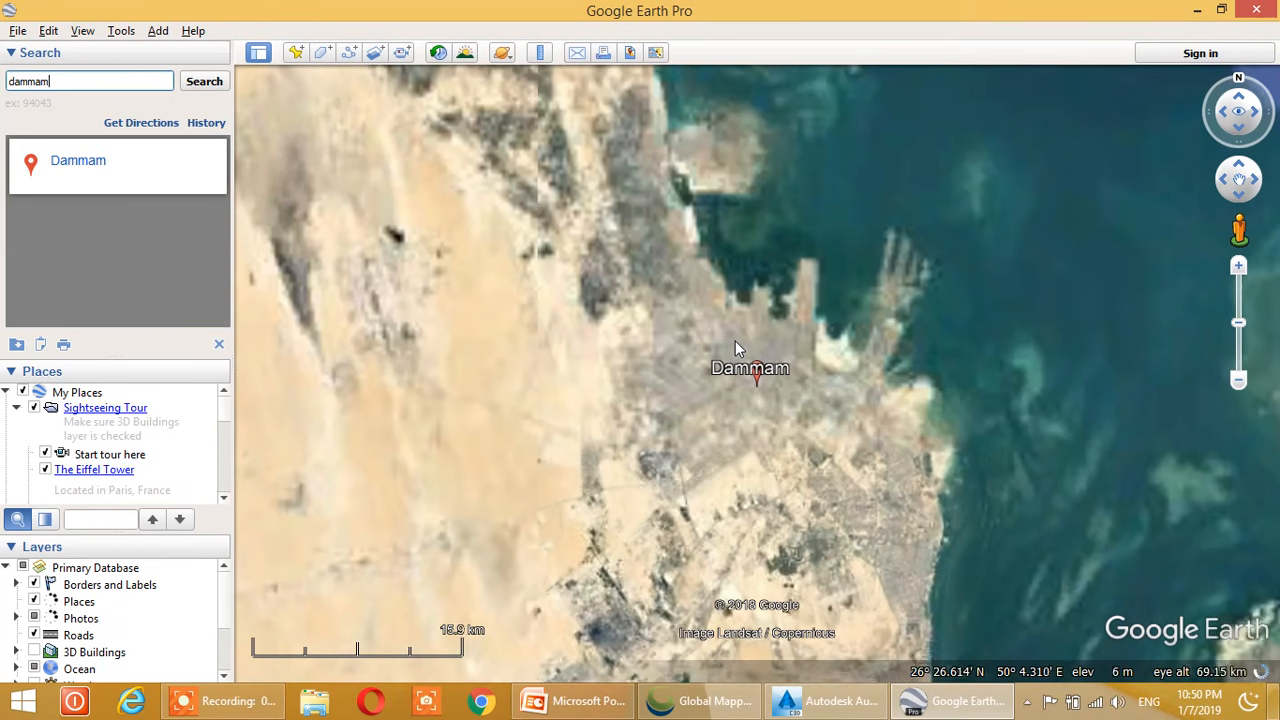
# Locate the large octagonal open field in Dammam beside 28th Street and frame it closely on the map
pyautogui.moveTo(723, 402); pyautogui.dragTo(738, 348)
pyautogui.scroll(2, 770, 404)
pyautogui.scroll(2, 775, 408)
pyautogui.scroll(4, 737, 348)
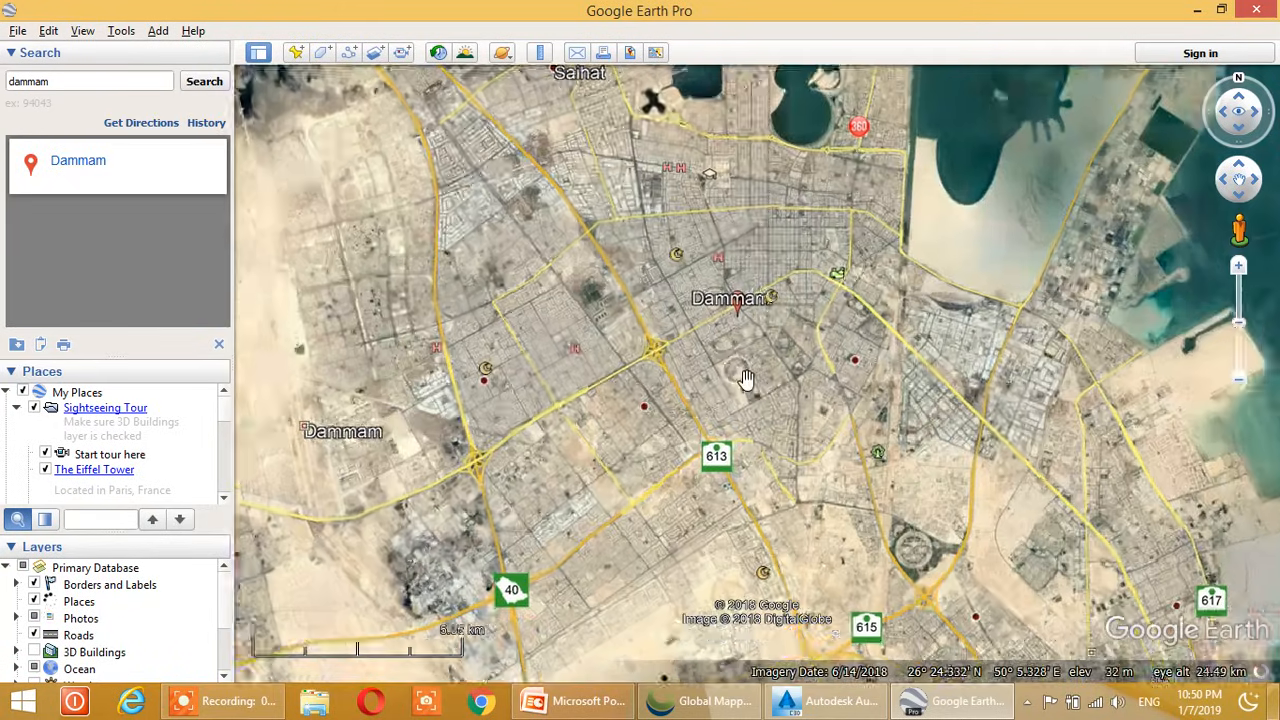
pyautogui.scroll(4, 686, 291)
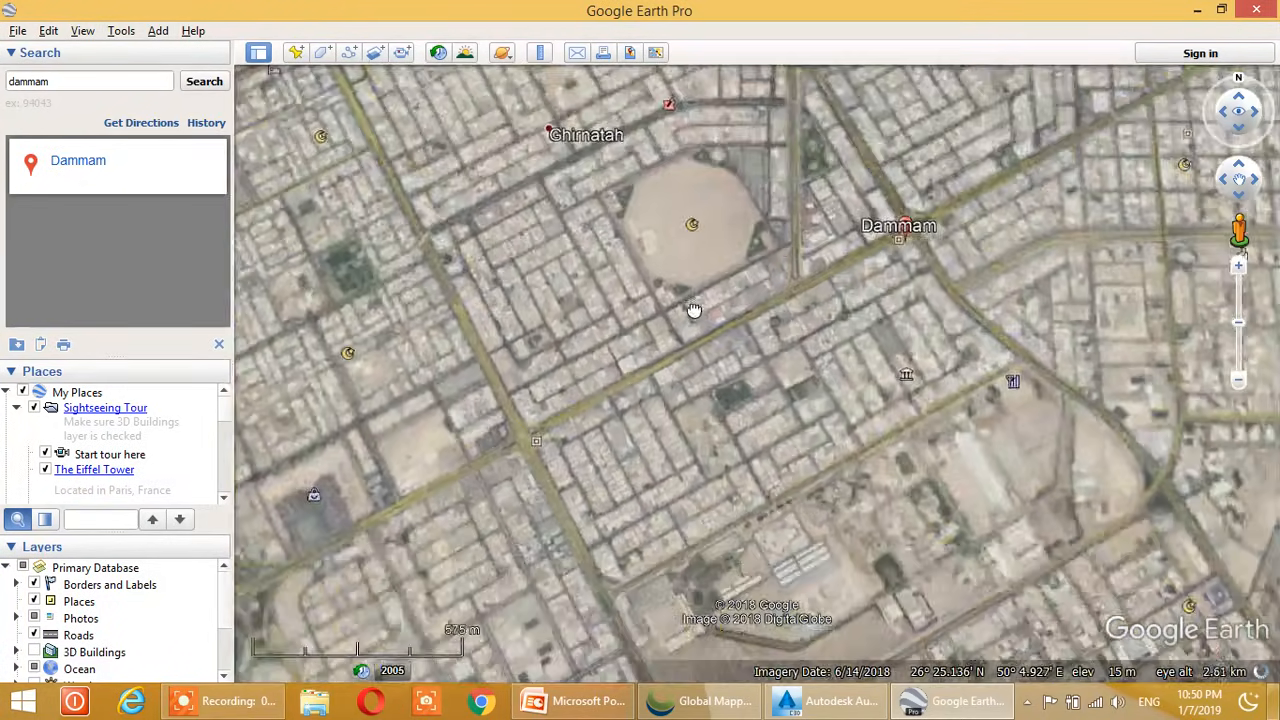
pyautogui.moveTo(693, 310); pyautogui.dragTo(704, 412)
pyautogui.scroll(3, 720, 326)
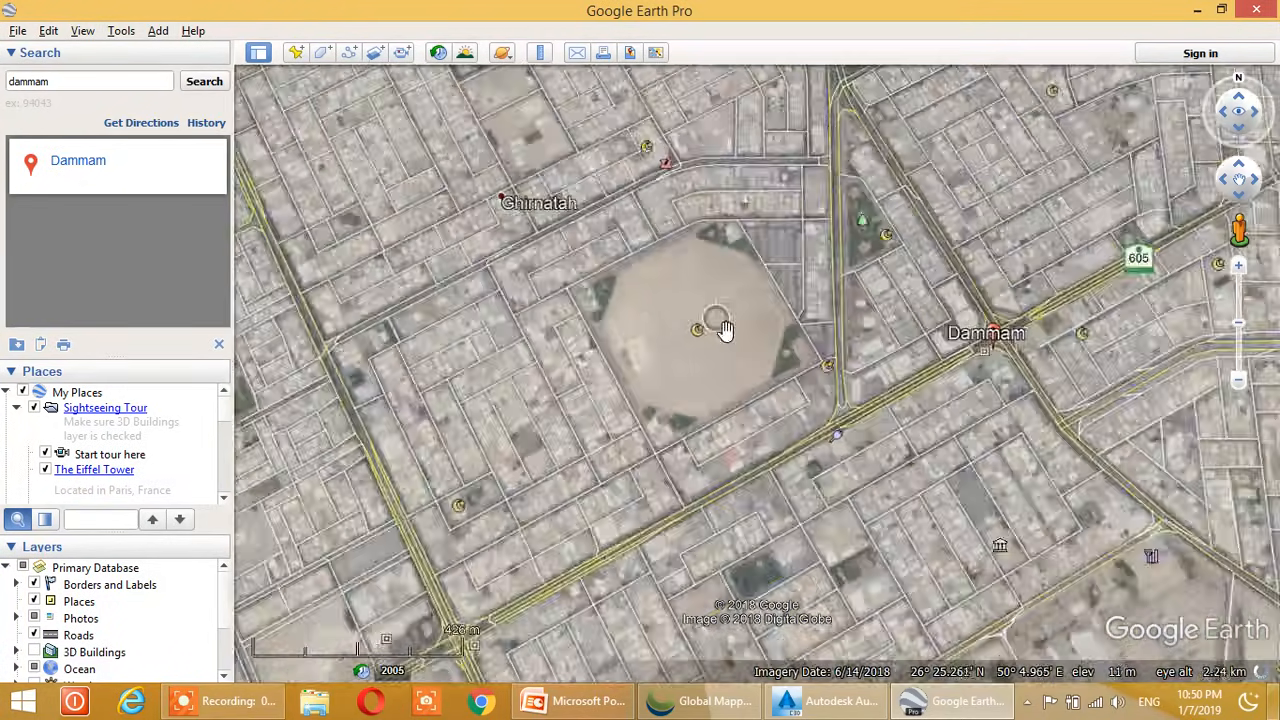
pyautogui.moveTo(728, 331); pyautogui.dragTo(886, 372)
pyautogui.moveTo(750, 374); pyautogui.dragTo(740, 377)
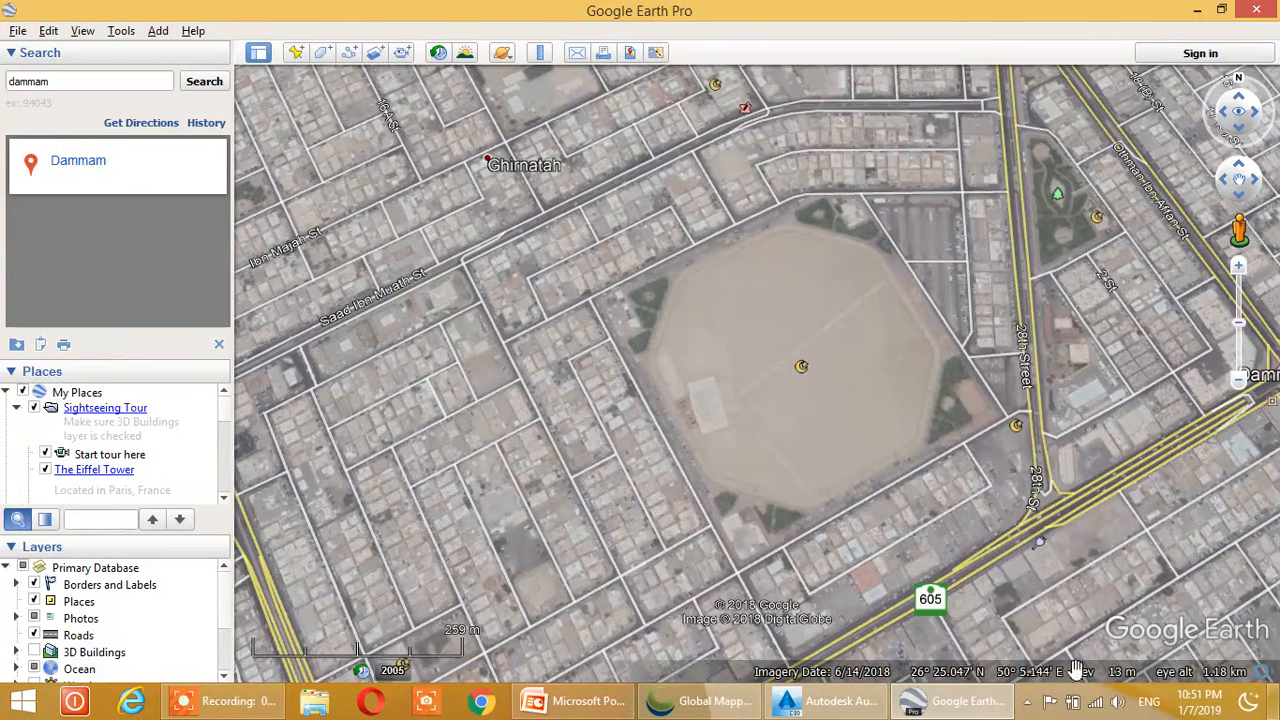
# Set the coordinate display to Universal Transverse Mercator and the units of measurement to Meters, Kilometers
pyautogui.click(125, 32)
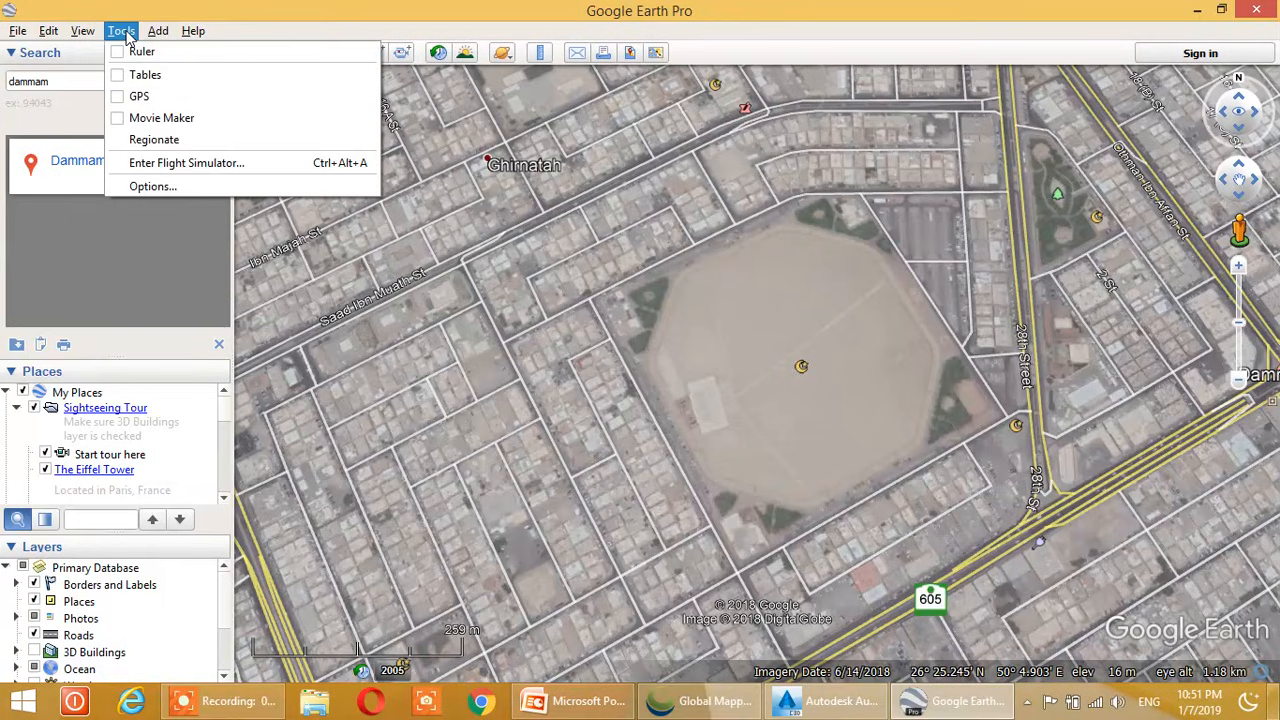
pyautogui.click(152, 187)
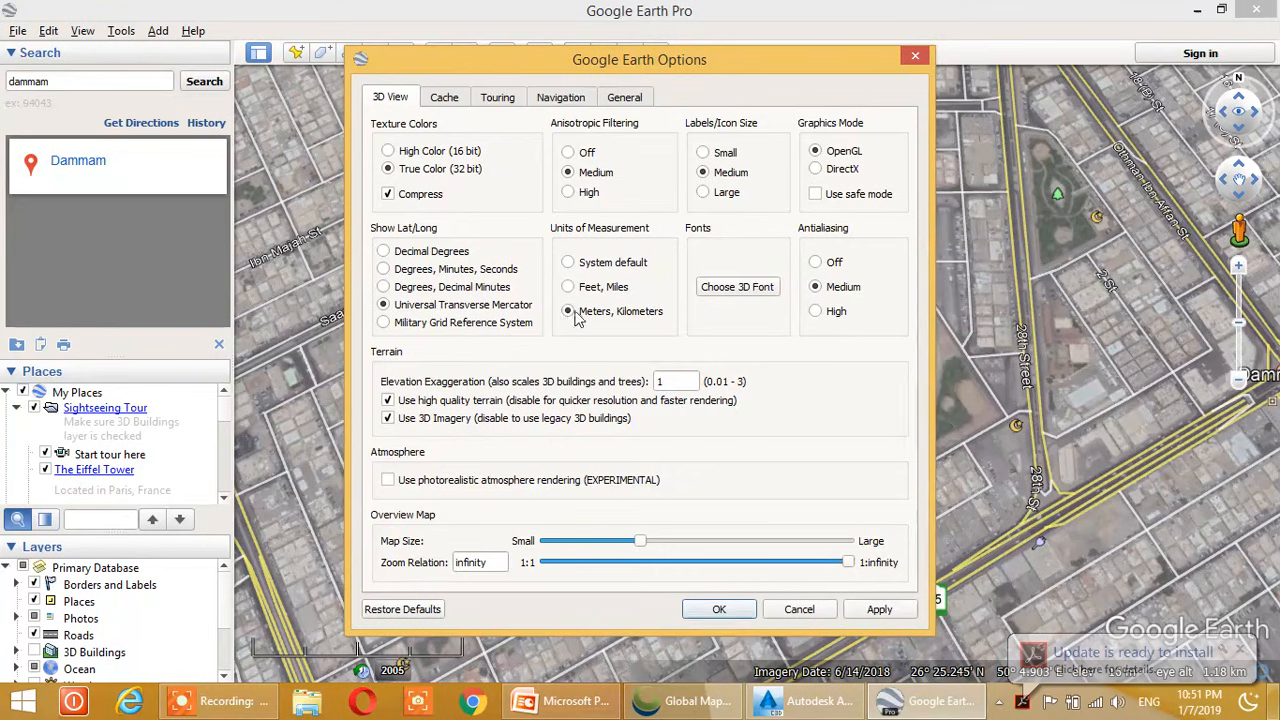
pyautogui.click(876, 609)
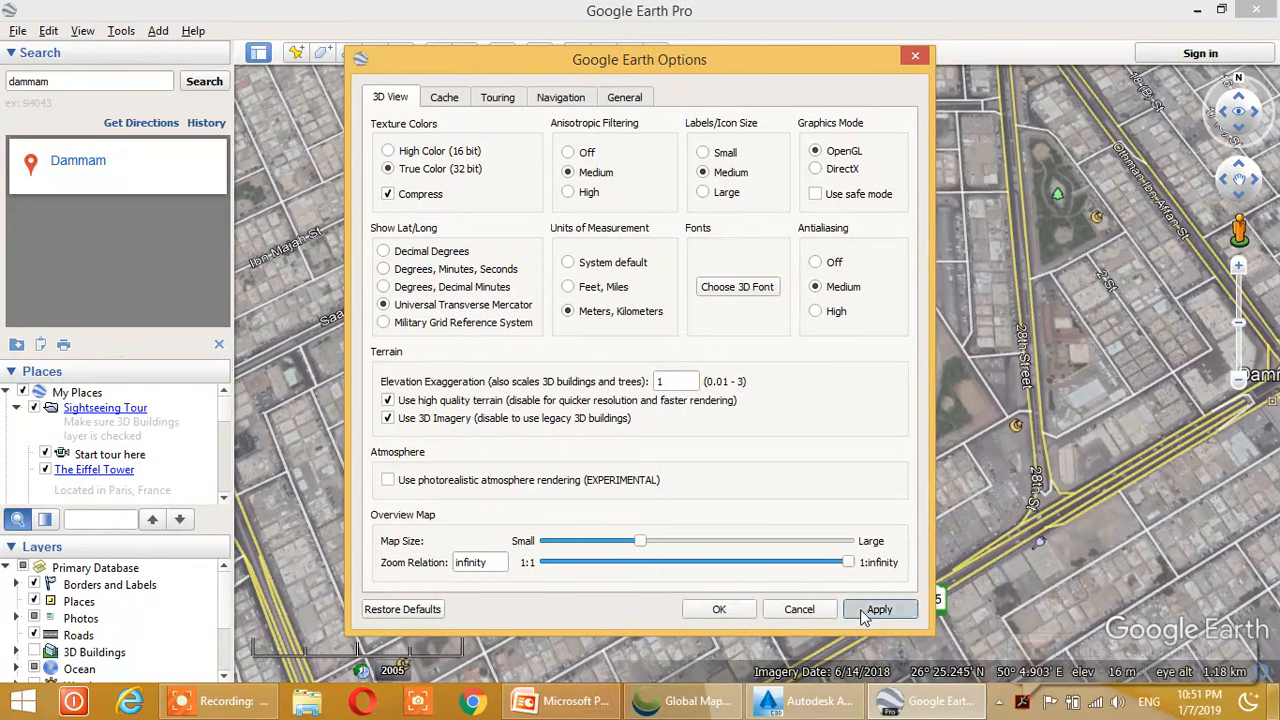
pyautogui.click(735, 610)
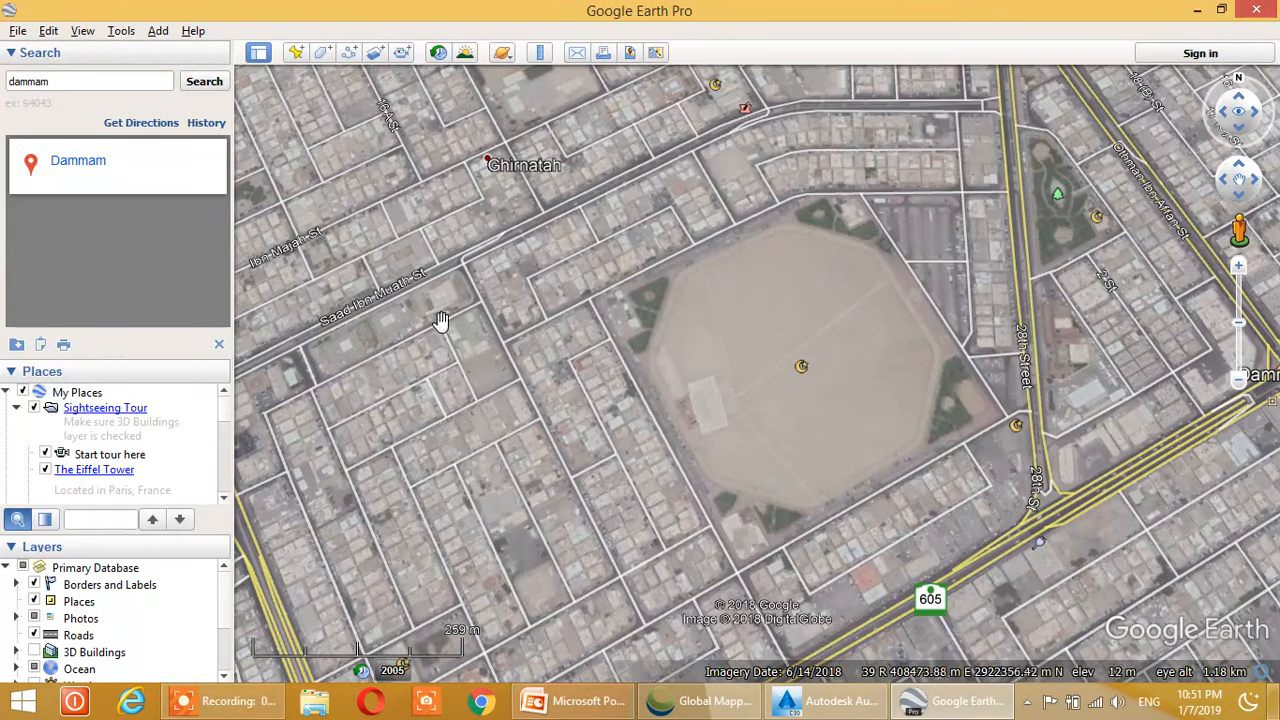
# Turn on the map's coordinate grid
pyautogui.click(80, 33)
pyautogui.click(82, 189)
pyautogui.click(82, 33)
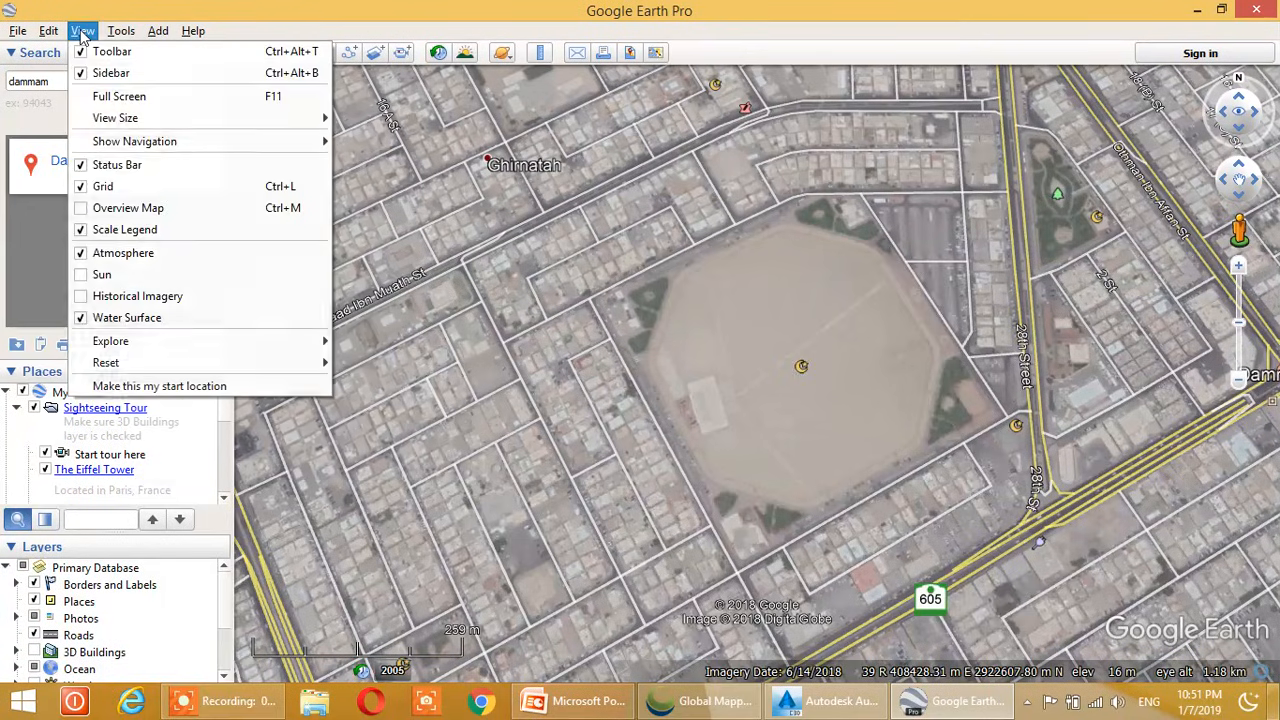
pyautogui.click(82, 34)
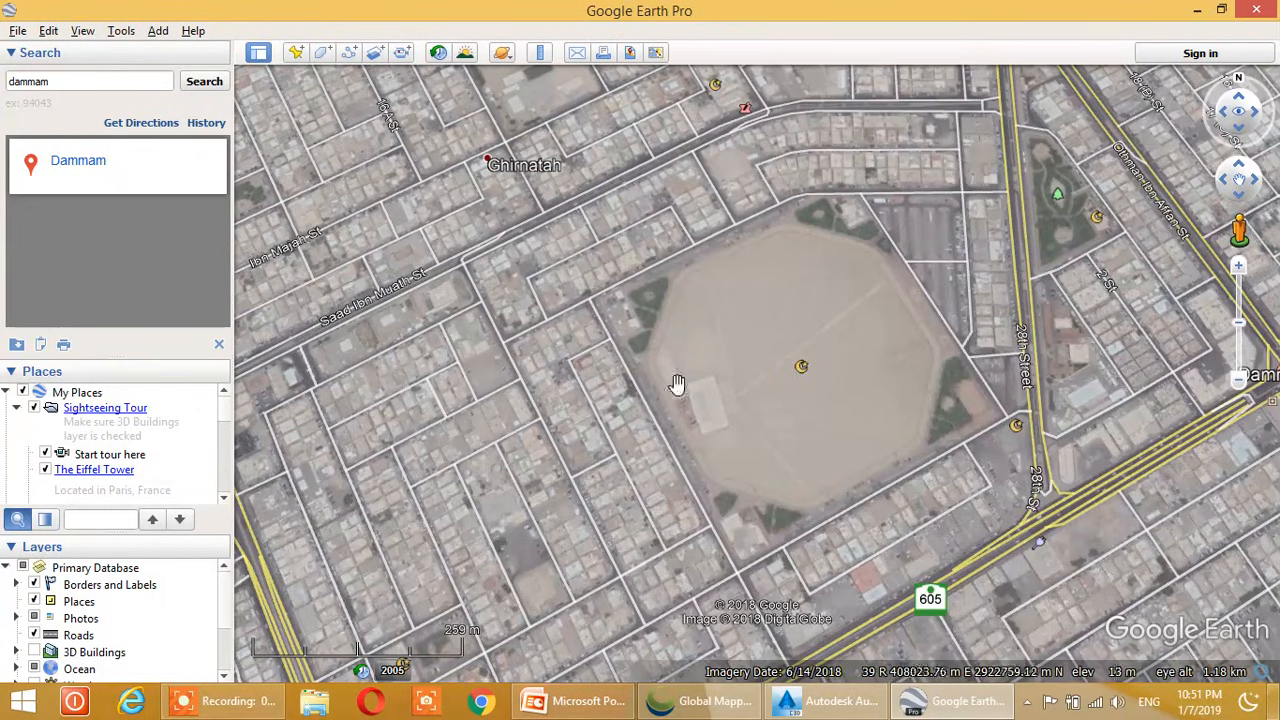
pyautogui.moveTo(686, 397); pyautogui.dragTo(683, 434)
pyautogui.scroll(1, 711, 389)
pyautogui.scroll(-1, 709, 388)
pyautogui.scroll(1, 693, 367)
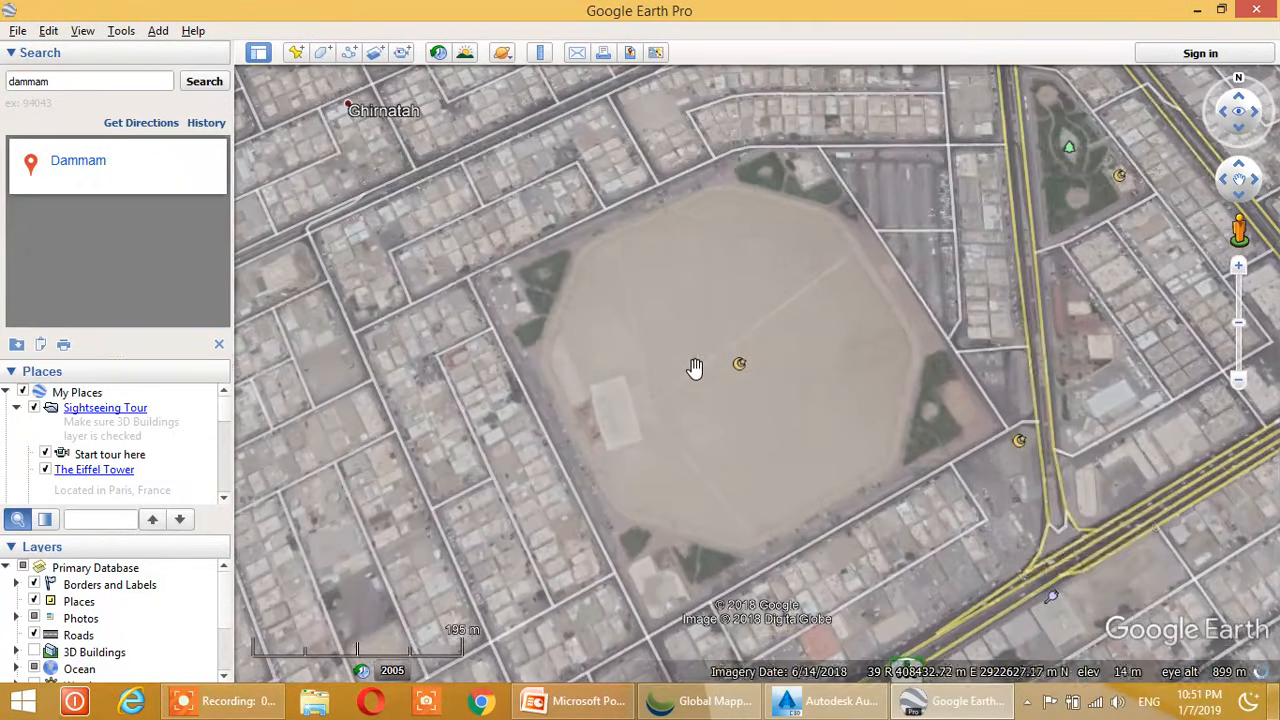
pyautogui.scroll(-1, 694, 369)
pyautogui.moveTo(693, 370); pyautogui.dragTo(693, 354)
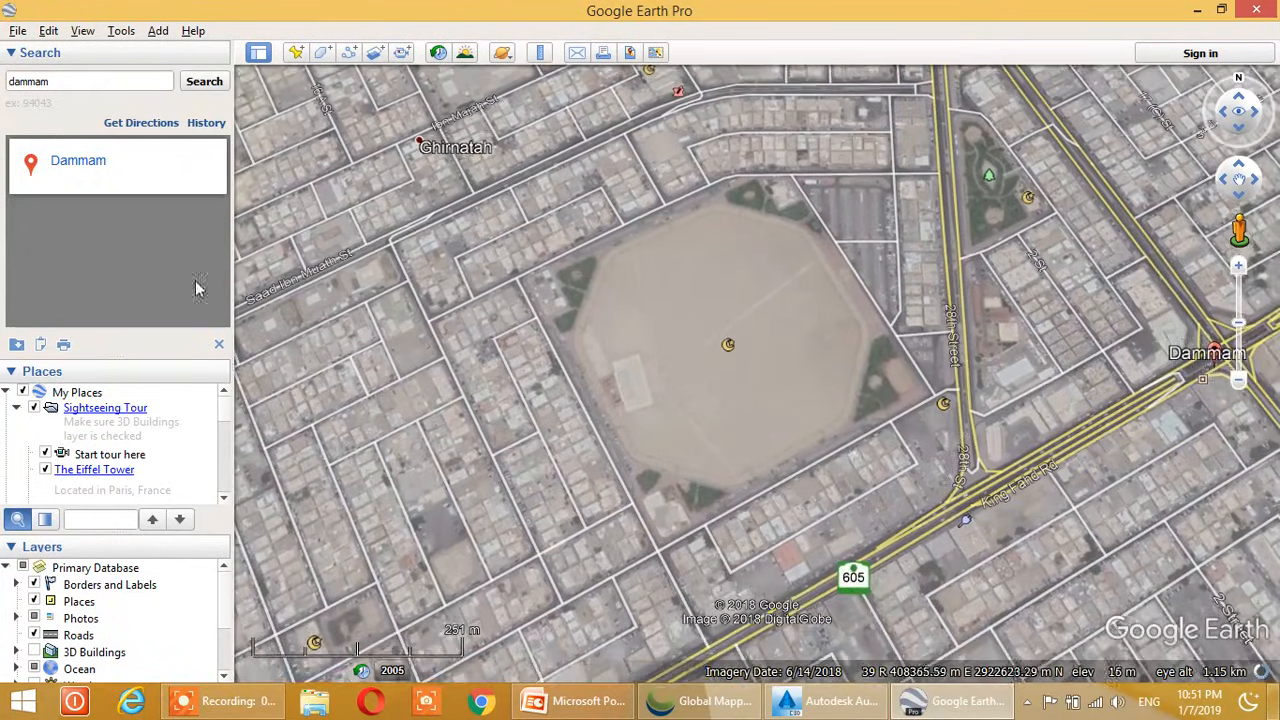
# Select the Temporary Places folder in the saved places list
pyautogui.scroll(-10, 222, 502)
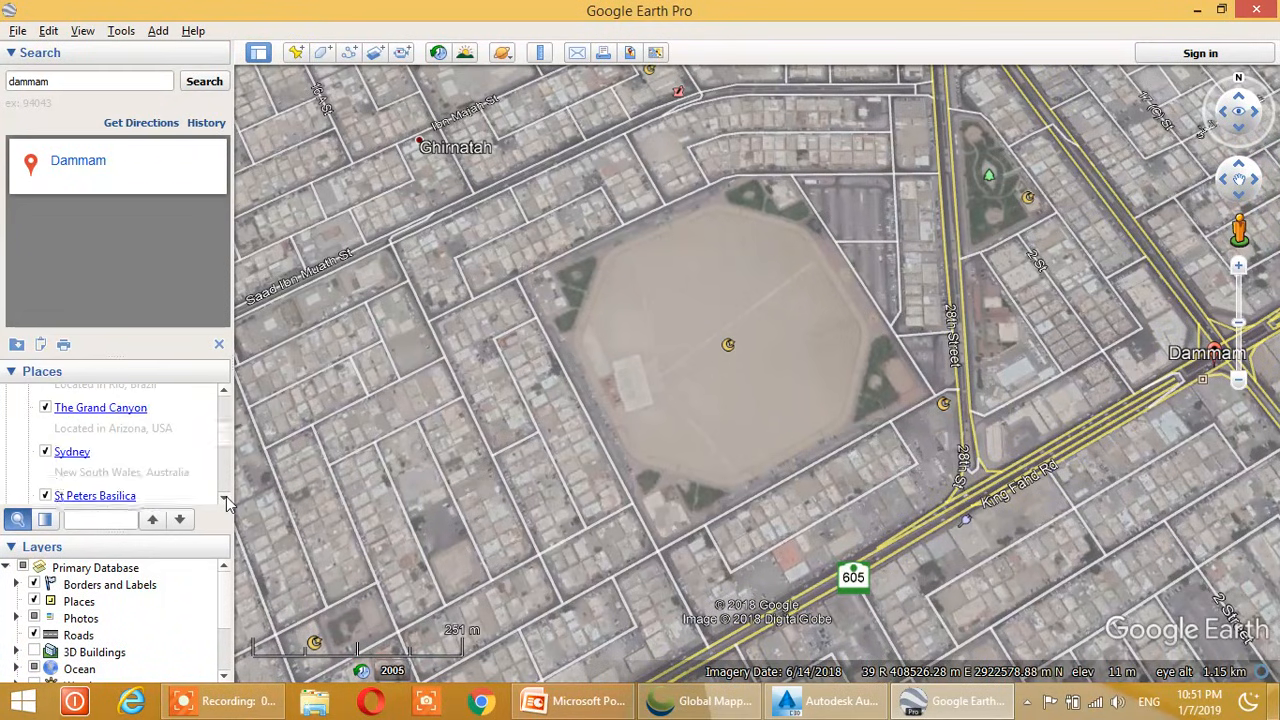
pyautogui.scroll(-4, 225, 502)
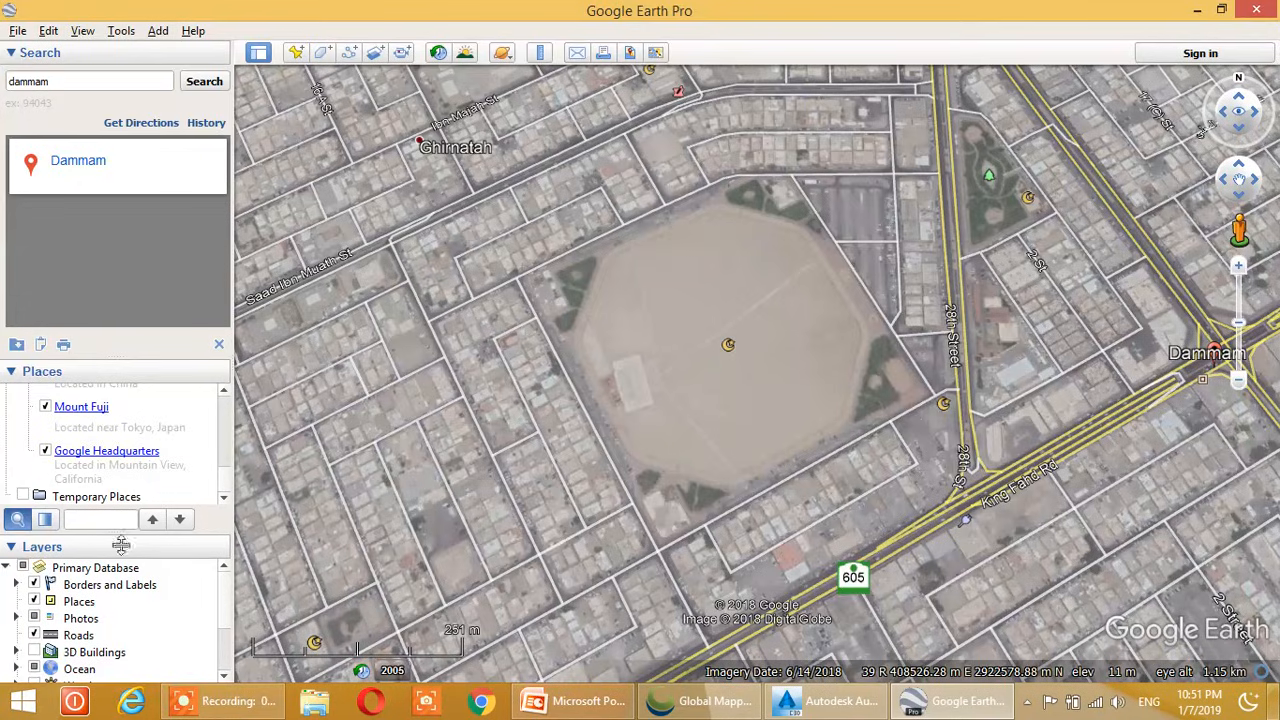
pyautogui.click(97, 498)
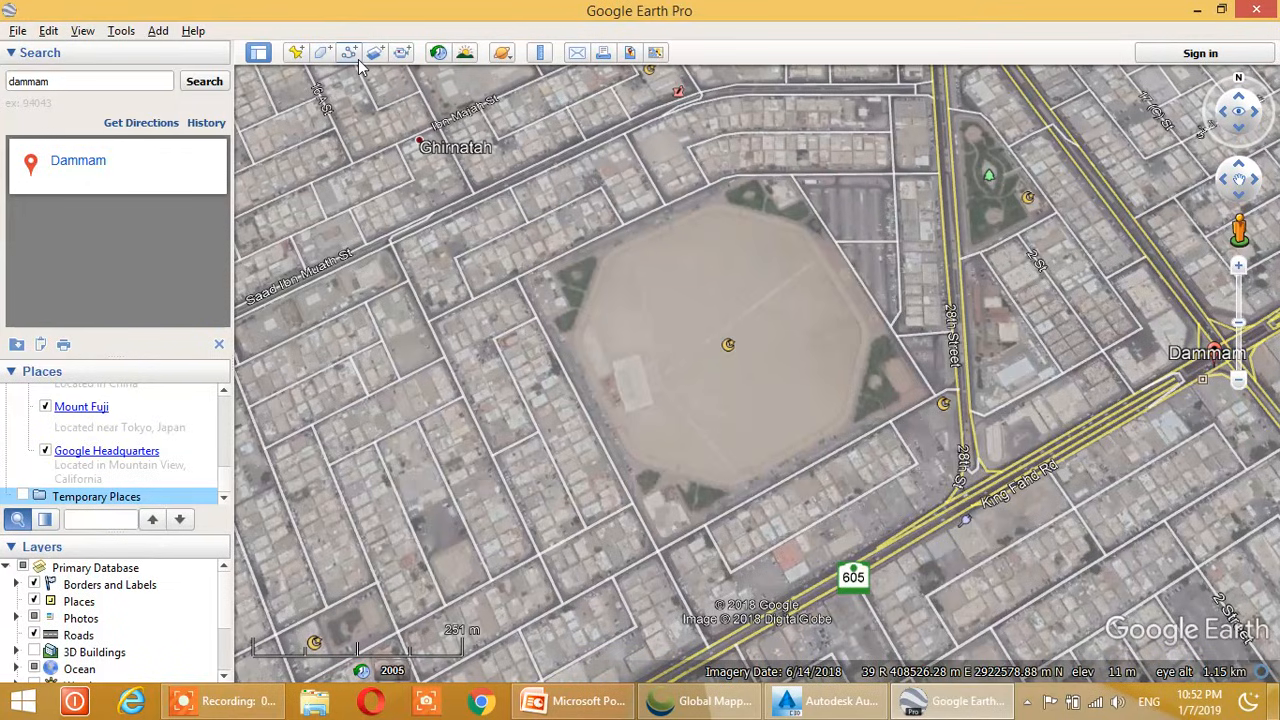
# Draw a new eight-vertex polygon along the outer edge of the octagonal field
pyautogui.click(322, 53)
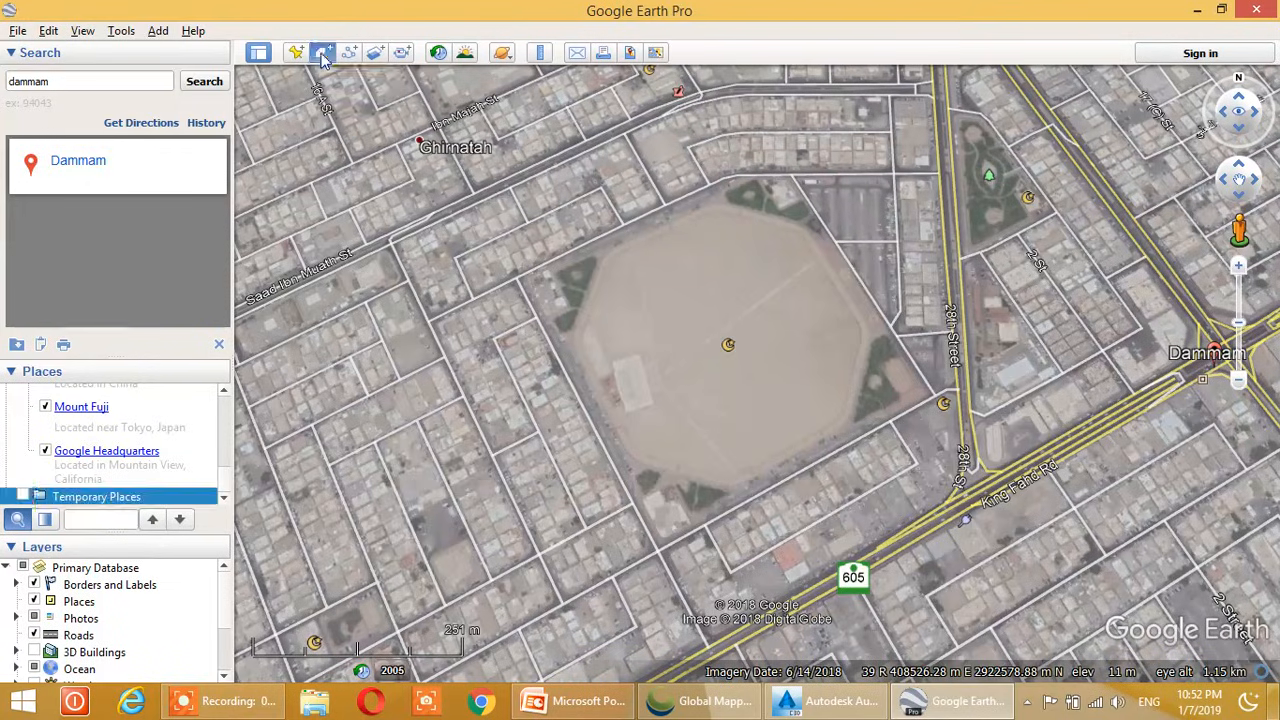
pyautogui.moveTo(374, 56); pyautogui.dragTo(261, 117)
pyautogui.scroll(1, 610, 272)
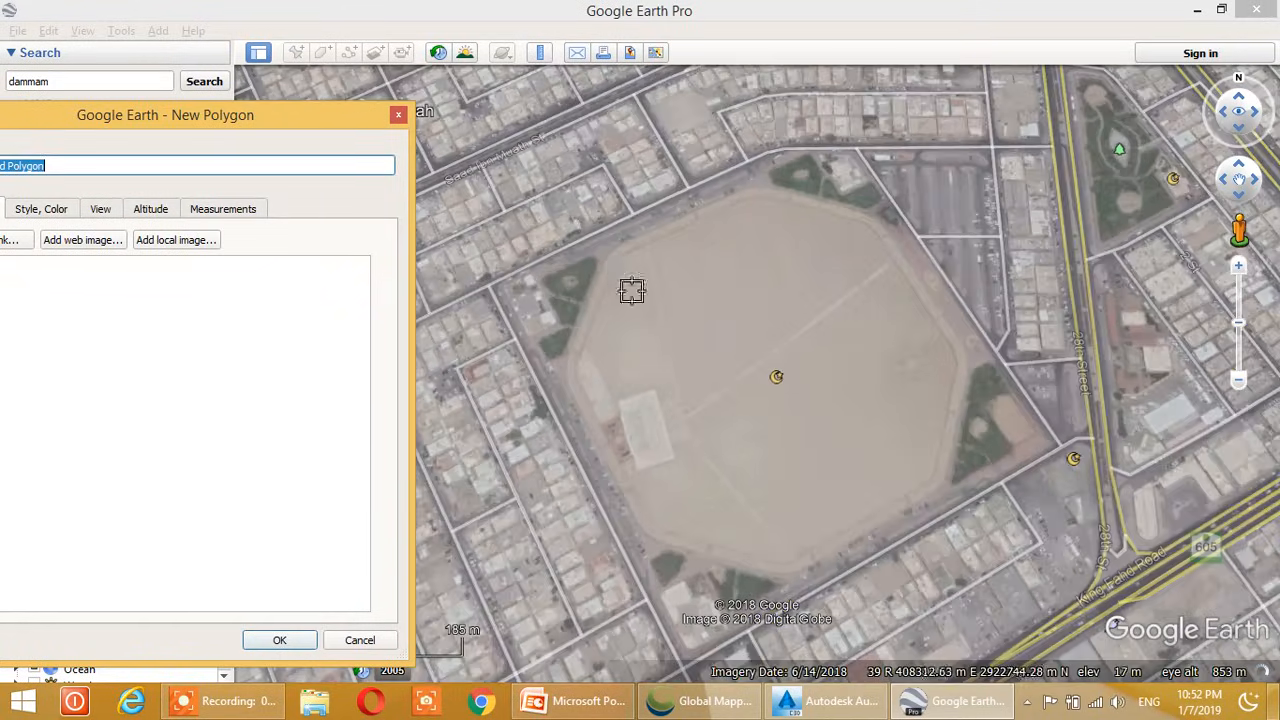
pyautogui.click(603, 254)
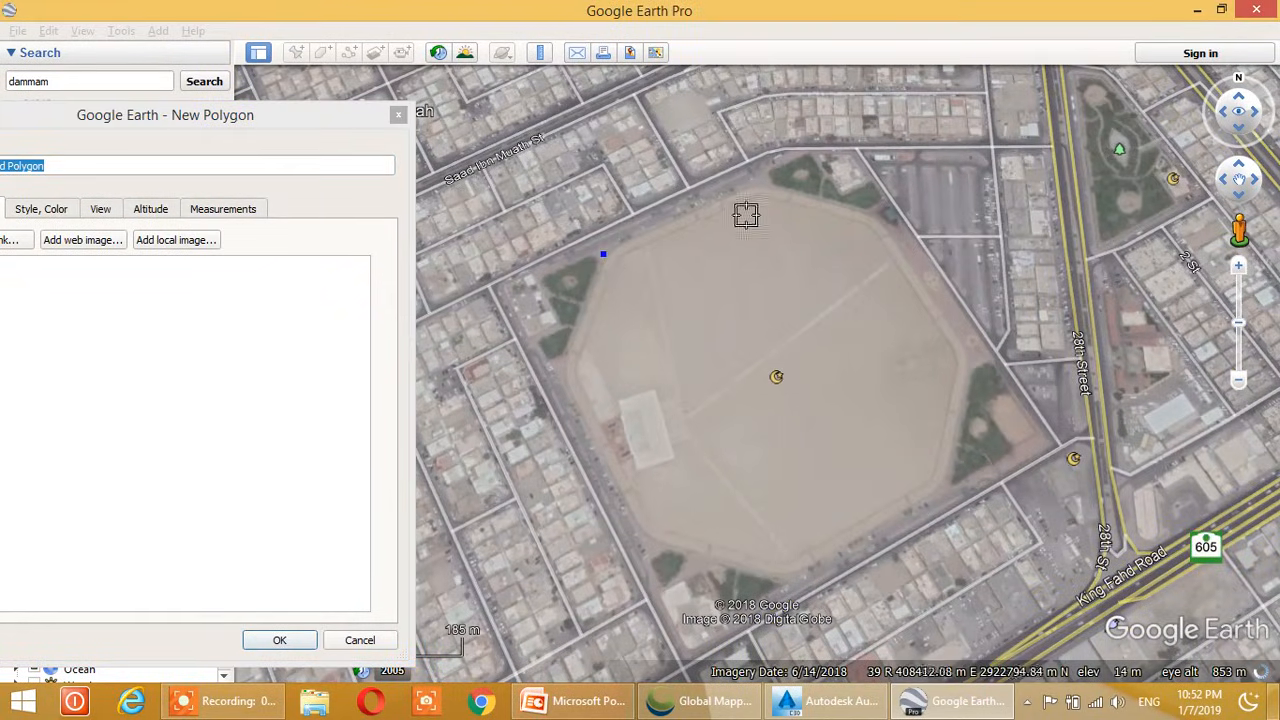
pyautogui.click(754, 186)
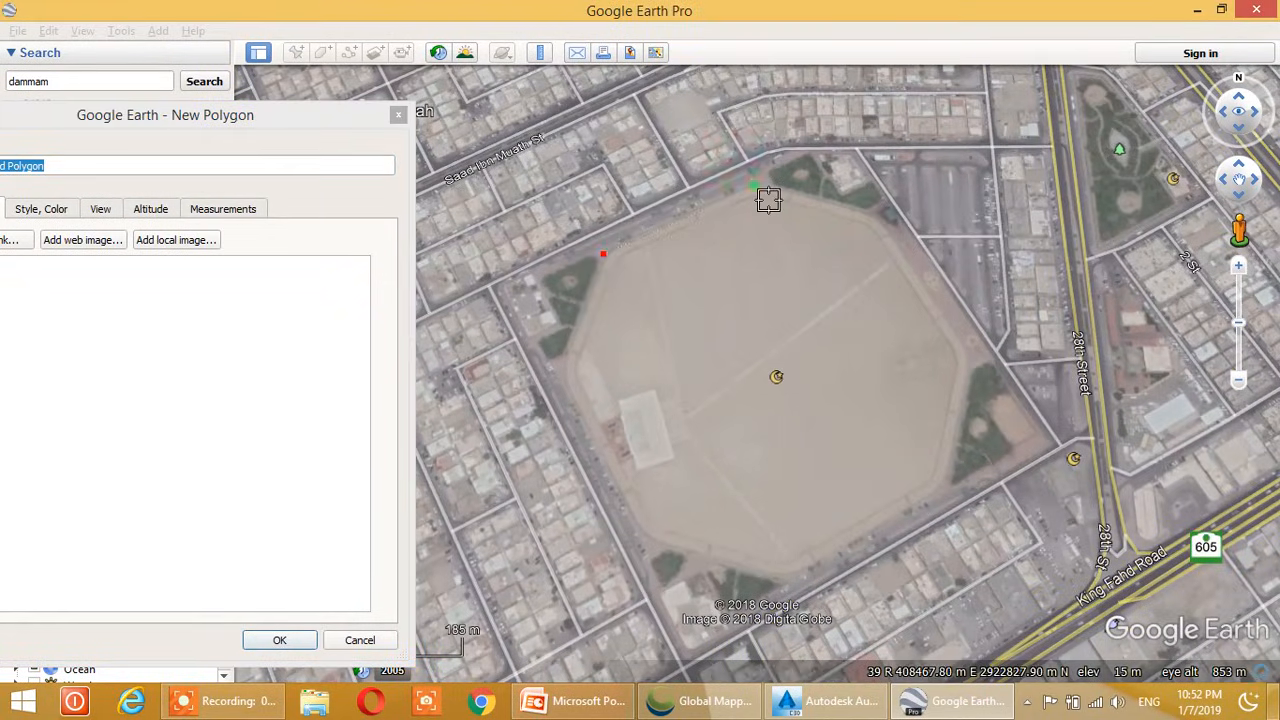
pyautogui.click(881, 216)
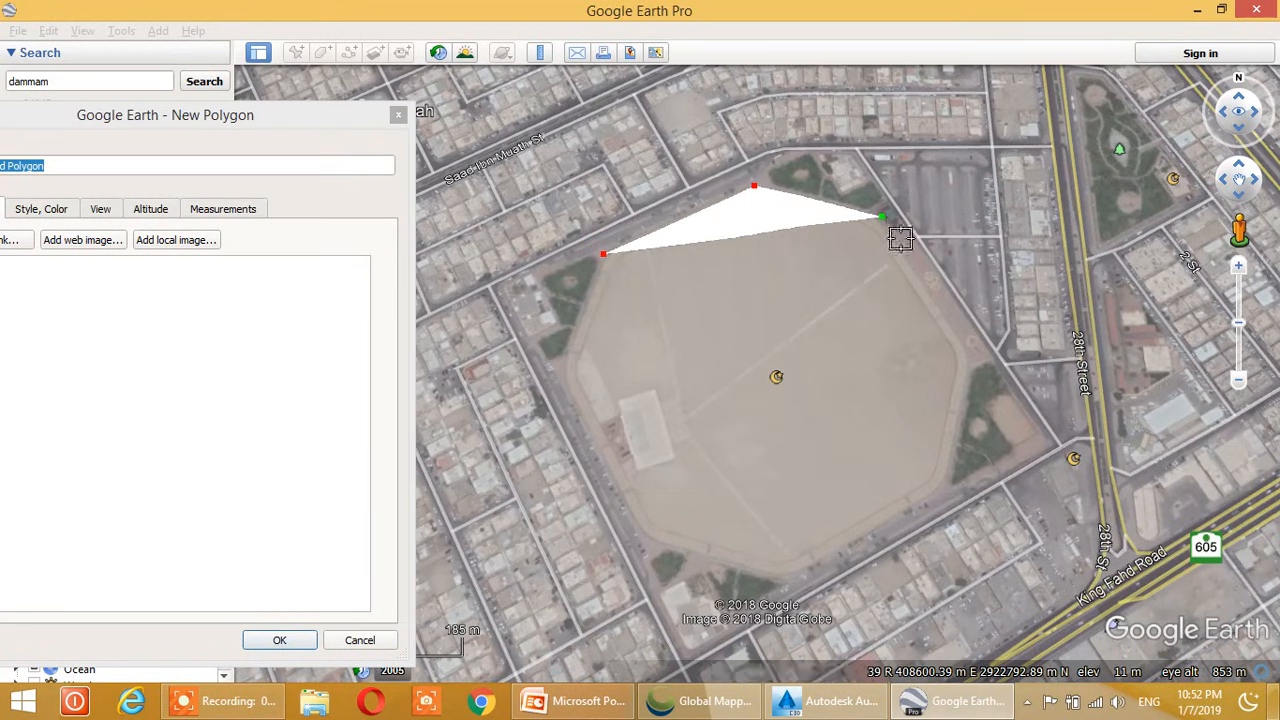
pyautogui.click(968, 360)
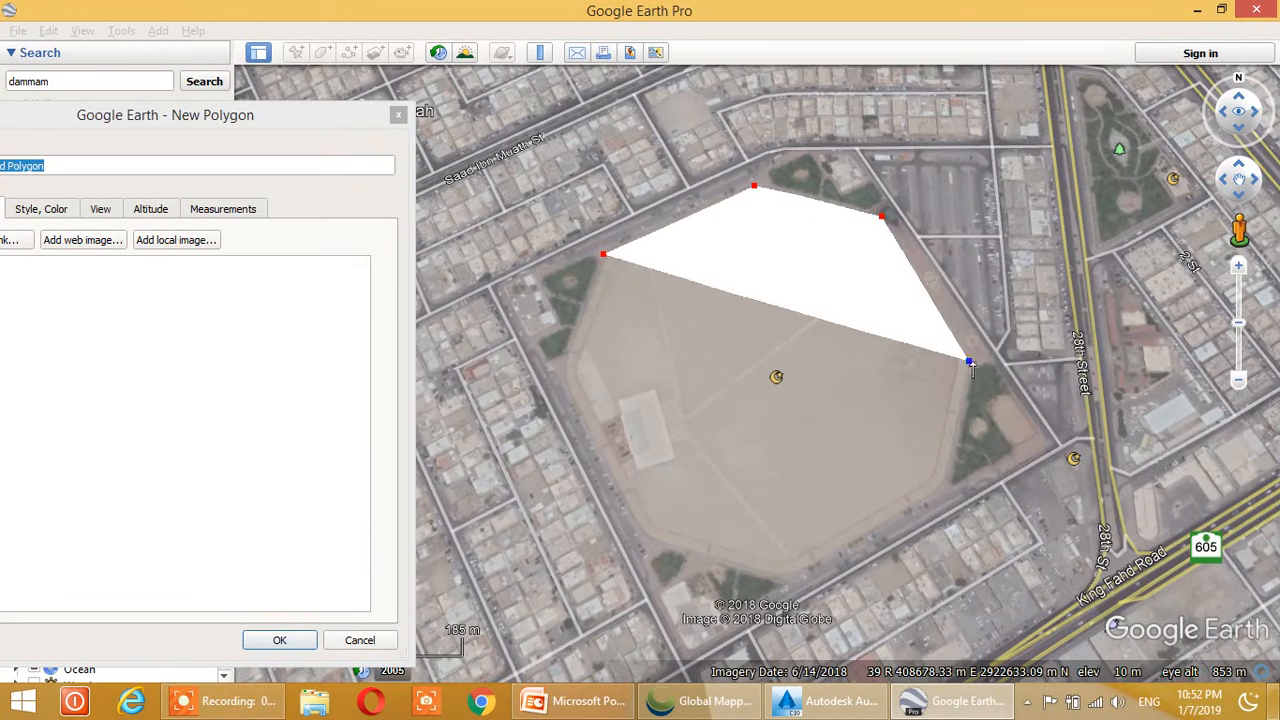
pyautogui.click(950, 476)
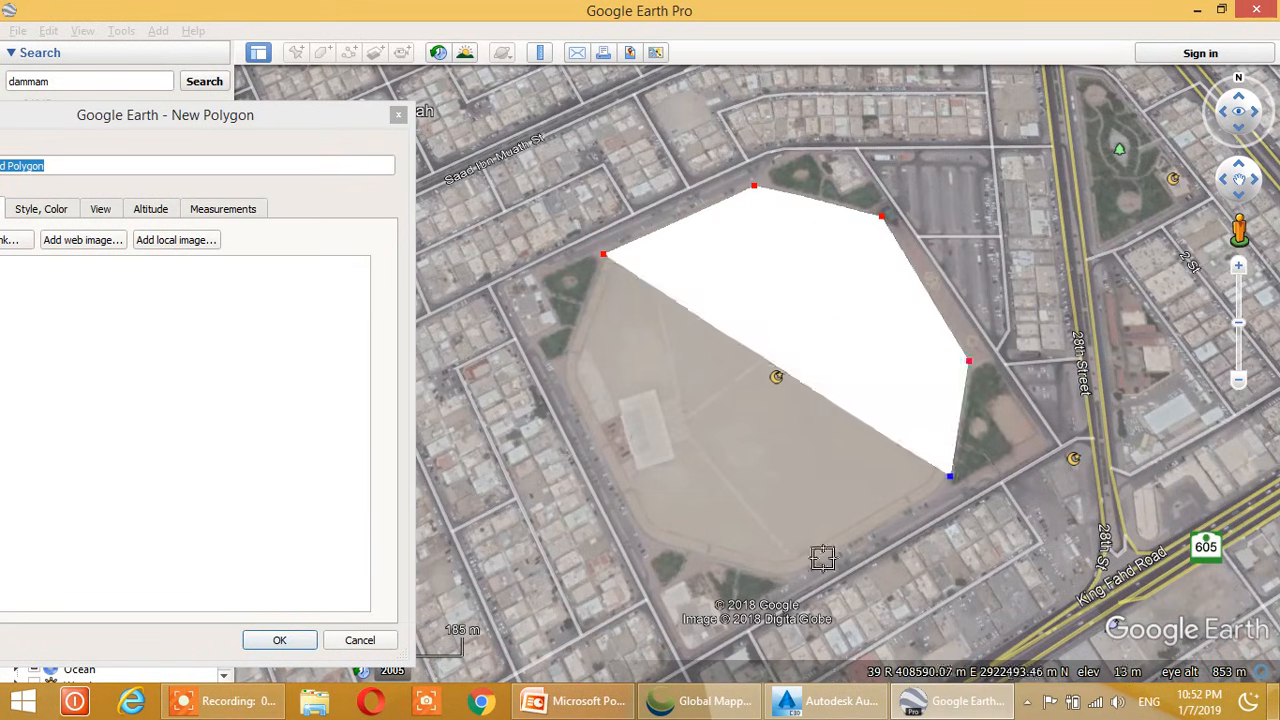
pyautogui.click(774, 580)
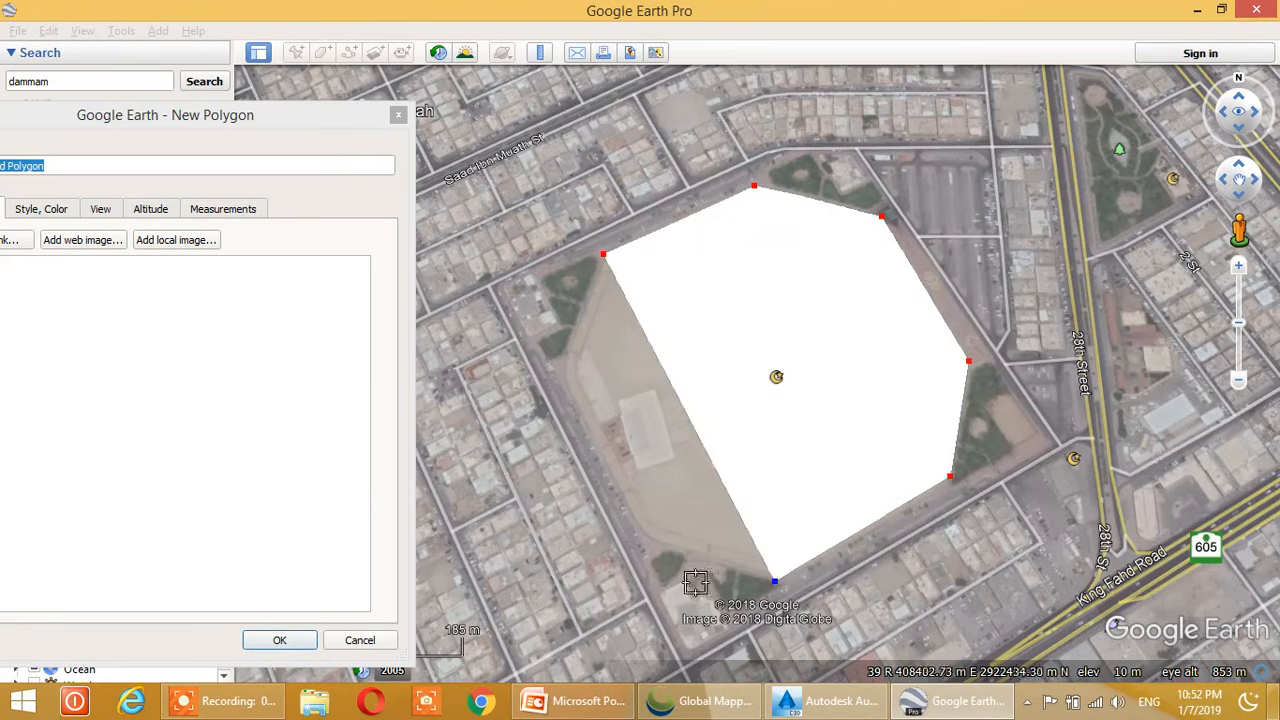
pyautogui.click(643, 535)
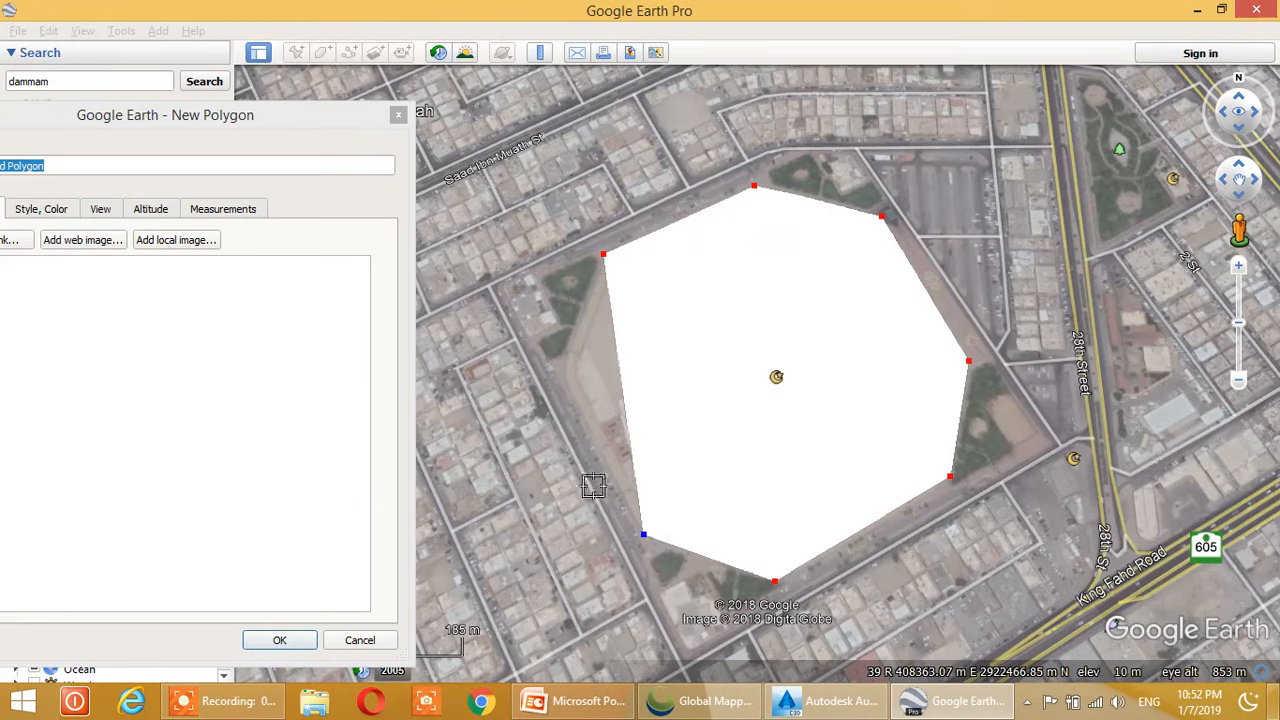
pyautogui.click(563, 370)
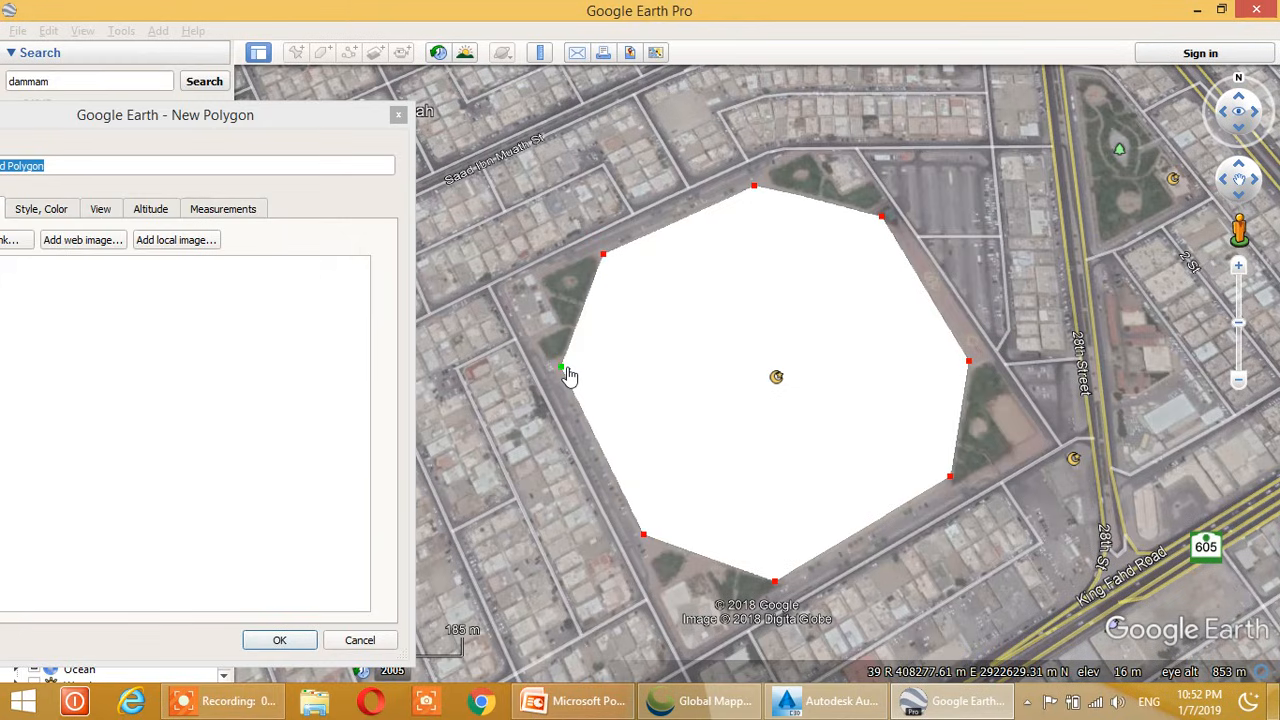
# Set the new polygon's area style to Outlined so it has no fill
pyautogui.click(135, 117)
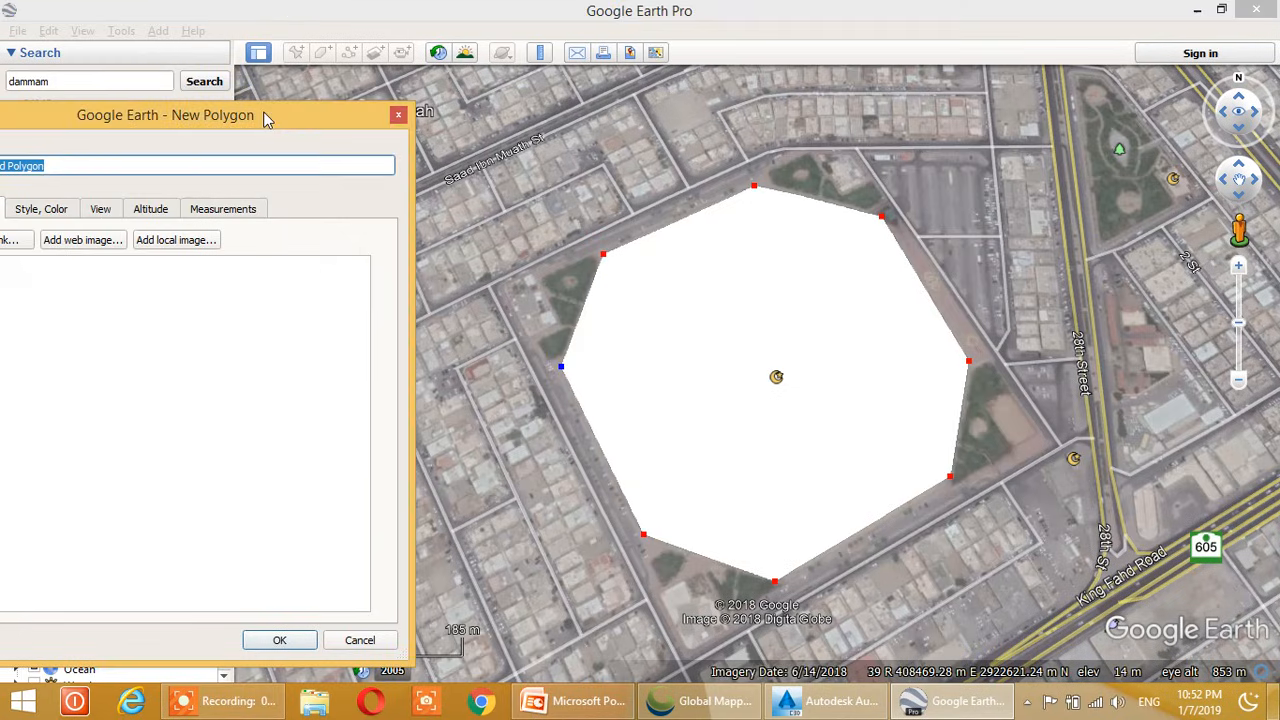
pyautogui.moveTo(200, 117); pyautogui.dragTo(347, 91)
pyautogui.click(185, 190)
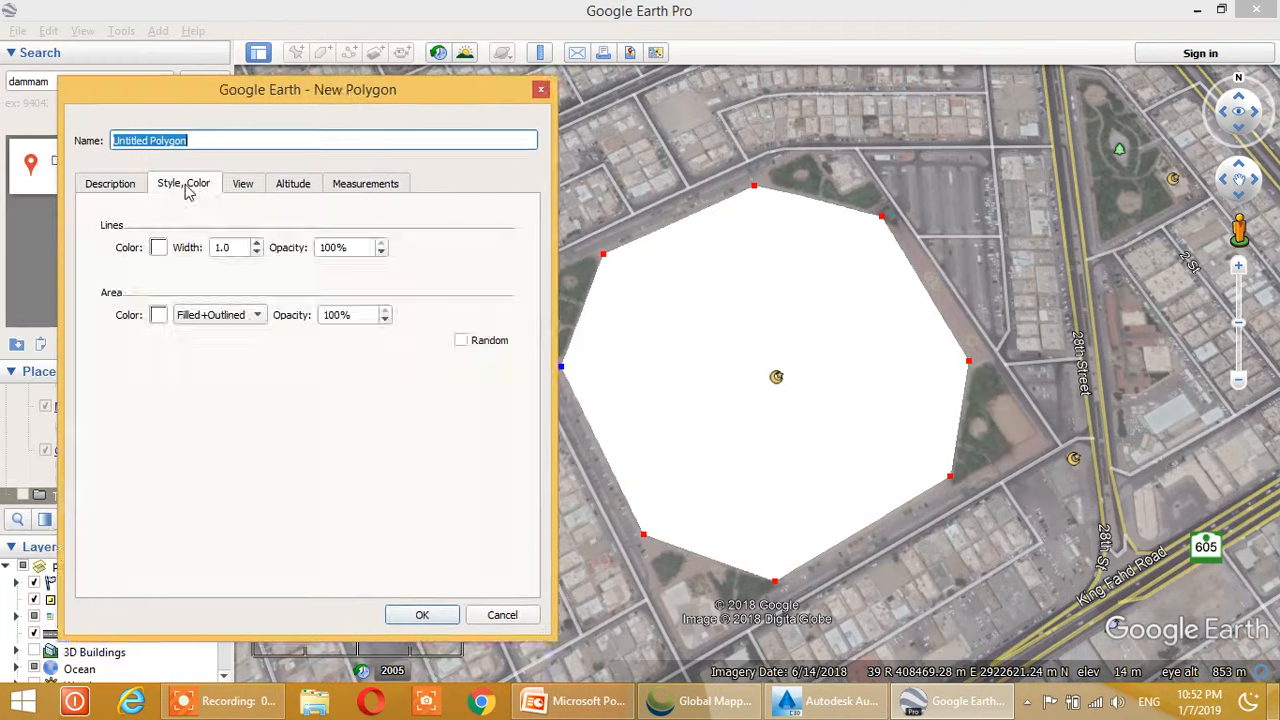
pyautogui.click(232, 314)
pyautogui.click(231, 297)
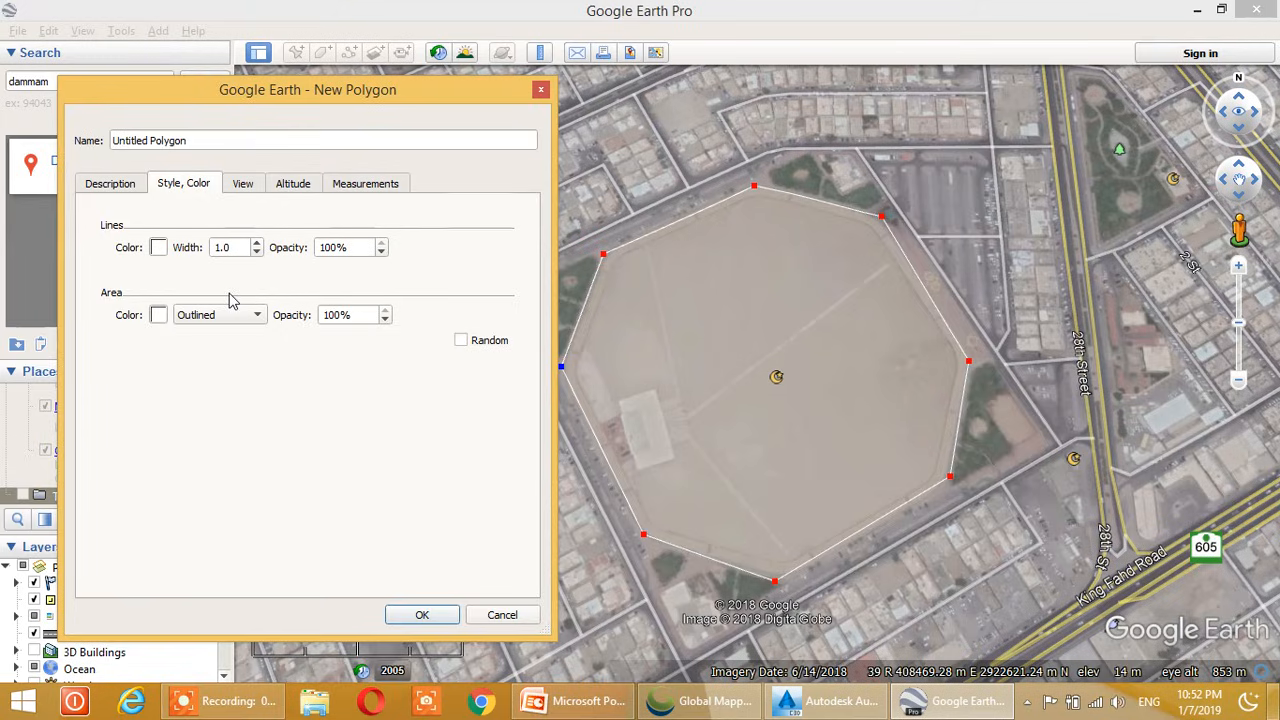
# Set the polygon's outline width to 2.0 and its line color to green (#00ff00)
pyautogui.moveTo(252, 250); pyautogui.dragTo(178, 255)
pyautogui.write('2')
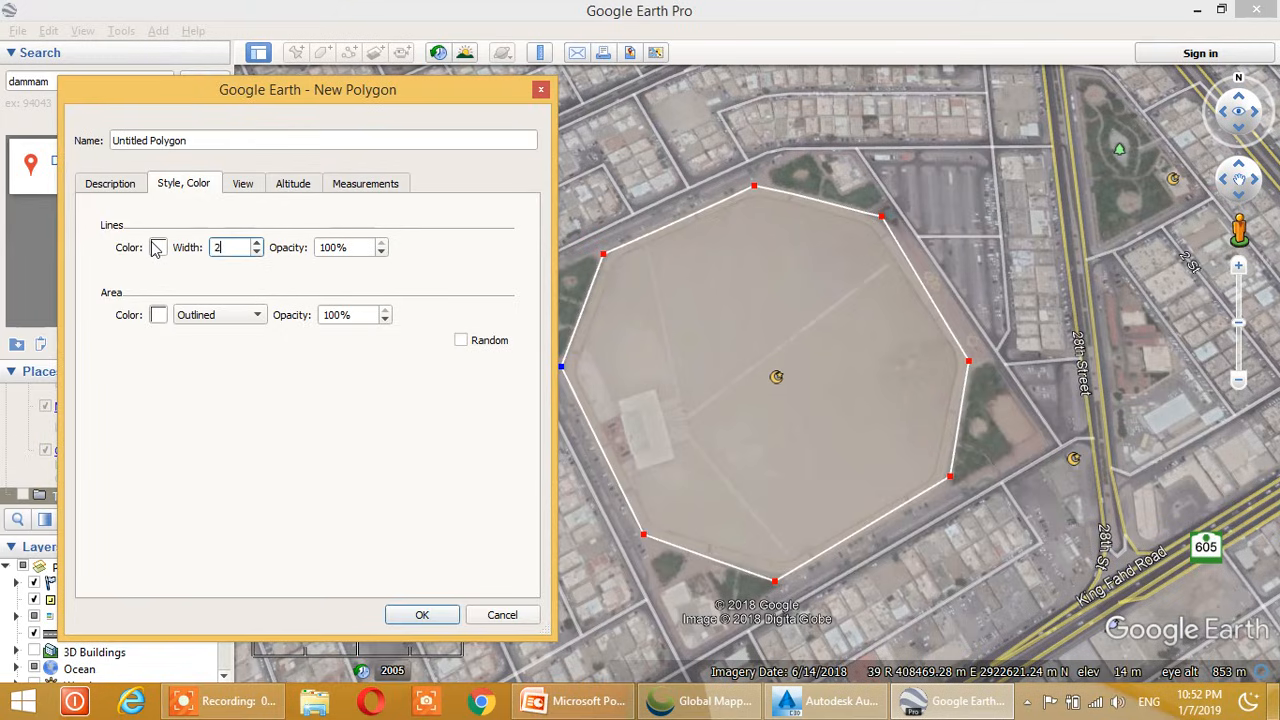
pyautogui.click(158, 248)
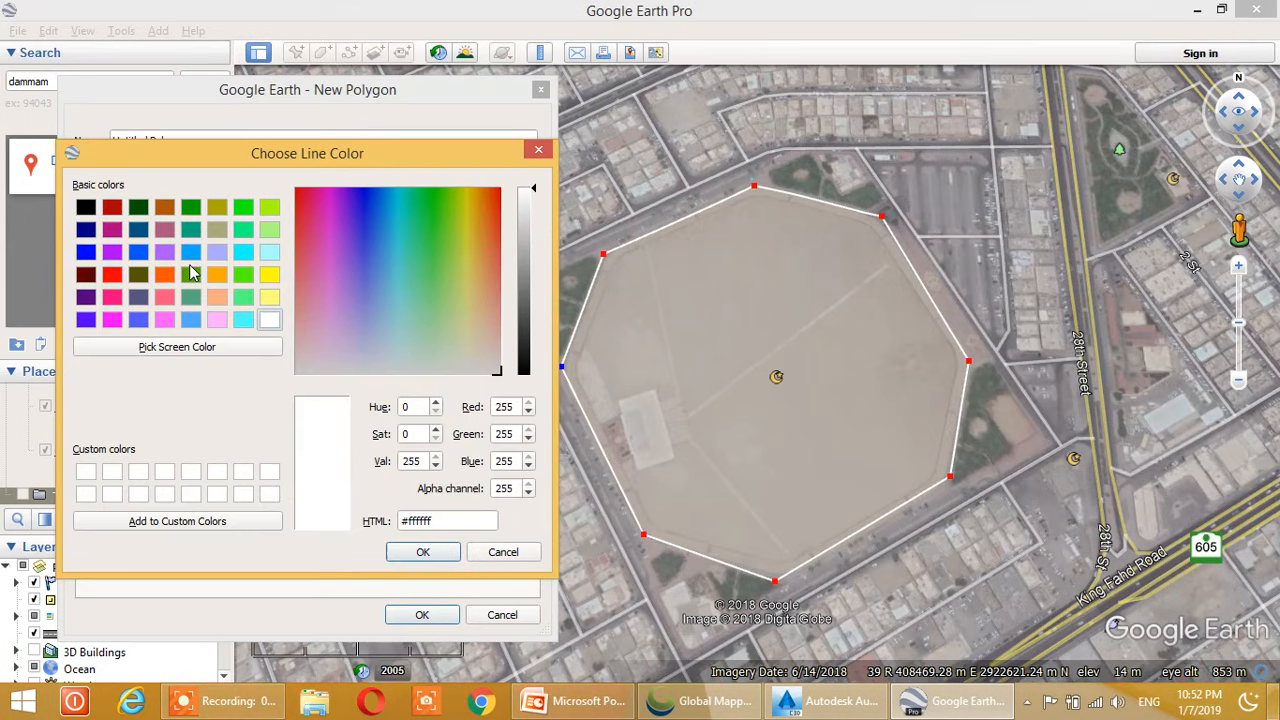
pyautogui.click(243, 208)
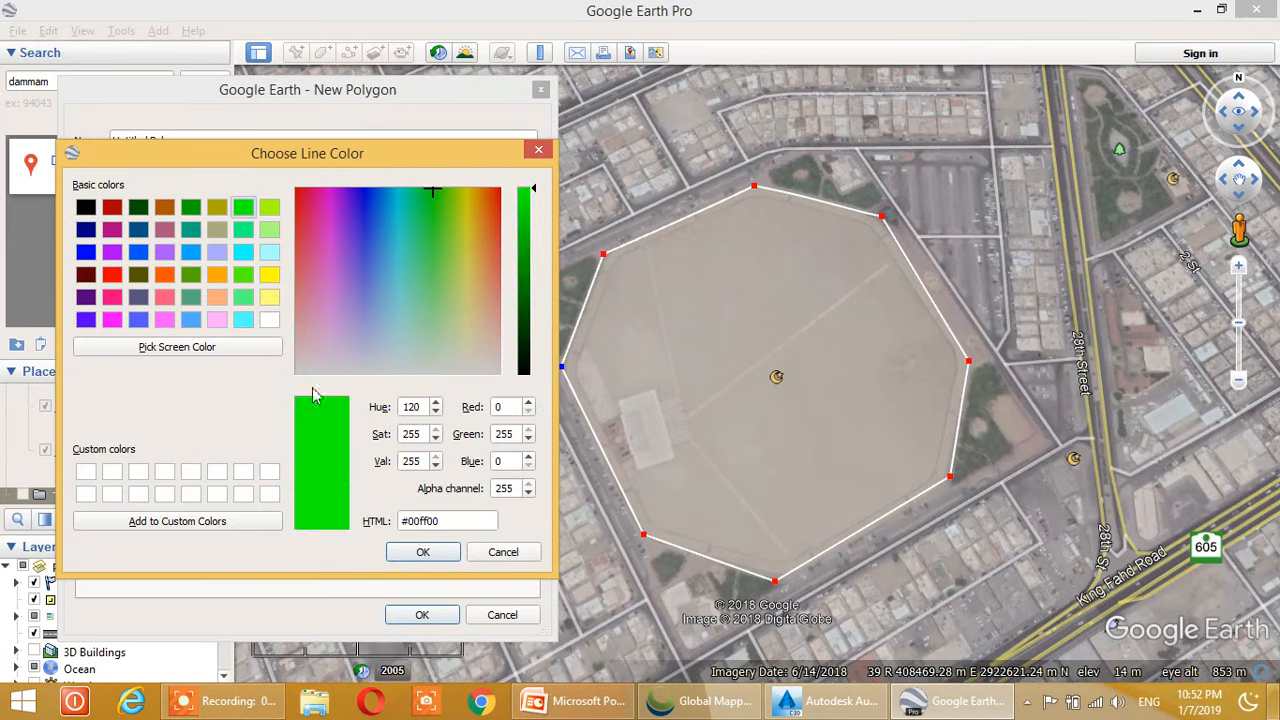
pyautogui.click(412, 551)
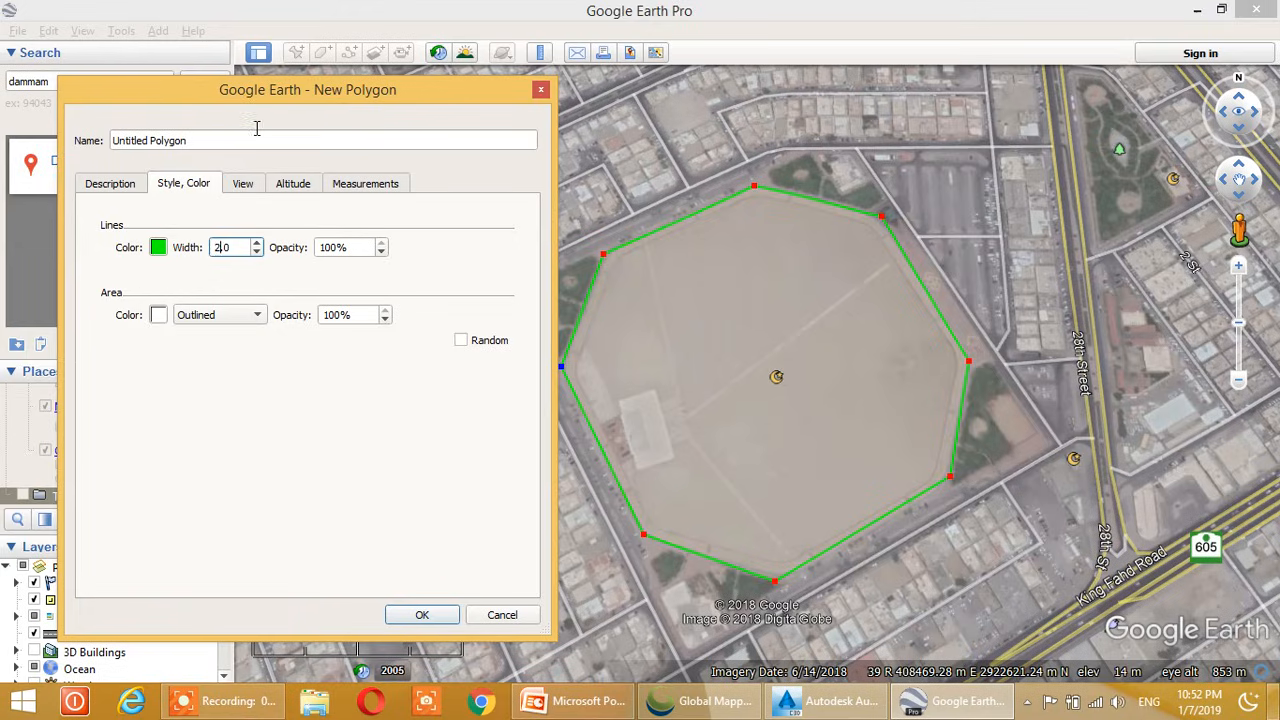
# Rename the new polygon as Polygon and save it
pyautogui.click(156, 145)
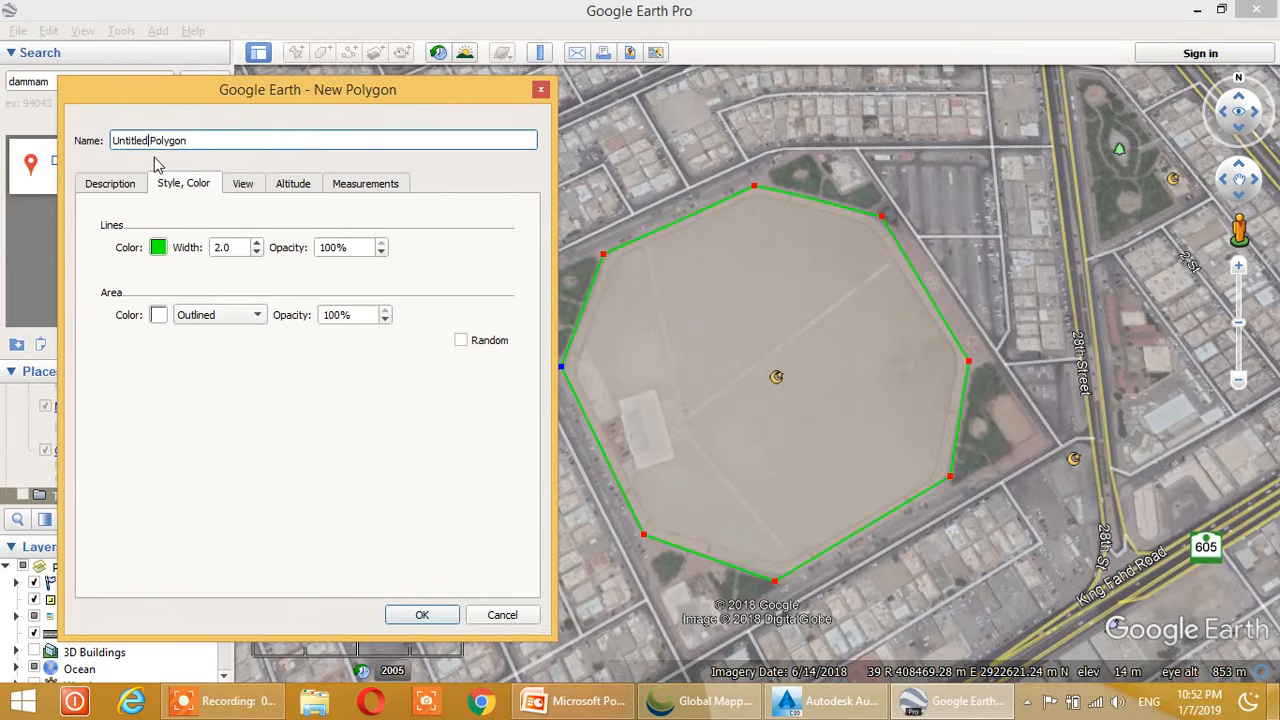
pyautogui.click(420, 615)
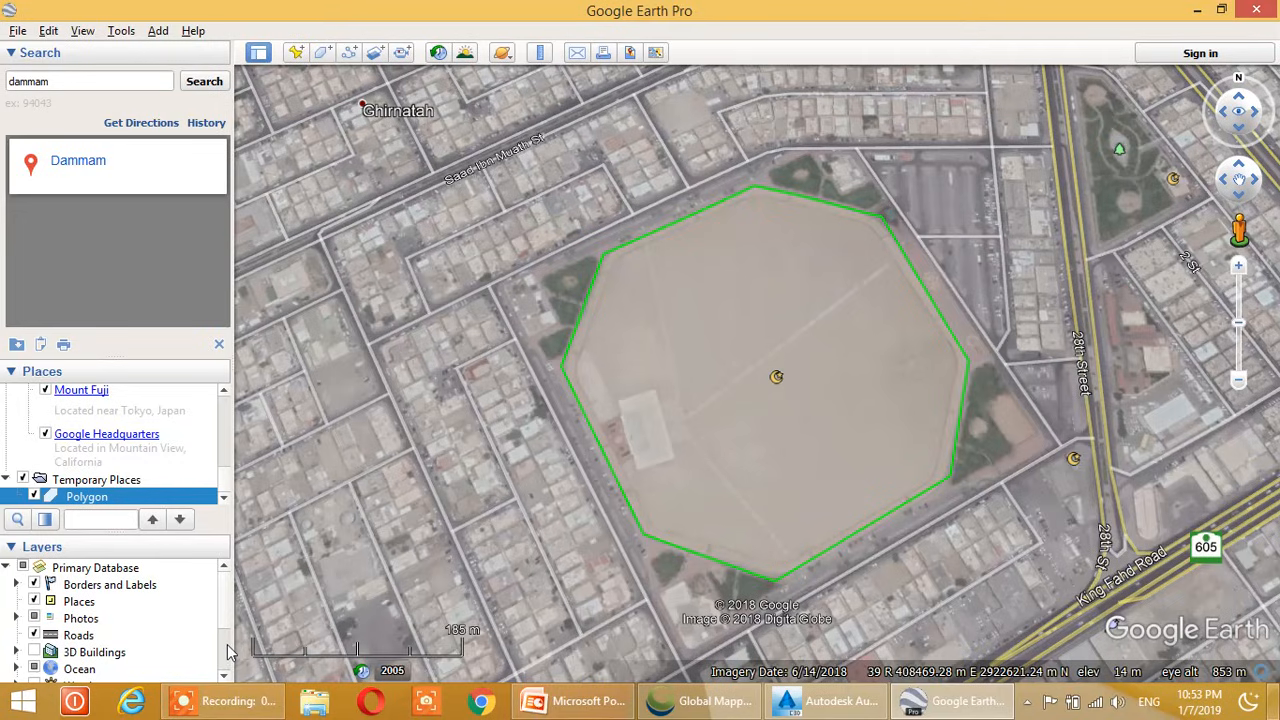
pyautogui.scroll(-2, 228, 652)
pyautogui.click(227, 569)
pyautogui.click(227, 568)
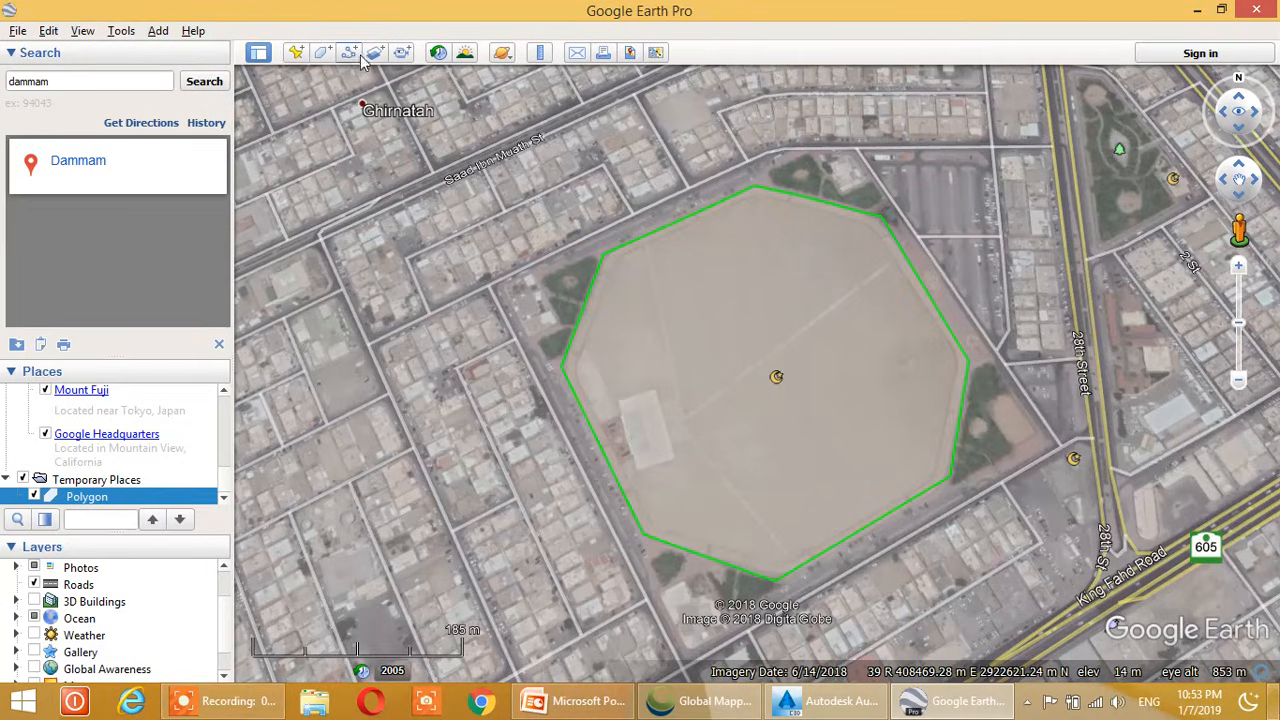
# Draw a new five-vertex polygon along the streets surrounding the octagonal field
pyautogui.click(325, 54)
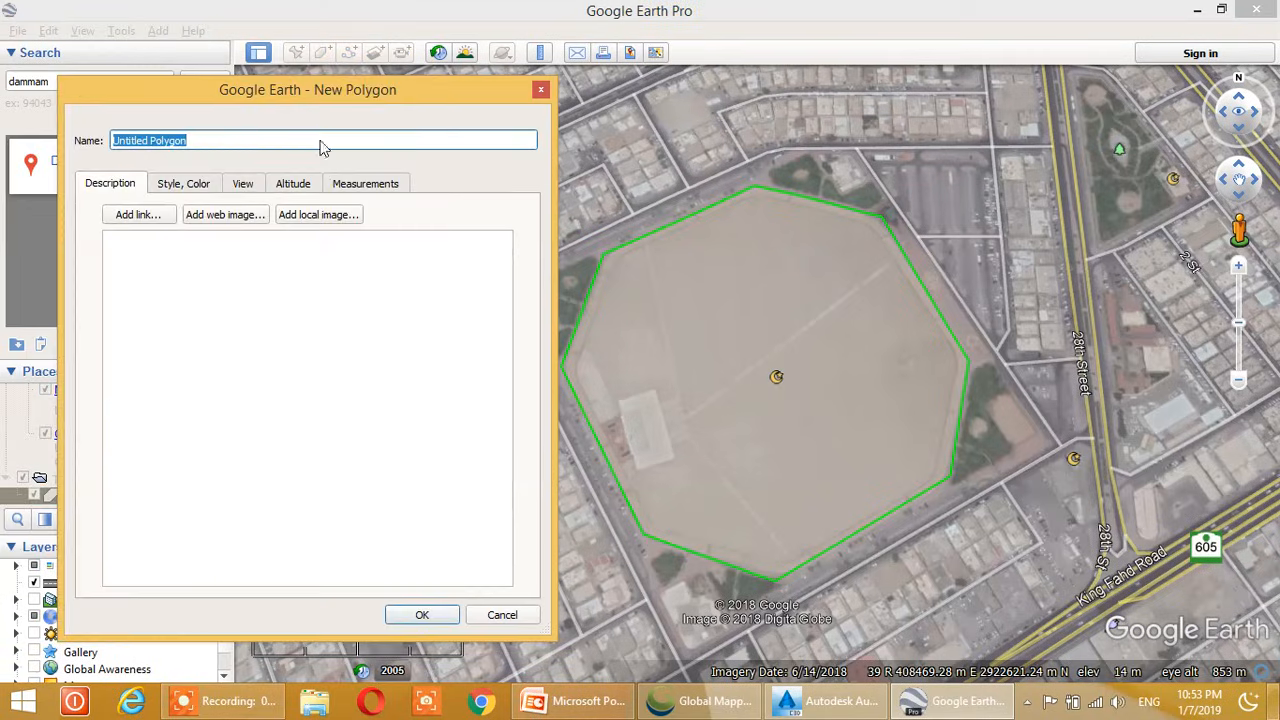
pyautogui.moveTo(406, 92); pyautogui.dragTo(266, 108)
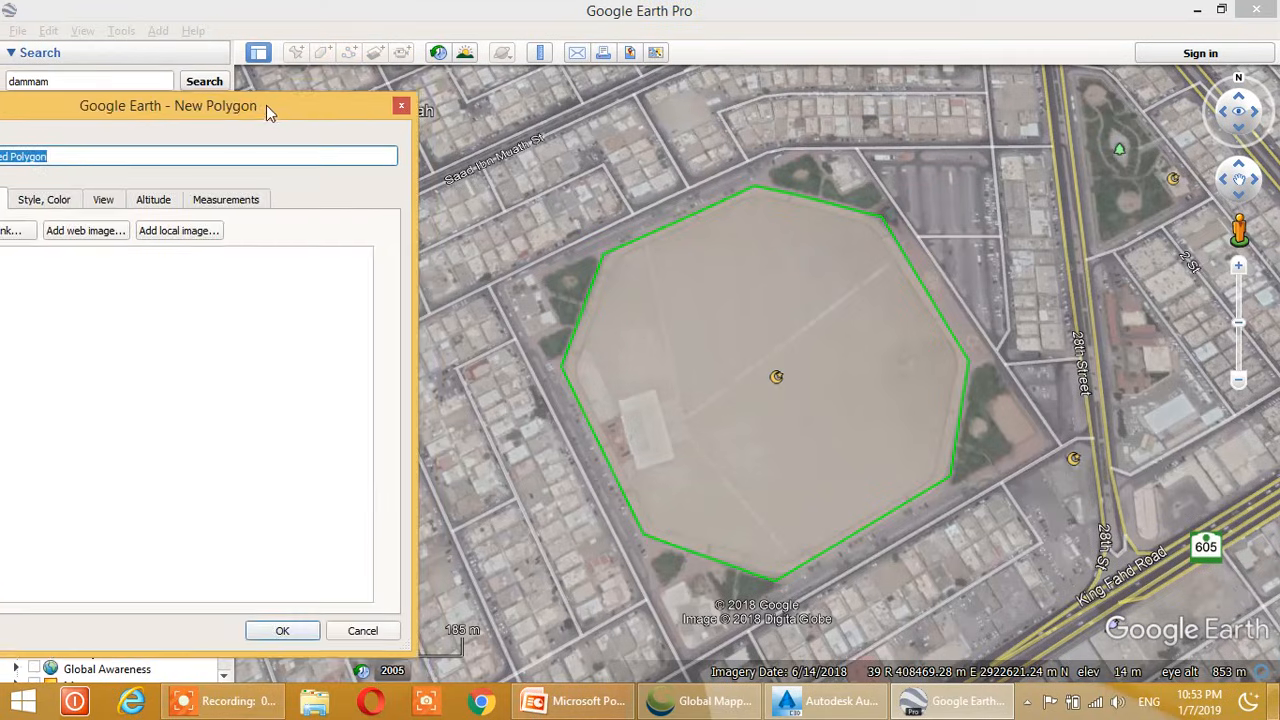
pyautogui.click(488, 288)
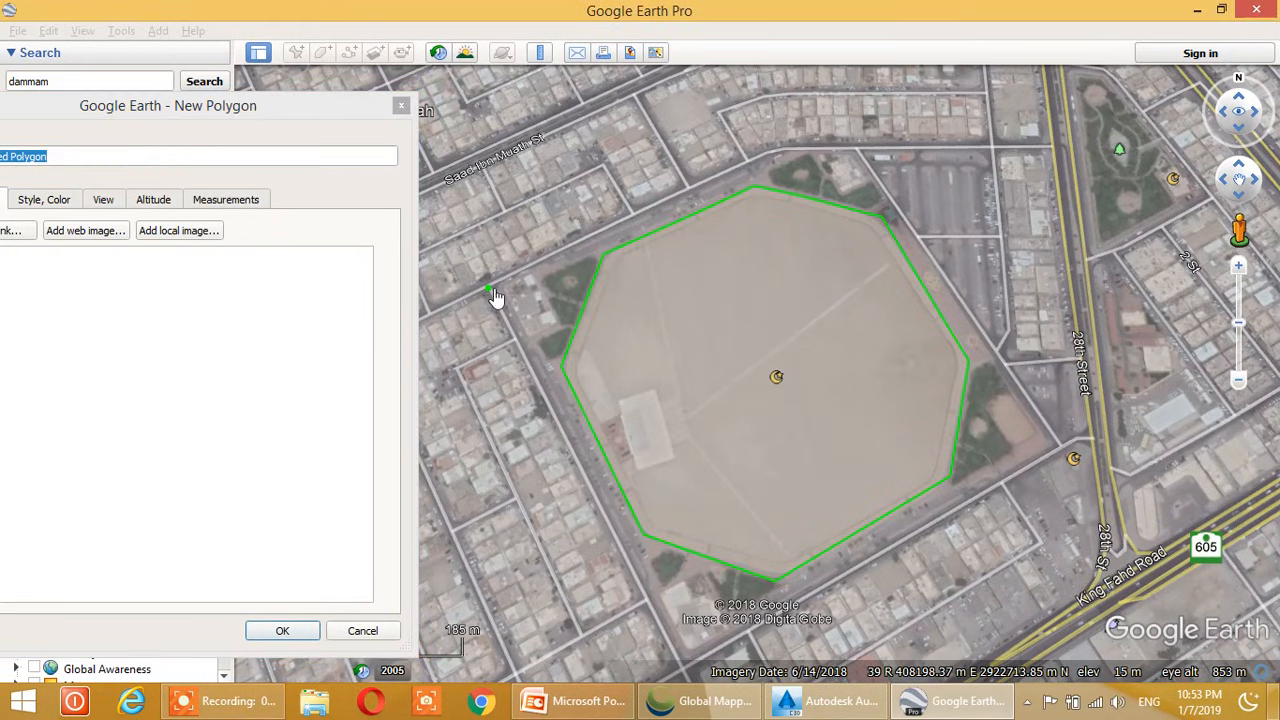
pyautogui.click(773, 151)
pyautogui.click(857, 151)
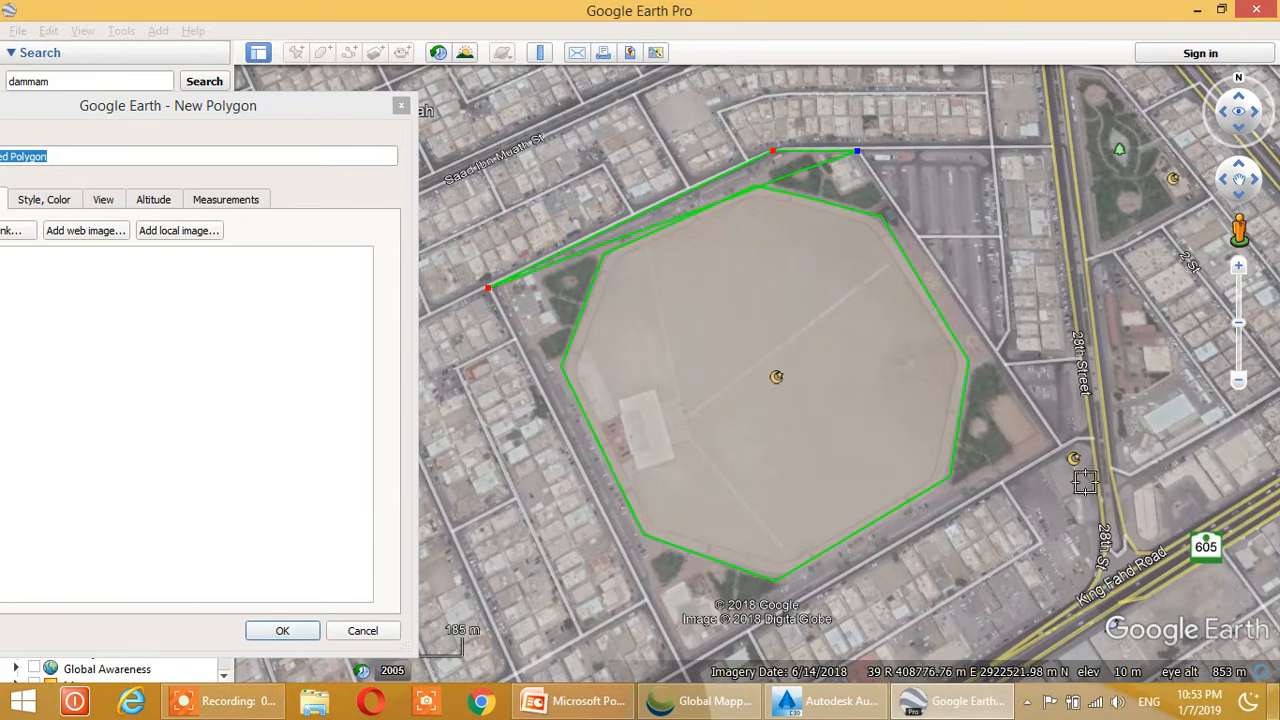
pyautogui.click(1062, 445)
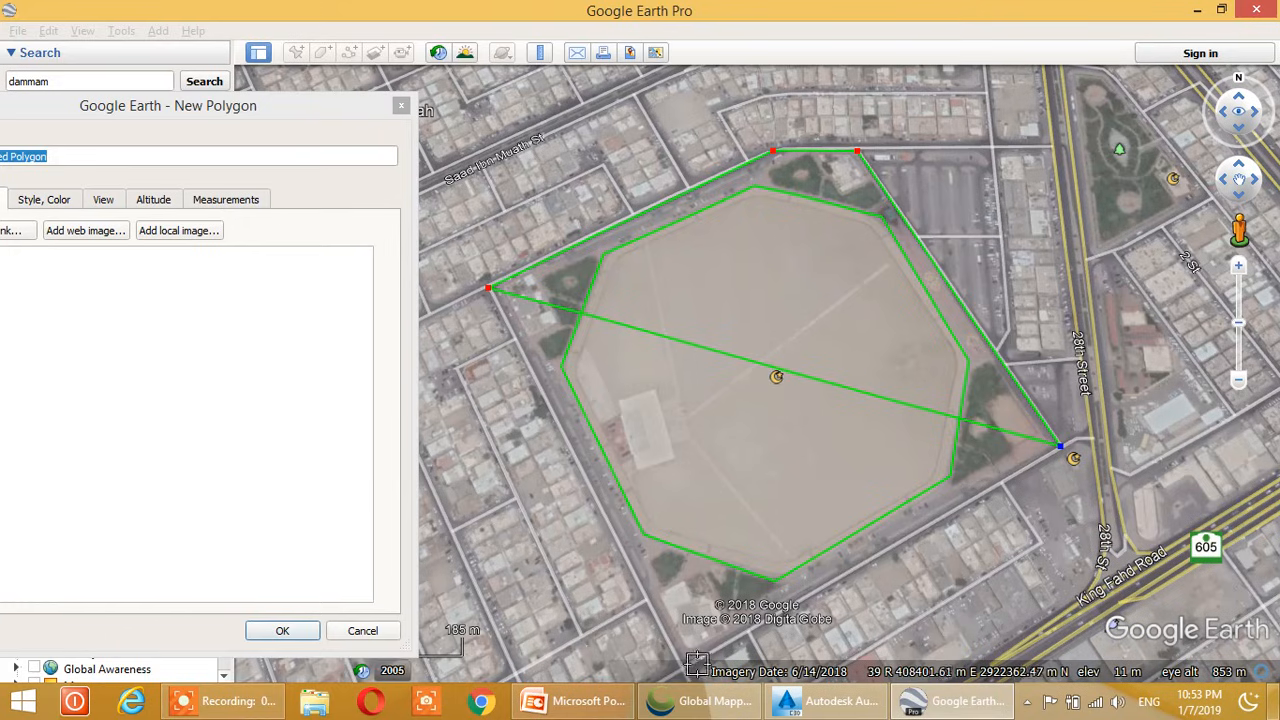
pyautogui.scroll(2, 692, 668)
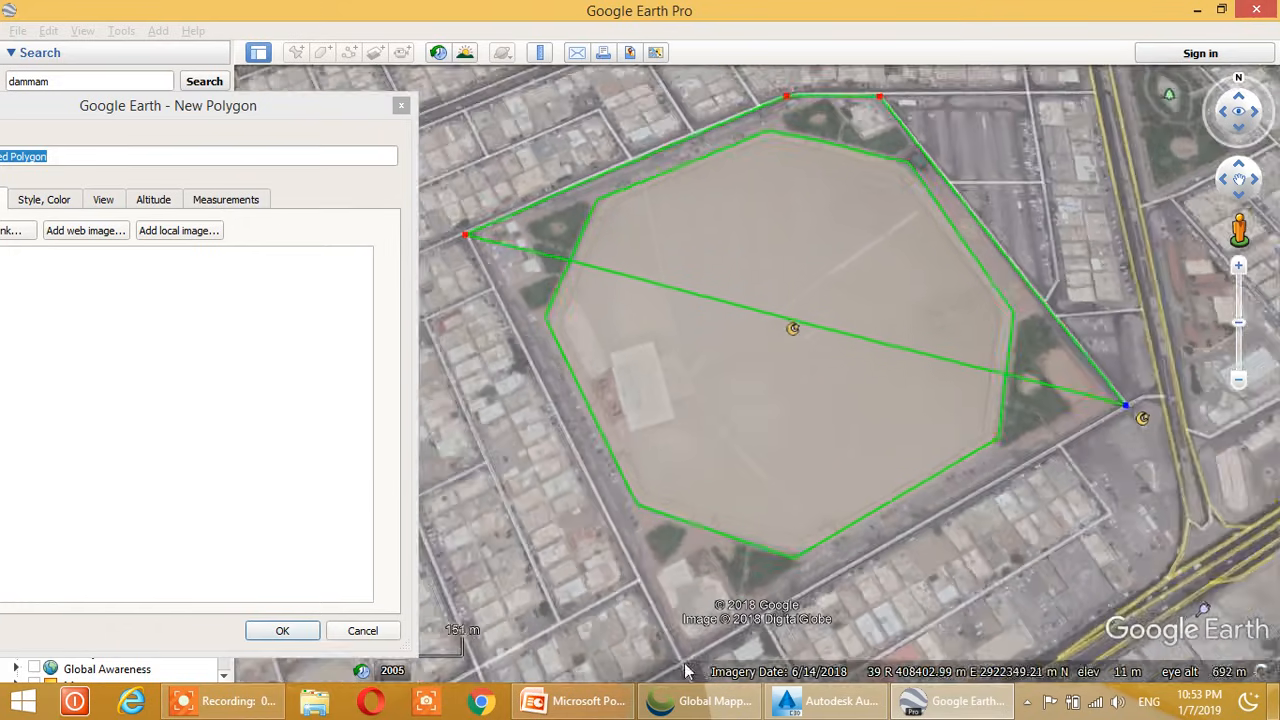
pyautogui.scroll(-1, 686, 671)
pyautogui.click(685, 650)
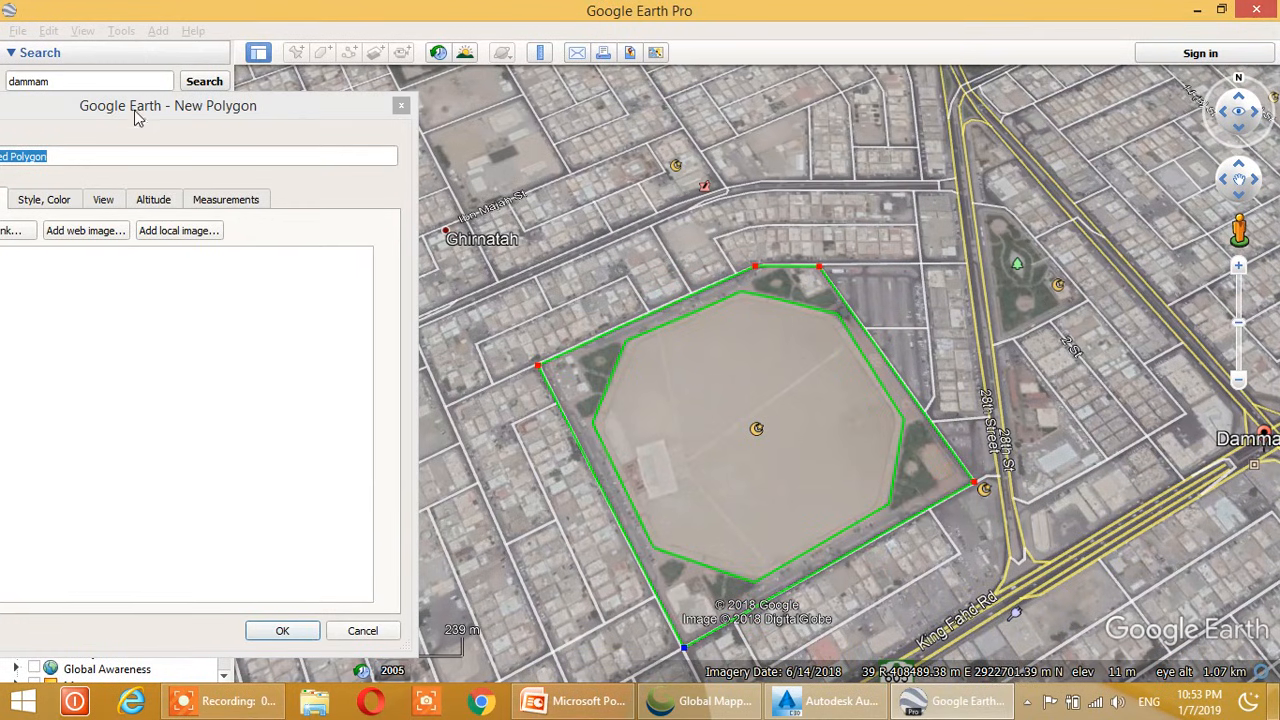
# Check the surrounding polygon's line and area style, and save it with its default name
pyautogui.click(237, 110)
pyautogui.moveTo(296, 116); pyautogui.dragTo(396, 110)
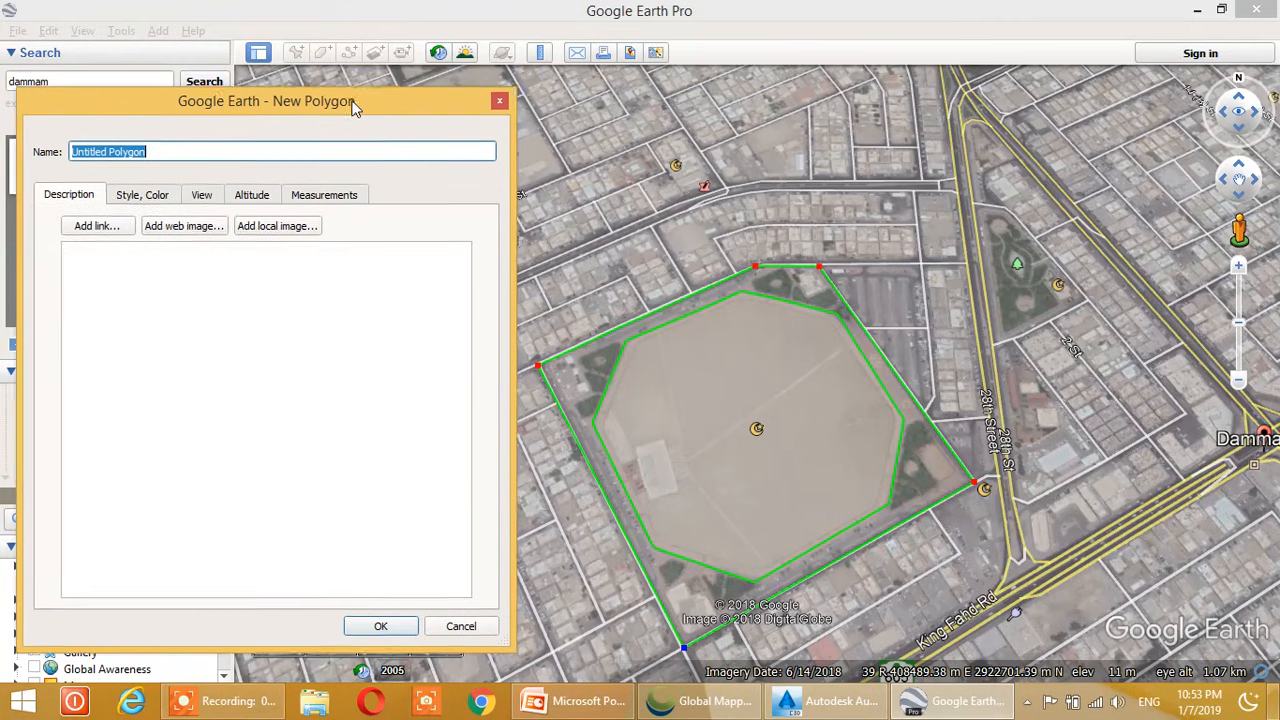
pyautogui.click(150, 200)
pyautogui.click(383, 625)
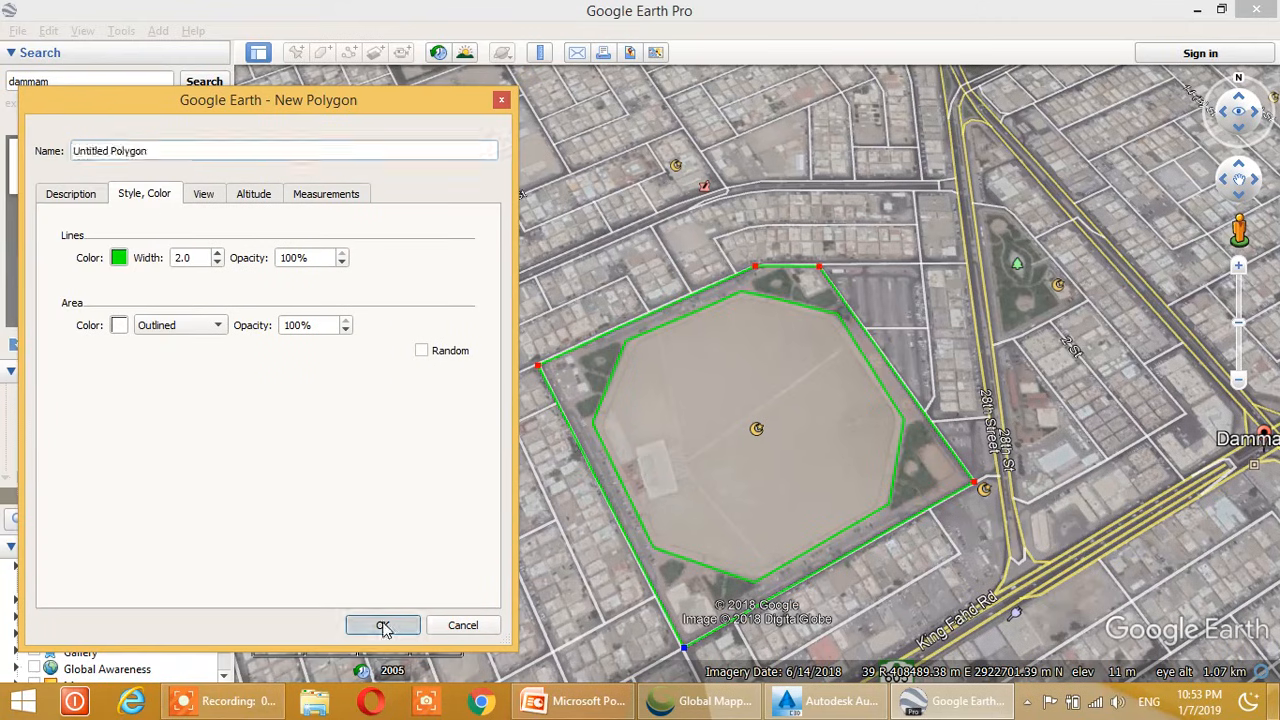
# Draw a new five-point path along the streets southwest of the site, starting at the surrounding polygon's western edge
pyautogui.scroll(1, 561, 400)
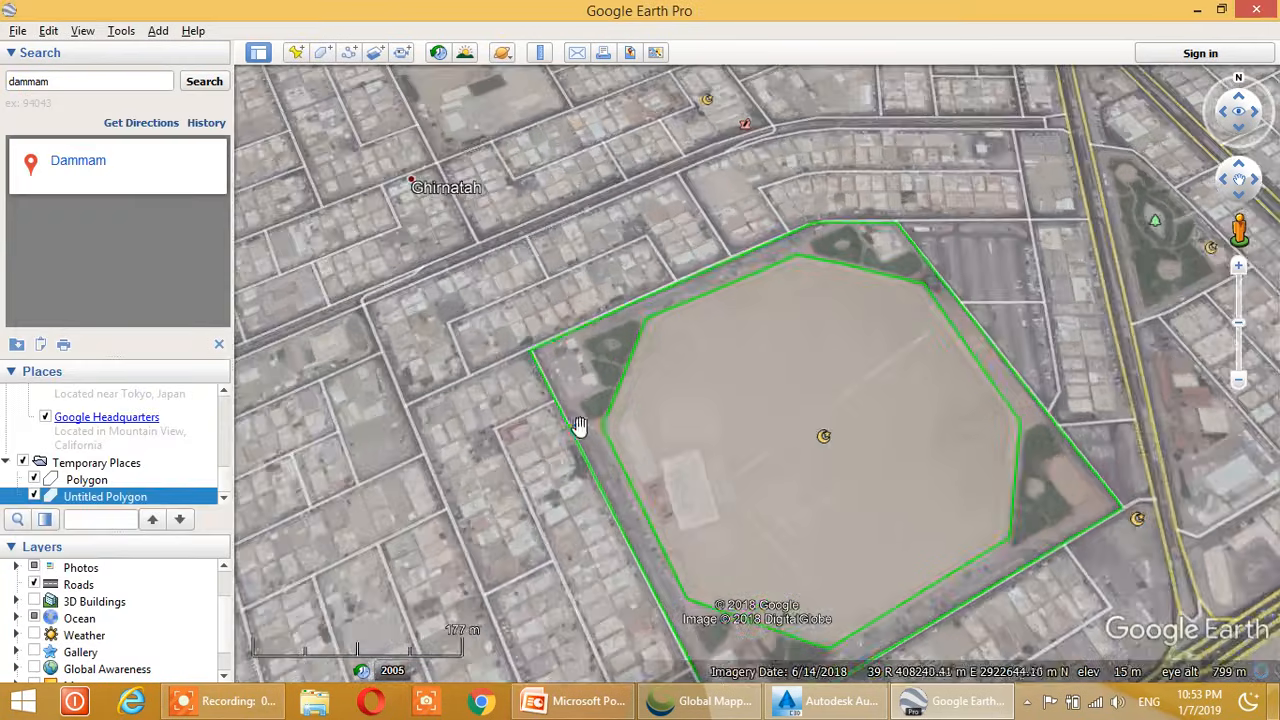
pyautogui.scroll(-1, 578, 425)
pyautogui.scroll(2, 643, 472)
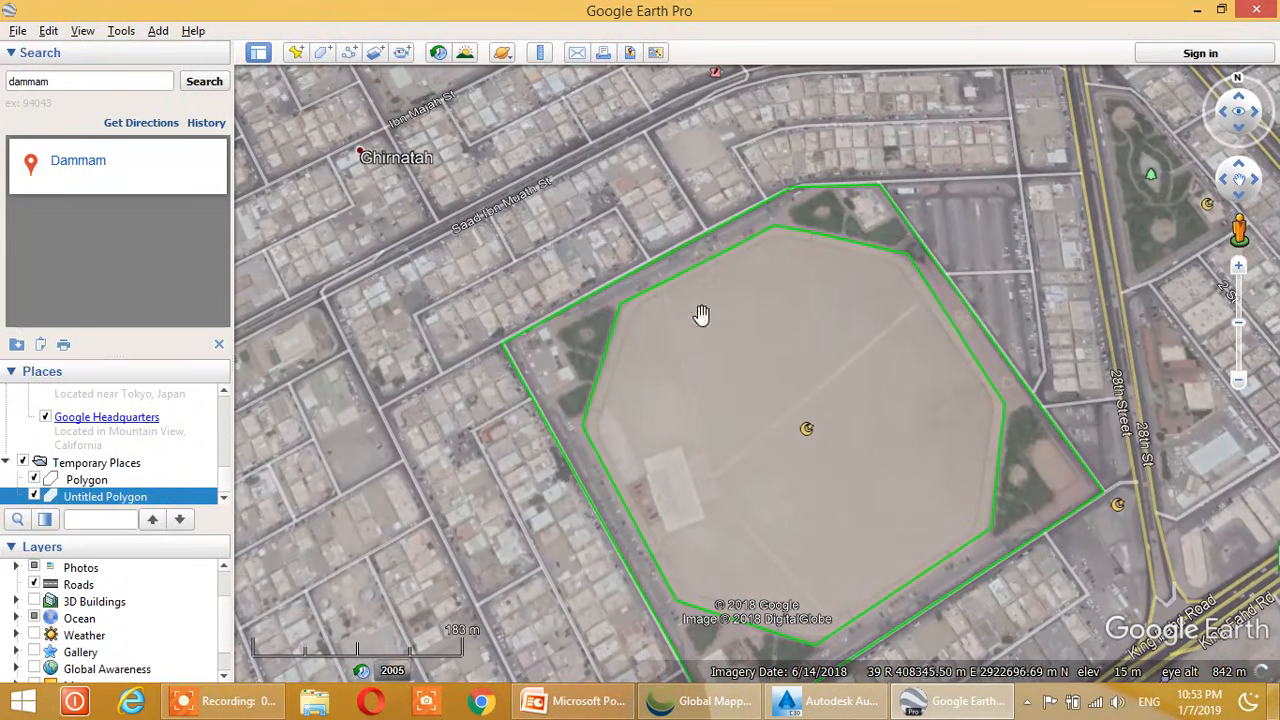
pyautogui.moveTo(484, 530); pyautogui.dragTo(494, 429)
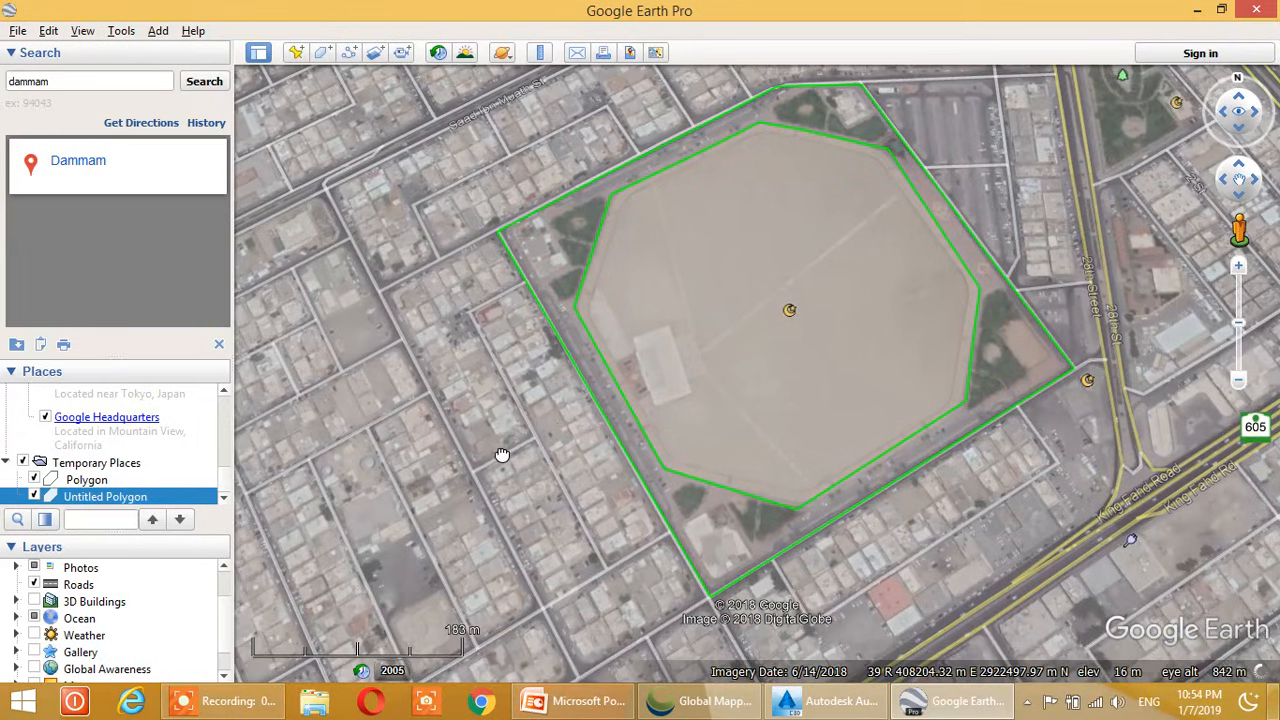
pyautogui.click(350, 54)
pyautogui.moveTo(340, 103); pyautogui.dragTo(221, 92)
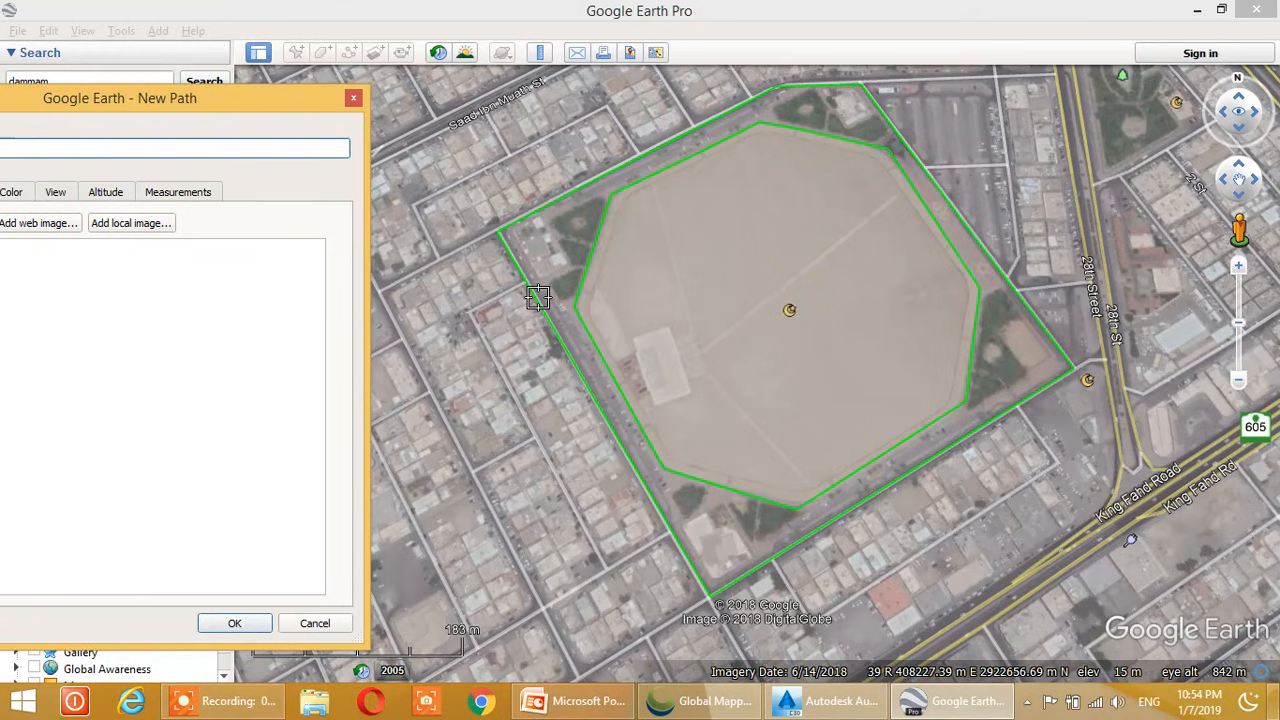
pyautogui.click(523, 284)
pyautogui.click(467, 312)
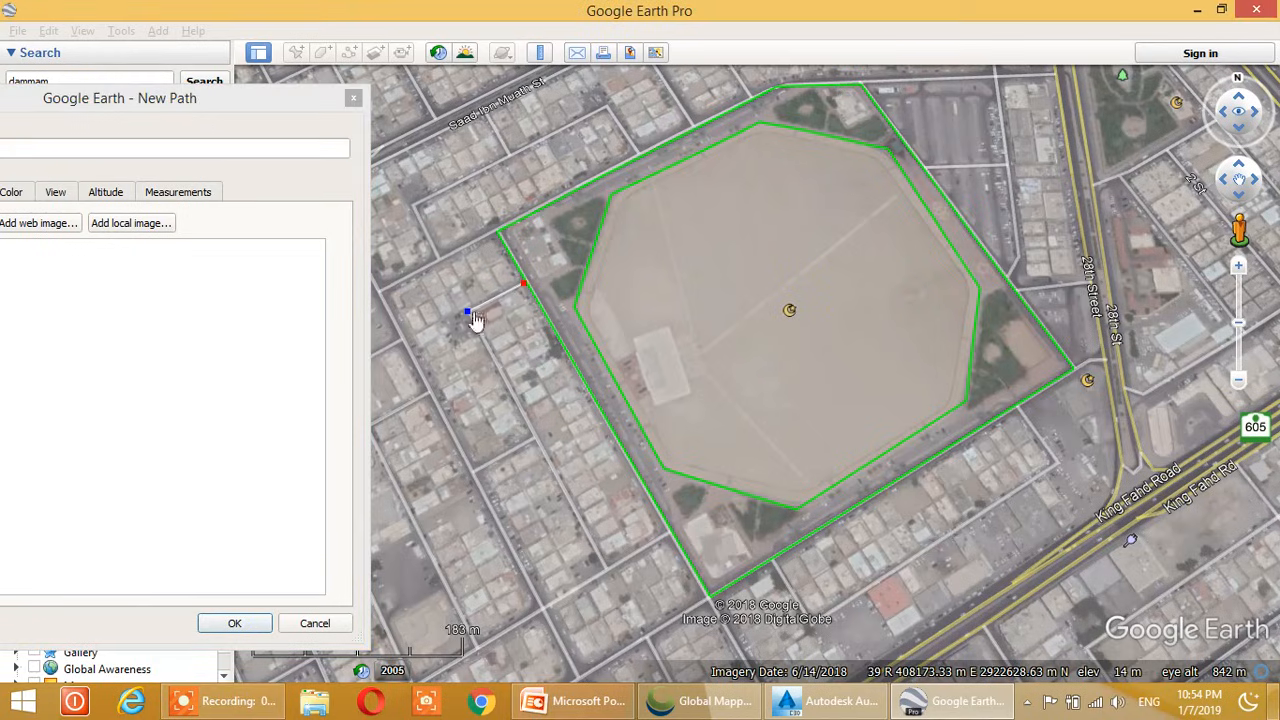
pyautogui.click(608, 570)
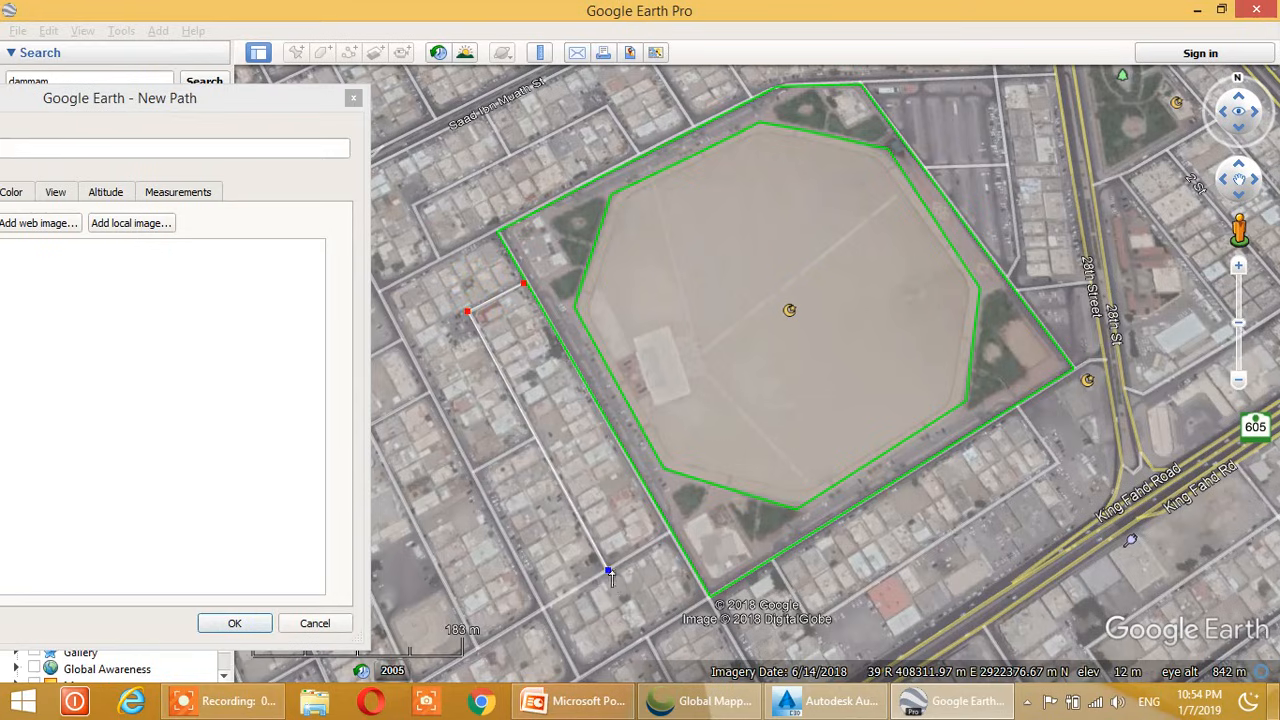
pyautogui.click(542, 610)
pyautogui.scroll(-3, 585, 672)
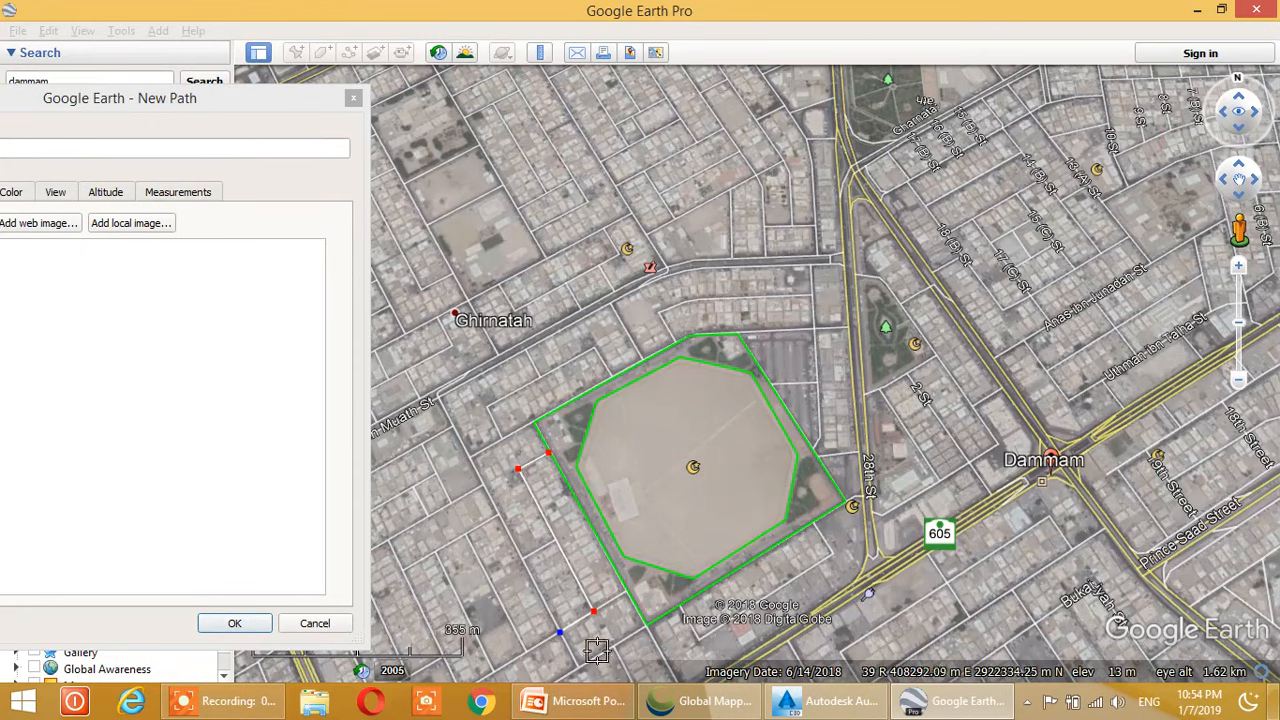
pyautogui.scroll(-2, 585, 670)
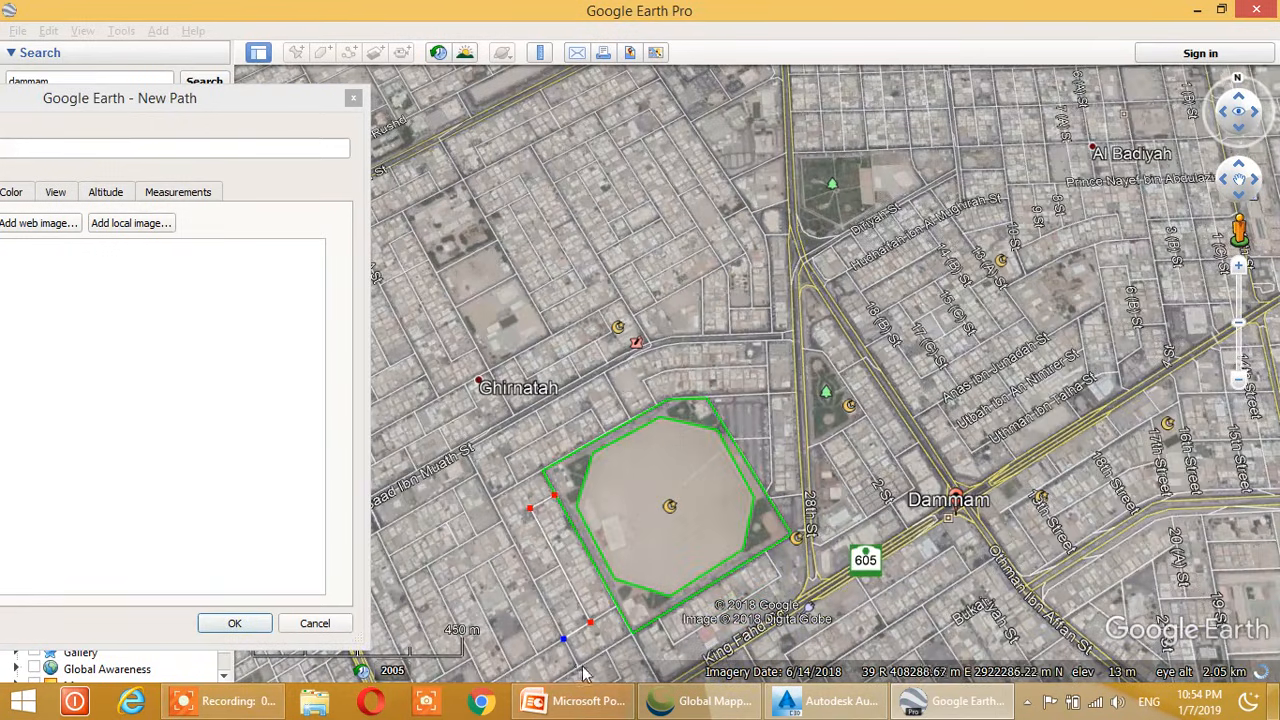
pyautogui.click(533, 582)
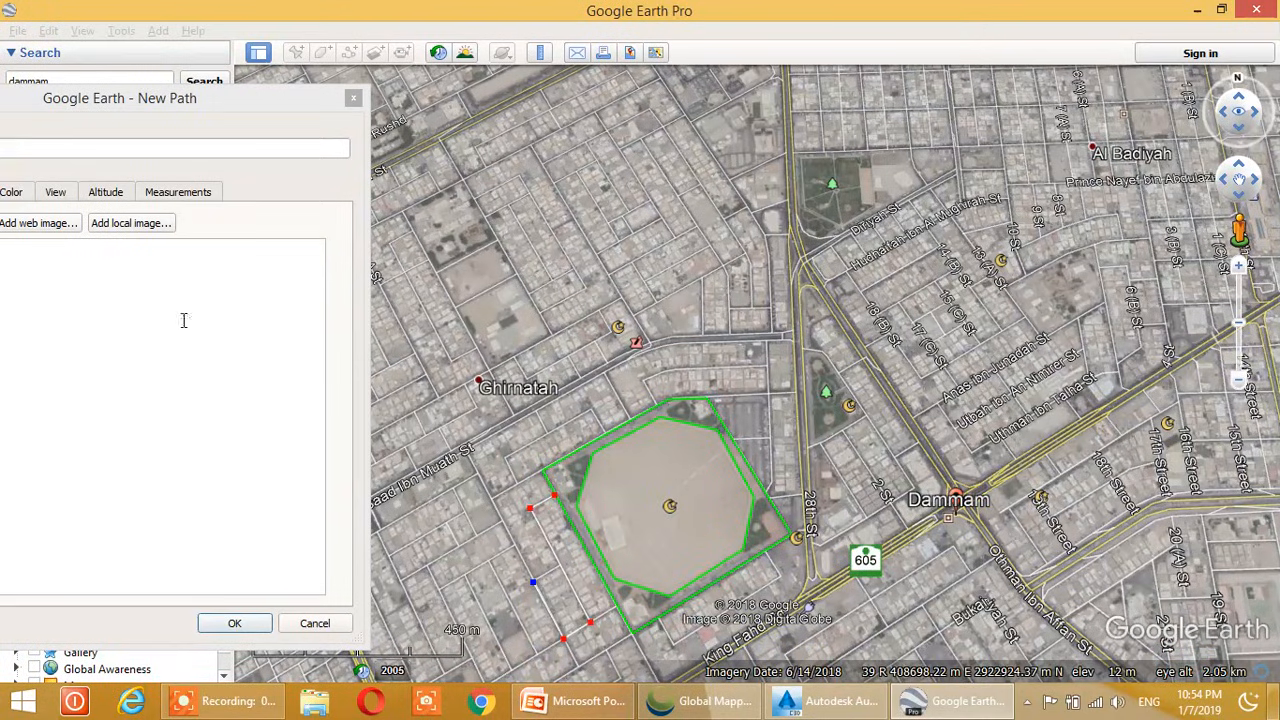
# Set the new path's line width to 2.0 and its line color to yellow (#ffff00)
pyautogui.moveTo(113, 110); pyautogui.dragTo(279, 101)
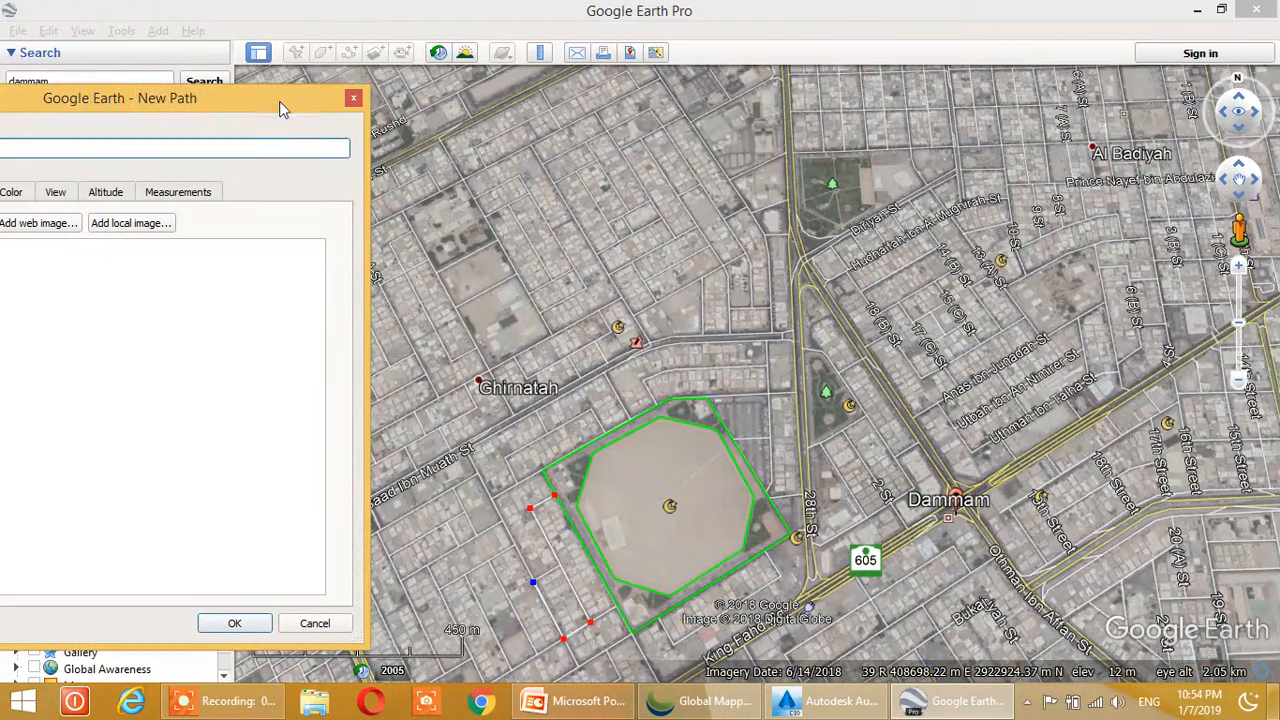
pyautogui.click(172, 186)
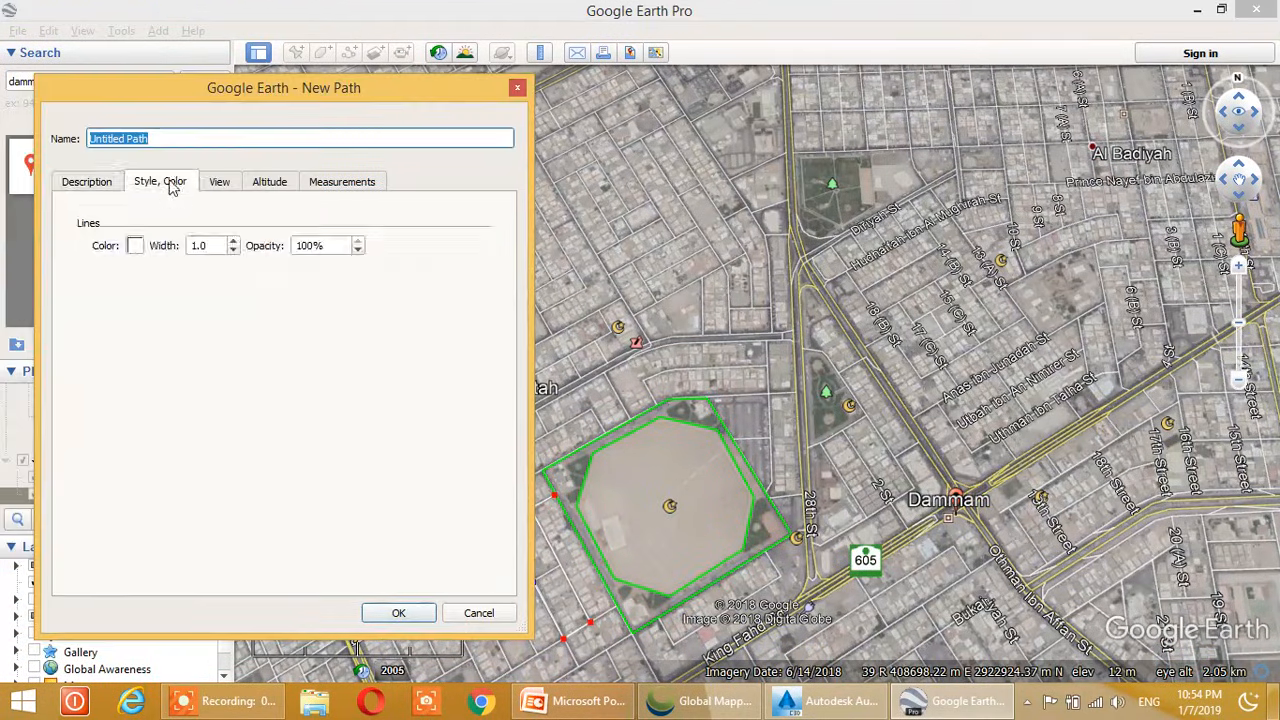
pyautogui.doubleClick(208, 246)
pyautogui.write('2')
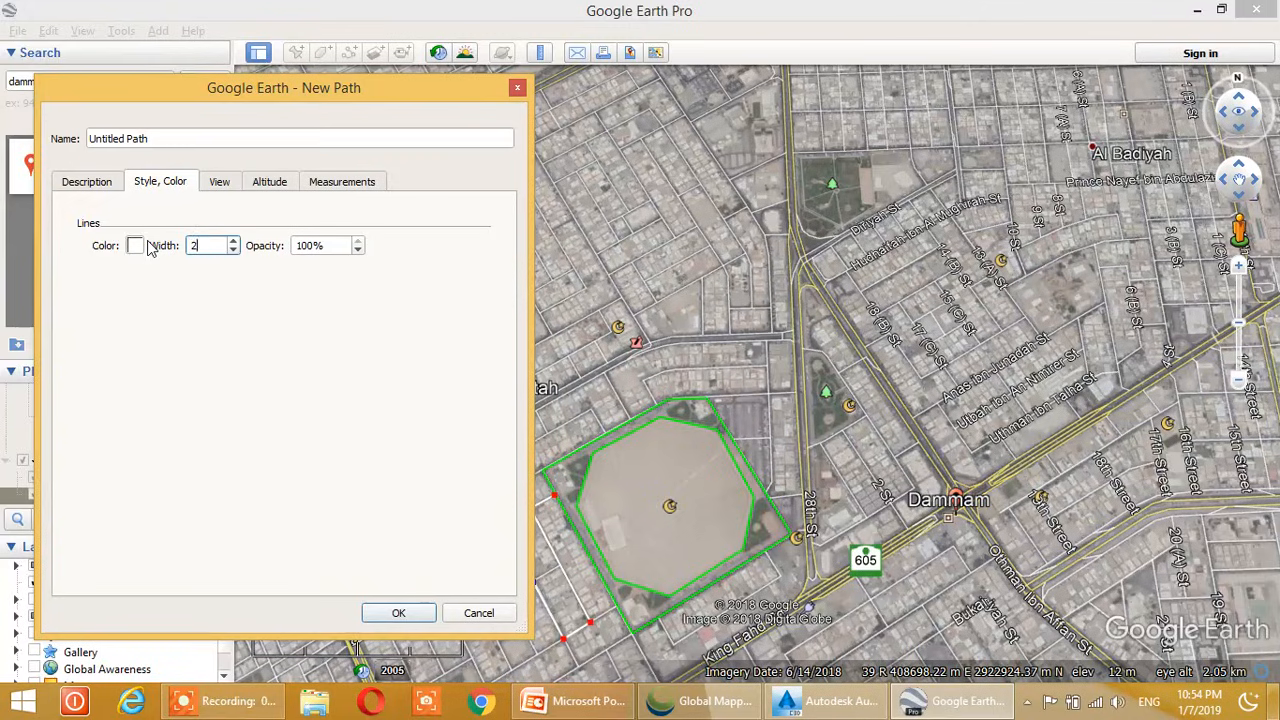
pyautogui.click(135, 246)
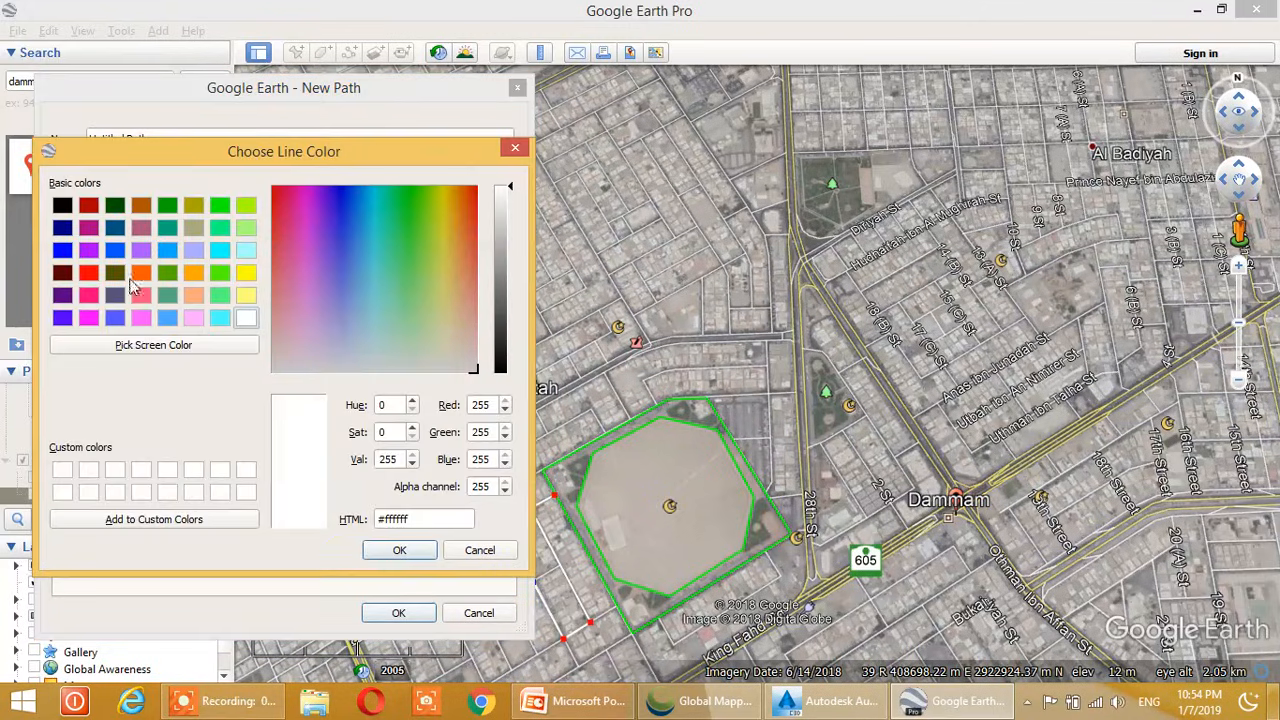
pyautogui.click(246, 274)
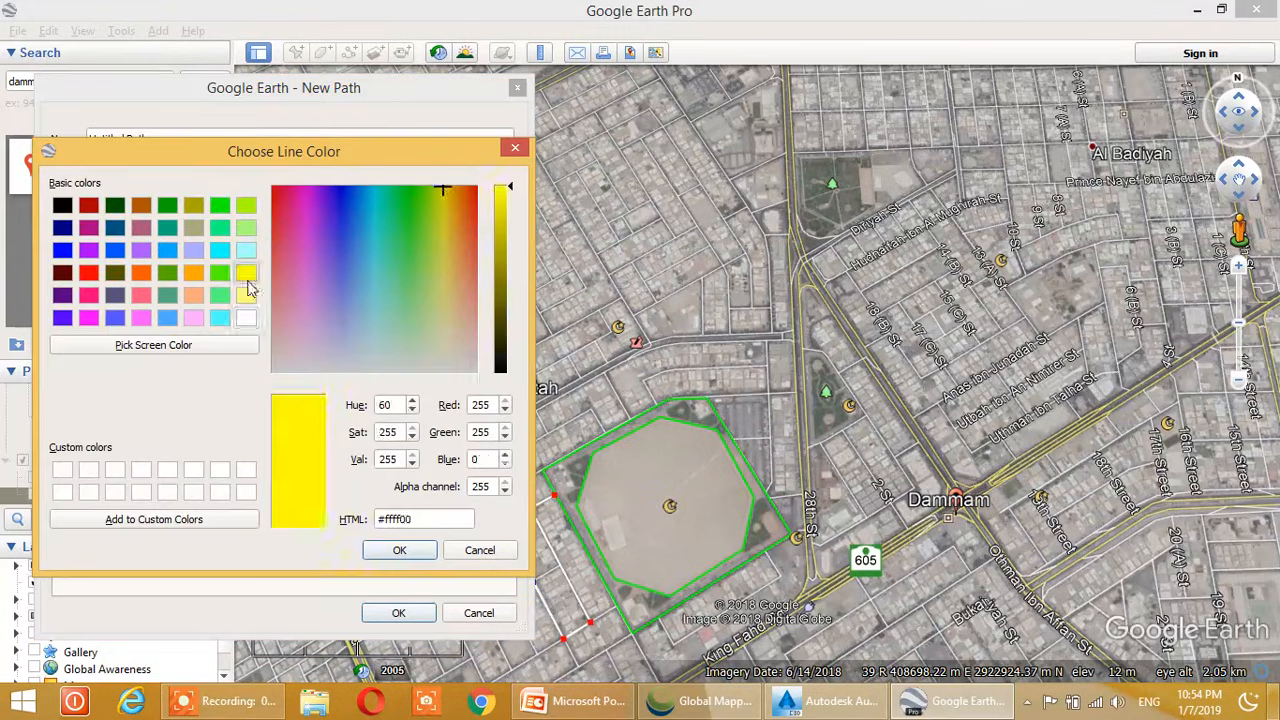
pyautogui.click(400, 552)
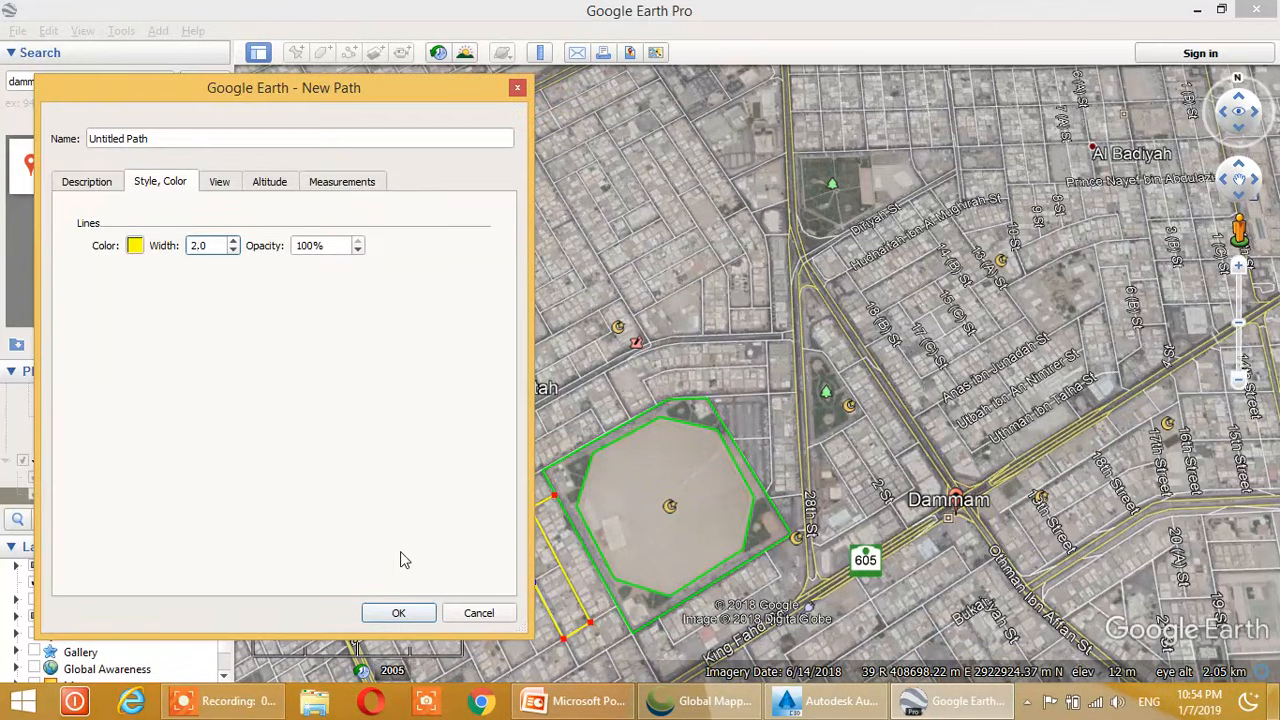
# Name the yellow path R1 and save it
pyautogui.moveTo(167, 138); pyautogui.dragTo(139, 146)
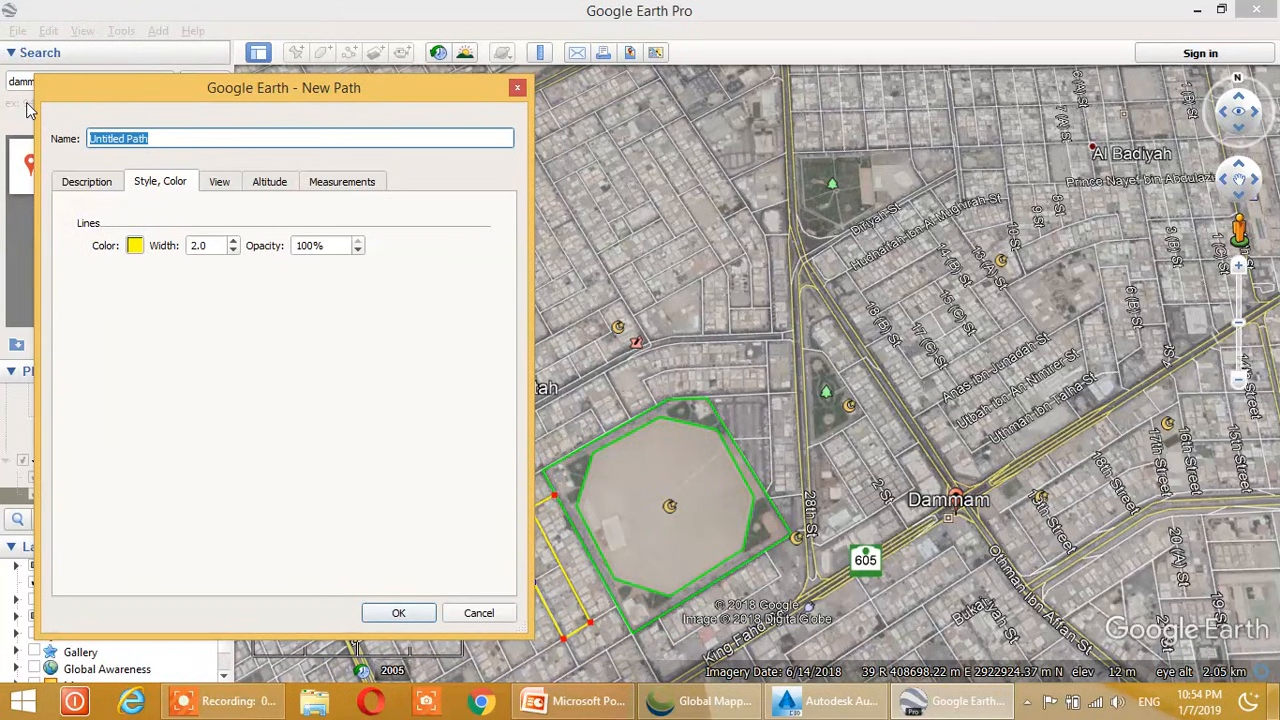
pyautogui.write('R1')
pyautogui.click(399, 613)
pyautogui.moveTo(529, 562); pyautogui.dragTo(575, 487)
pyautogui.scroll(-4, 575, 487)
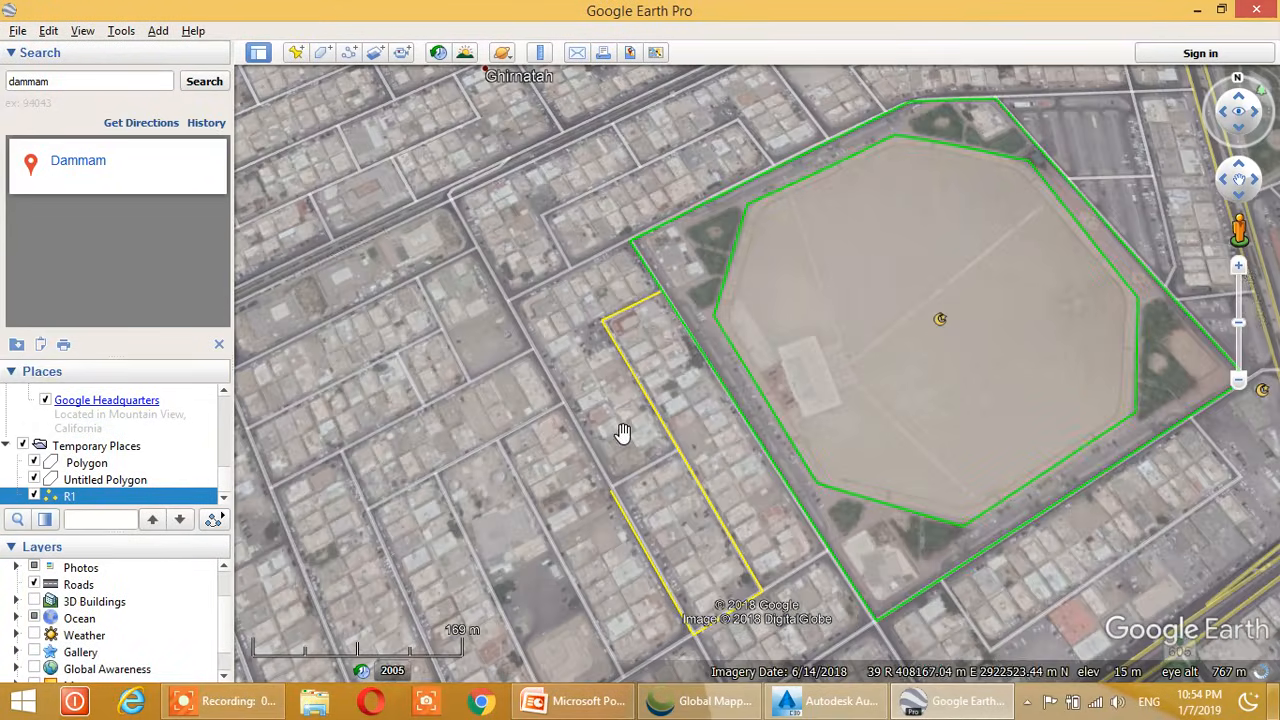
pyautogui.moveTo(577, 415); pyautogui.dragTo(649, 431)
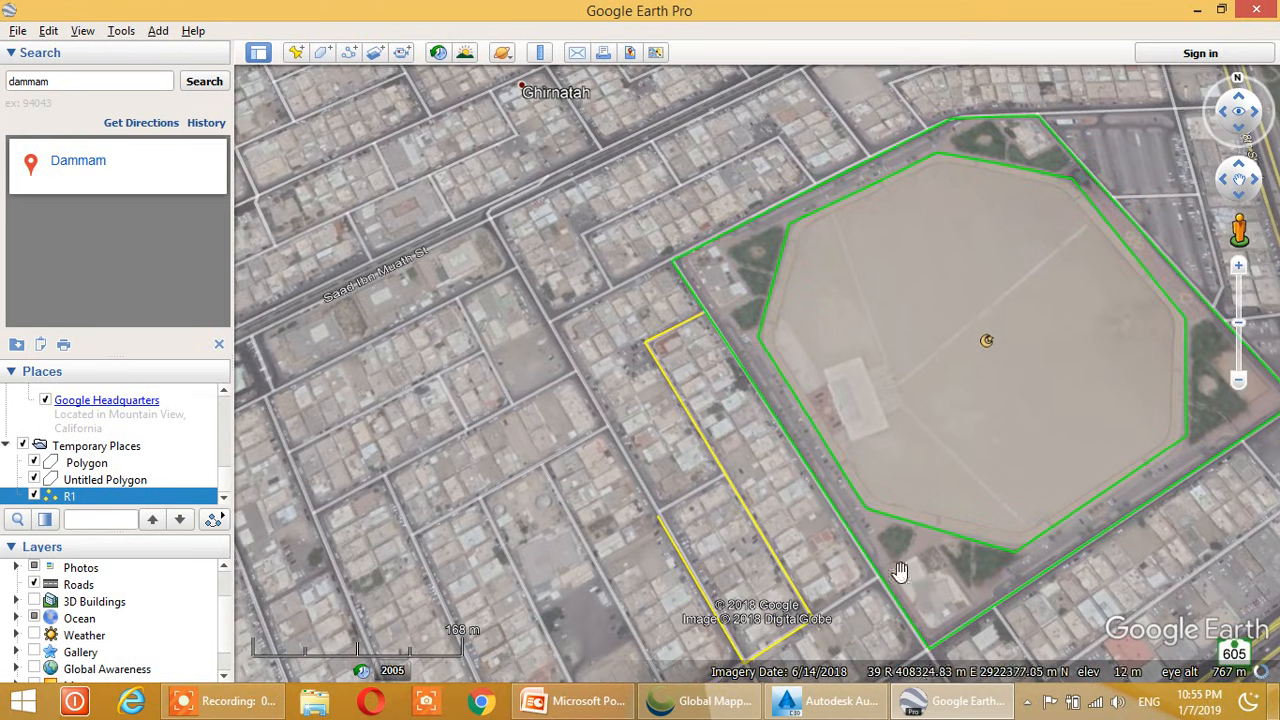
pyautogui.moveTo(666, 520)
pyautogui.mouseDown()
pyautogui.moveTo(678, 502)
pyautogui.moveTo(663, 523)
pyautogui.mouseUp()
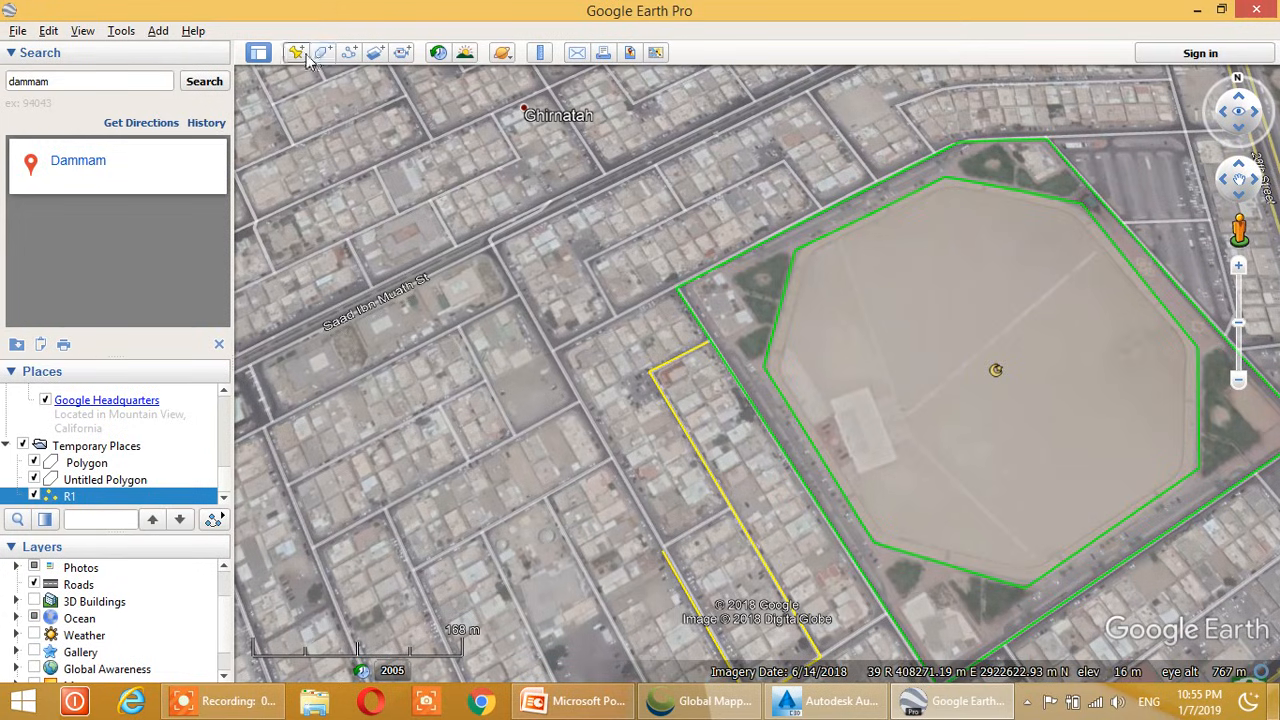
pyautogui.click(349, 54)
pyautogui.moveTo(342, 88); pyautogui.dragTo(235, 104)
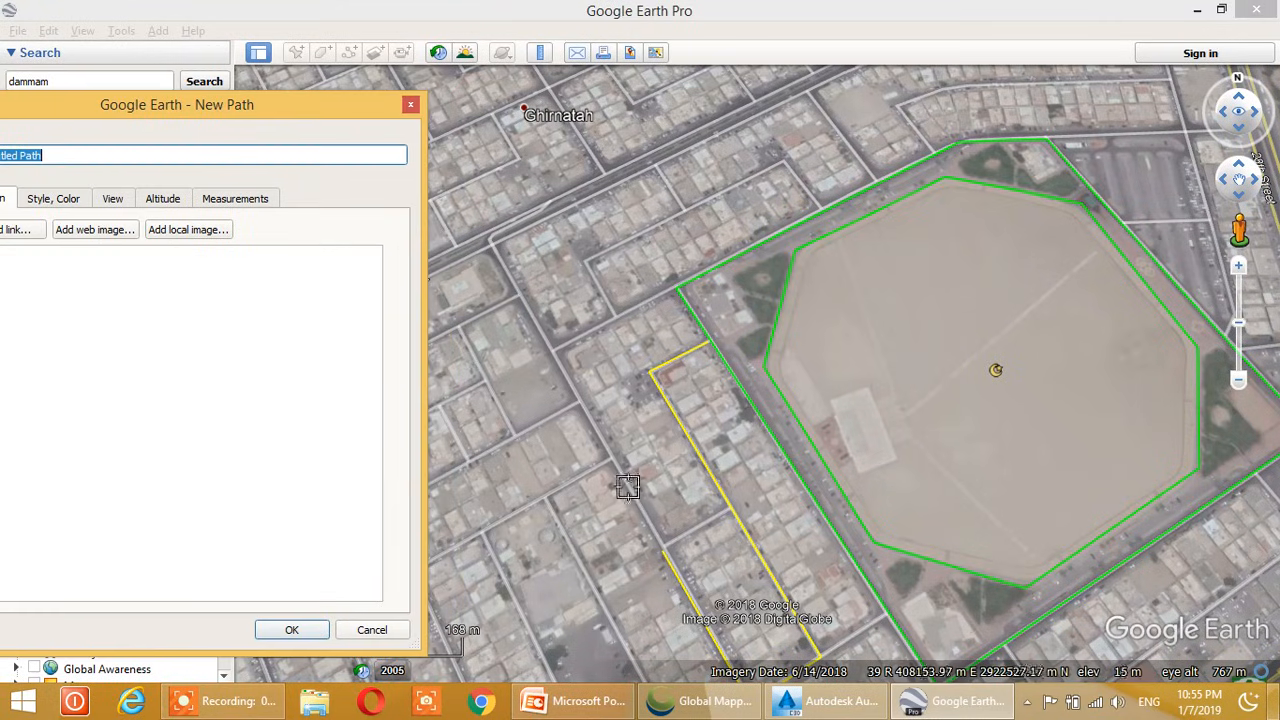
pyautogui.click(609, 457)
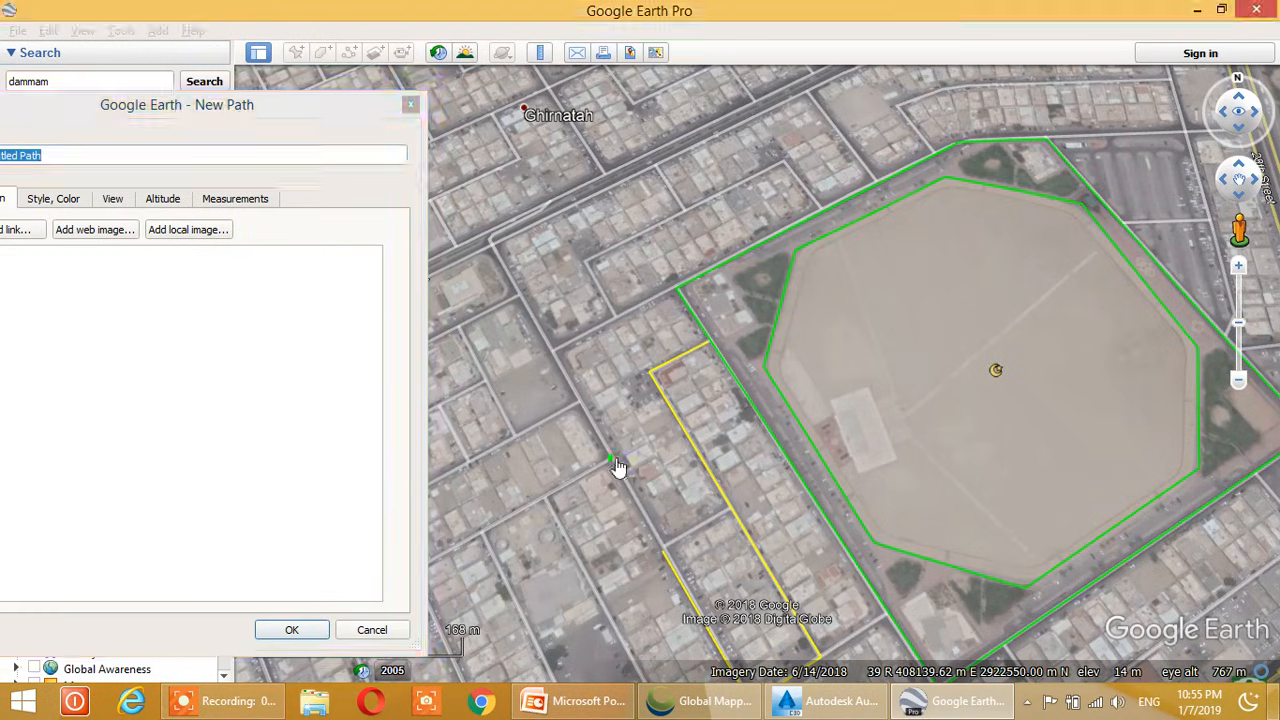
pyautogui.click(554, 352)
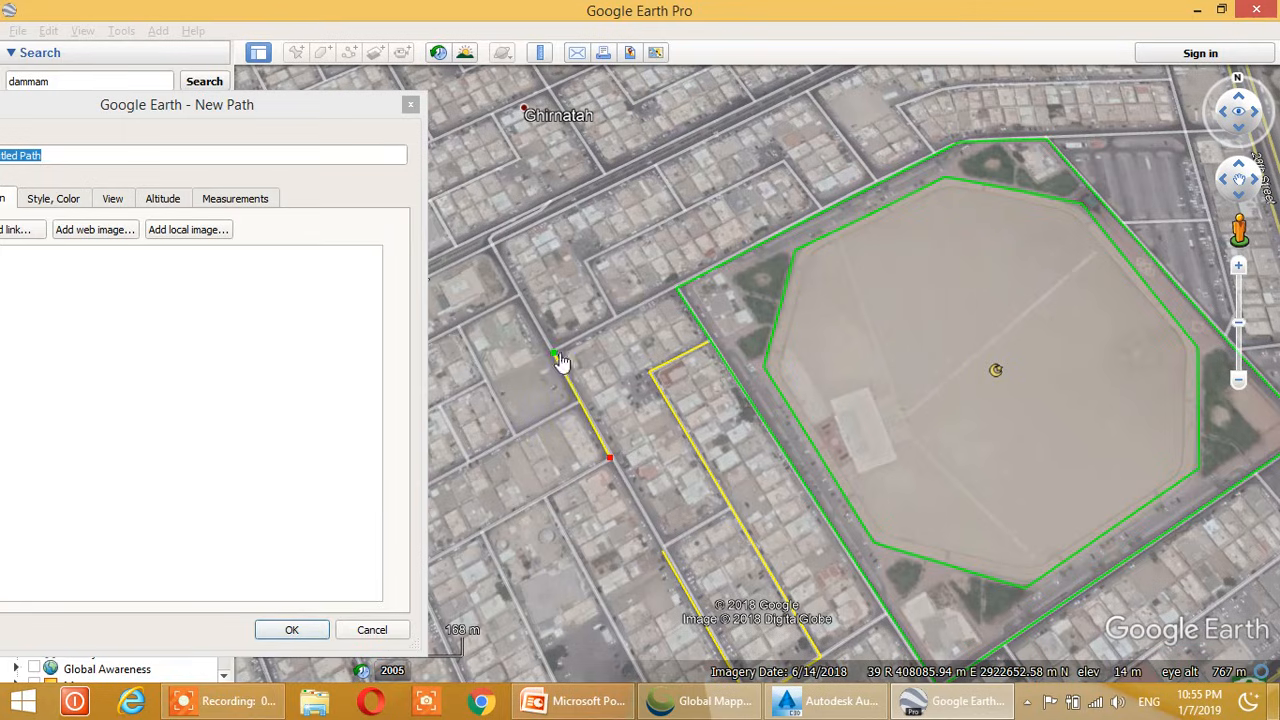
pyautogui.click(616, 318)
pyautogui.click(586, 262)
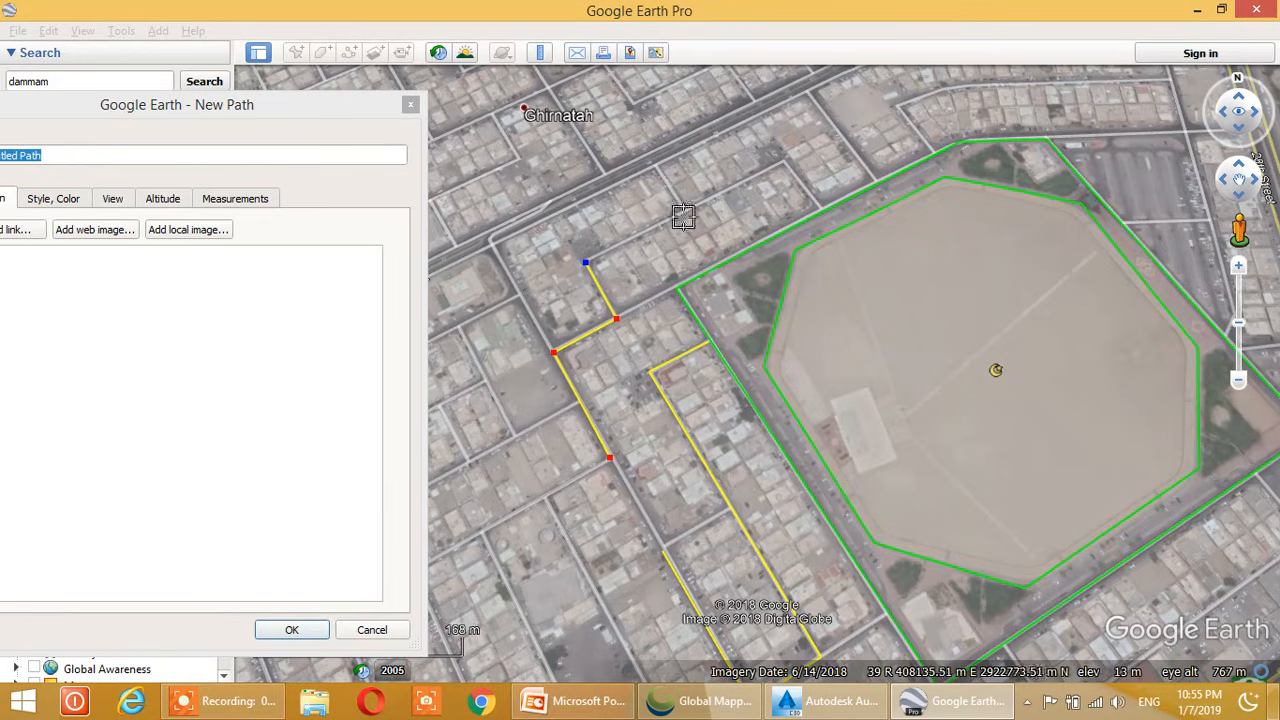
pyautogui.click(784, 164)
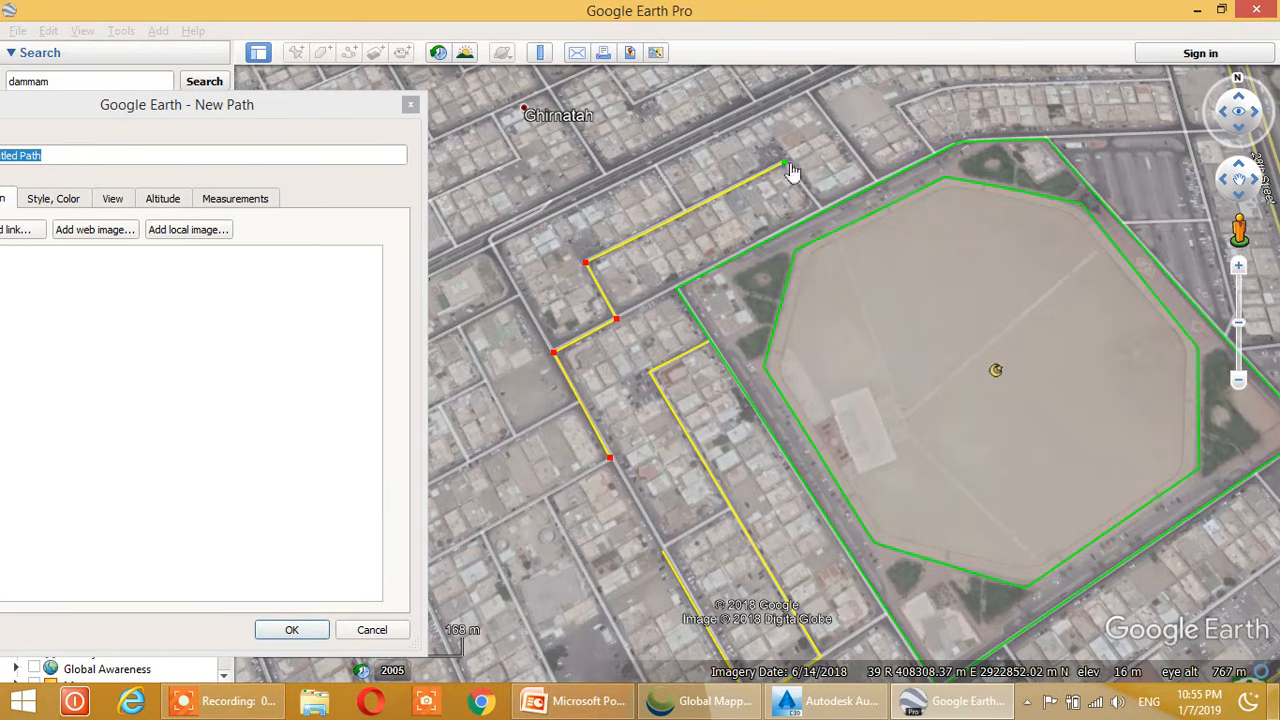
pyautogui.click(820, 212)
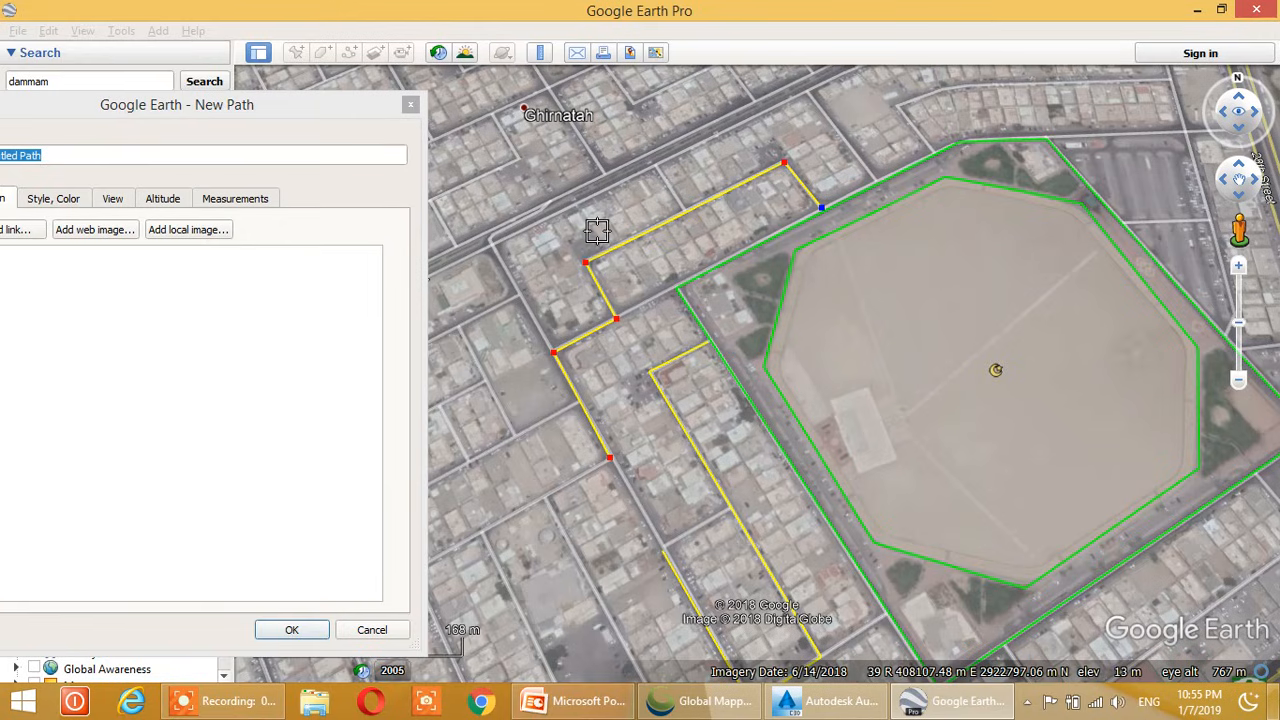
pyautogui.click(168, 105)
pyautogui.moveTo(228, 105); pyautogui.dragTo(338, 99)
pyautogui.click(482, 624)
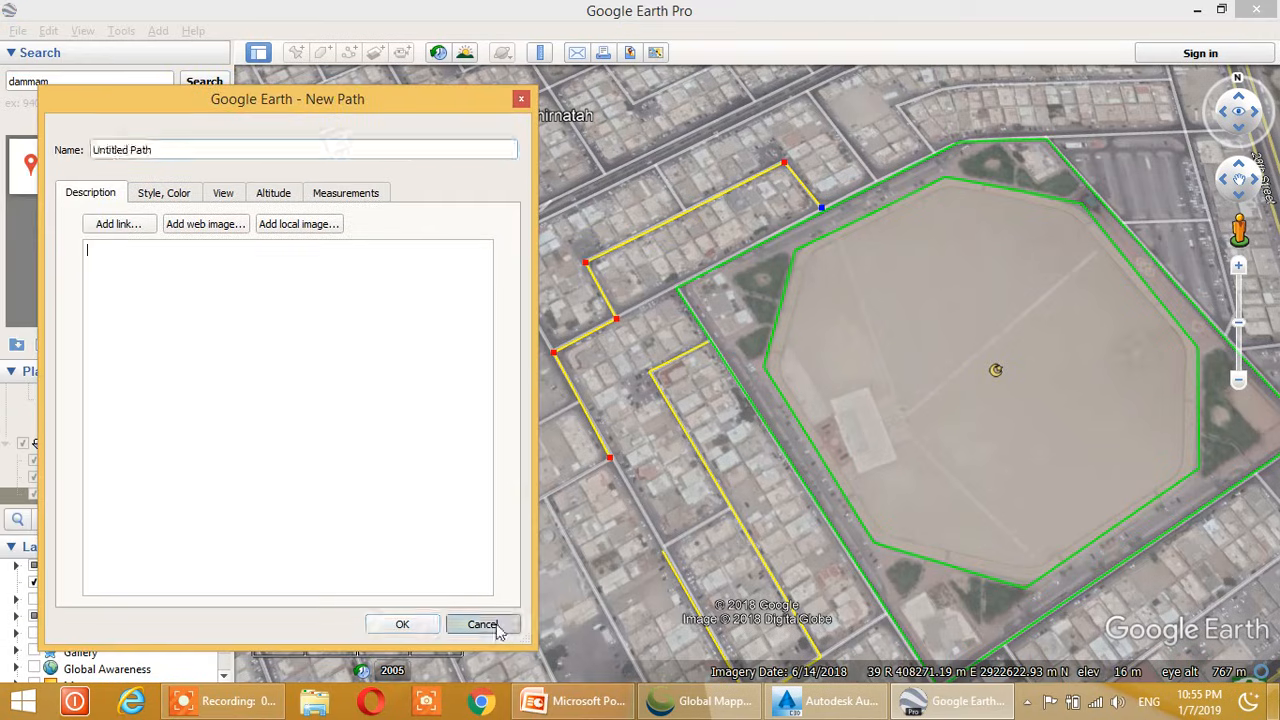
# Draw a new seven-point path along the residential streets west and northwest of the site, ending at the surrounding polygon's northwestern edge
pyautogui.click(349, 56)
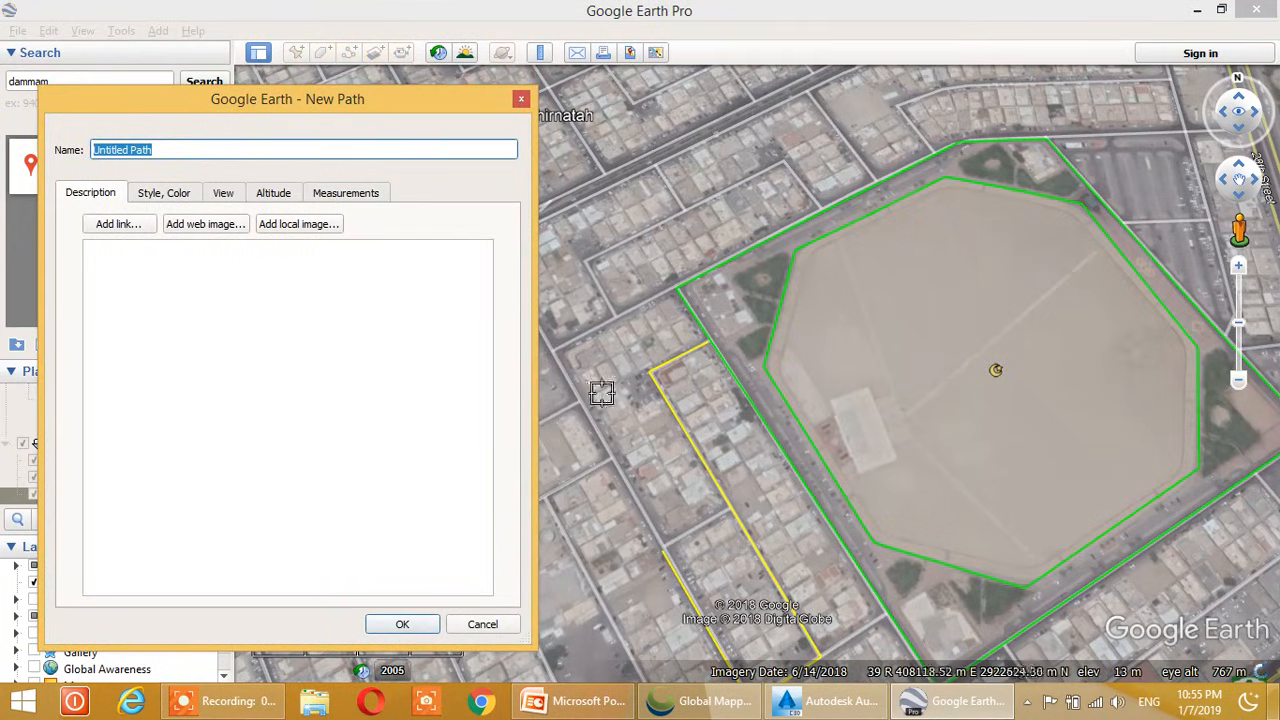
pyautogui.click(612, 457)
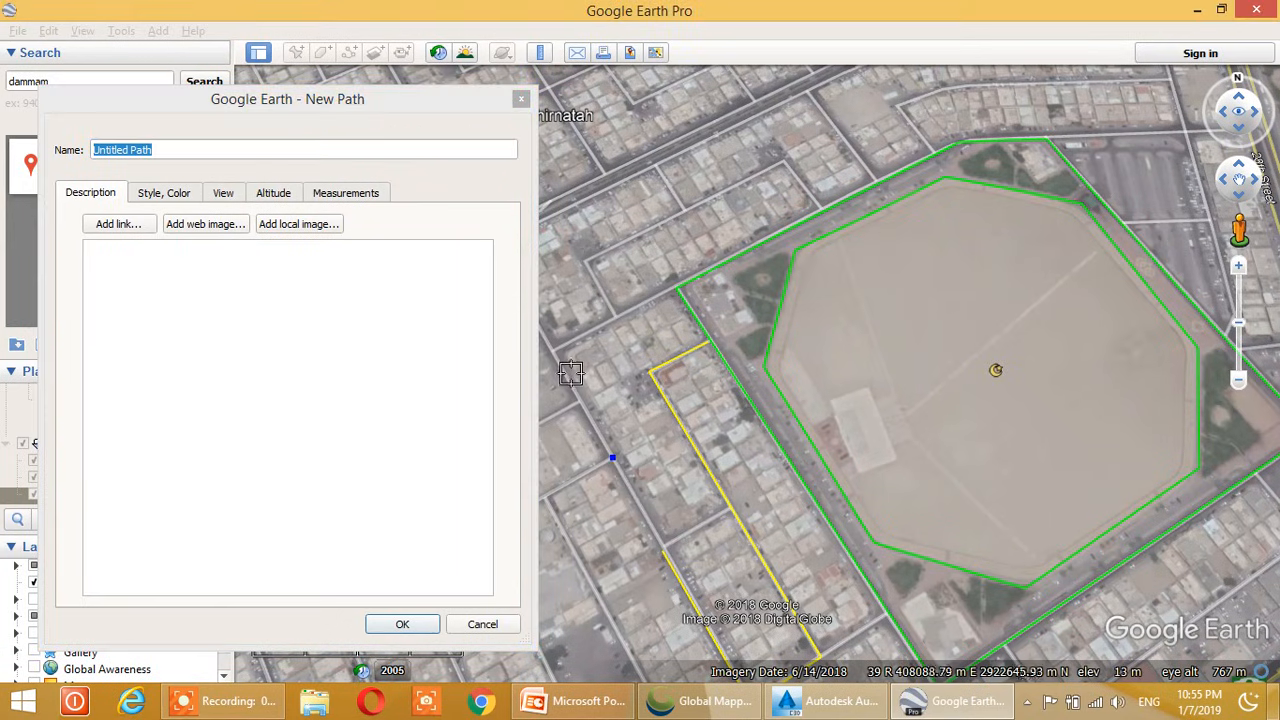
pyautogui.click(616, 317)
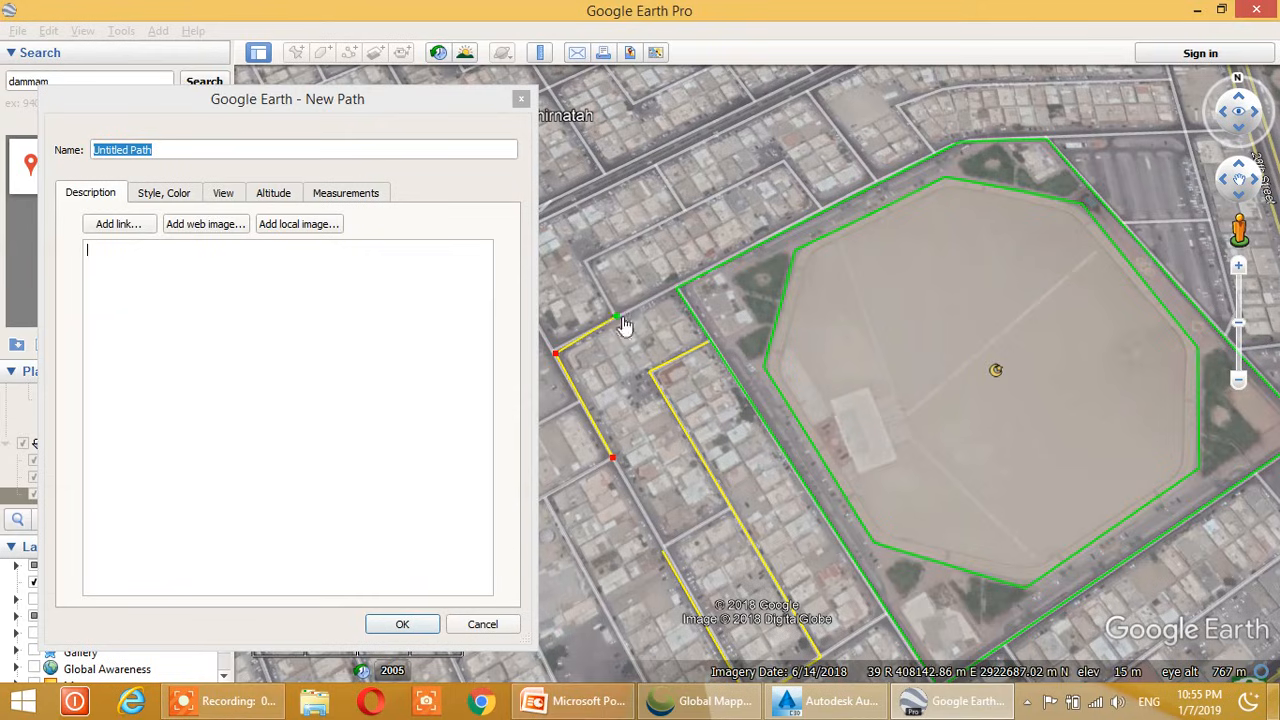
pyautogui.click(585, 262)
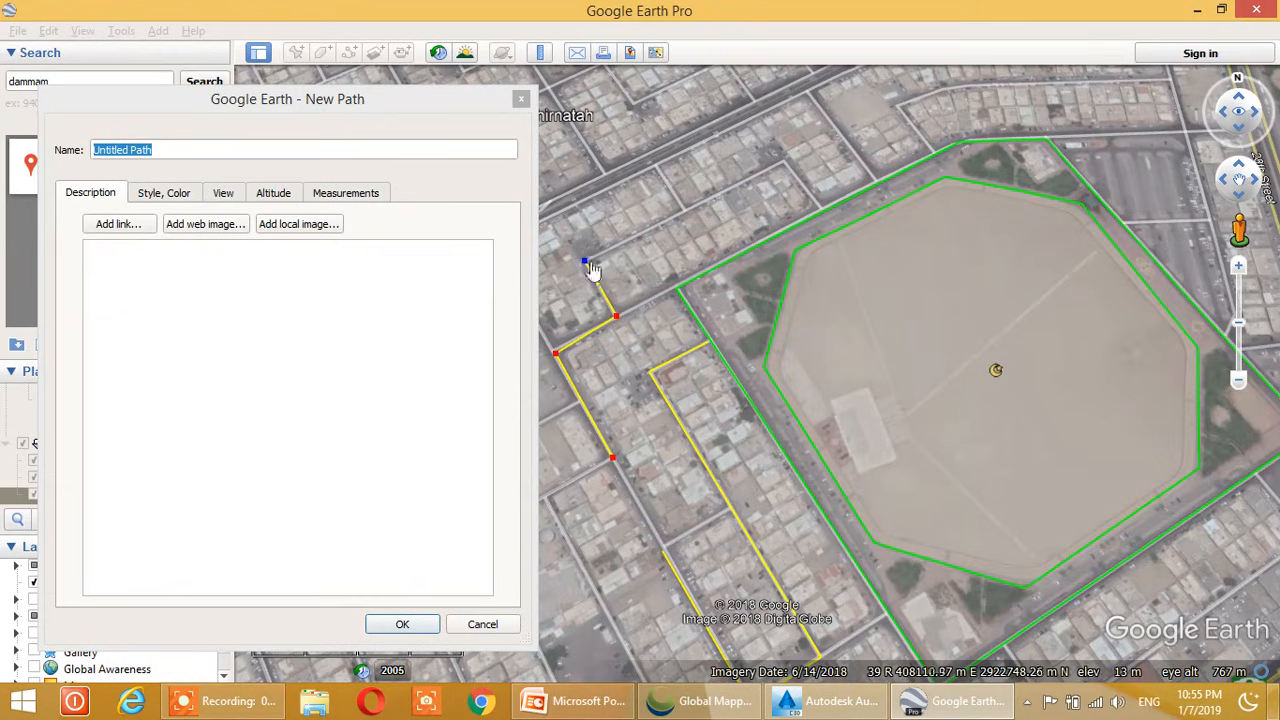
pyautogui.click(683, 210)
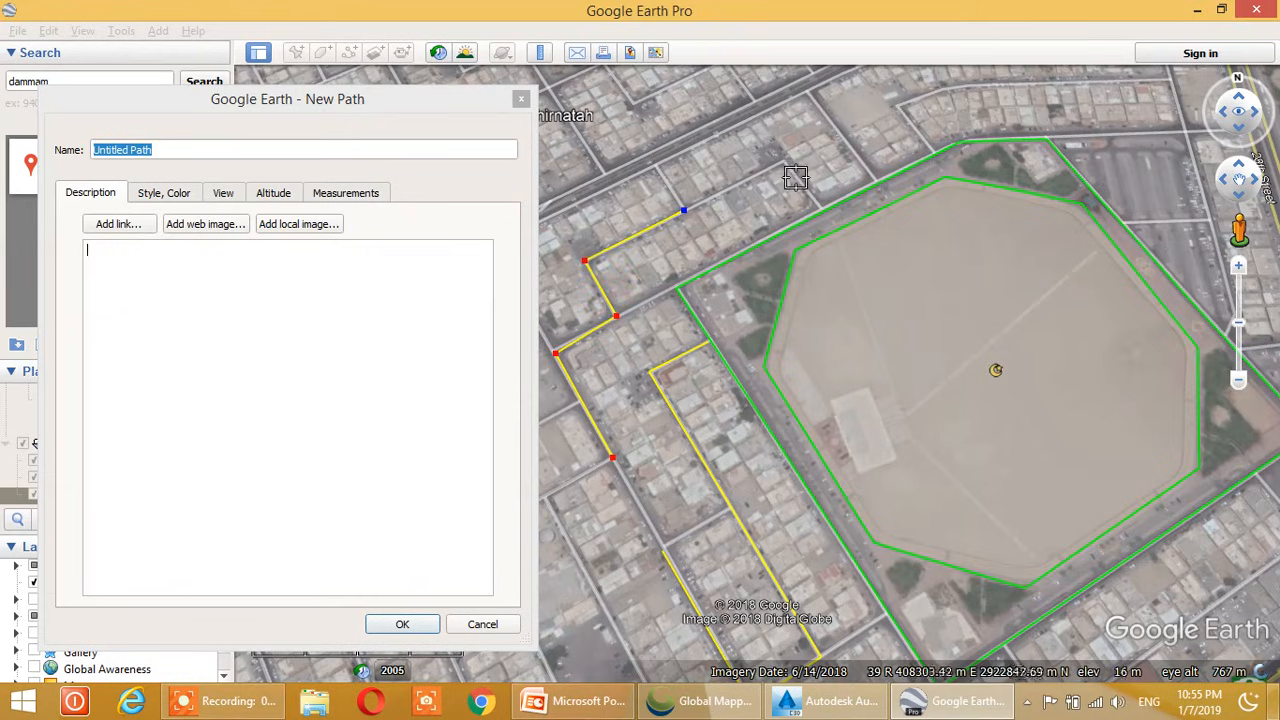
pyautogui.click(785, 164)
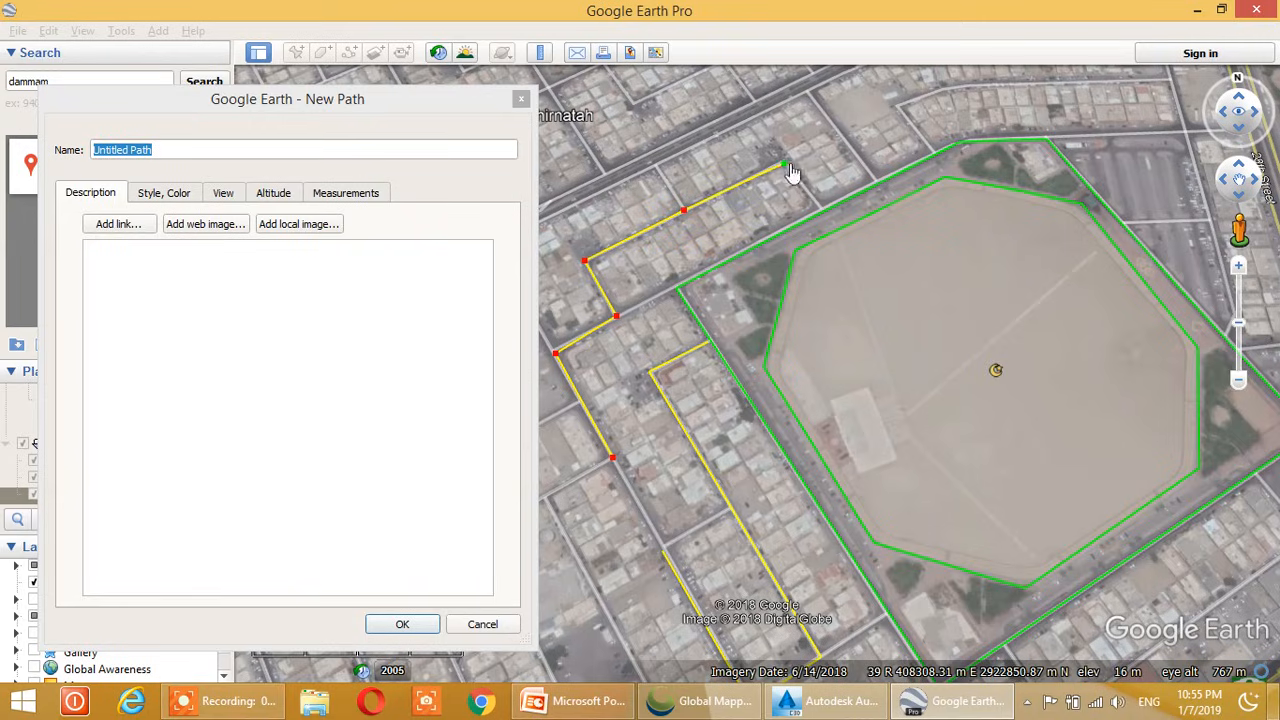
pyautogui.click(822, 211)
# Name the seven-point path R2, check its line style, and save it
pyautogui.click(322, 106)
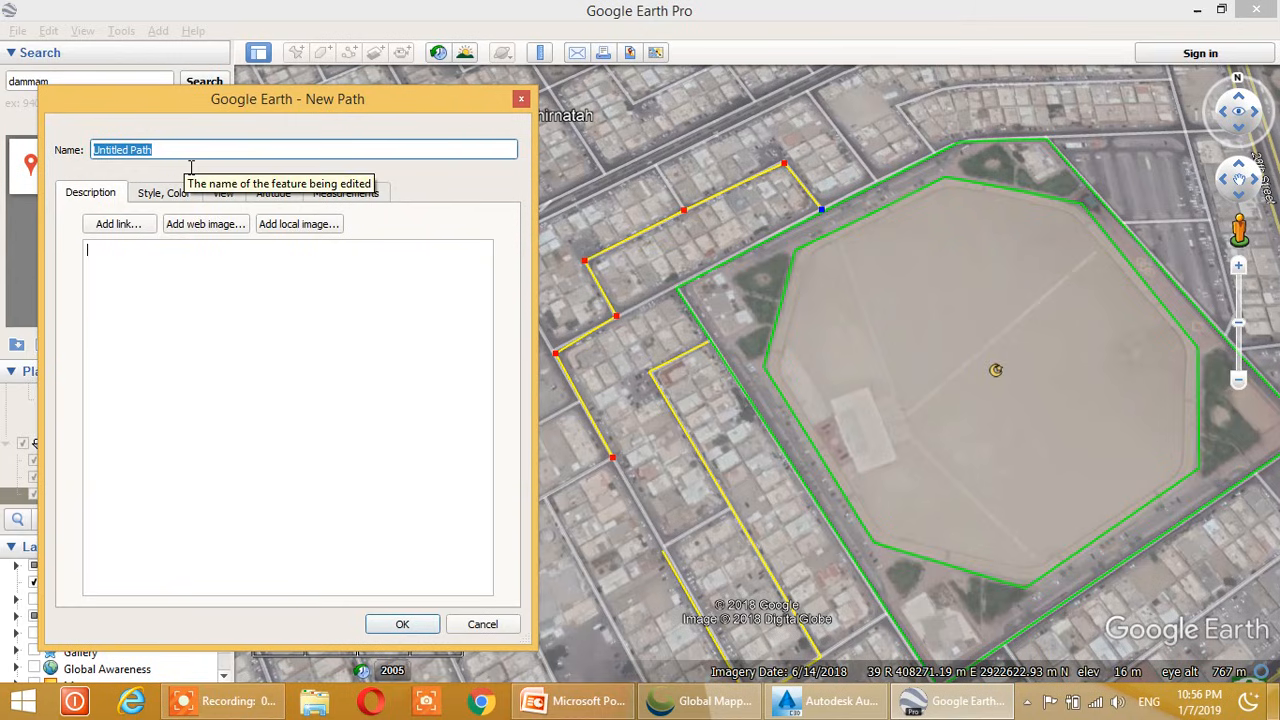
pyautogui.write('R2')
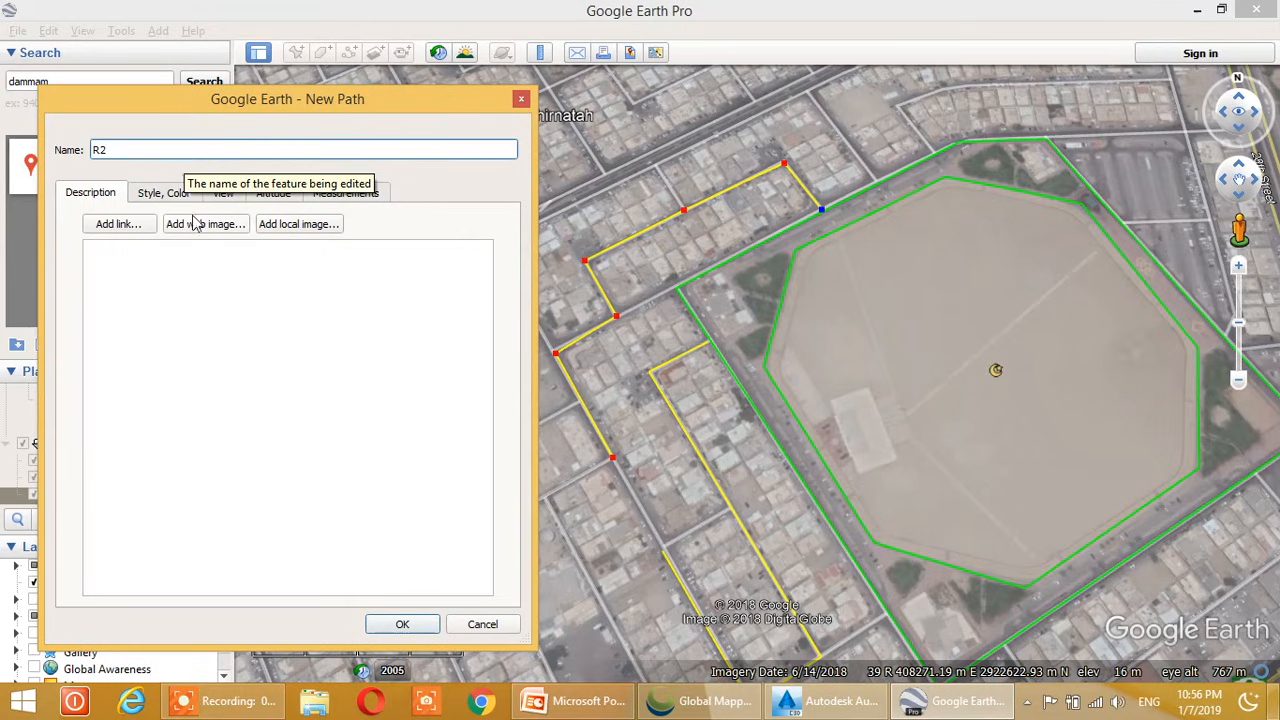
pyautogui.moveTo(258, 104); pyautogui.dragTo(247, 86)
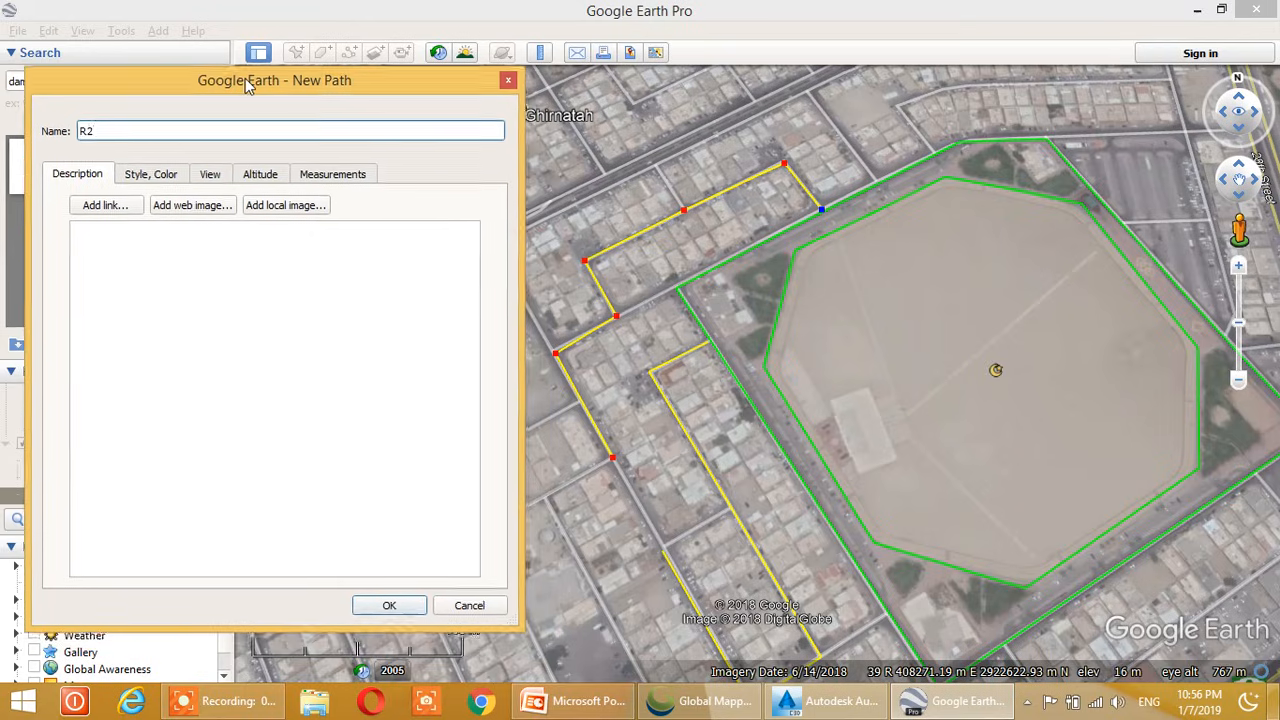
pyautogui.click(158, 178)
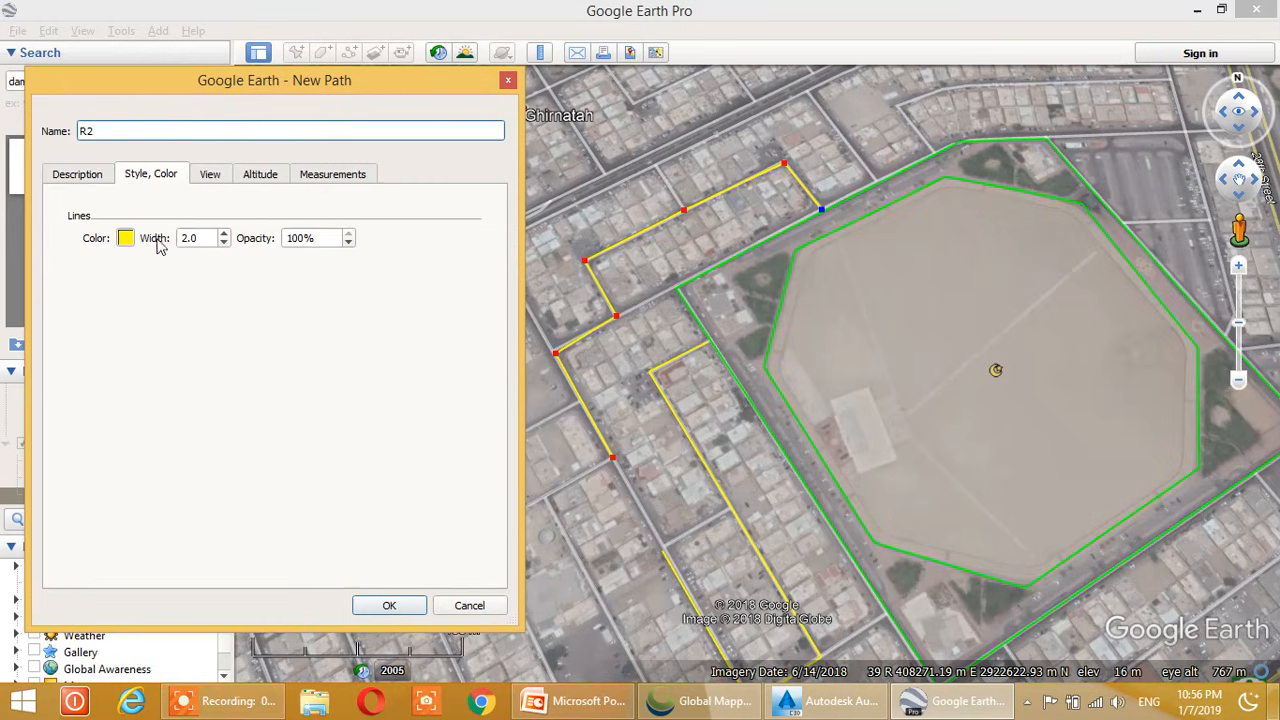
pyautogui.click(401, 605)
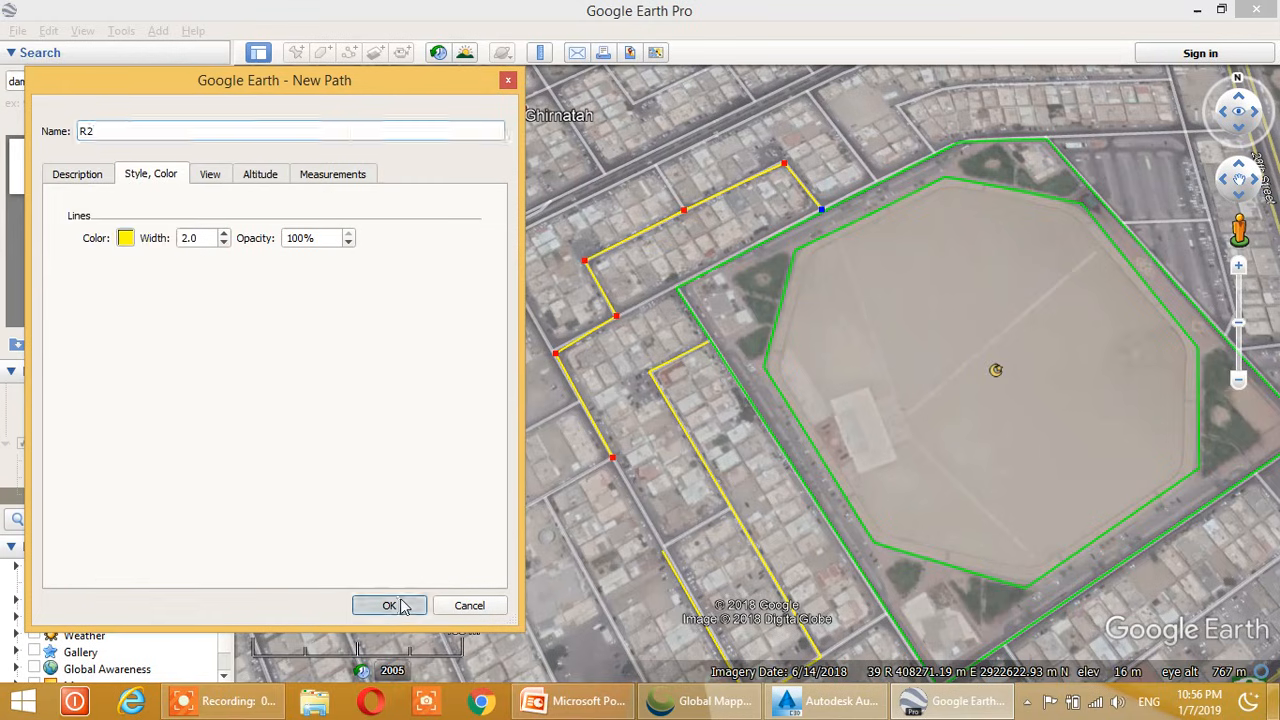
# Draw a new path east along Saad Ibn Muath St and south past the parking area, ending at the surrounding polygon's northeastern edge
pyautogui.moveTo(866, 160); pyautogui.dragTo(631, 316)
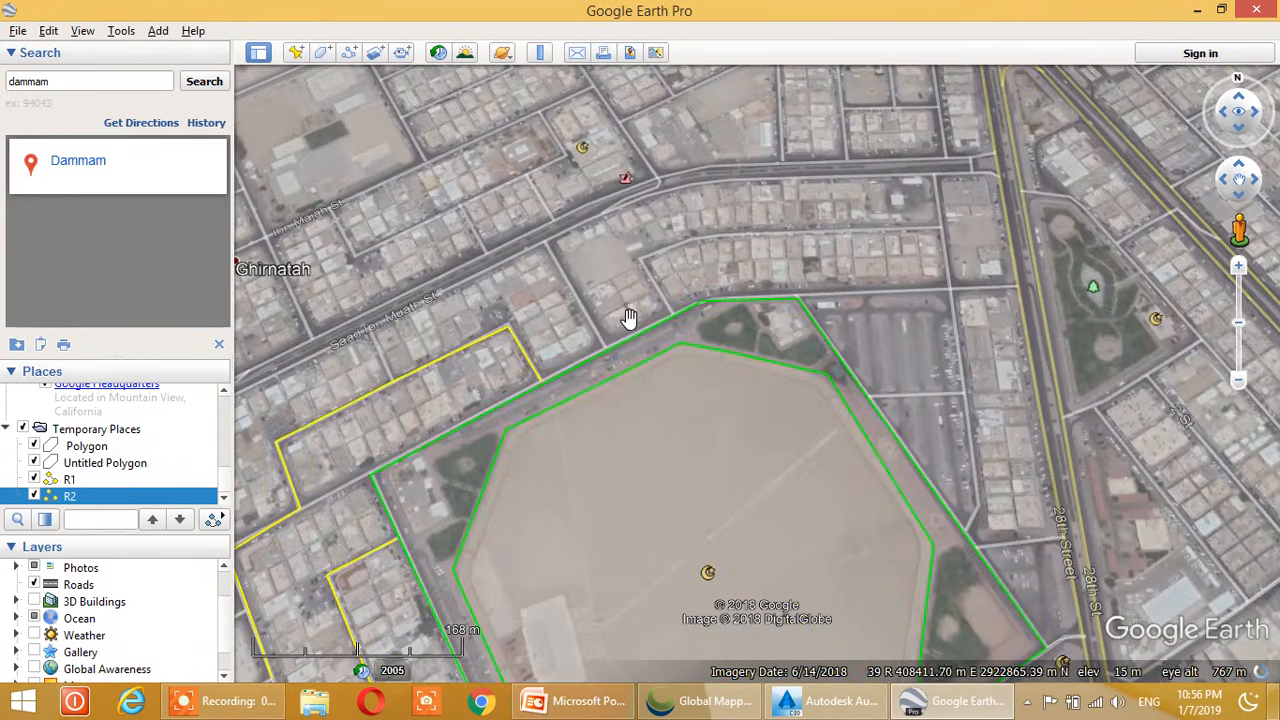
pyautogui.scroll(2, 632, 318)
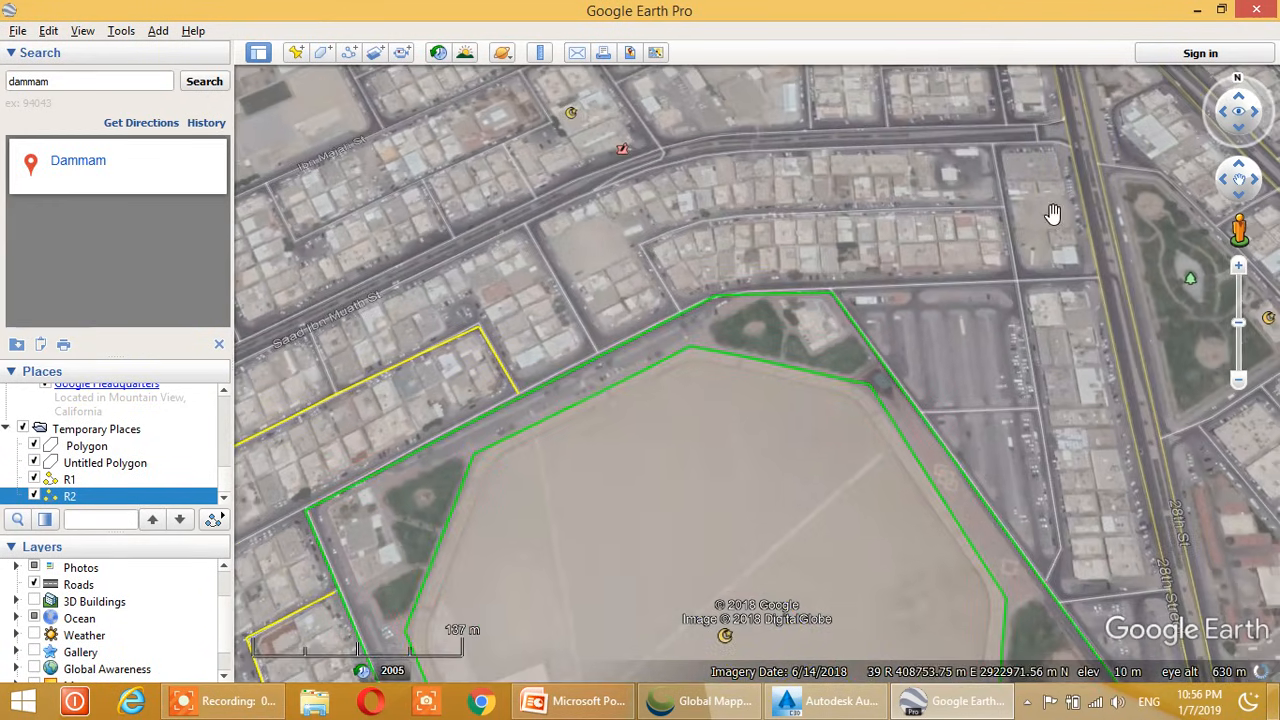
pyautogui.click(349, 52)
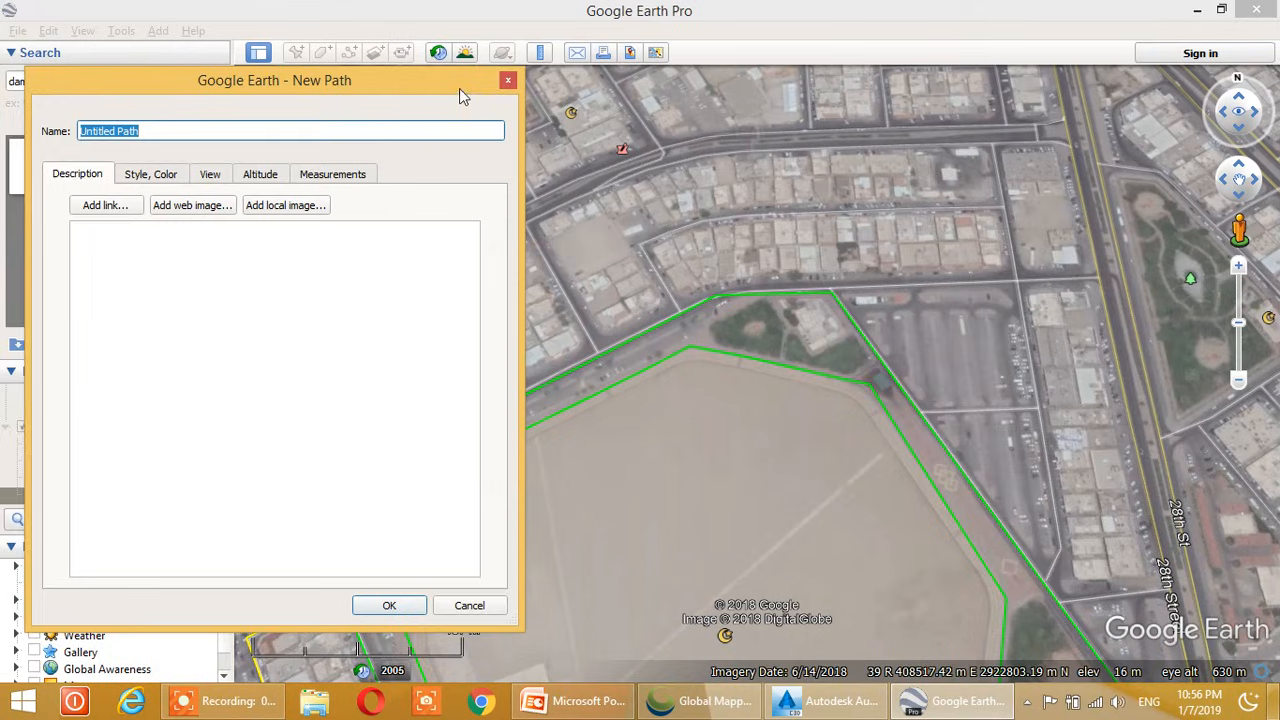
pyautogui.moveTo(460, 91); pyautogui.dragTo(374, 110)
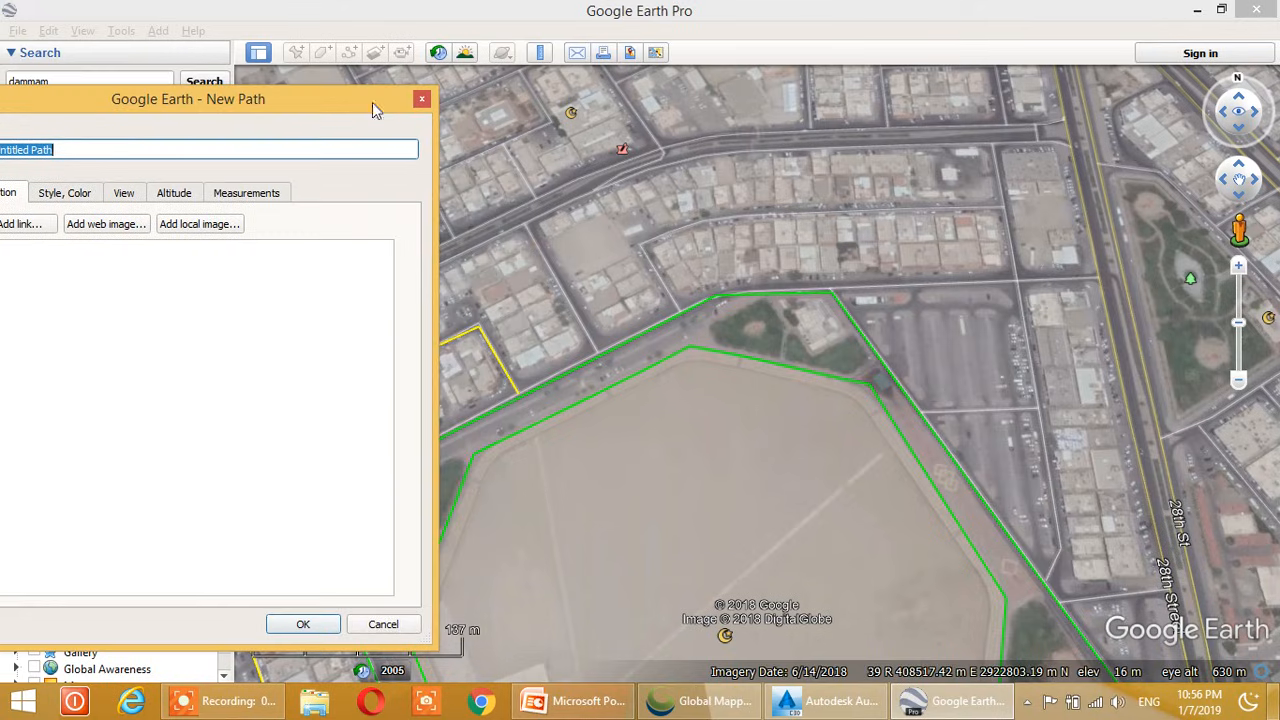
pyautogui.click(522, 223)
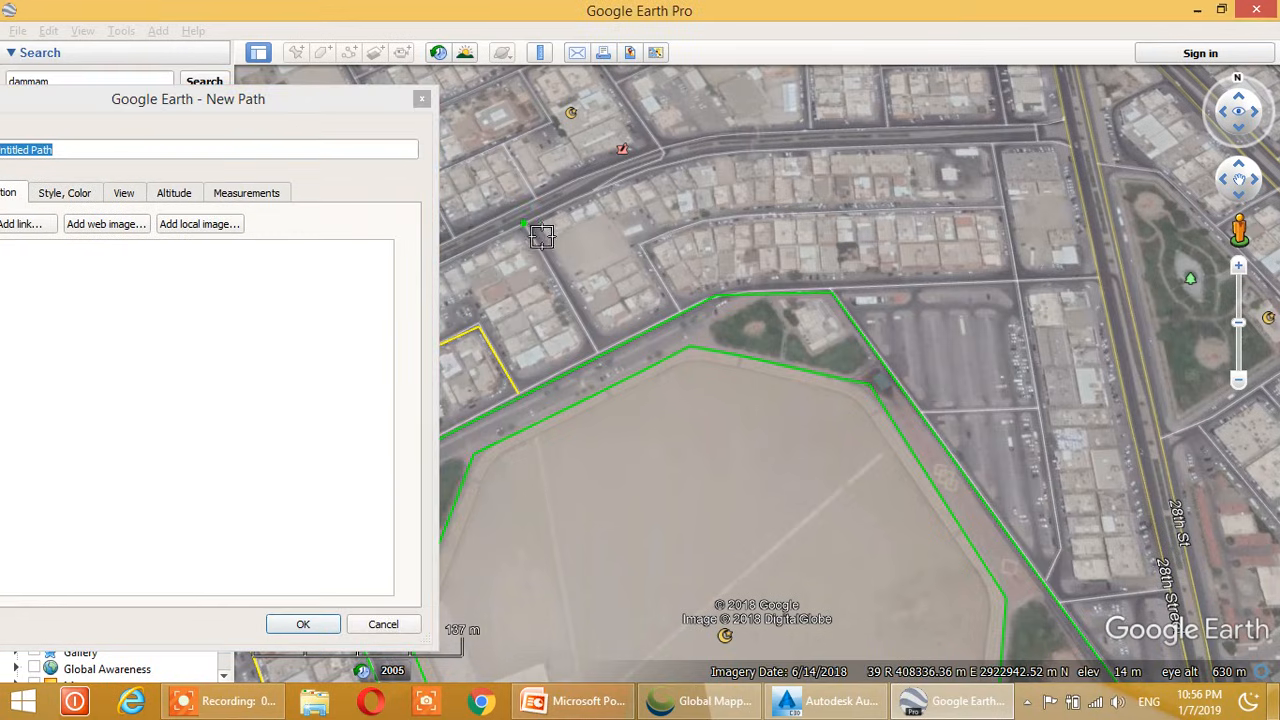
pyautogui.click(667, 164)
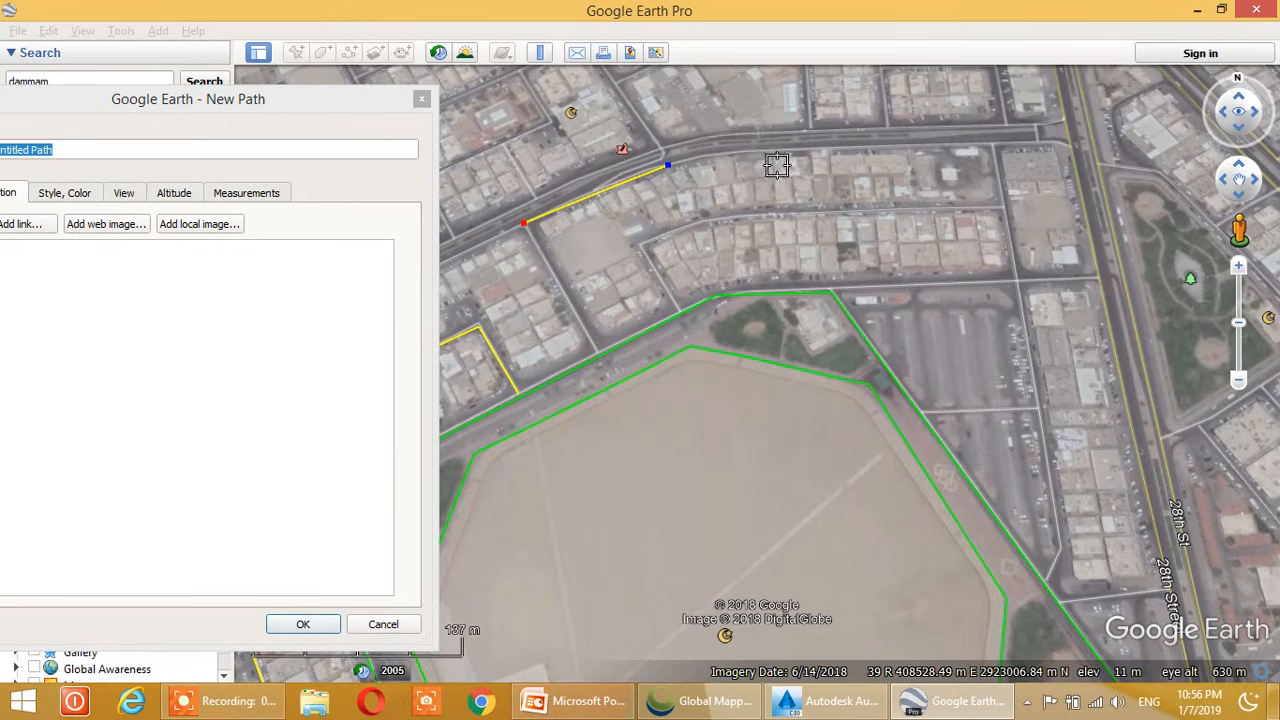
pyautogui.click(733, 152)
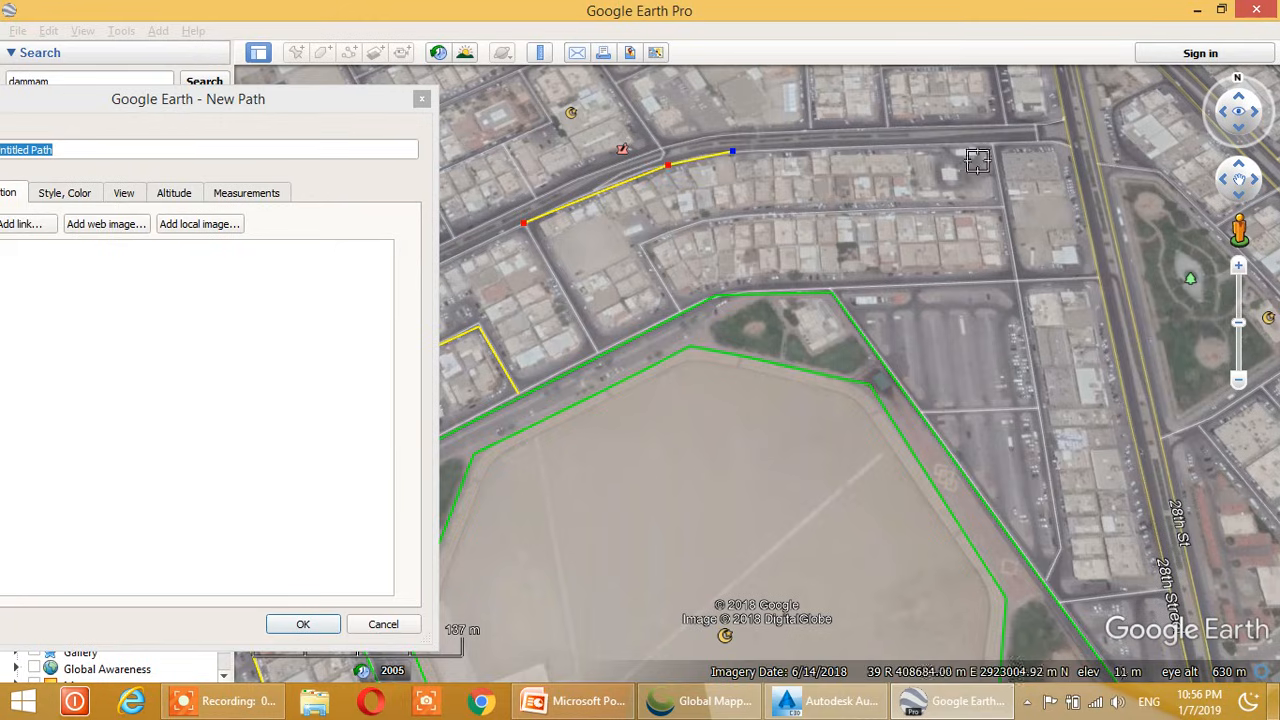
pyautogui.click(992, 146)
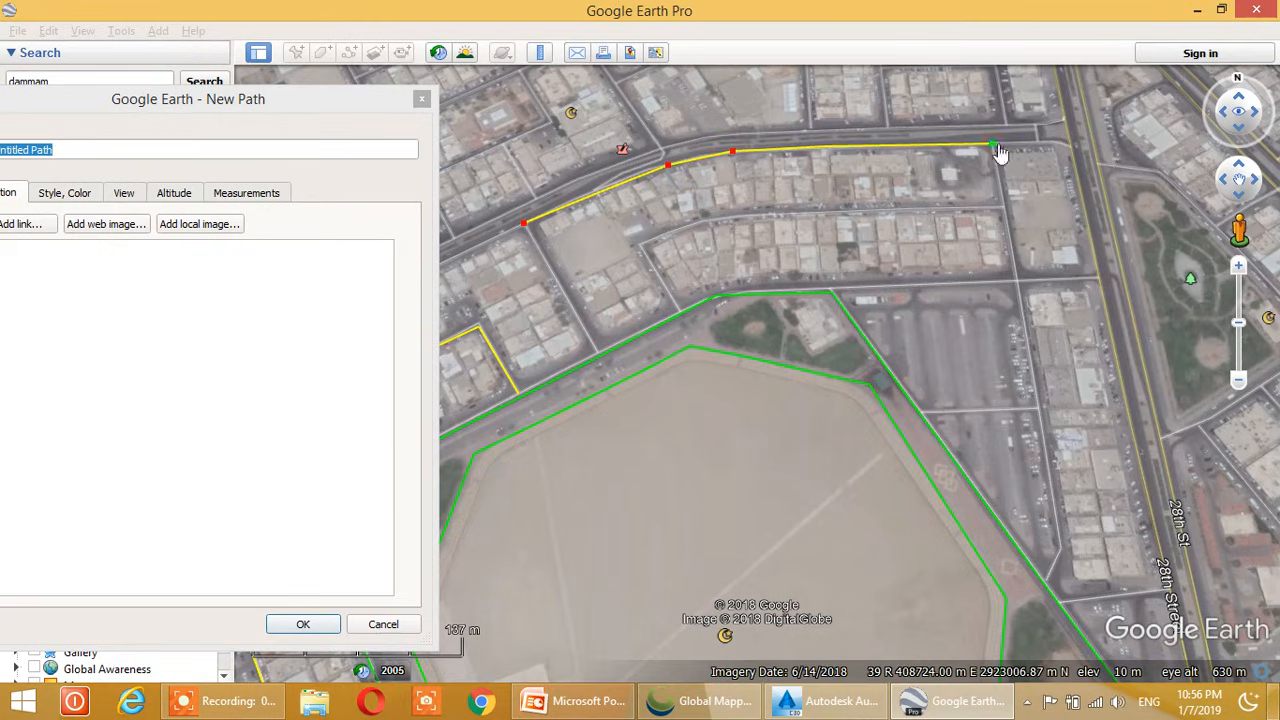
pyautogui.click(1017, 280)
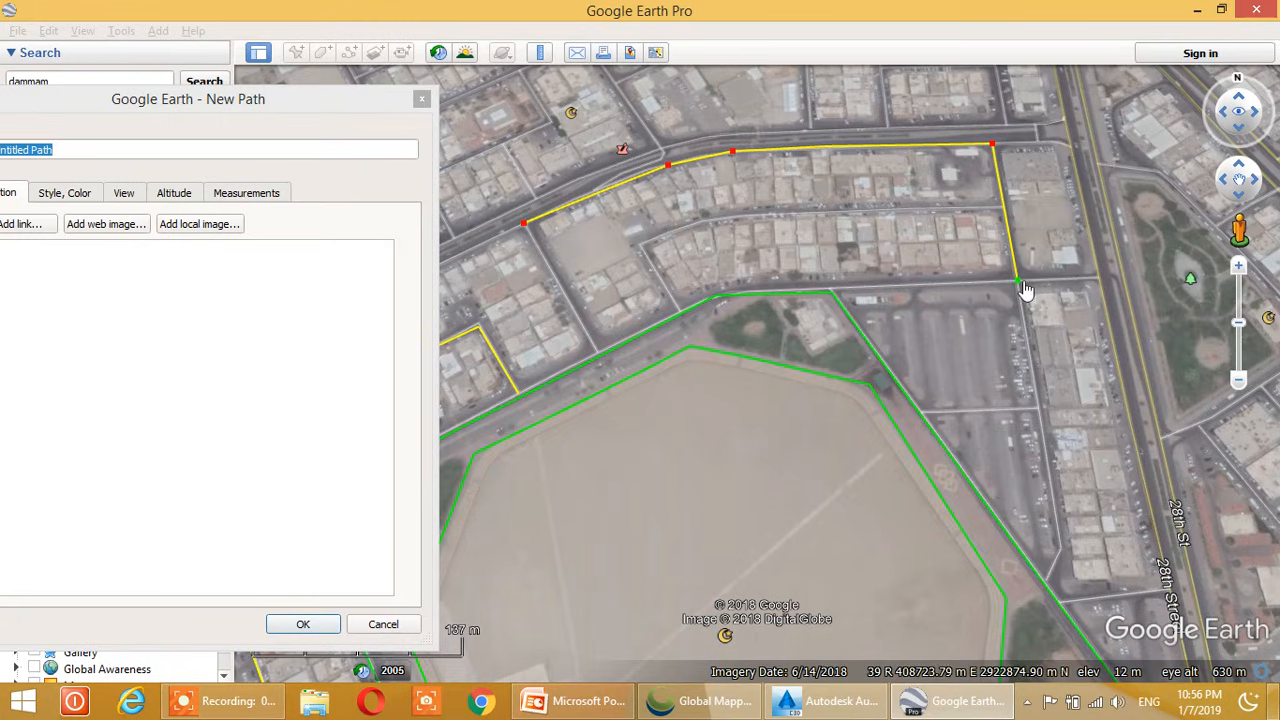
pyautogui.click(1060, 548)
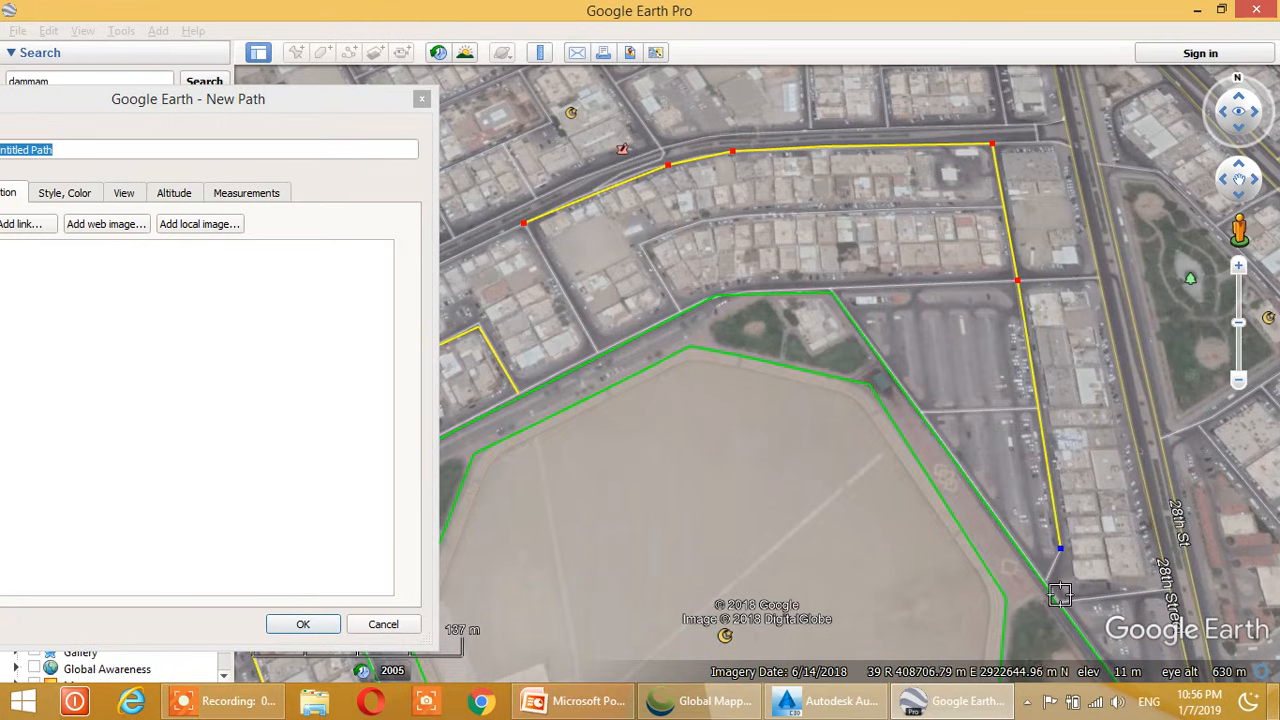
# Check the line style of the path north and east of the site, name it R3, and save it
pyautogui.moveTo(151, 104); pyautogui.dragTo(333, 109)
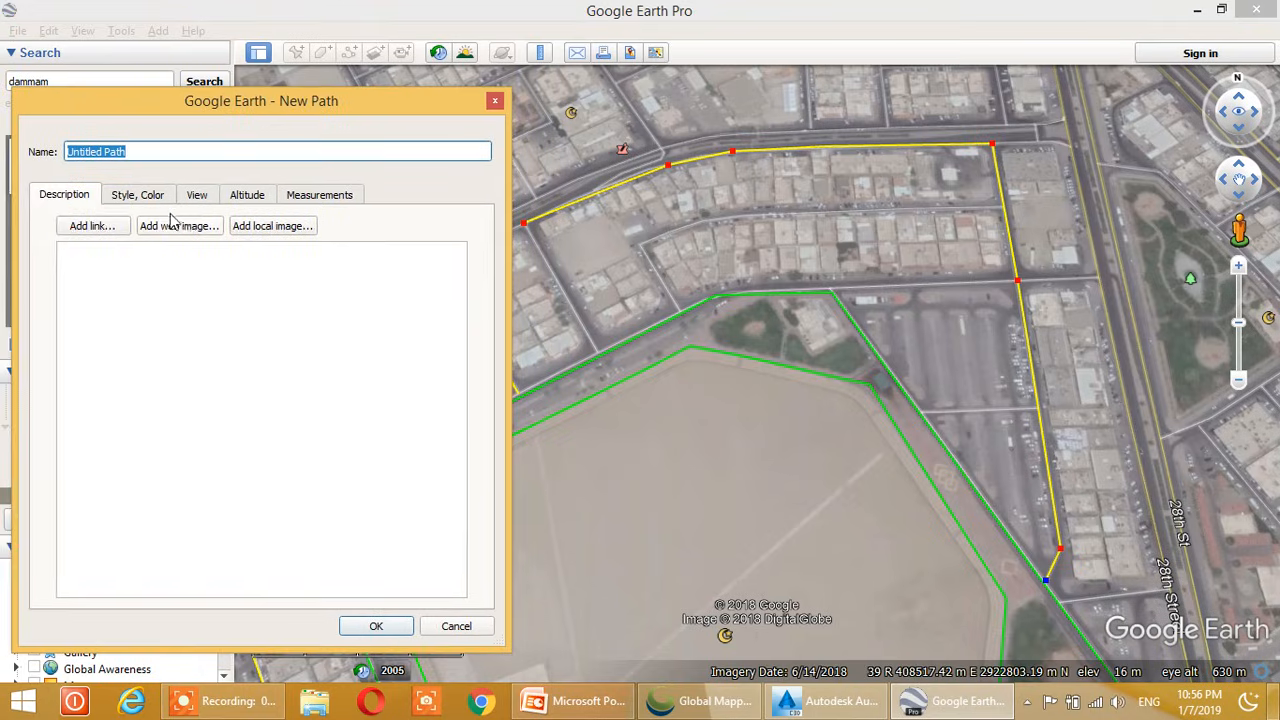
pyautogui.click(140, 196)
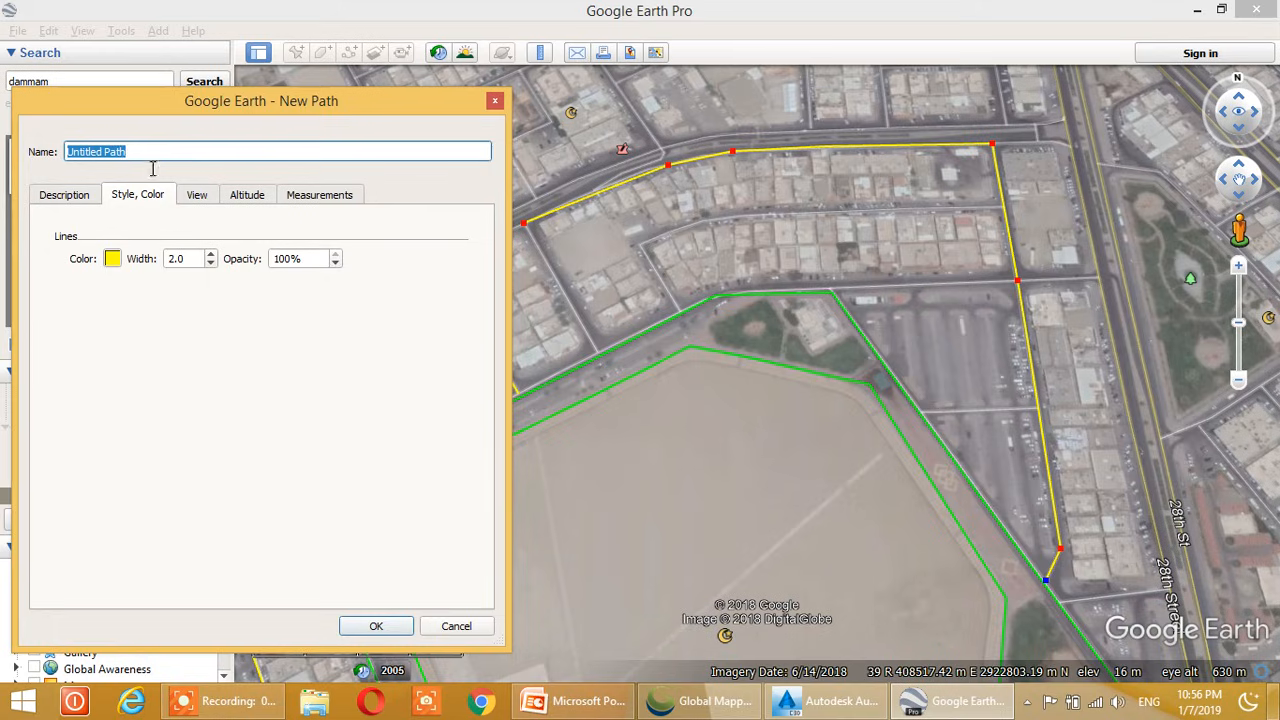
pyautogui.write('R3')
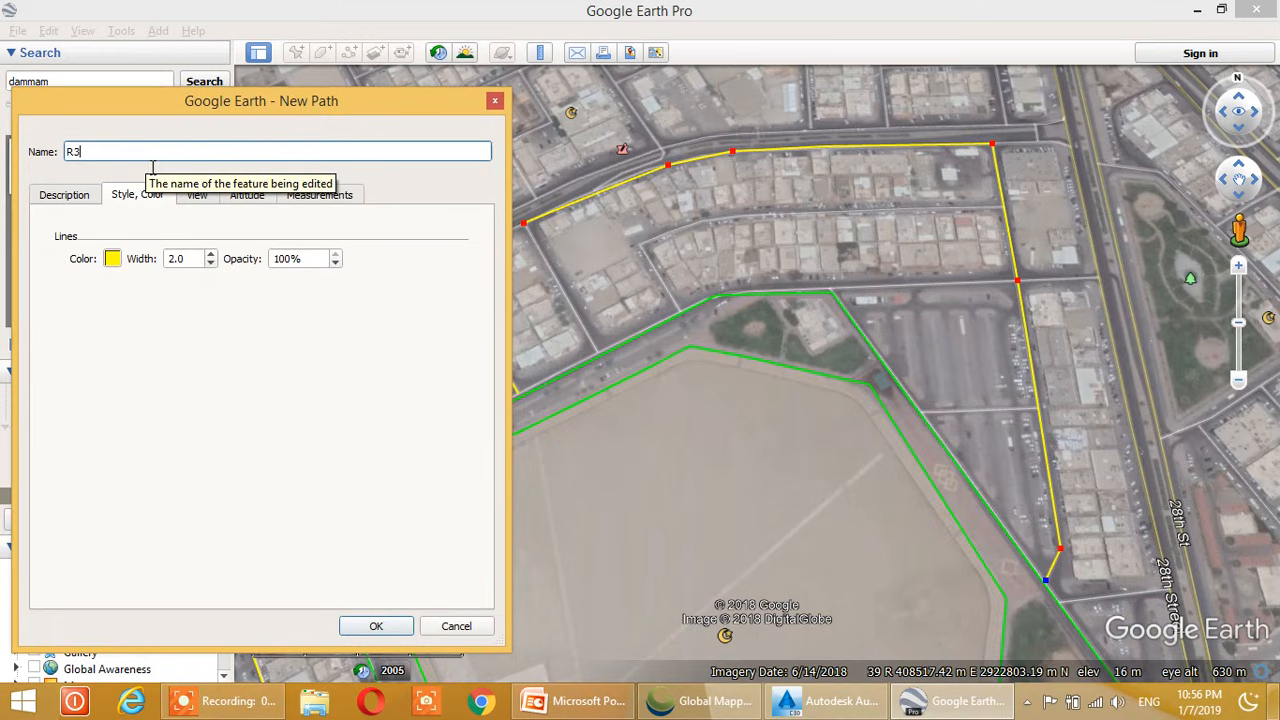
pyautogui.click(374, 625)
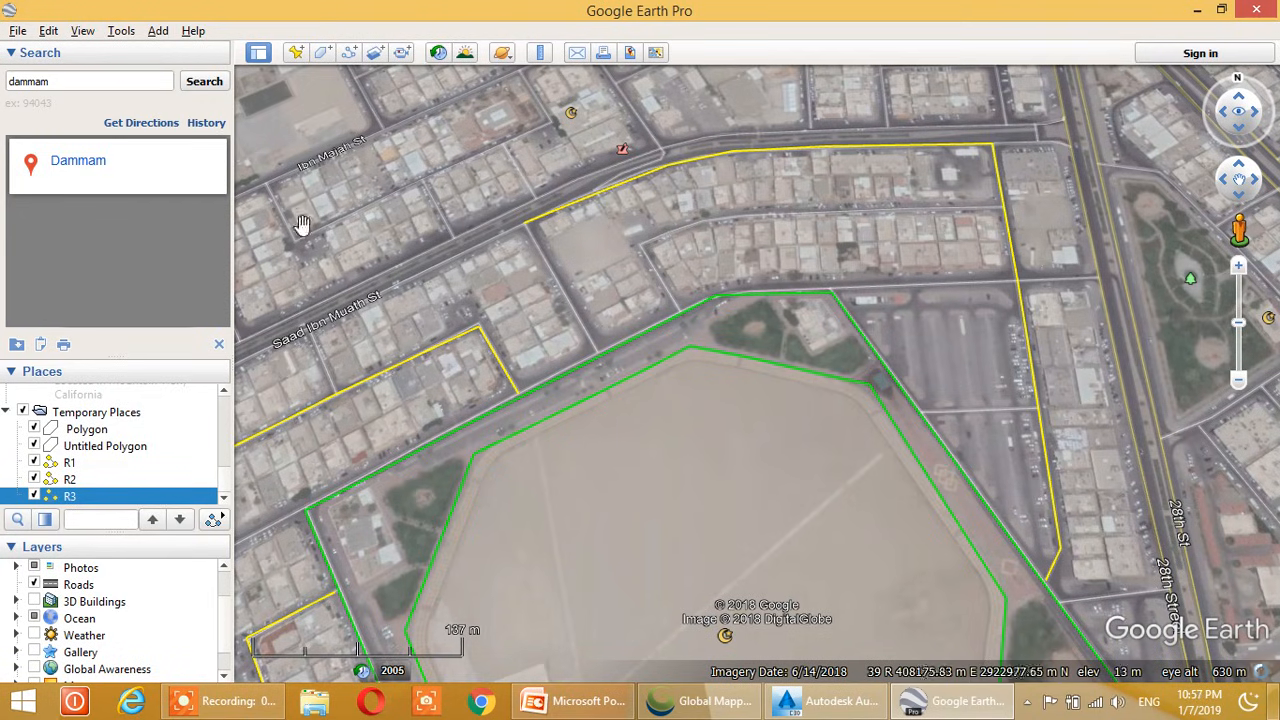
# Draw a new four-point path from the street west of R2 along Saad Ibn Muath St to R3's start, ending at the surrounding polygon's edge
pyautogui.moveTo(446, 300); pyautogui.dragTo(741, 208)
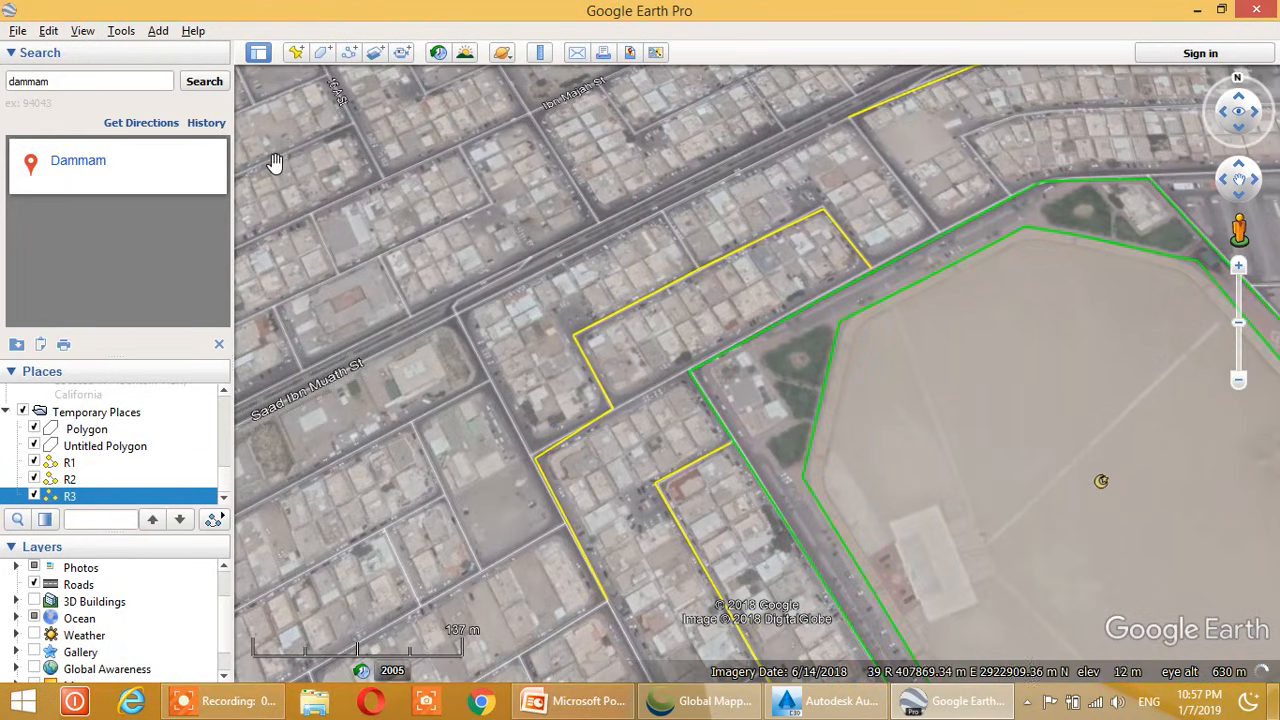
pyautogui.click(350, 54)
pyautogui.moveTo(416, 104); pyautogui.dragTo(242, 175)
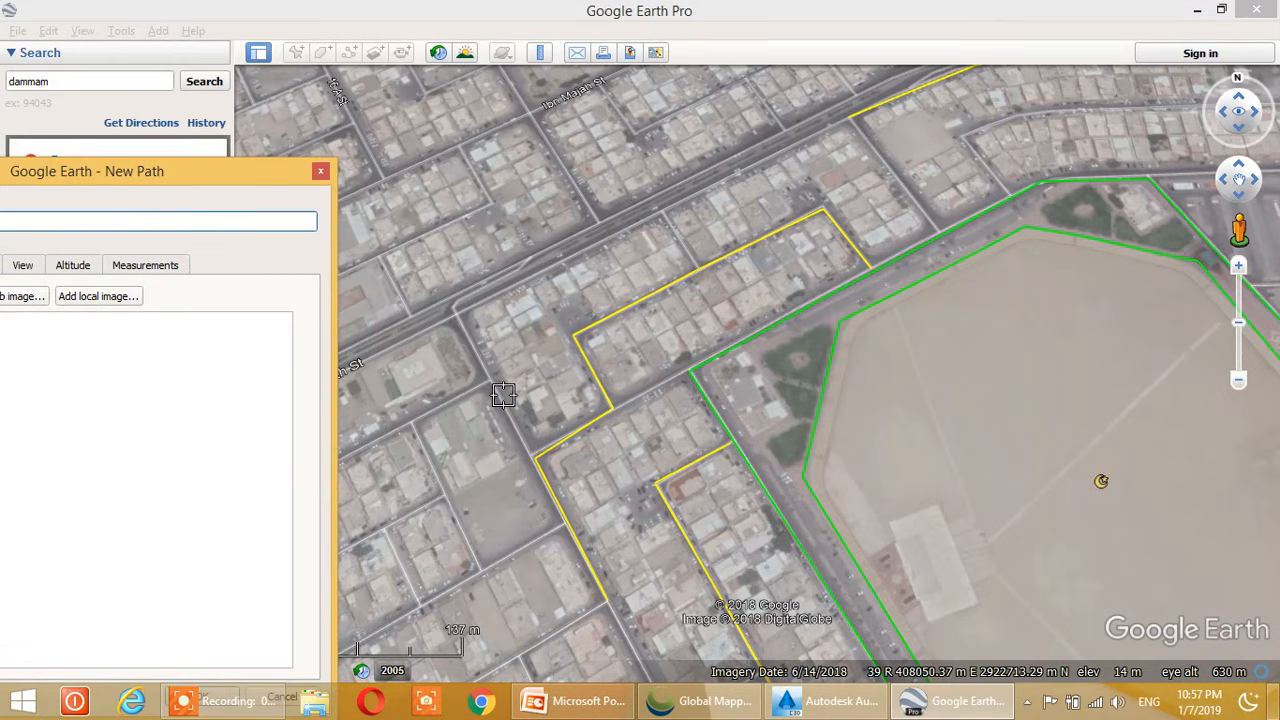
pyautogui.click(489, 380)
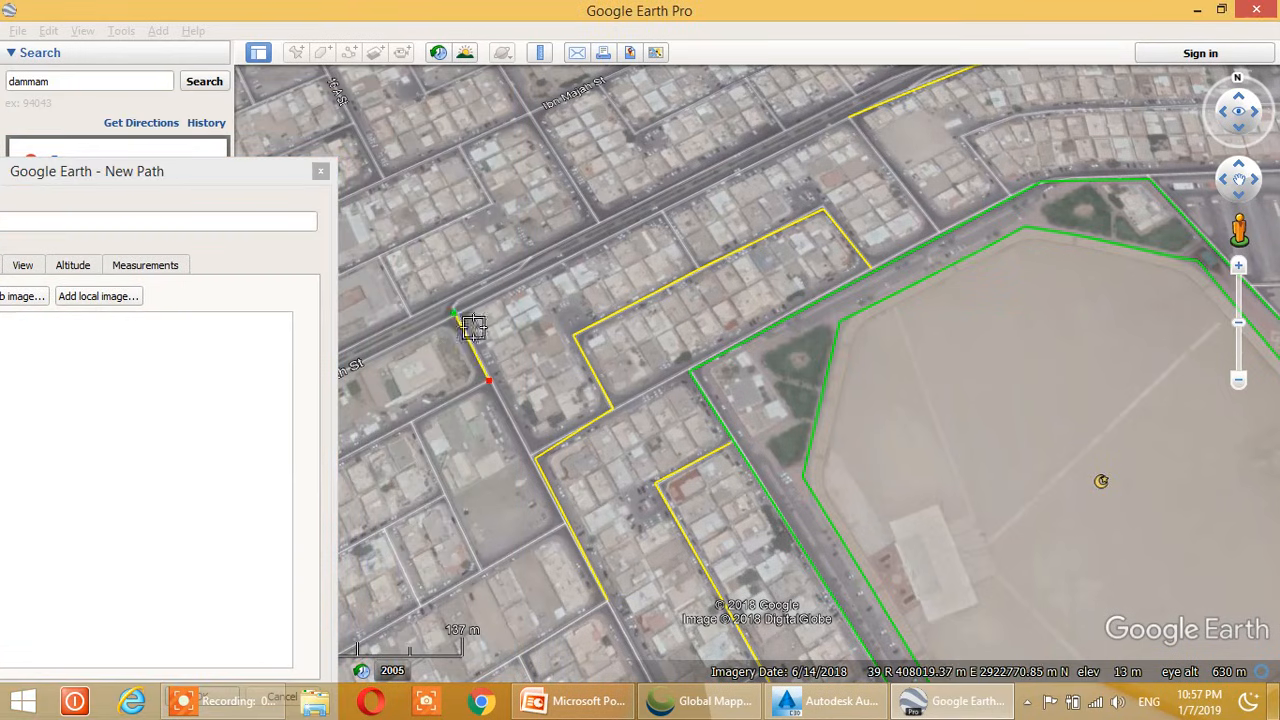
pyautogui.click(849, 118)
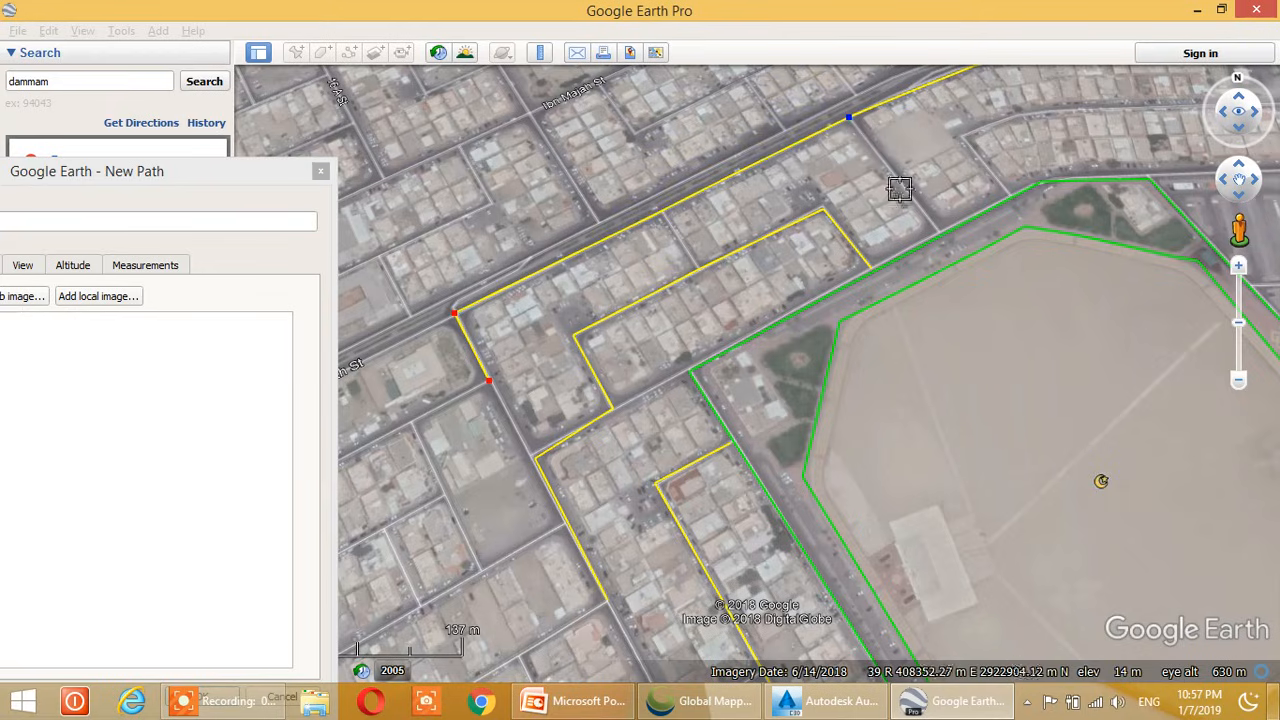
pyautogui.click(941, 233)
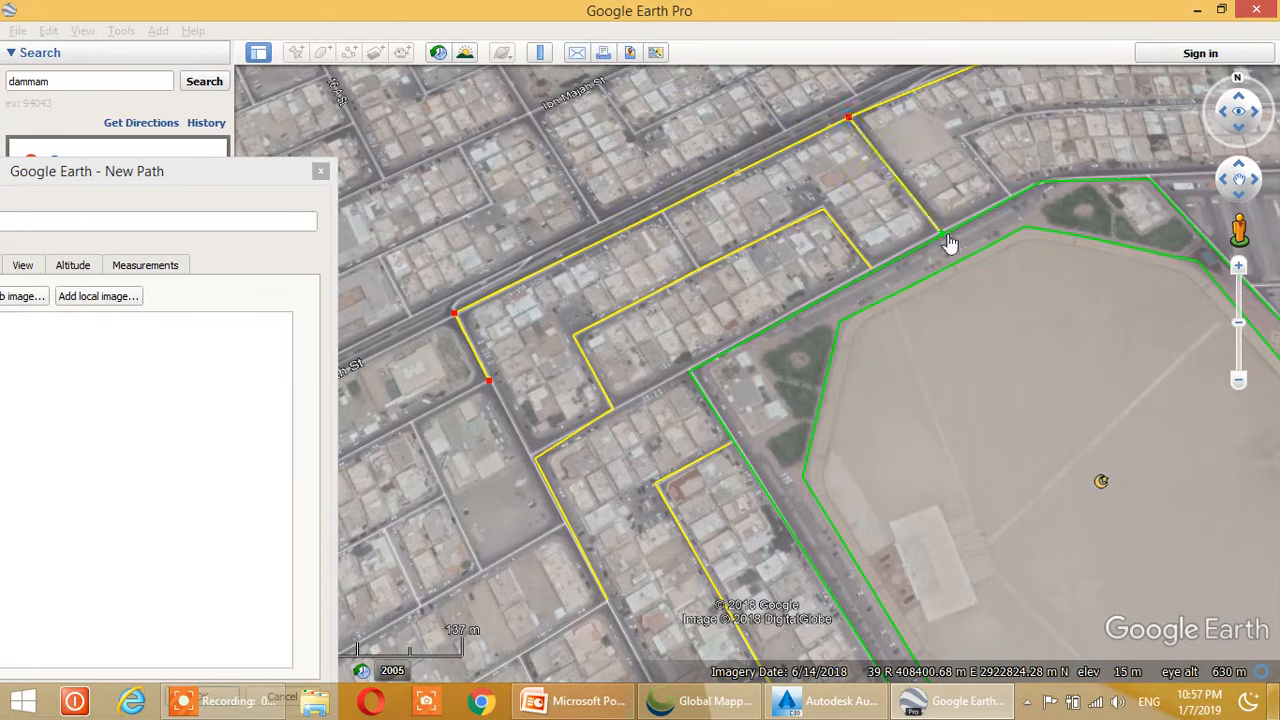
# Name the four-point path R4, check its line style, and save it
pyautogui.click(226, 178)
pyautogui.moveTo(233, 168); pyautogui.dragTo(305, 131)
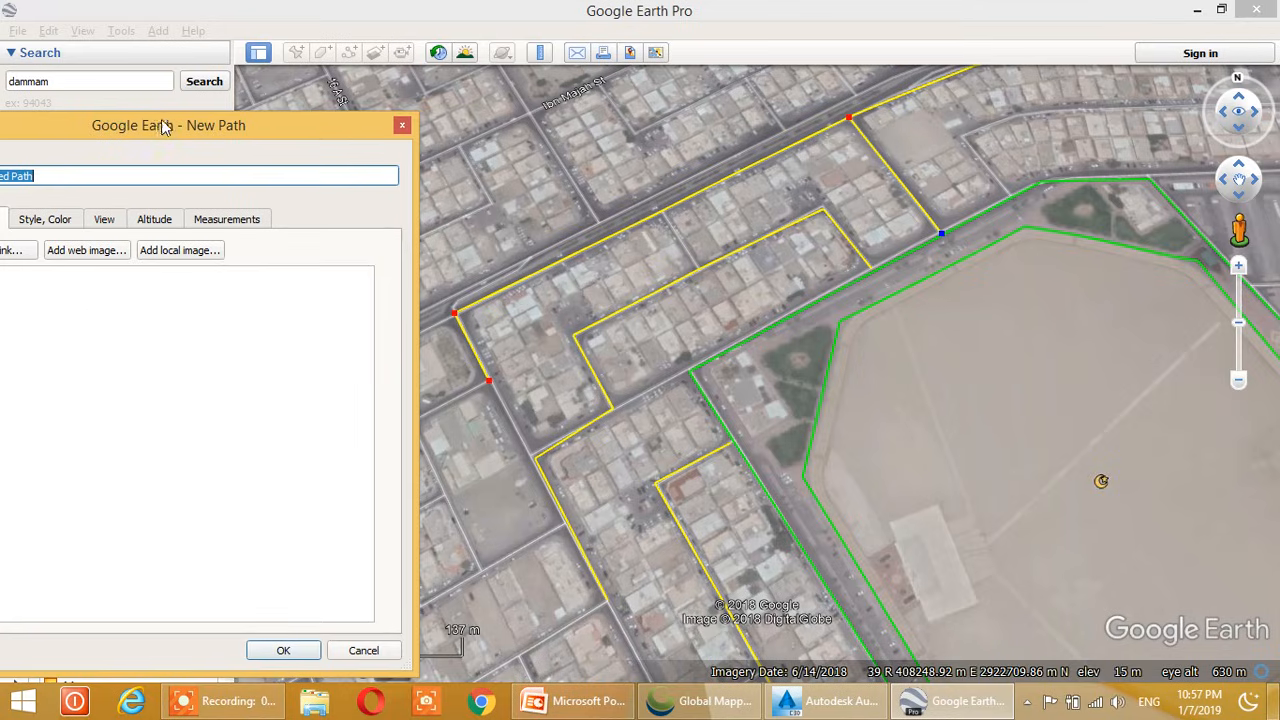
pyautogui.moveTo(160, 128); pyautogui.dragTo(250, 134)
pyautogui.write('R4')
pyautogui.click(126, 228)
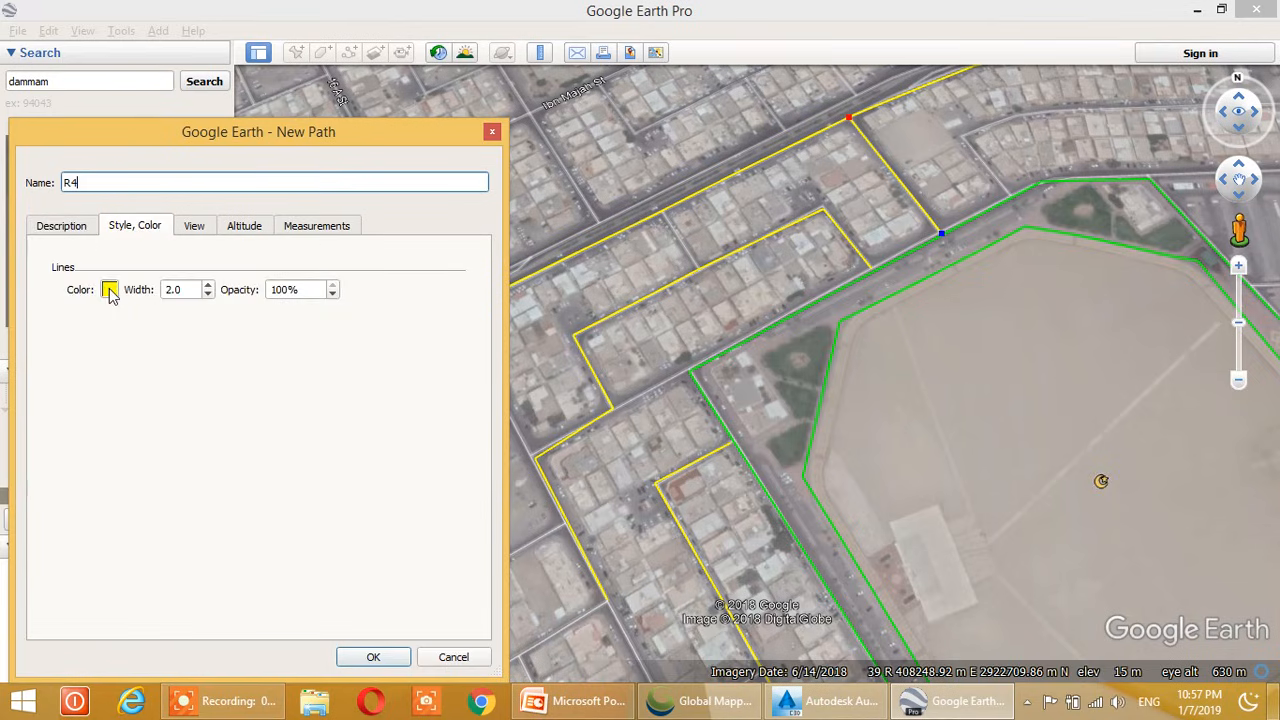
pyautogui.click(385, 663)
# Examine the traced paths and the remaining streets on the northeastern side of the site
pyautogui.moveTo(1022, 458); pyautogui.dragTo(936, 408)
pyautogui.scroll(-2, 936, 408)
pyautogui.moveTo(930, 453); pyautogui.dragTo(822, 396)
pyautogui.moveTo(940, 357); pyautogui.dragTo(820, 363)
pyautogui.moveTo(788, 418)
pyautogui.mouseDown()
pyautogui.moveTo(763, 449)
pyautogui.moveTo(731, 449)
pyautogui.mouseUp()
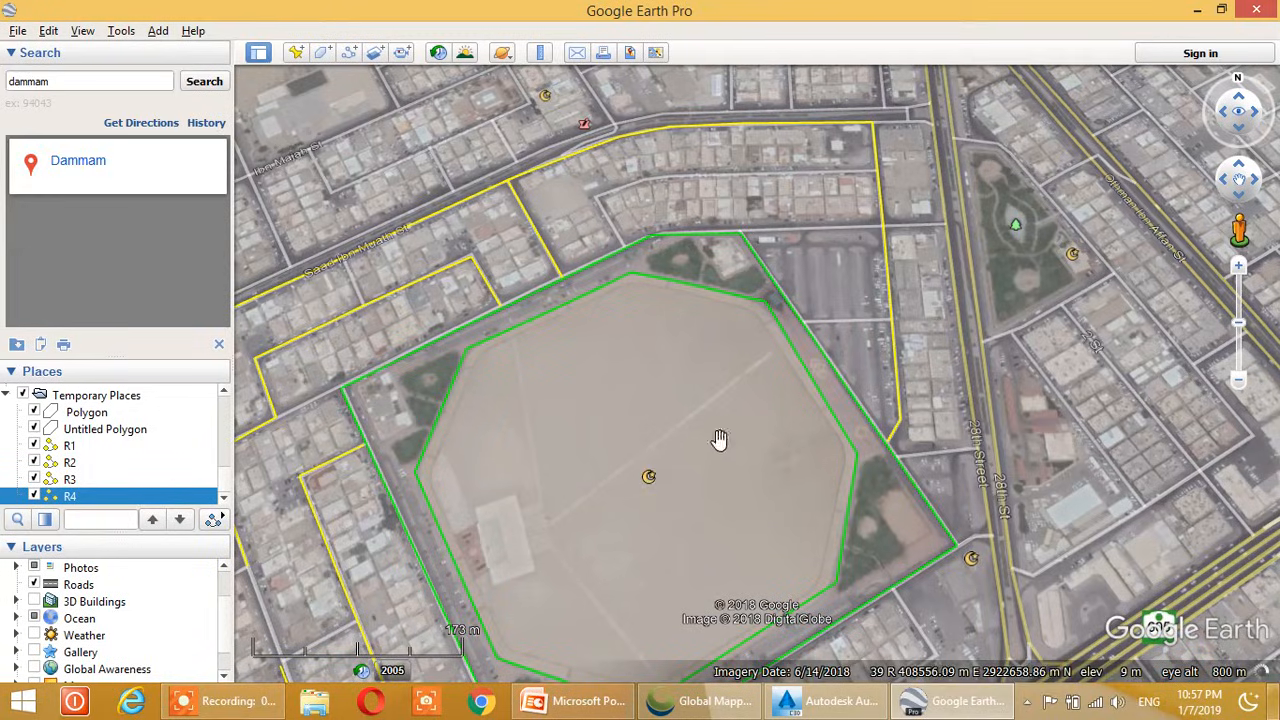
pyautogui.scroll(2, 714, 391)
pyautogui.scroll(2, 812, 378)
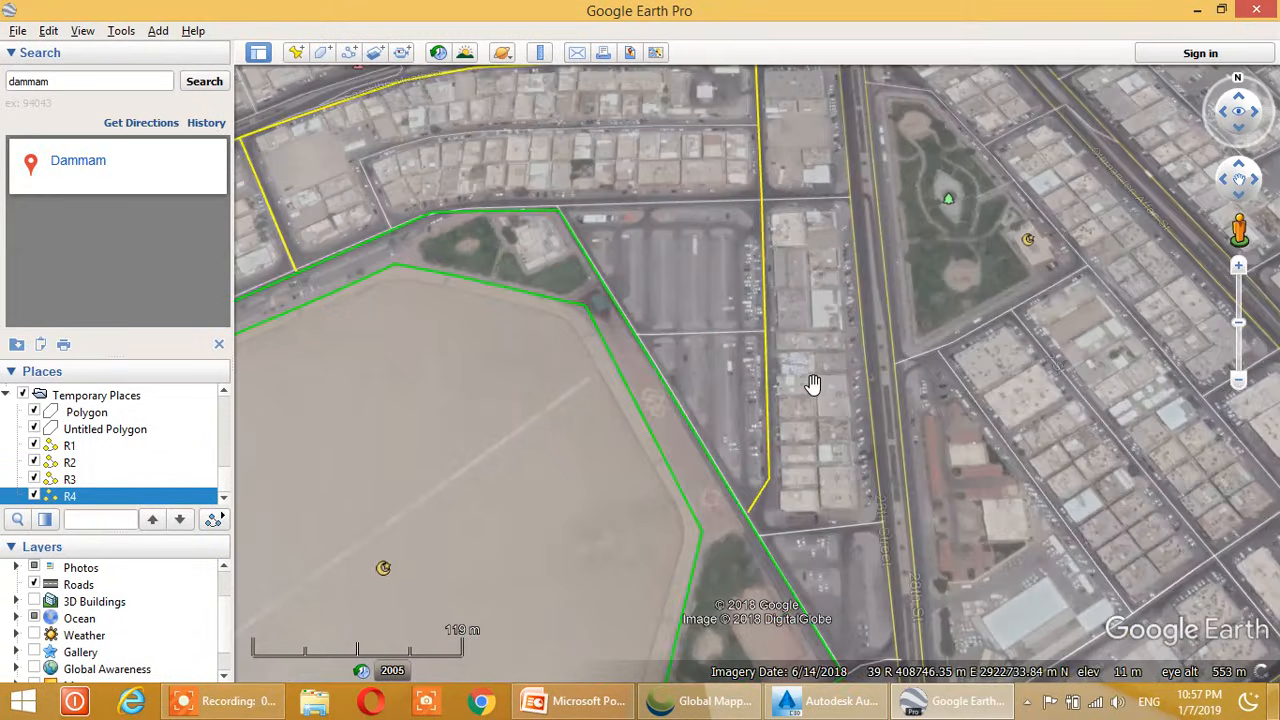
pyautogui.scroll(-2, 816, 373)
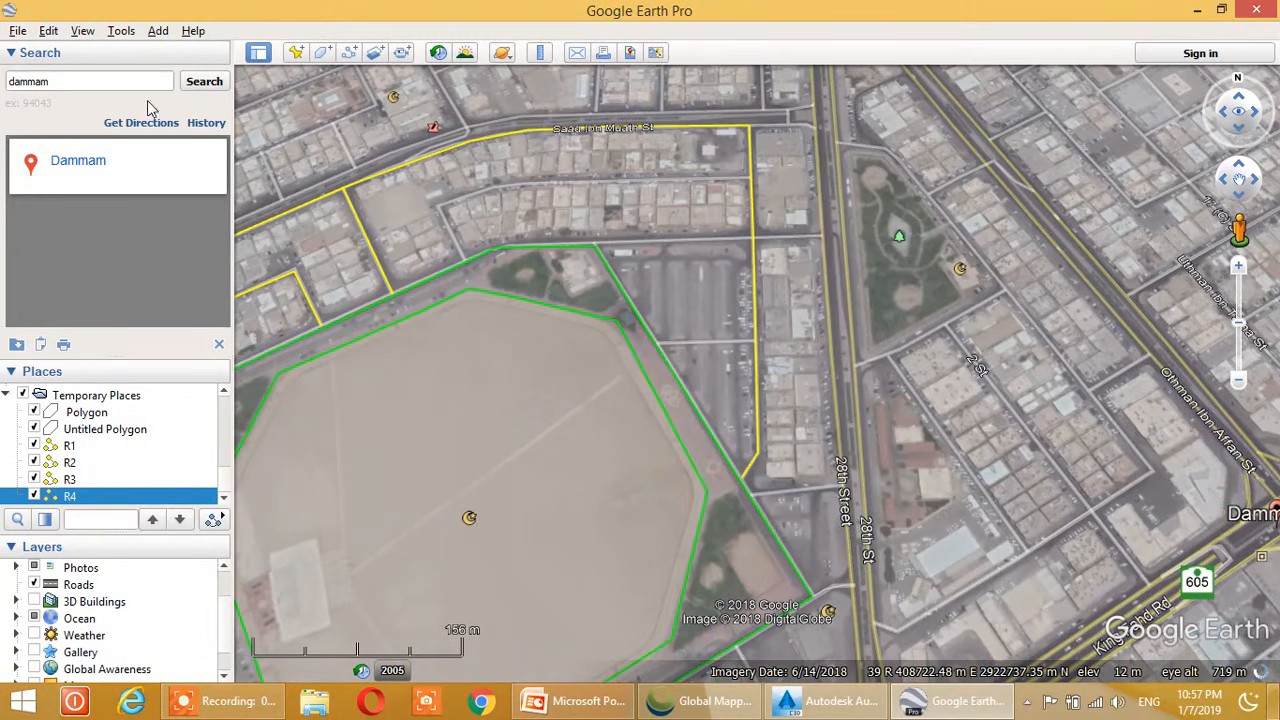
# Draw a new five-point path from Saad Ibn Muath St east of R3, south along 28th Street, to near the surrounding polygon's eastern corner
pyautogui.click(349, 53)
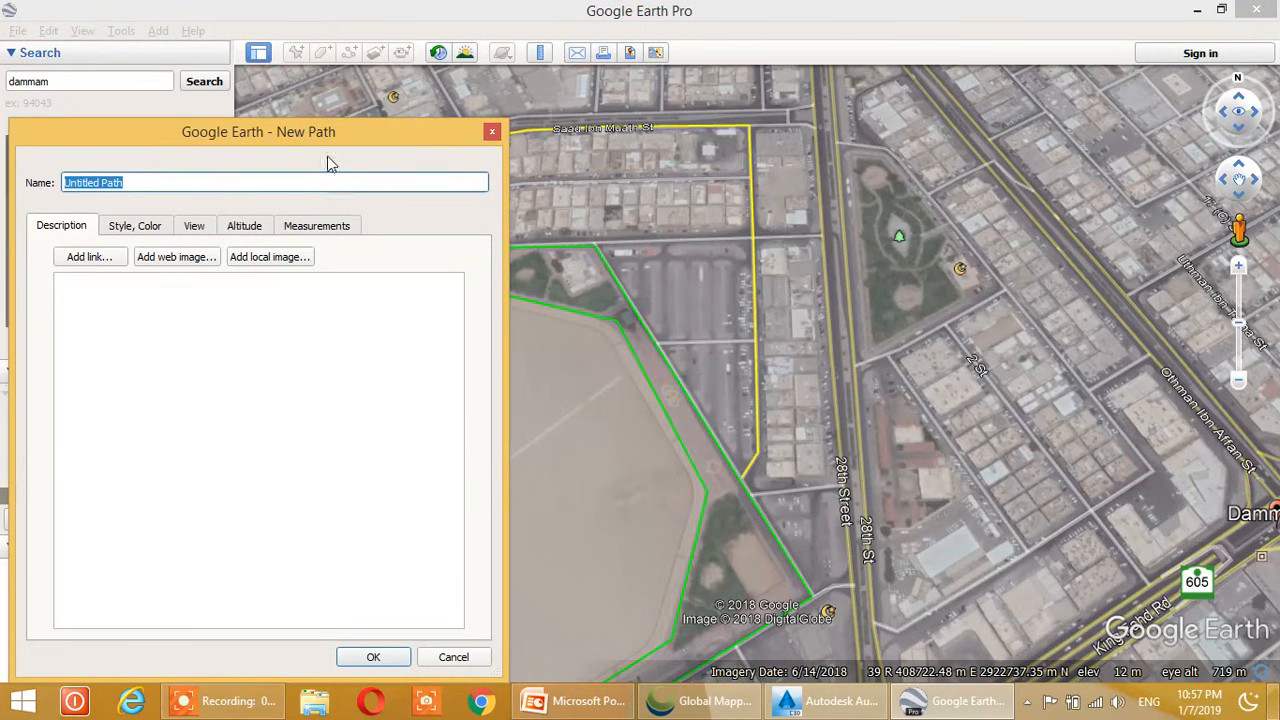
pyautogui.click(789, 124)
pyautogui.click(807, 125)
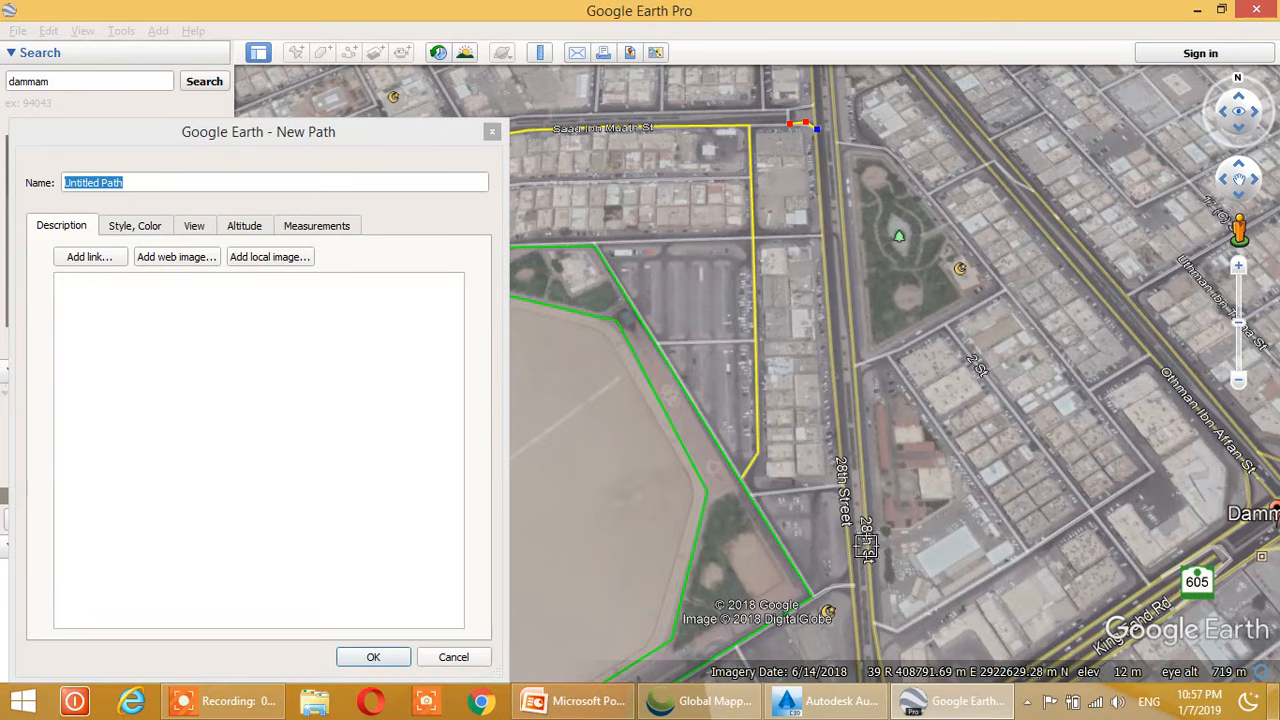
pyautogui.click(849, 584)
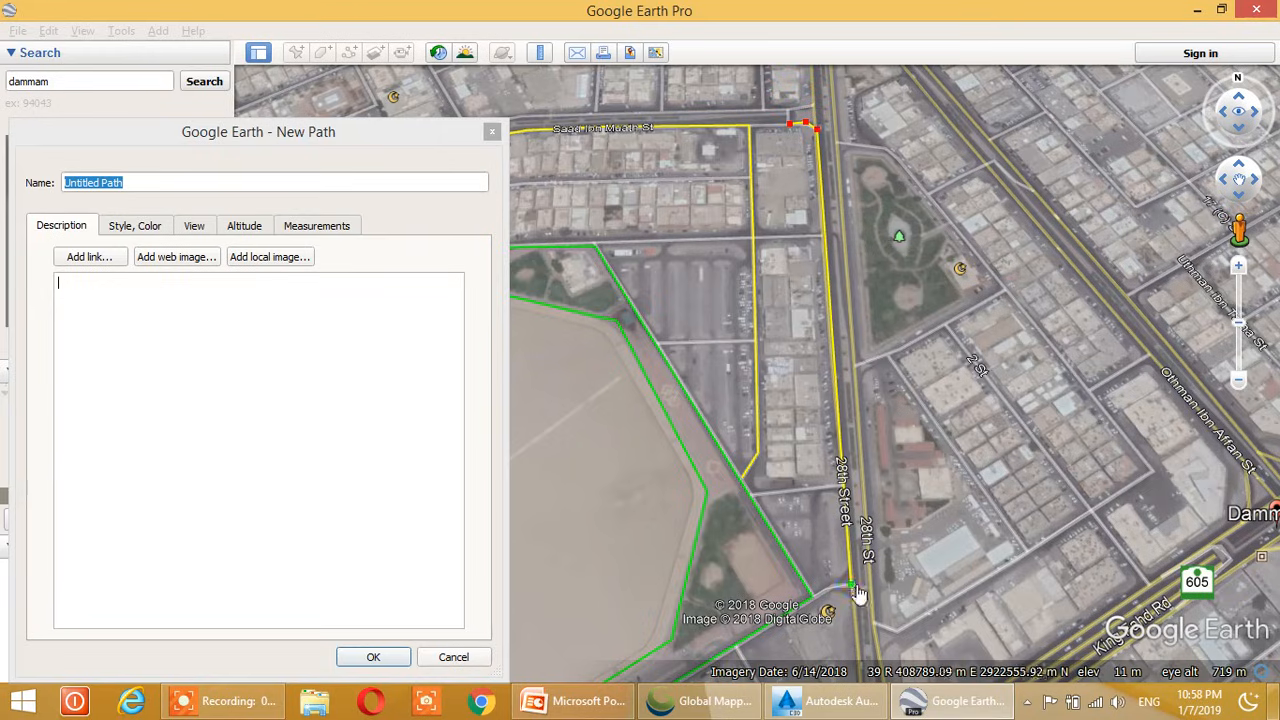
pyautogui.click(830, 589)
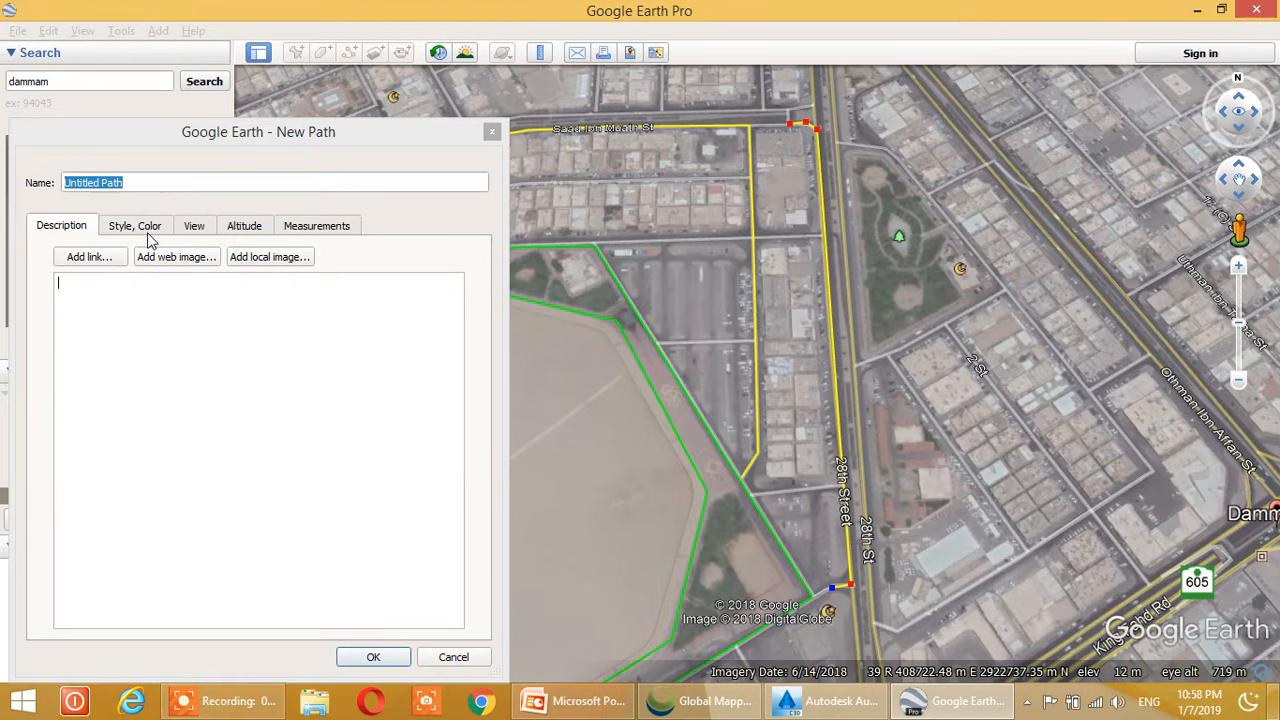
# Name the 28th Street path R5, check its line style, and save it
pyautogui.click(155, 190)
pyautogui.moveTo(103, 183); pyautogui.dragTo(64, 183)
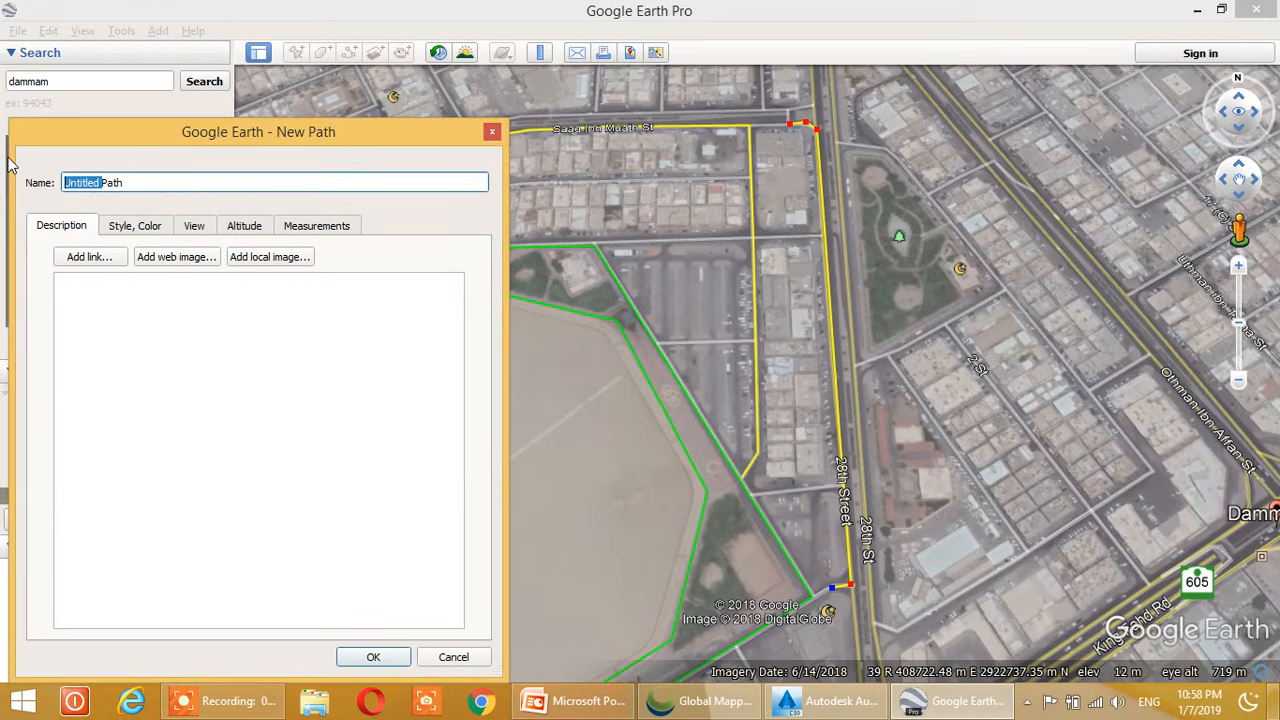
pyautogui.press('Delete')
pyautogui.press('Delete')
pyautogui.press('Delete')
pyautogui.write('R5')
pyautogui.click(141, 227)
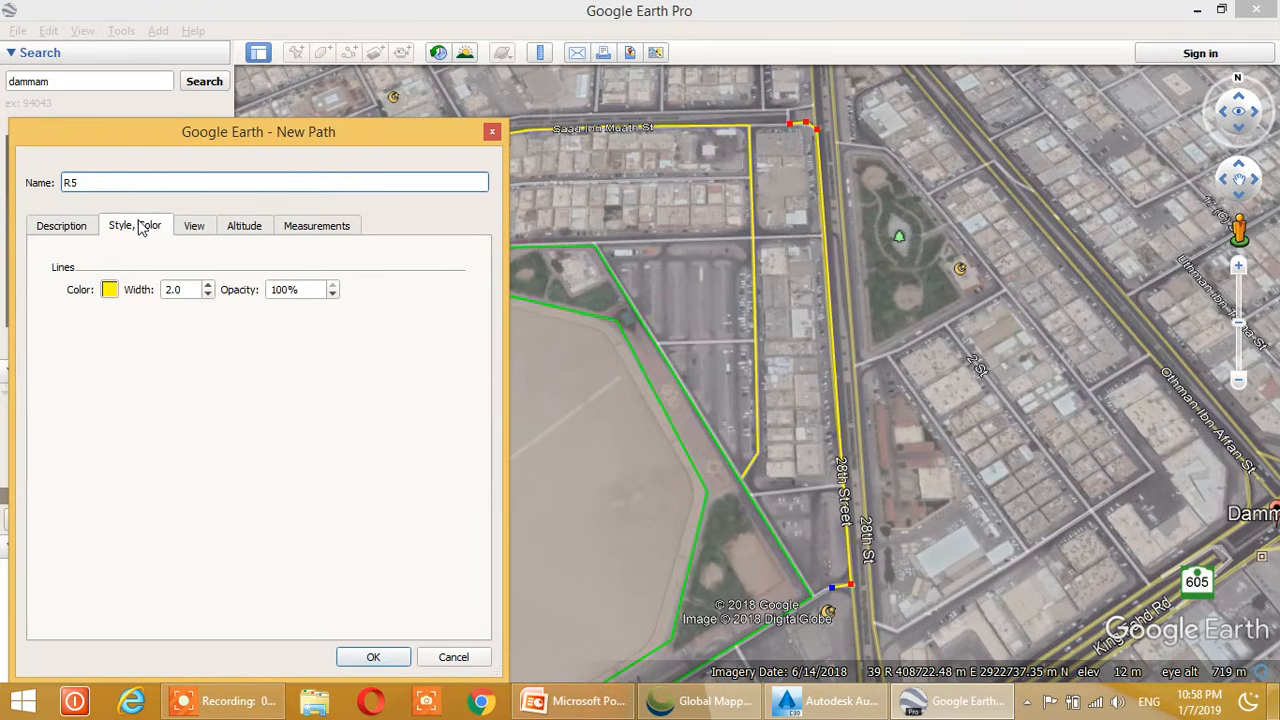
pyautogui.click(386, 657)
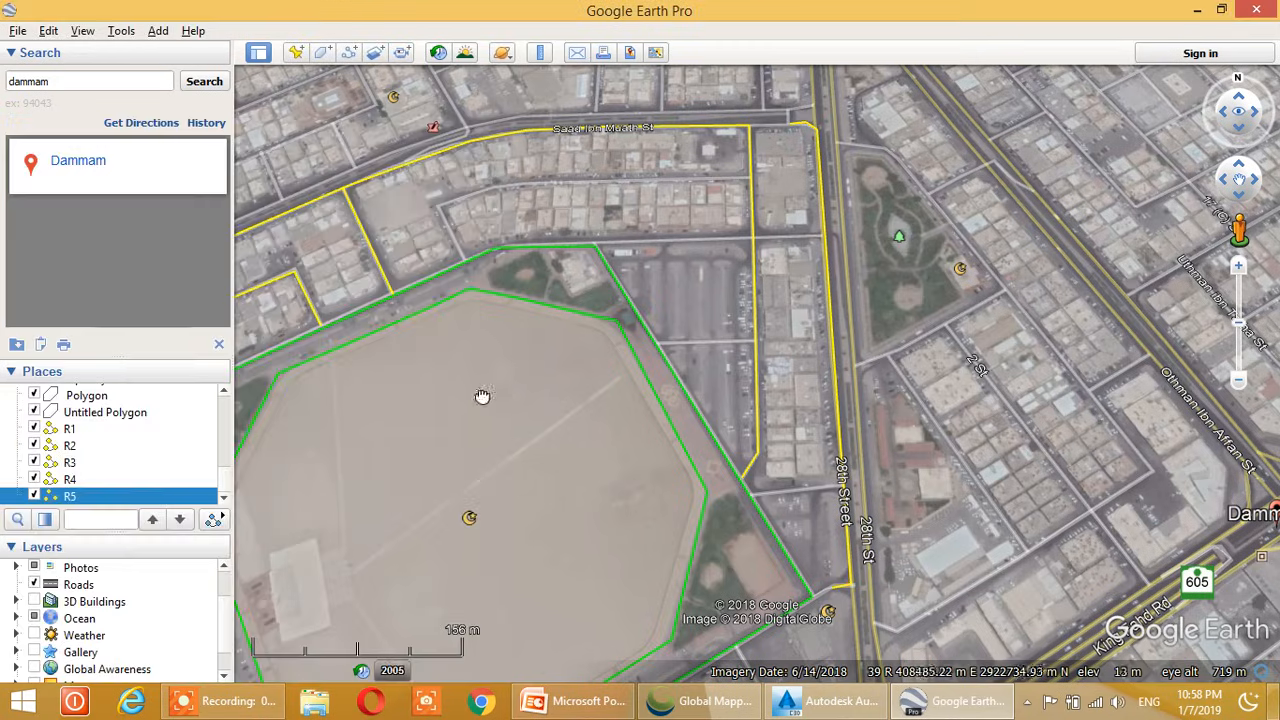
# Save the Temporary Places folder with all polygons and paths to the Desktop as the KMZ file Dwg1
pyautogui.moveTo(482, 397); pyautogui.dragTo(677, 346)
pyautogui.scroll(-1, 687, 340)
pyautogui.moveTo(654, 391); pyautogui.dragTo(668, 349)
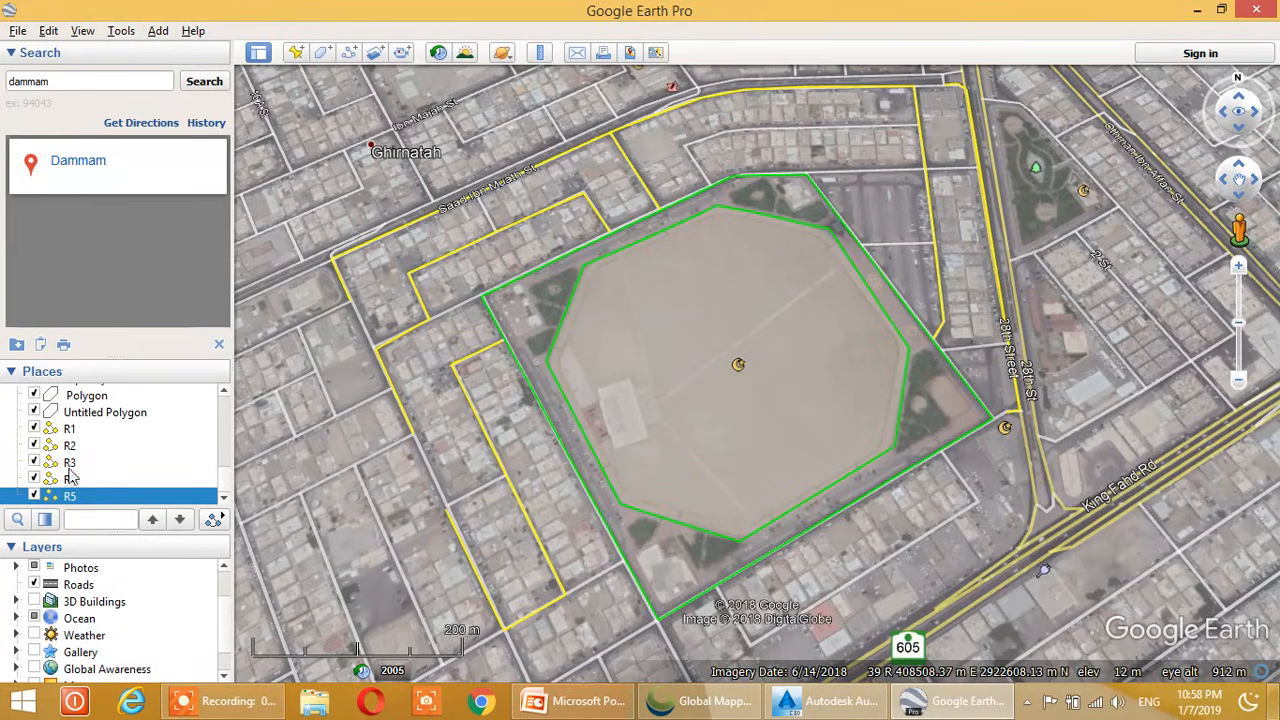
pyautogui.click(224, 395)
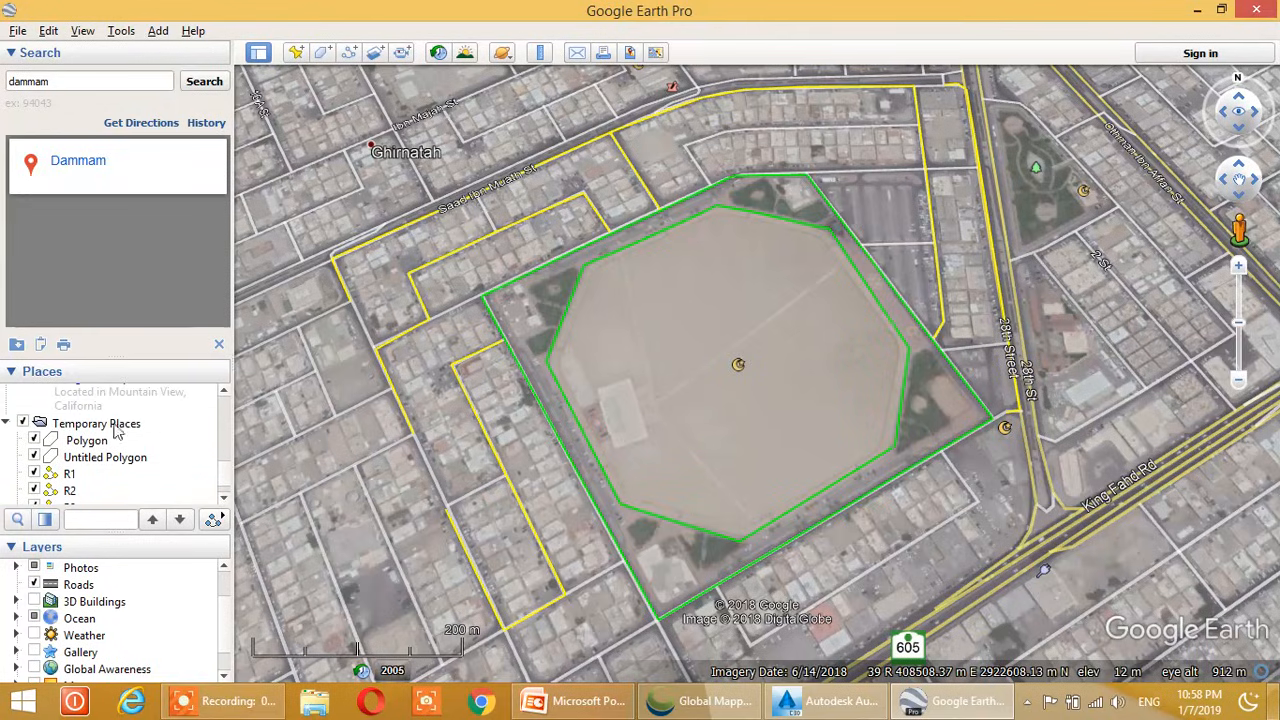
pyautogui.click(97, 428)
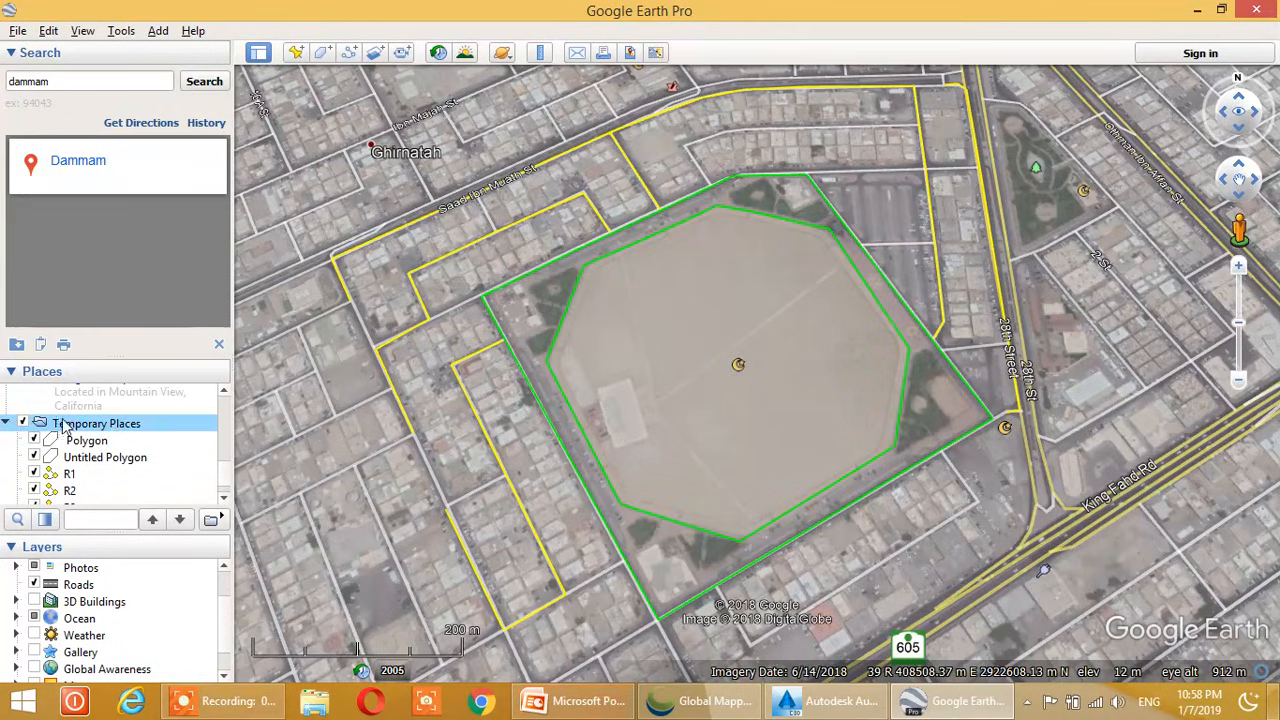
pyautogui.rightClick(136, 426)
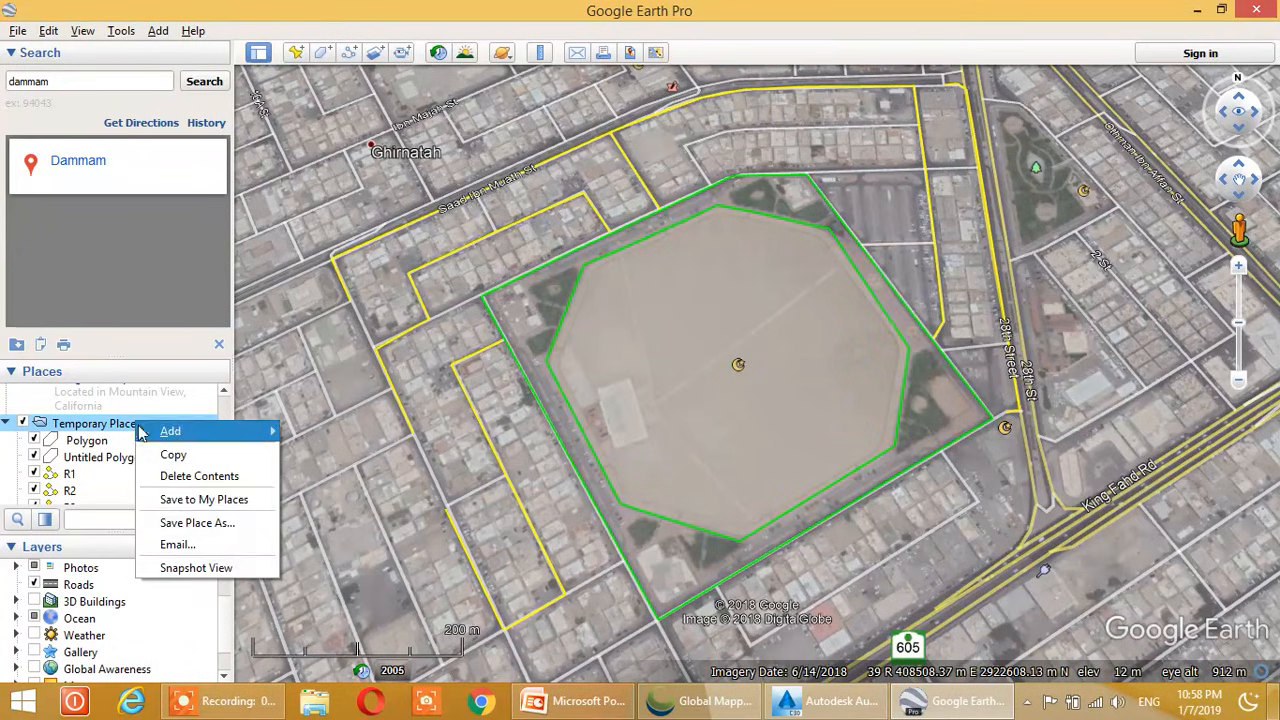
pyautogui.click(200, 523)
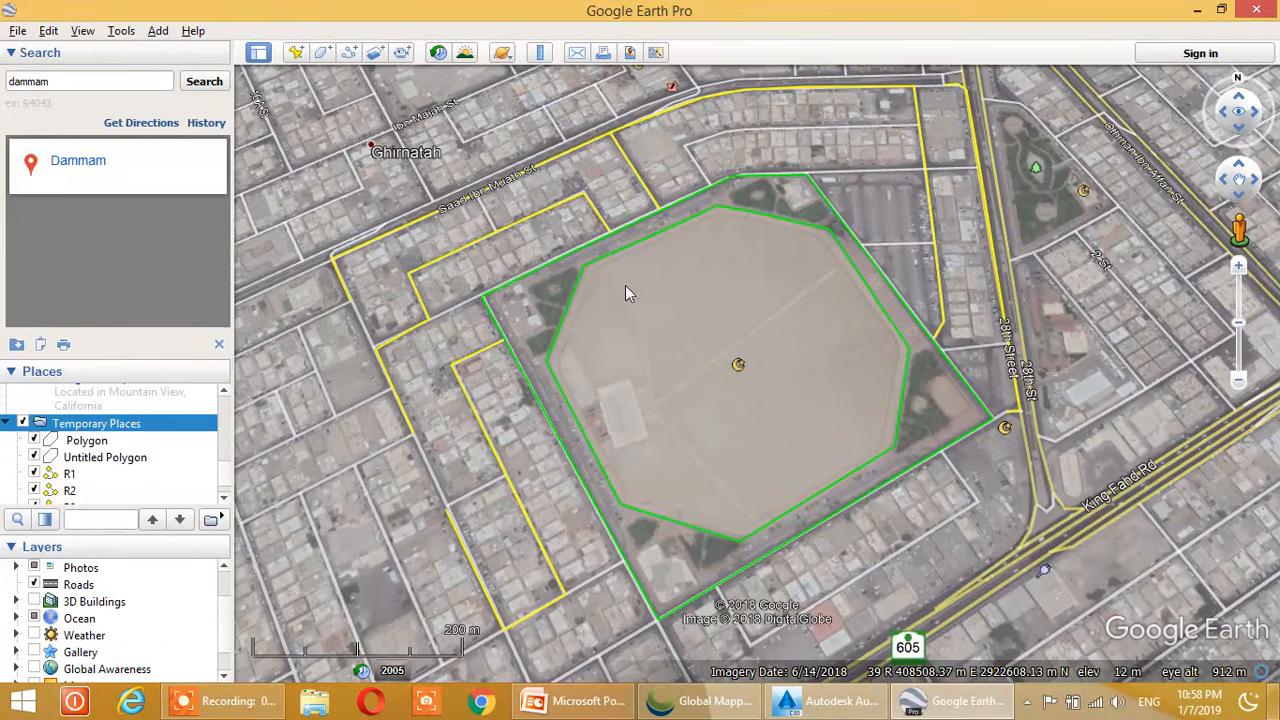
pyautogui.moveTo(386, 34); pyautogui.dragTo(580, 102)
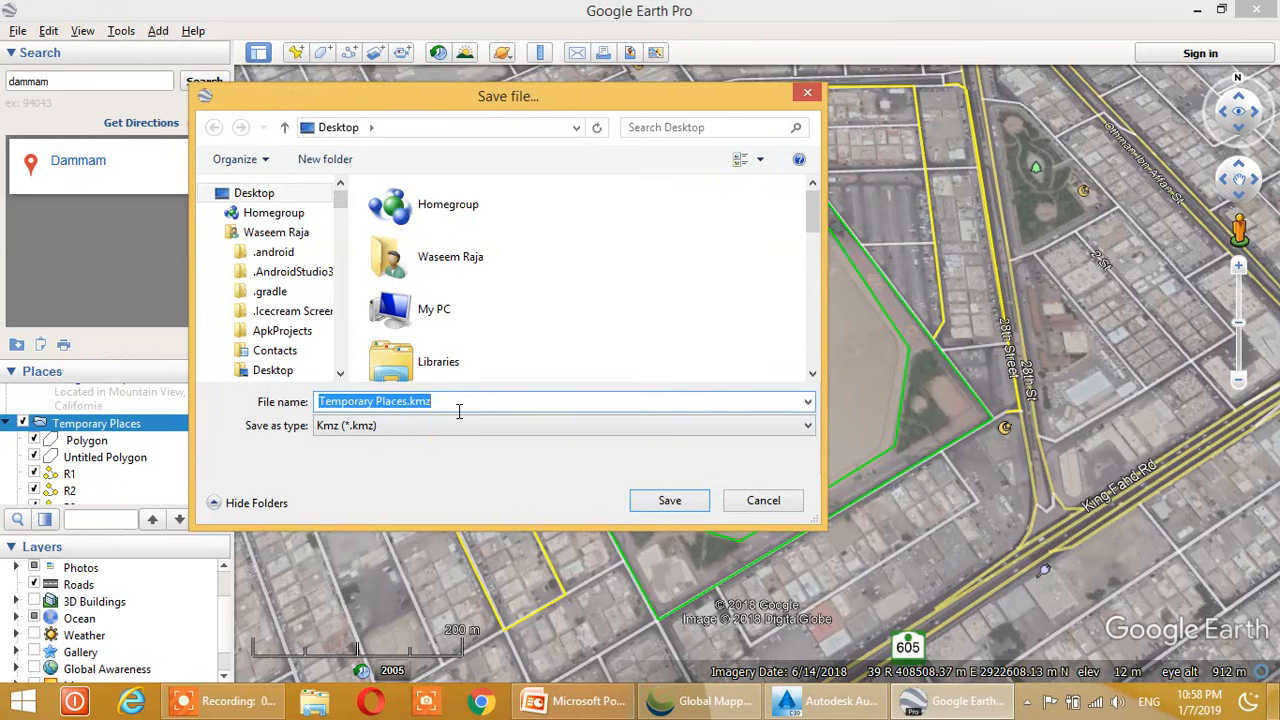
pyautogui.write('Dwg1')
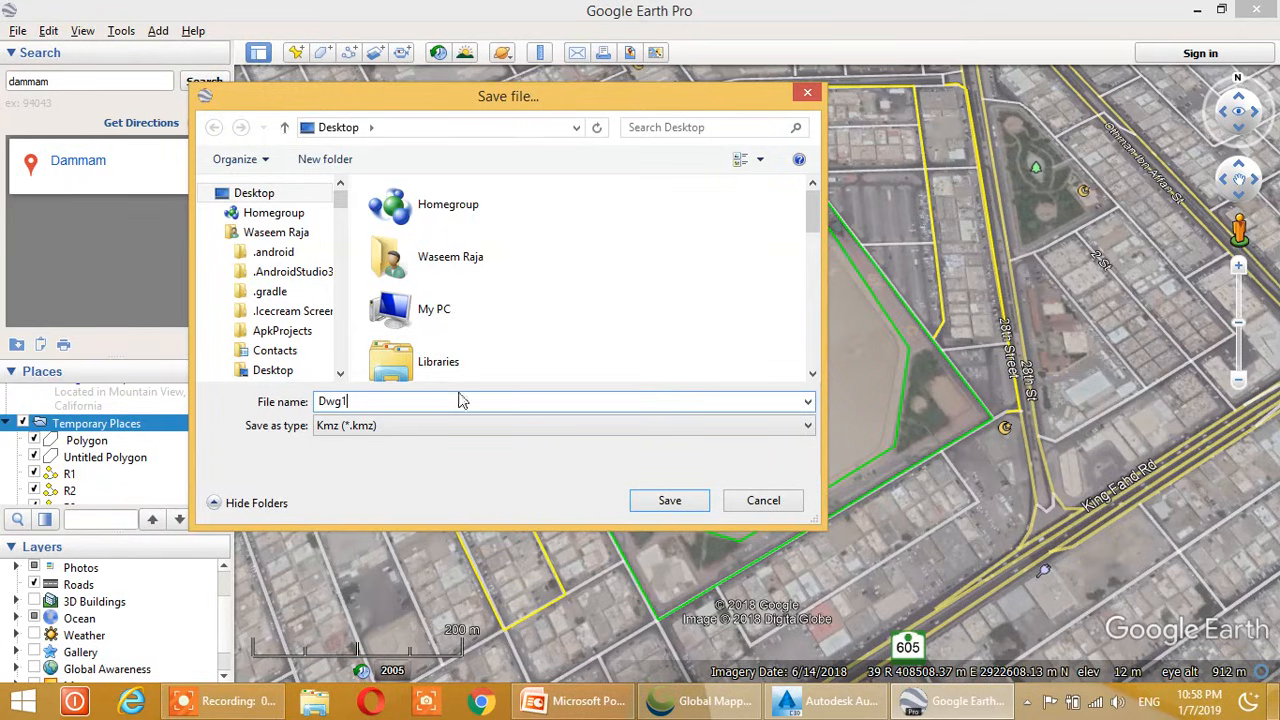
pyautogui.click(286, 194)
pyautogui.click(669, 500)
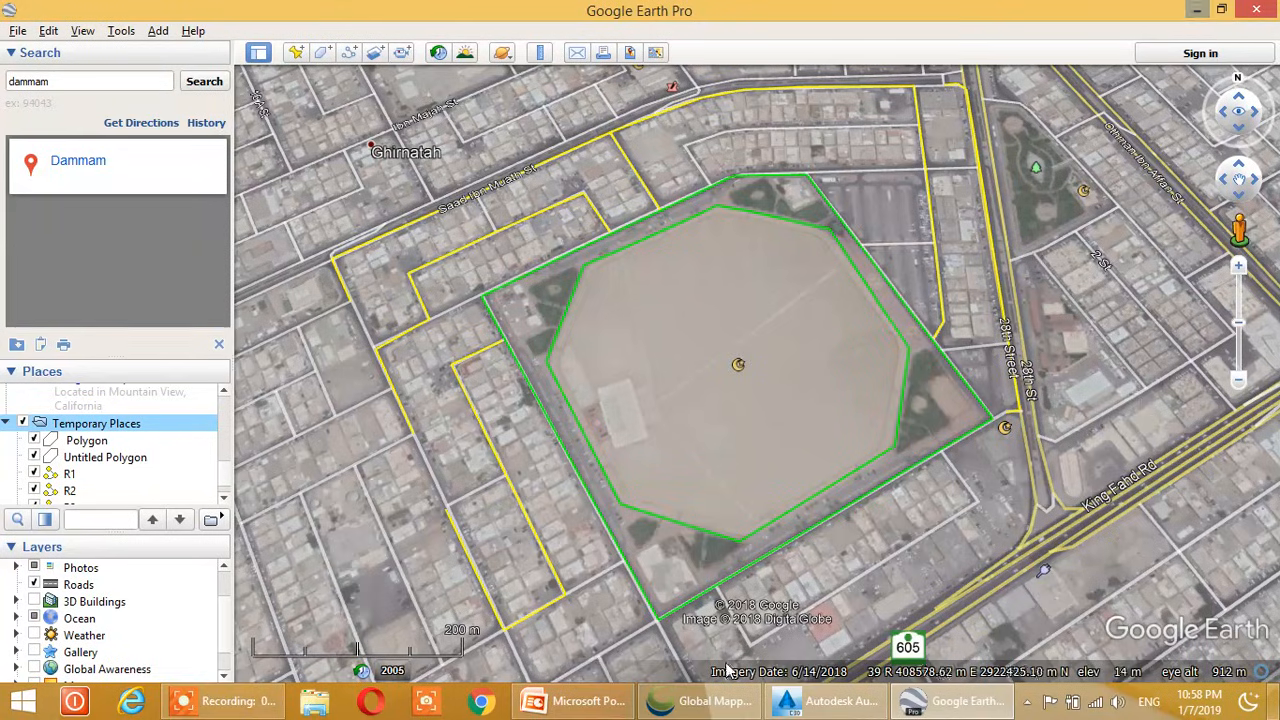
# Switch to Global Mapper and open the data file Dwg1.kmz from the Desktop
pyautogui.click(1197, 12)
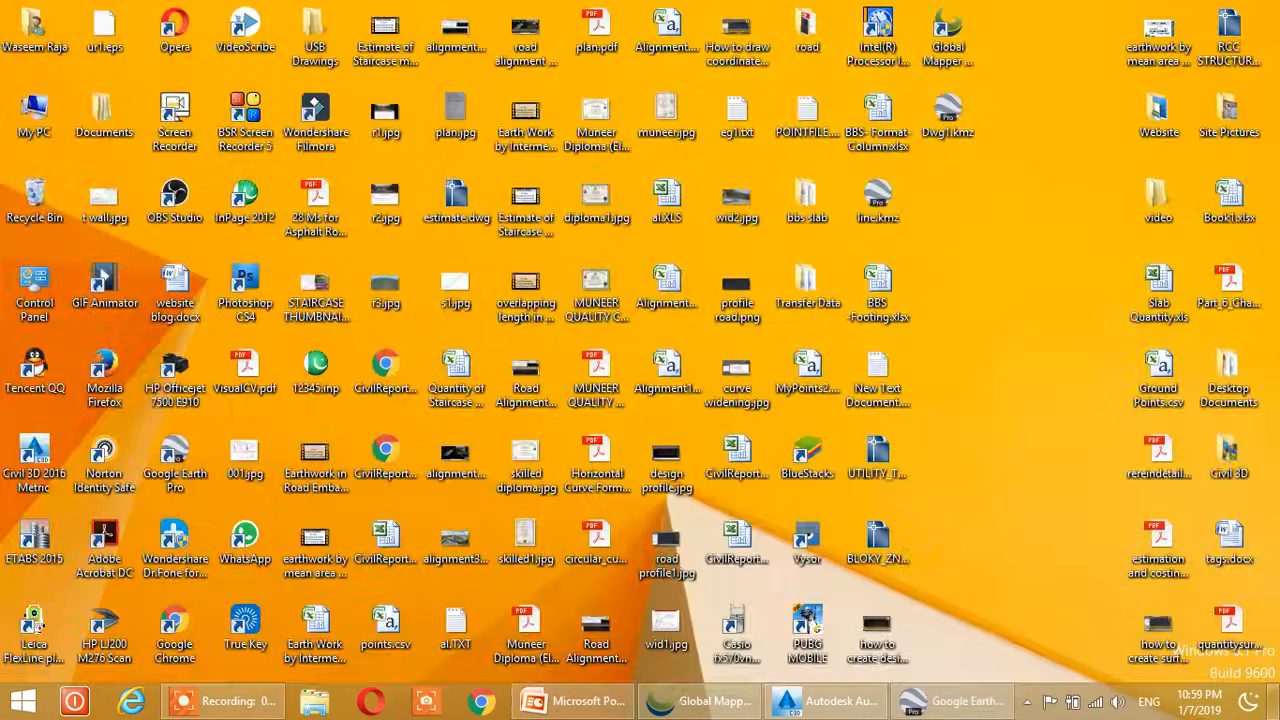
pyautogui.click(692, 703)
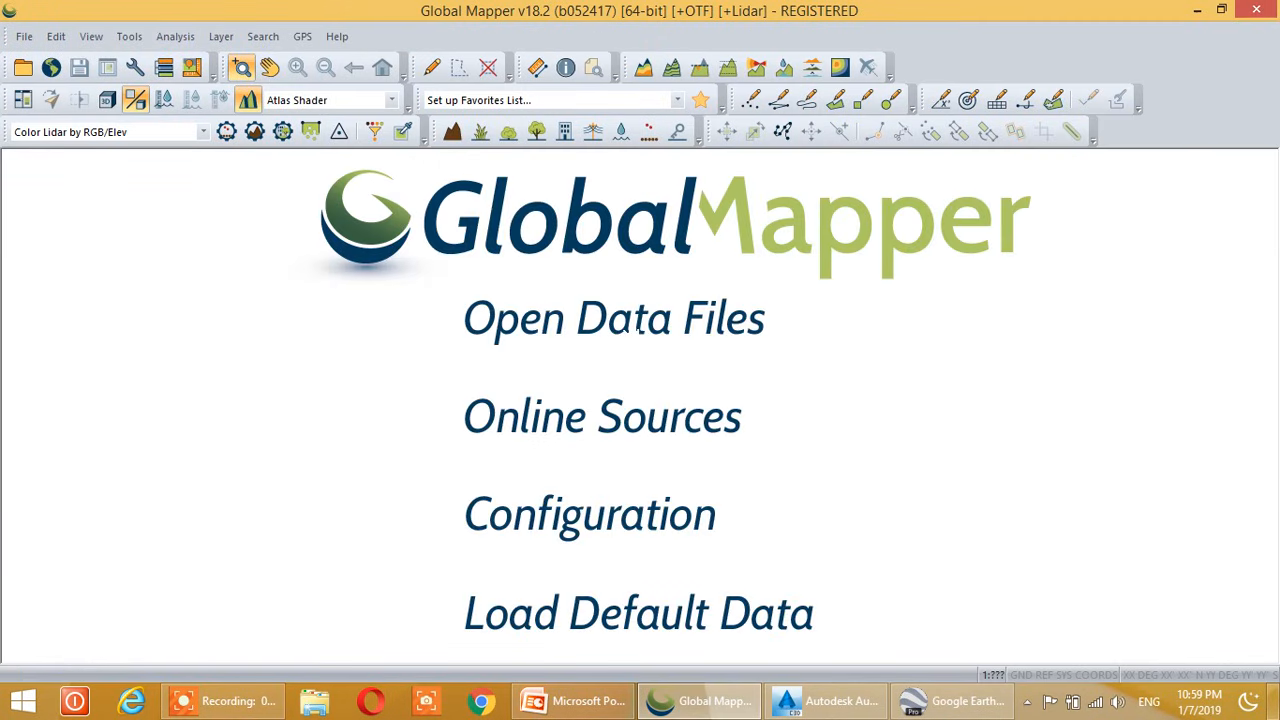
pyautogui.click(622, 328)
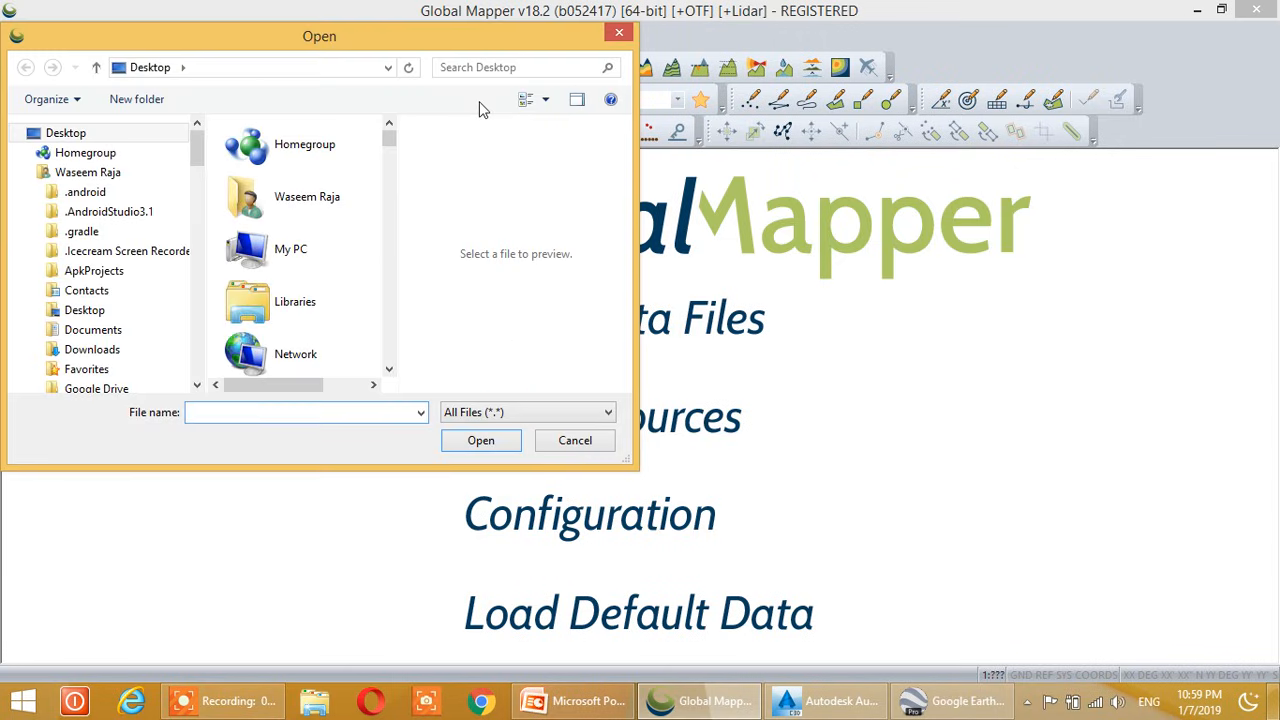
pyautogui.moveTo(433, 38); pyautogui.dragTo(585, 44)
pyautogui.click(405, 256)
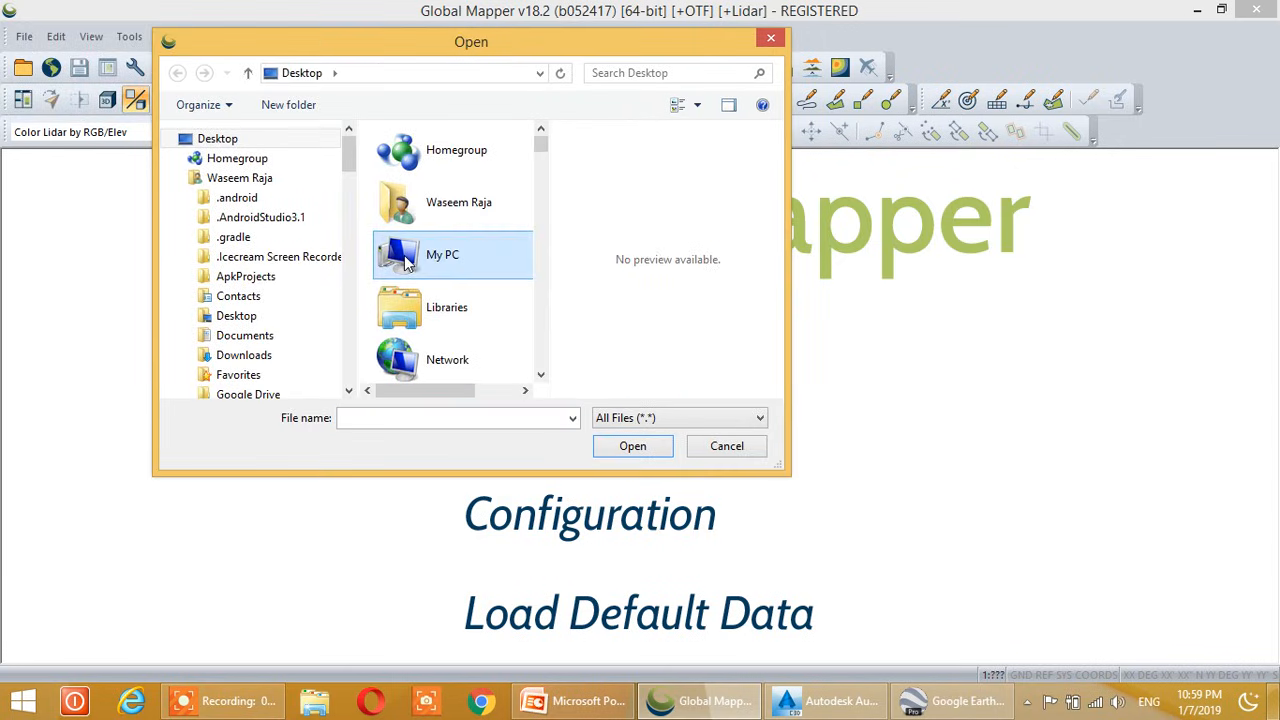
pyautogui.scroll(-2, 405, 258)
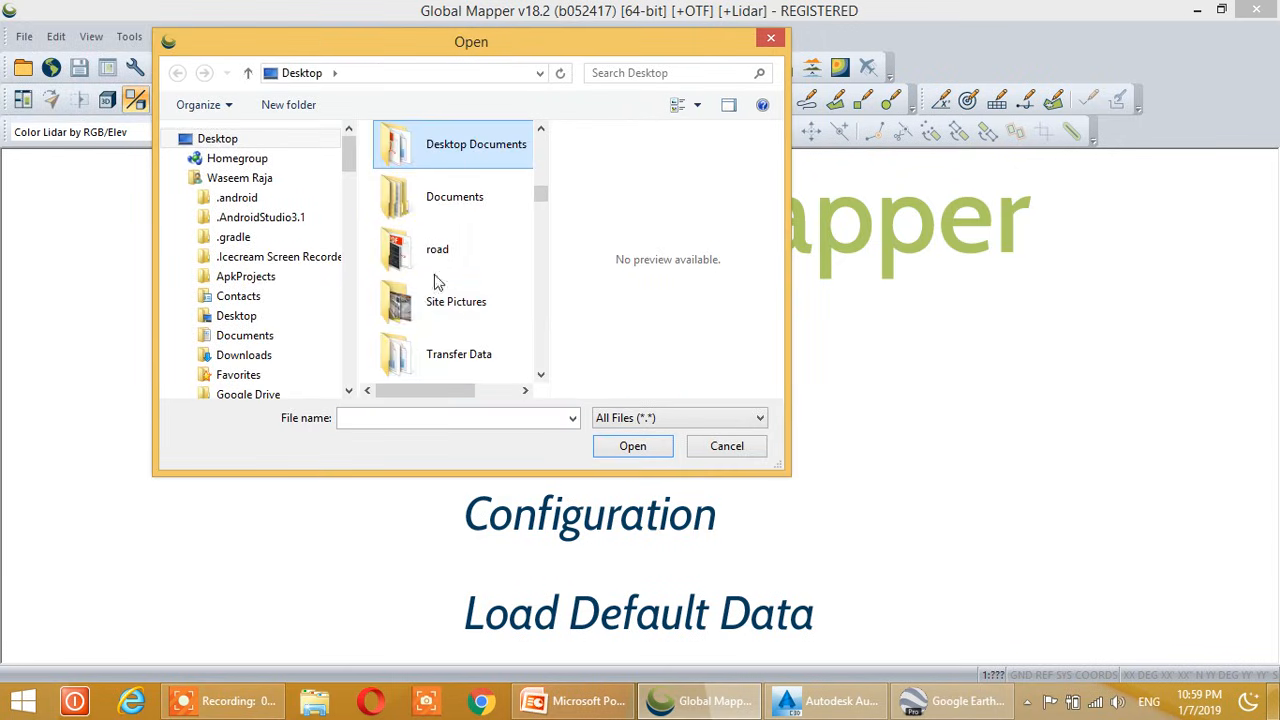
pyautogui.press('Down')
pyautogui.press('Down')
pyautogui.press('Down')
pyautogui.press('Down')
pyautogui.press('Down')
pyautogui.press('Down')
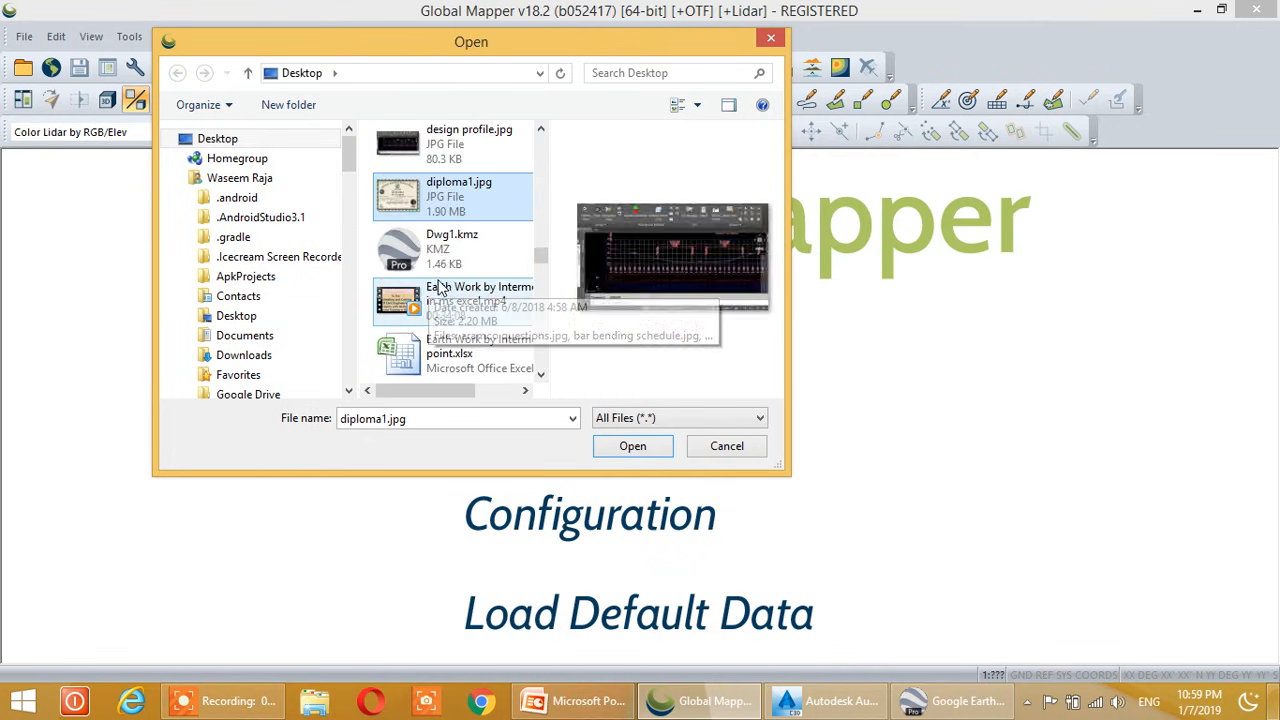
pyautogui.press('Down')
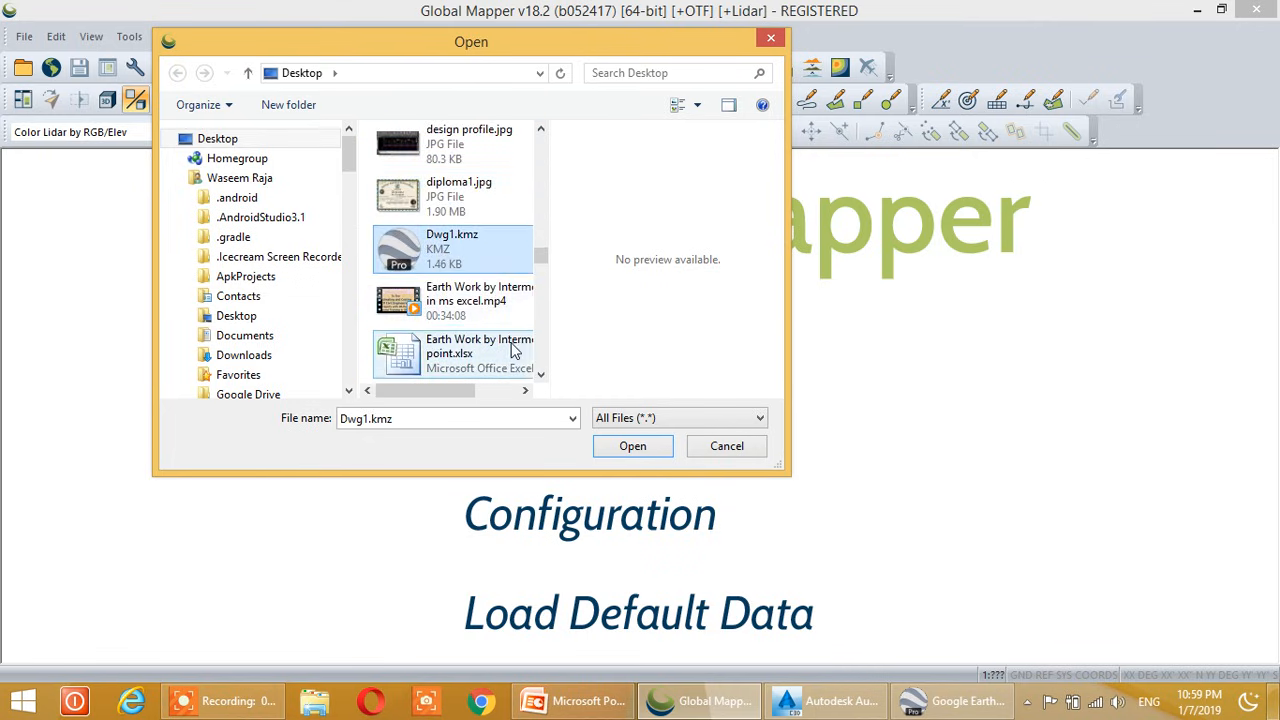
pyautogui.click(624, 447)
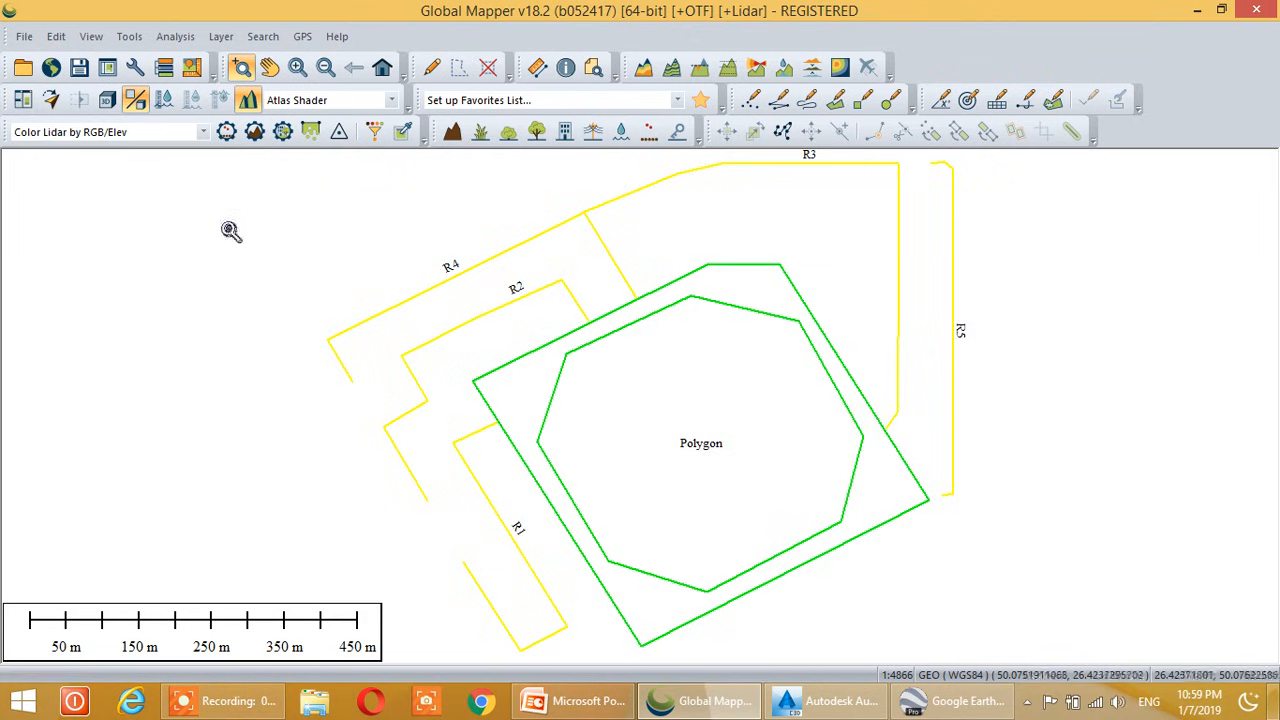
# Configure the projection as UTM, zone 39 Northern Hemisphere, with WGS84 datum and planar units in meters, and apply it
pyautogui.click(129, 36)
pyautogui.click(160, 378)
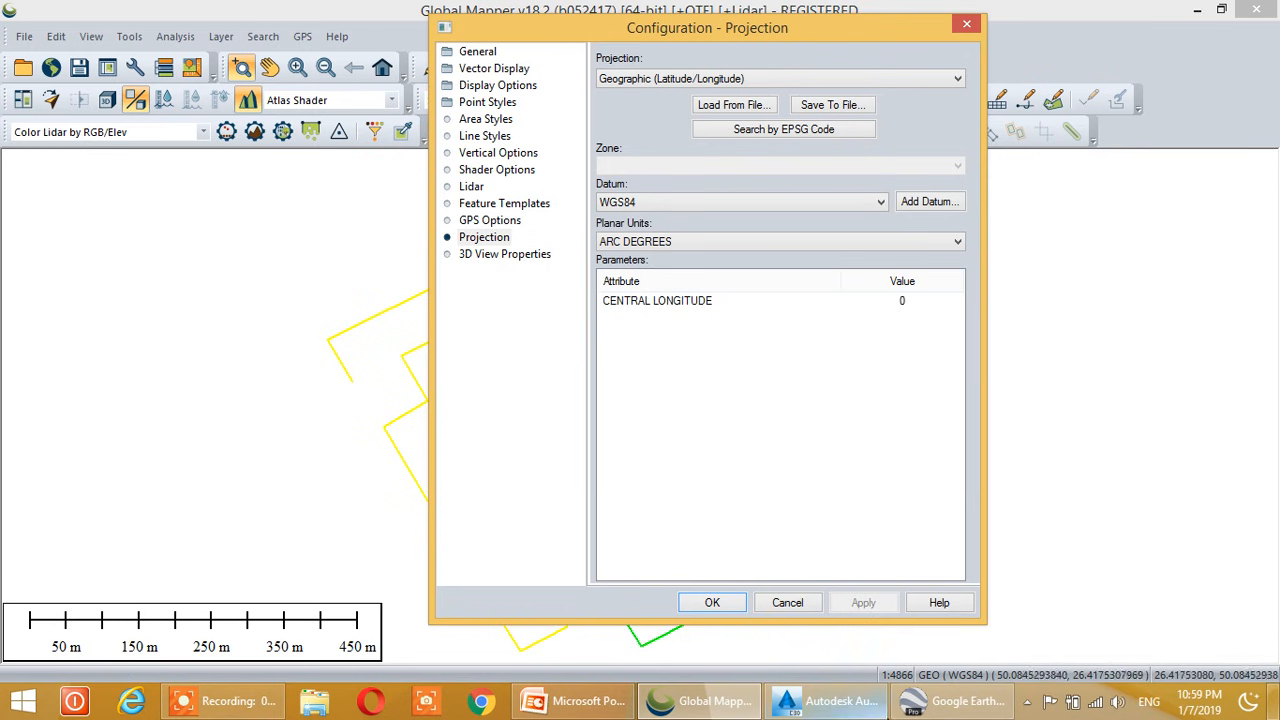
pyautogui.click(953, 706)
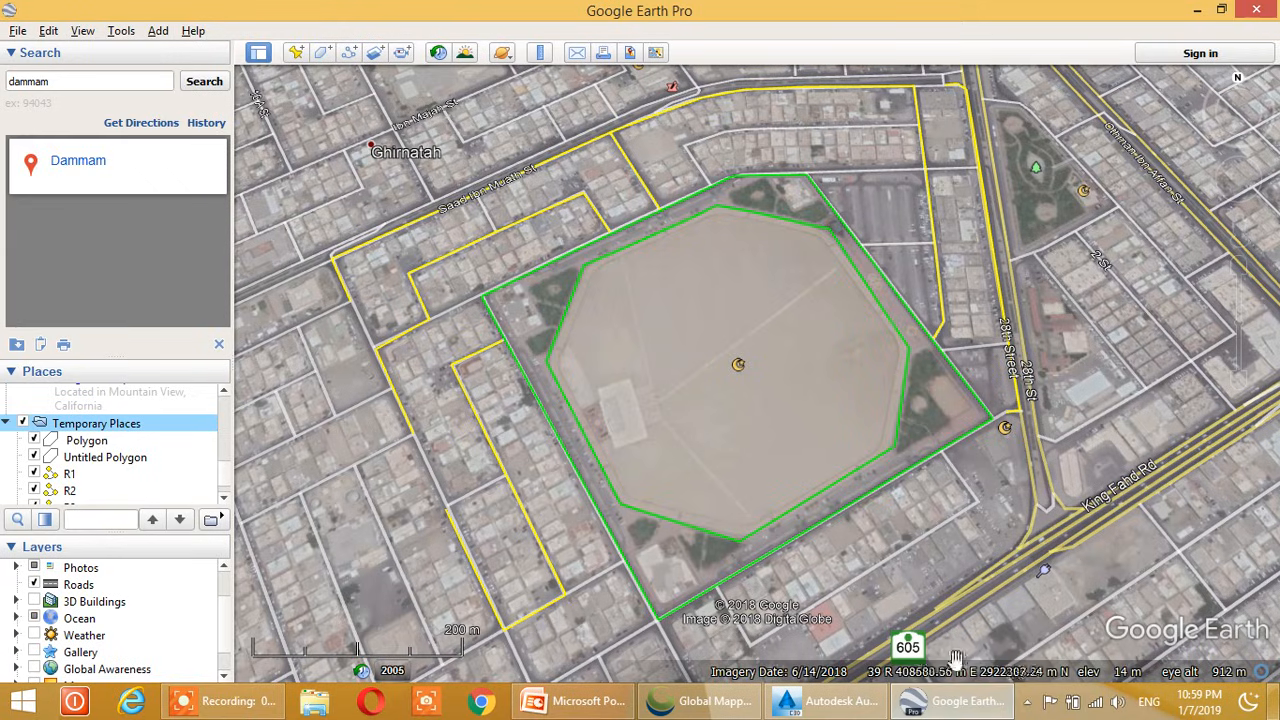
pyautogui.click(1197, 10)
pyautogui.click(700, 78)
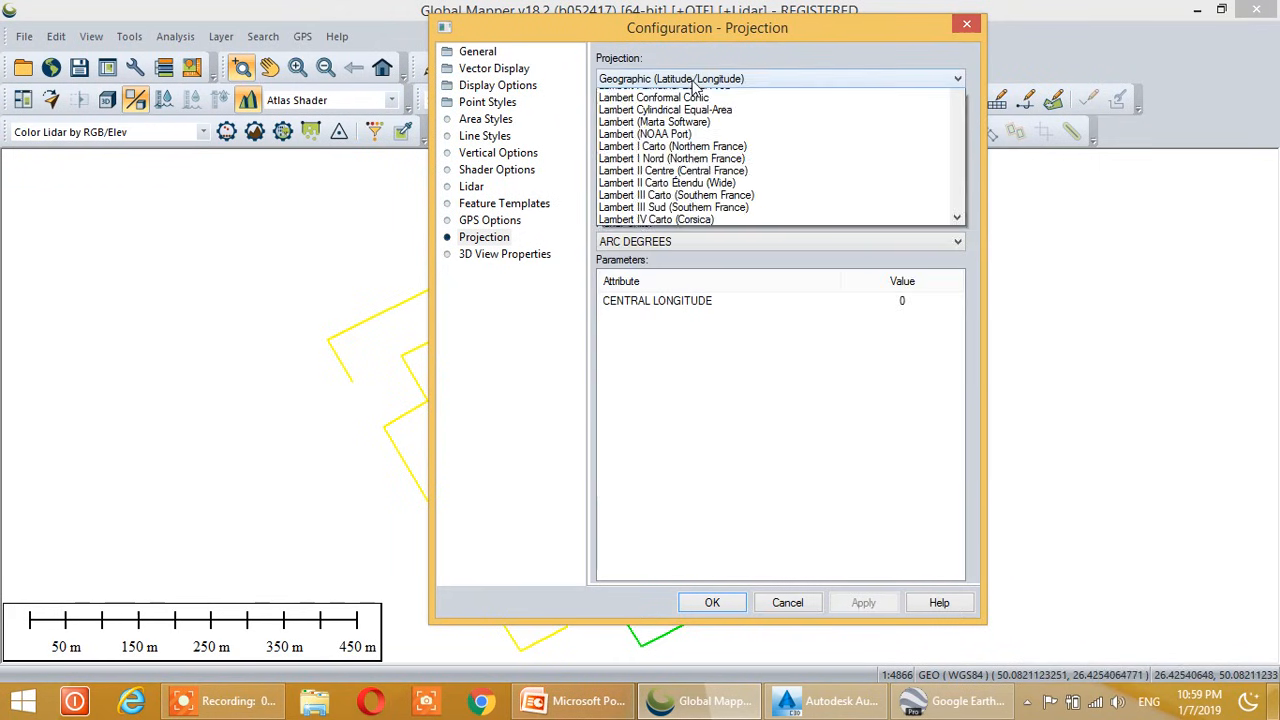
pyautogui.scroll(-3, 690, 297)
pyautogui.scroll(-15, 688, 297)
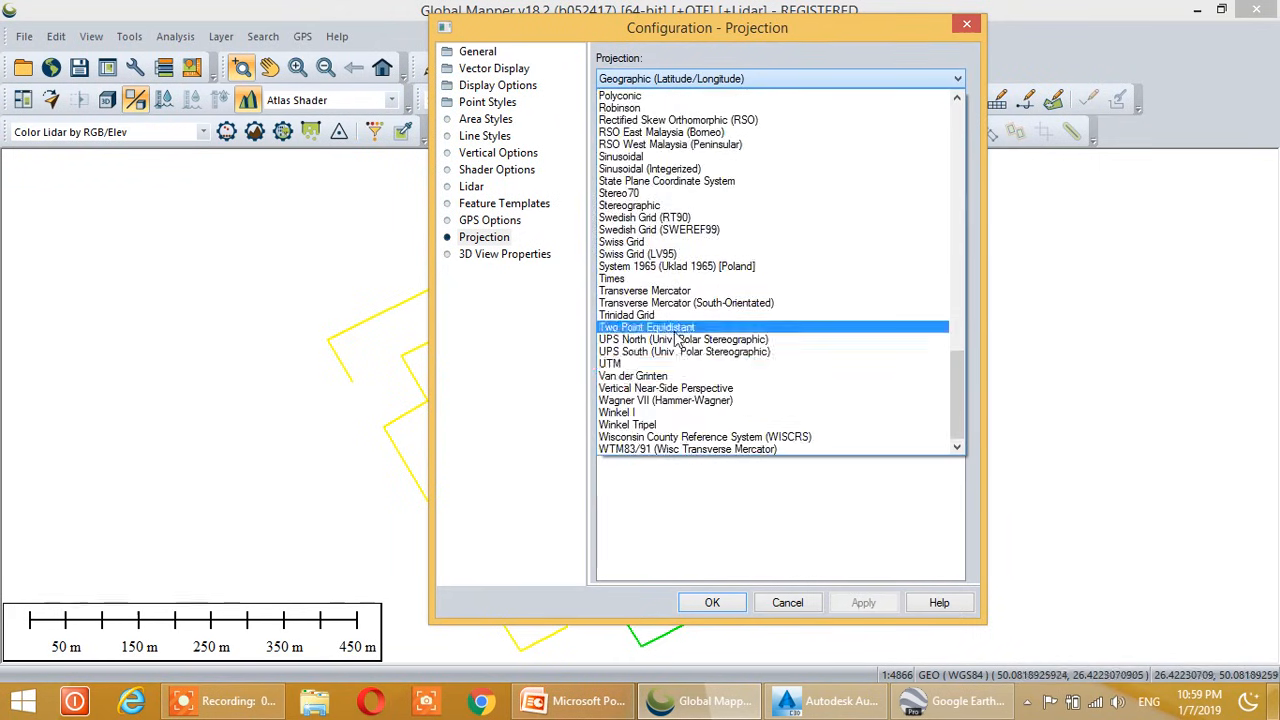
pyautogui.click(620, 363)
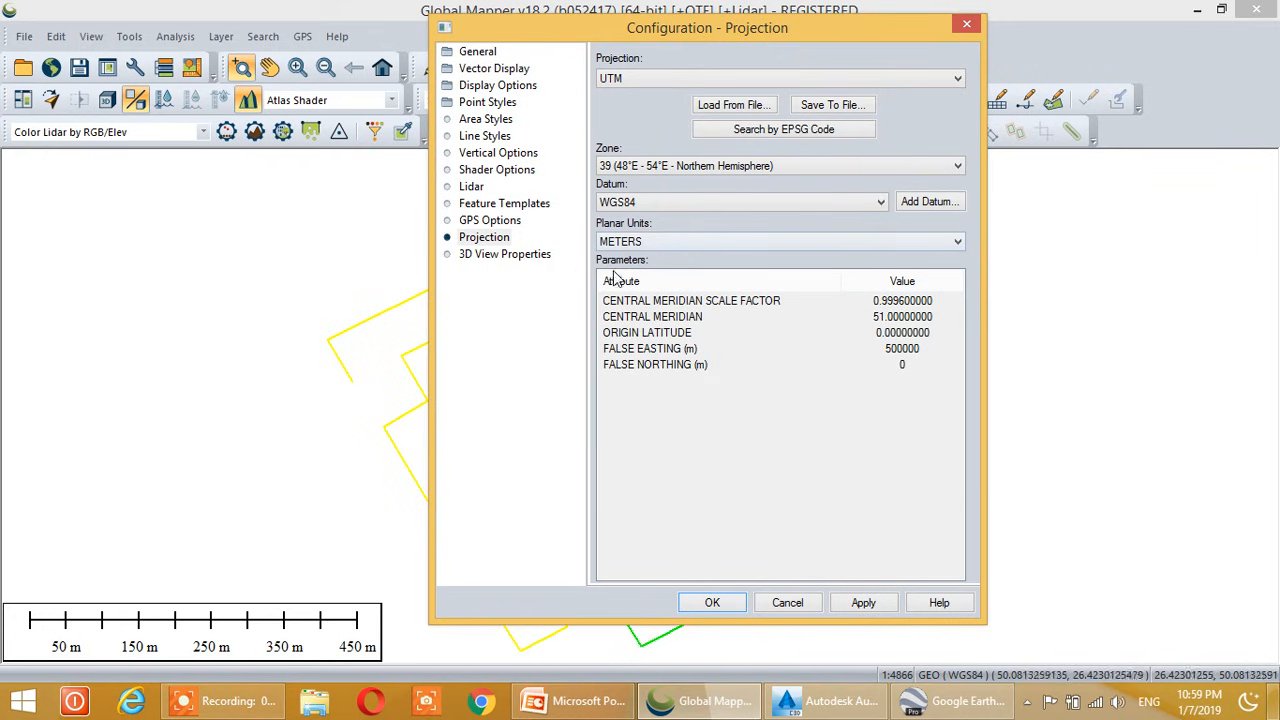
pyautogui.click(860, 603)
pyautogui.click(722, 603)
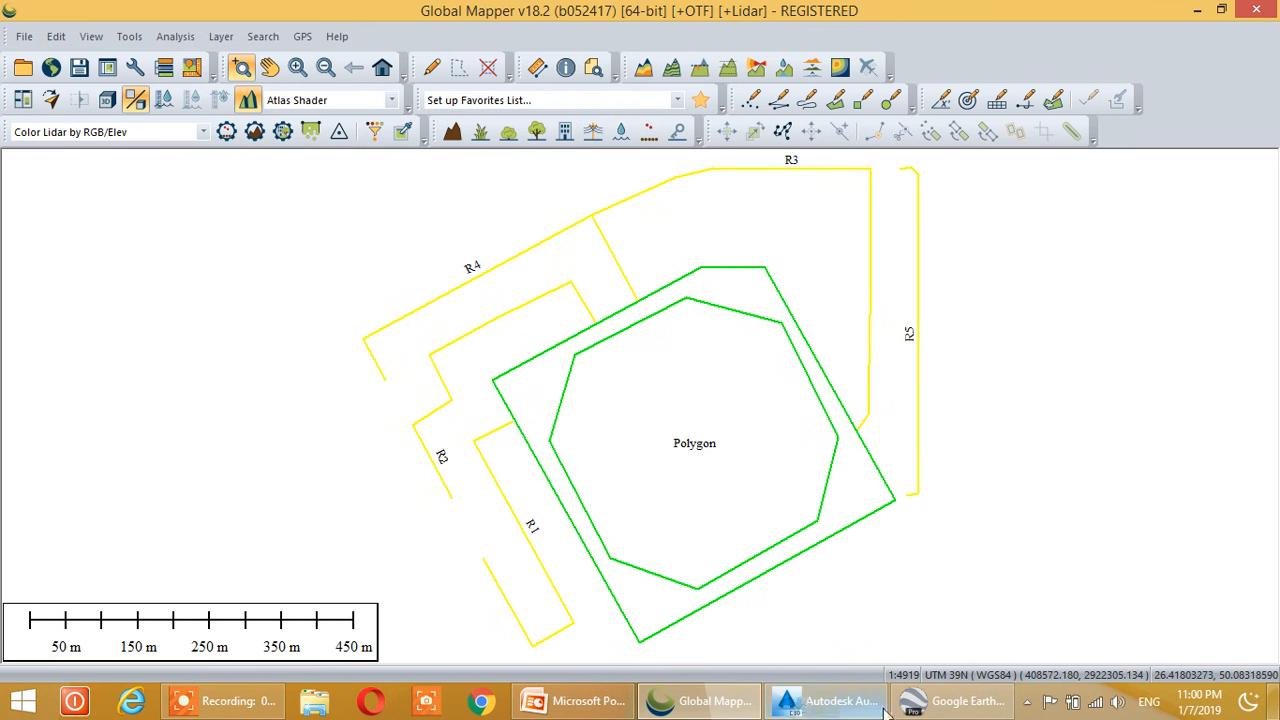
# Switch to Google Earth Pro and examine which UTM zone covers Dammam
pyautogui.click(945, 703)
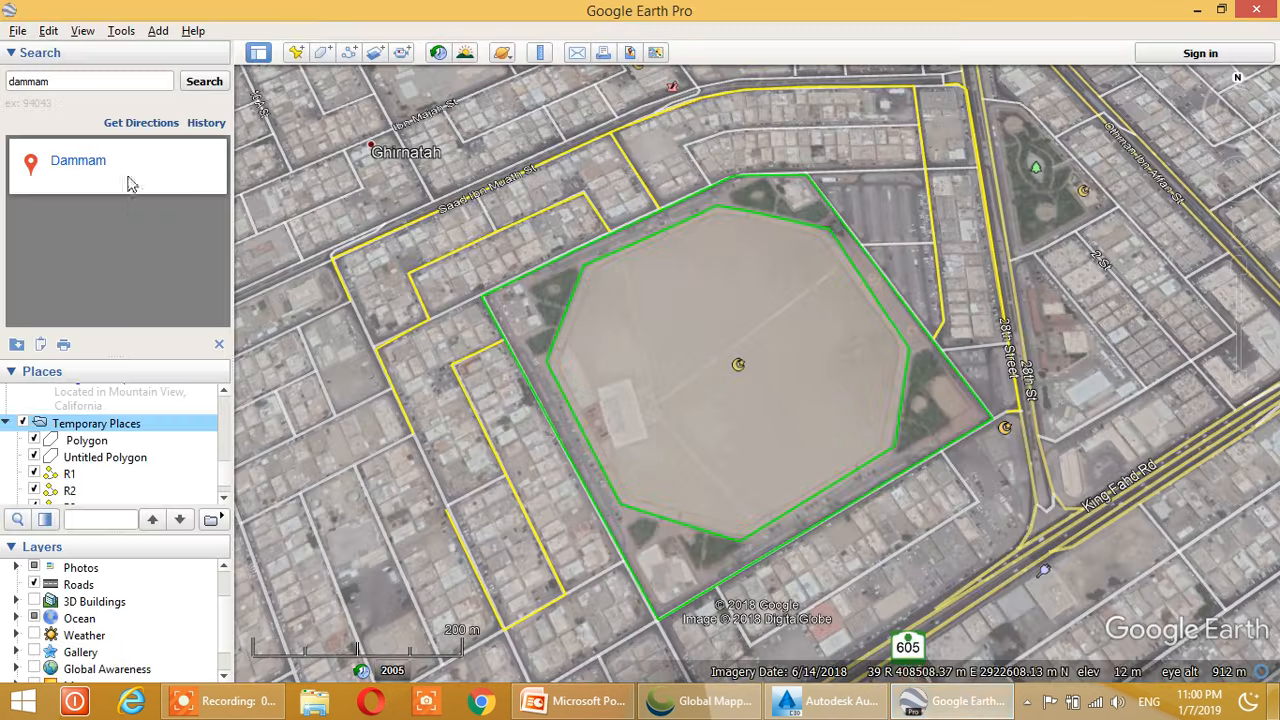
pyautogui.scroll(-5, 620, 316)
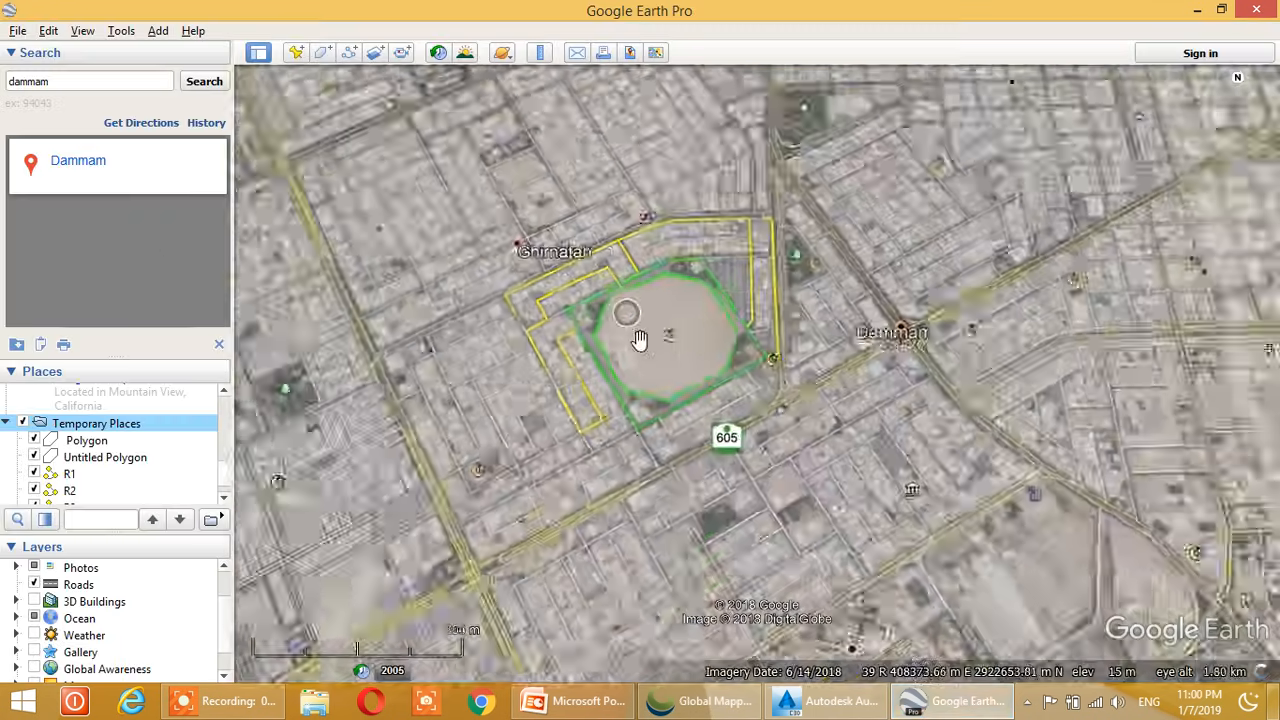
pyautogui.scroll(-5, 640, 338)
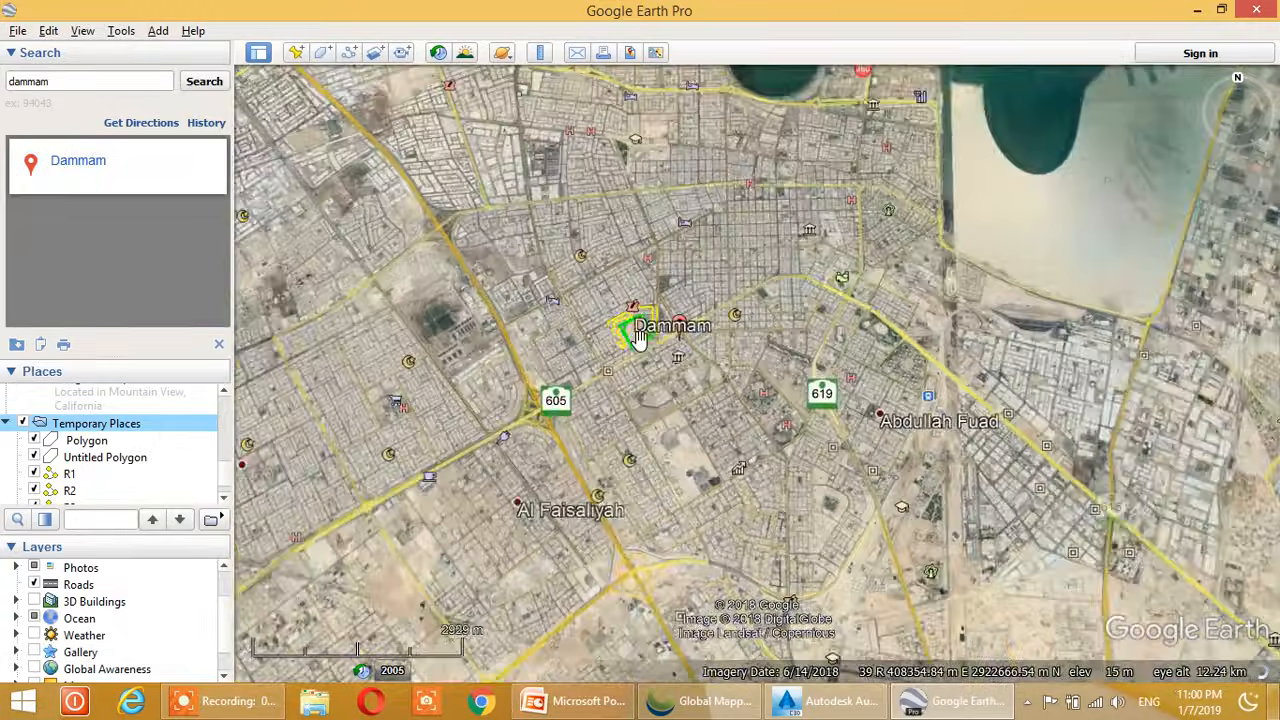
pyautogui.scroll(-5, 638, 337)
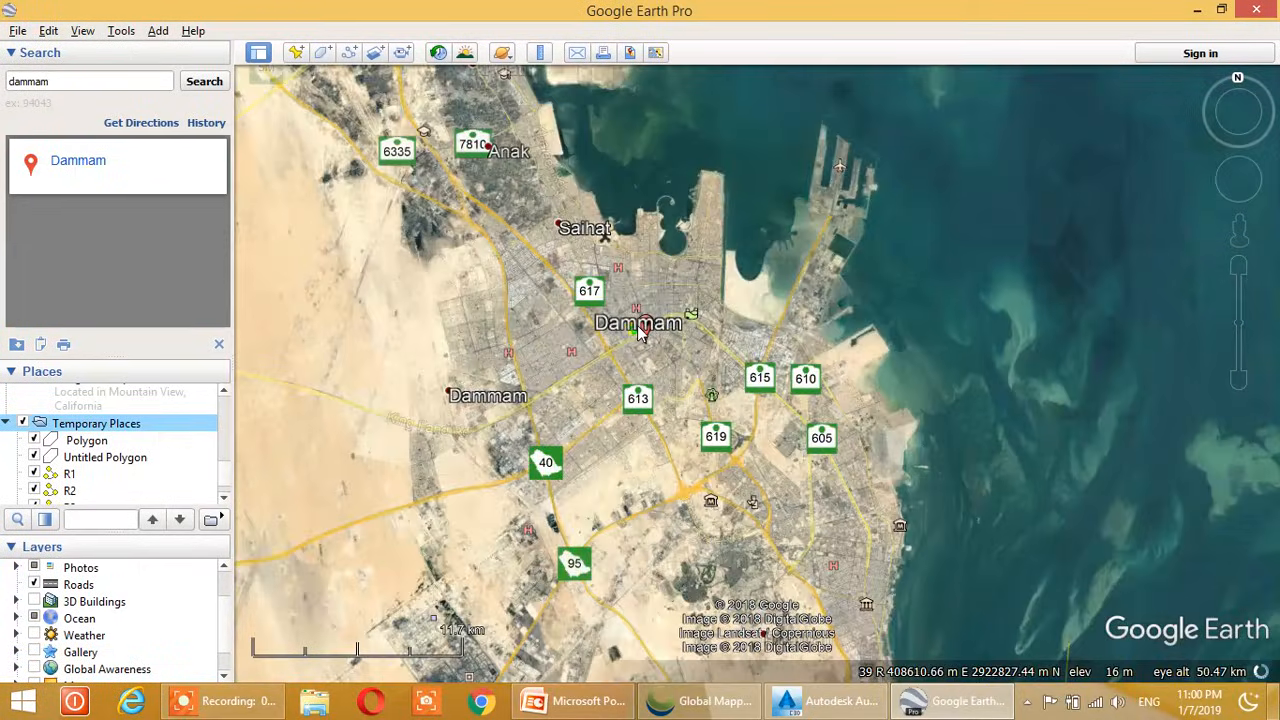
pyautogui.scroll(-4, 638, 335)
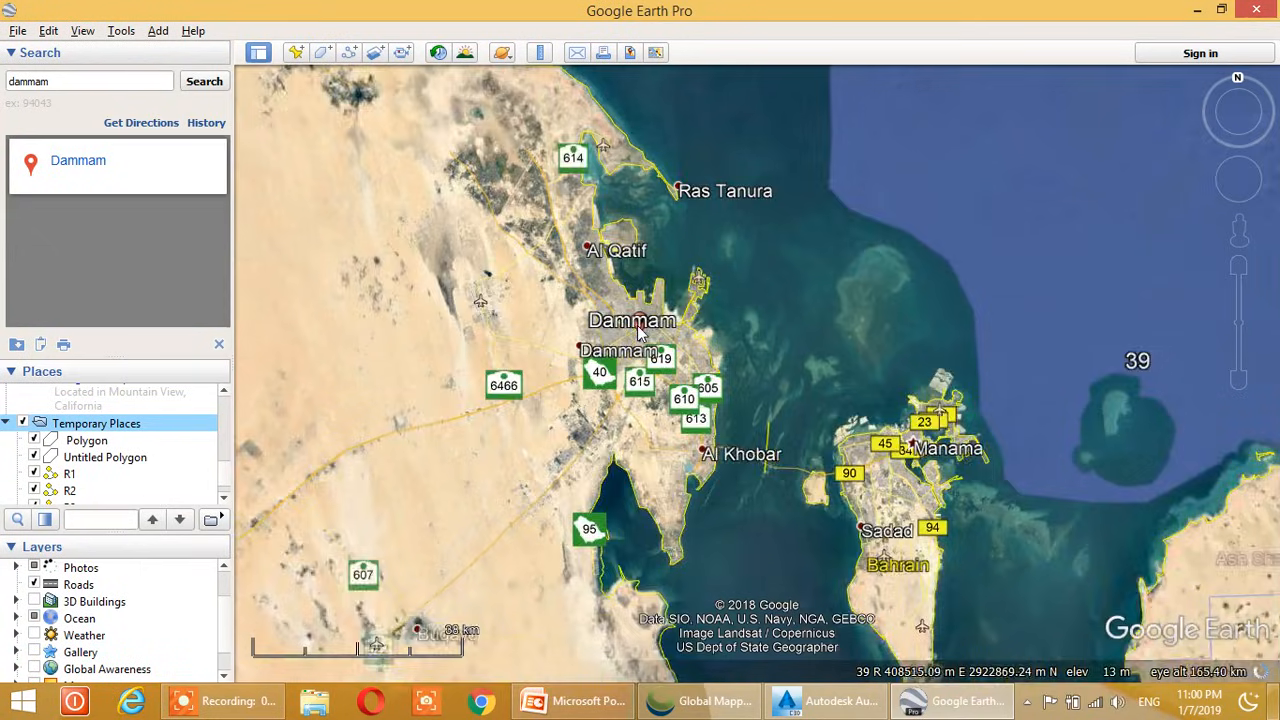
pyautogui.scroll(-4, 638, 330)
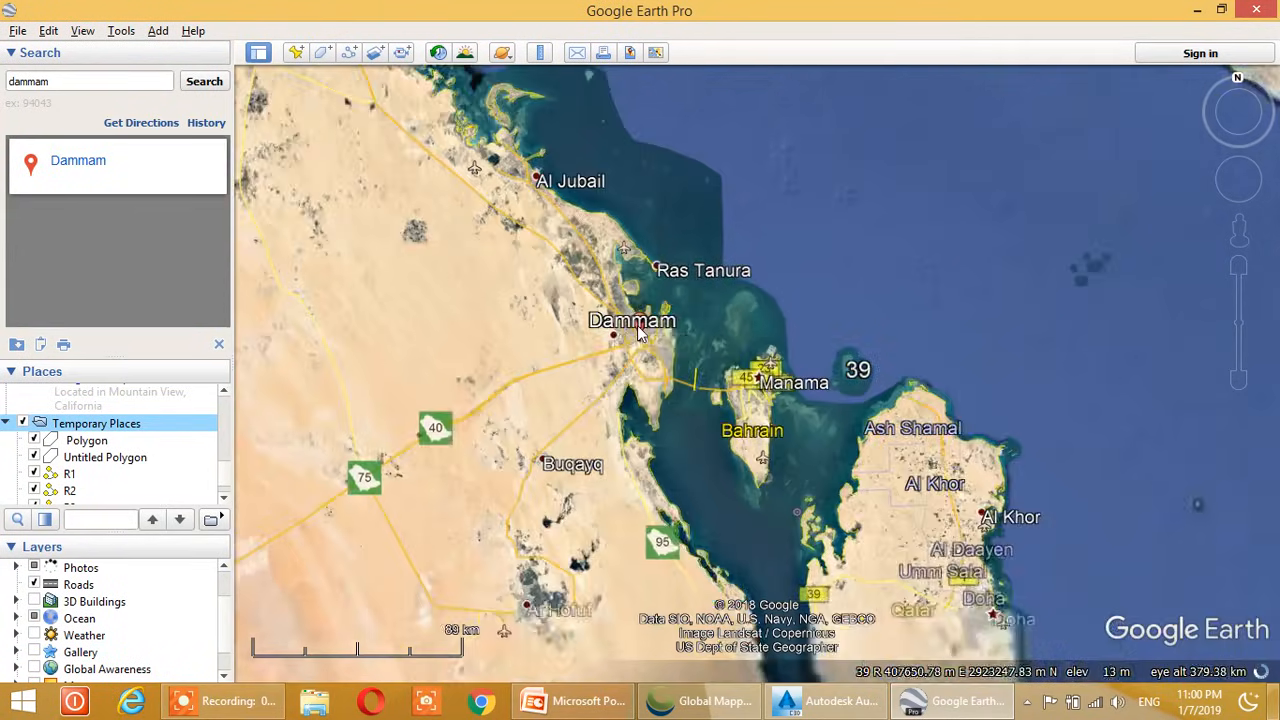
# Compare the UTM zone numbers across the wider Gulf region, from Riyadh to Muscat, with Dammam's location
pyautogui.scroll(-2, 638, 330)
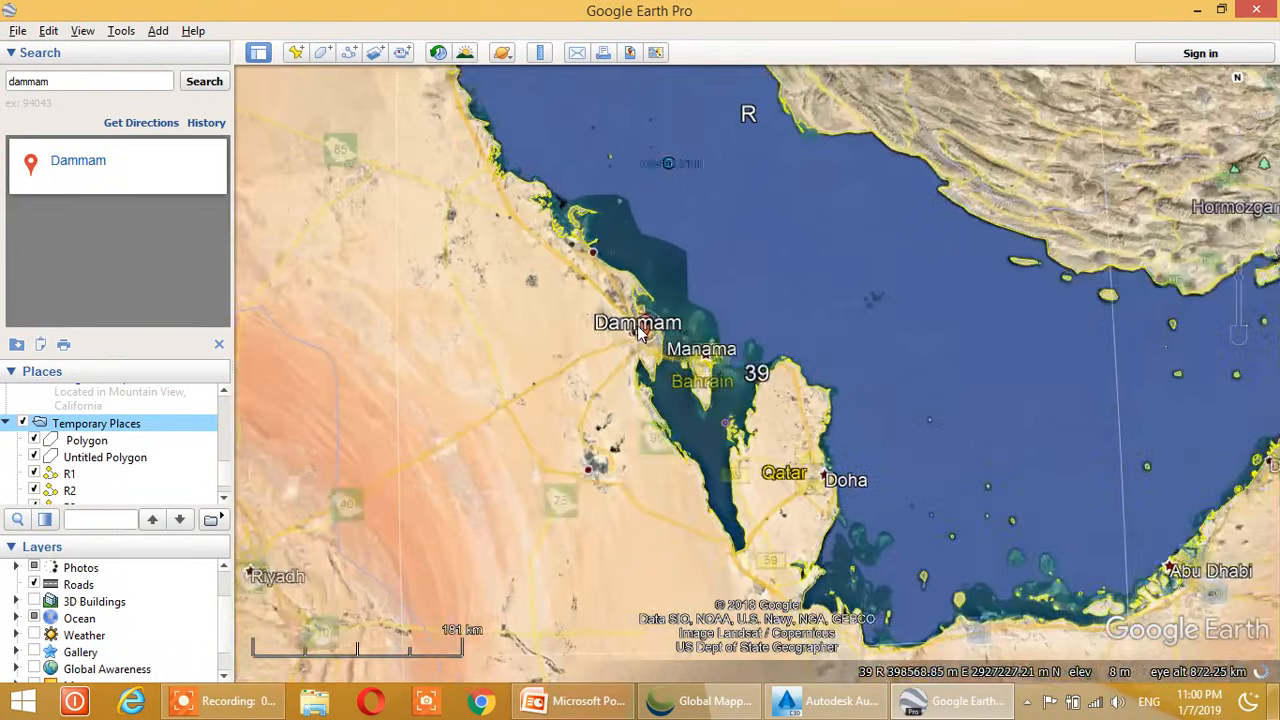
pyautogui.scroll(-2, 640, 333)
pyautogui.scroll(2, 640, 333)
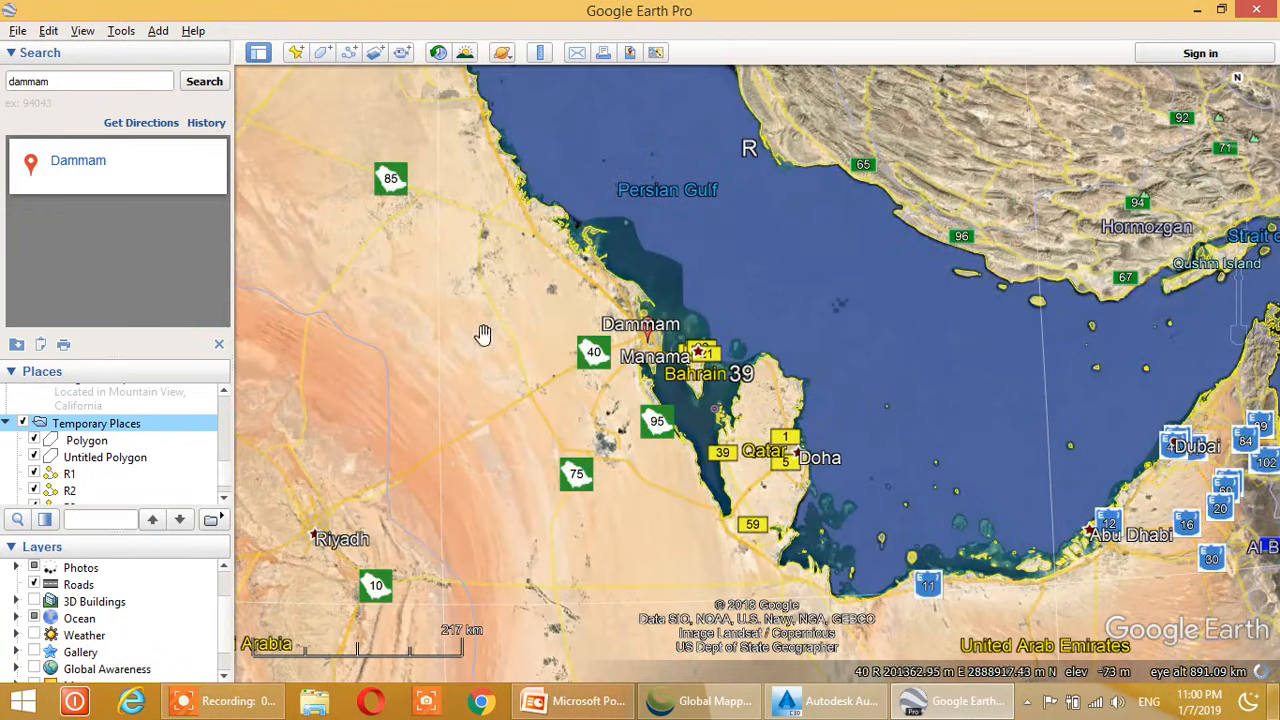
pyautogui.scroll(-4, 611, 384)
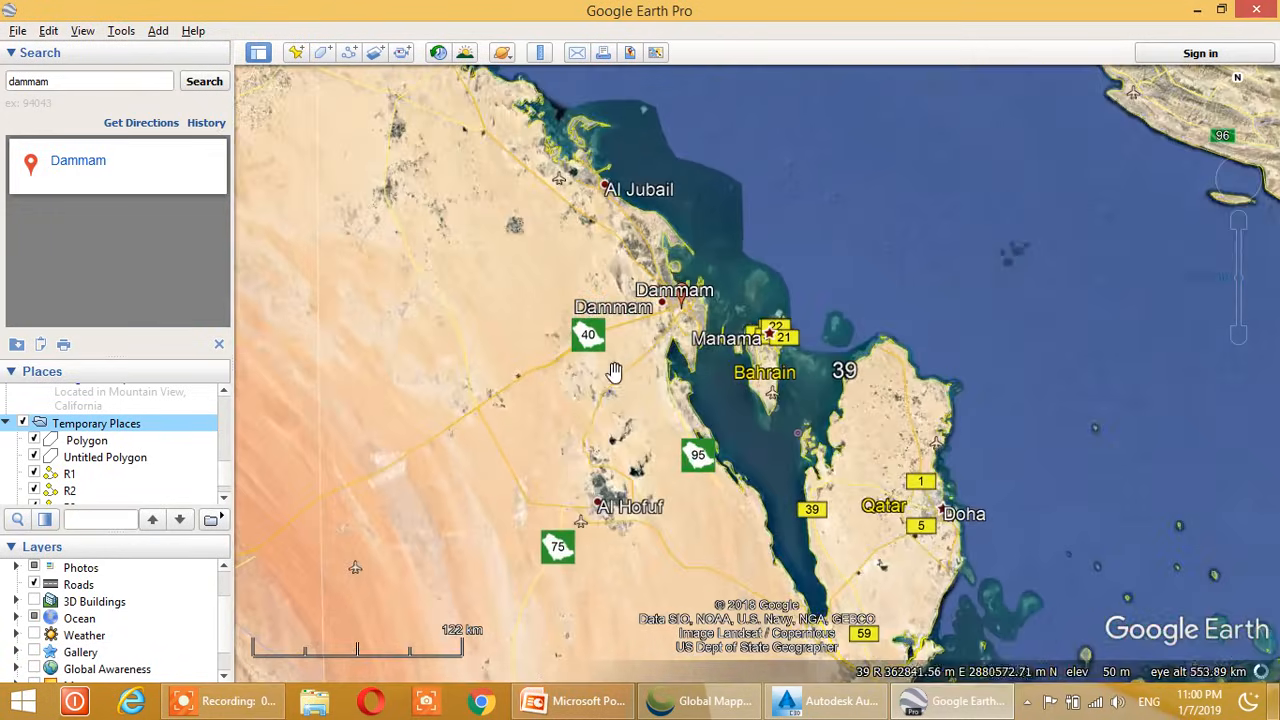
pyautogui.scroll(-3, 617, 365)
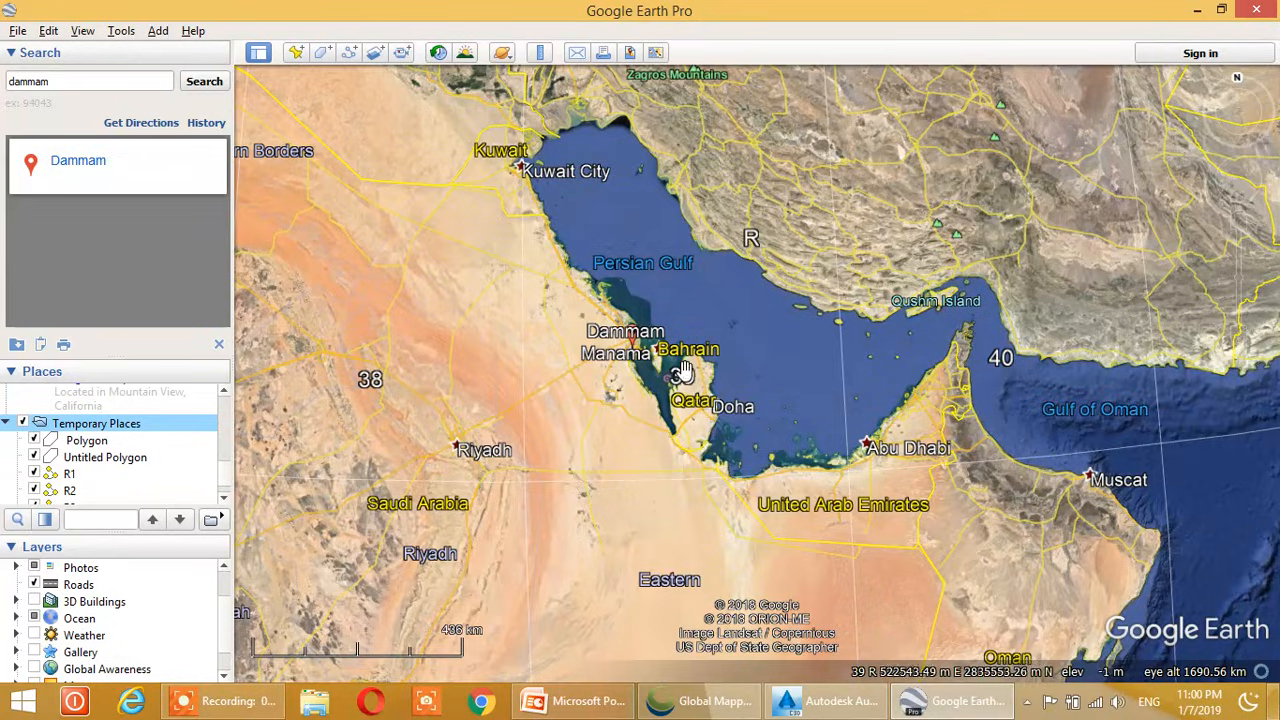
pyautogui.scroll(-3, 677, 374)
pyautogui.scroll(-5, 680, 380)
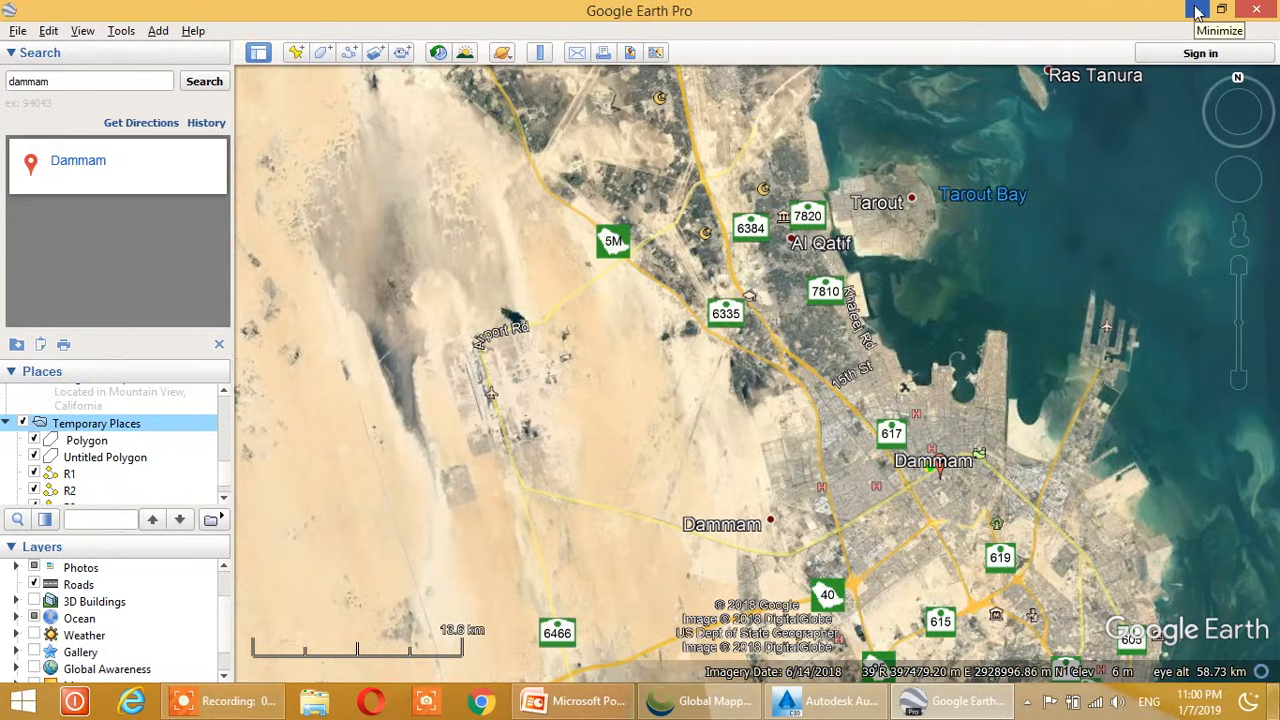
# Switch to Global Mapper and download ASTER GDEM v2 Worldwide Elevation Data for the current screen bounds
pyautogui.click(1198, 10)
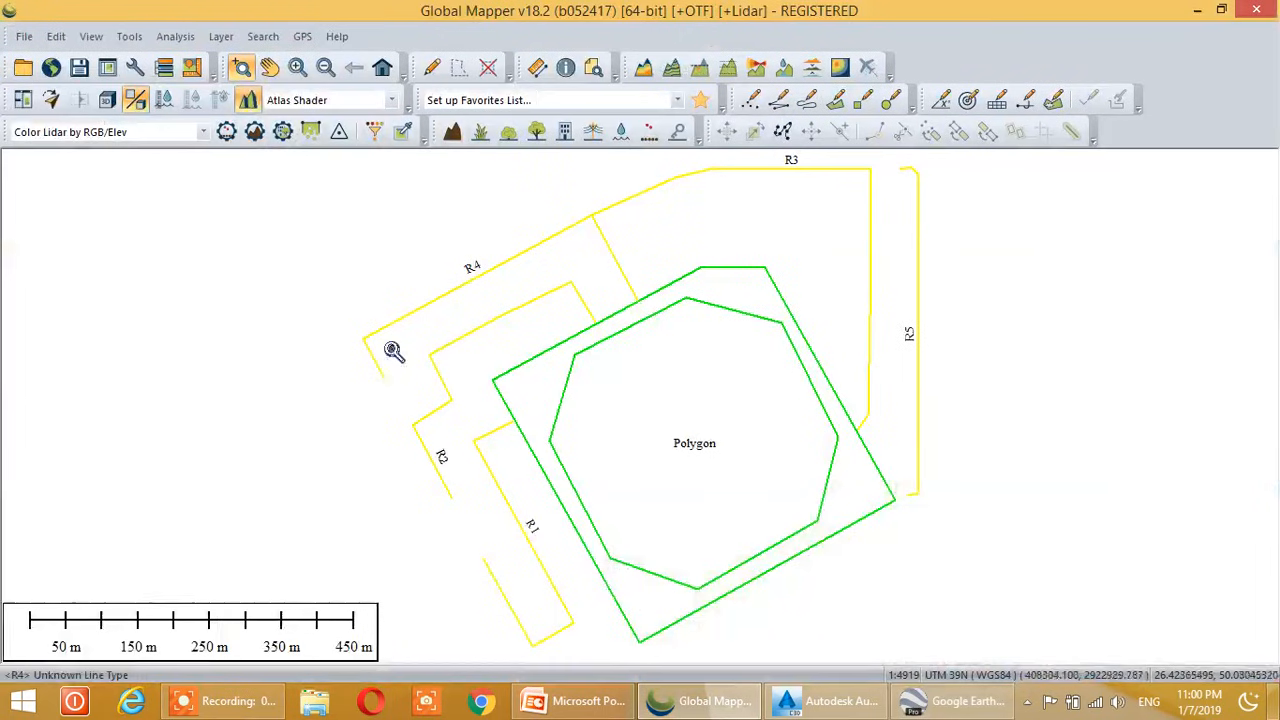
pyautogui.click(23, 37)
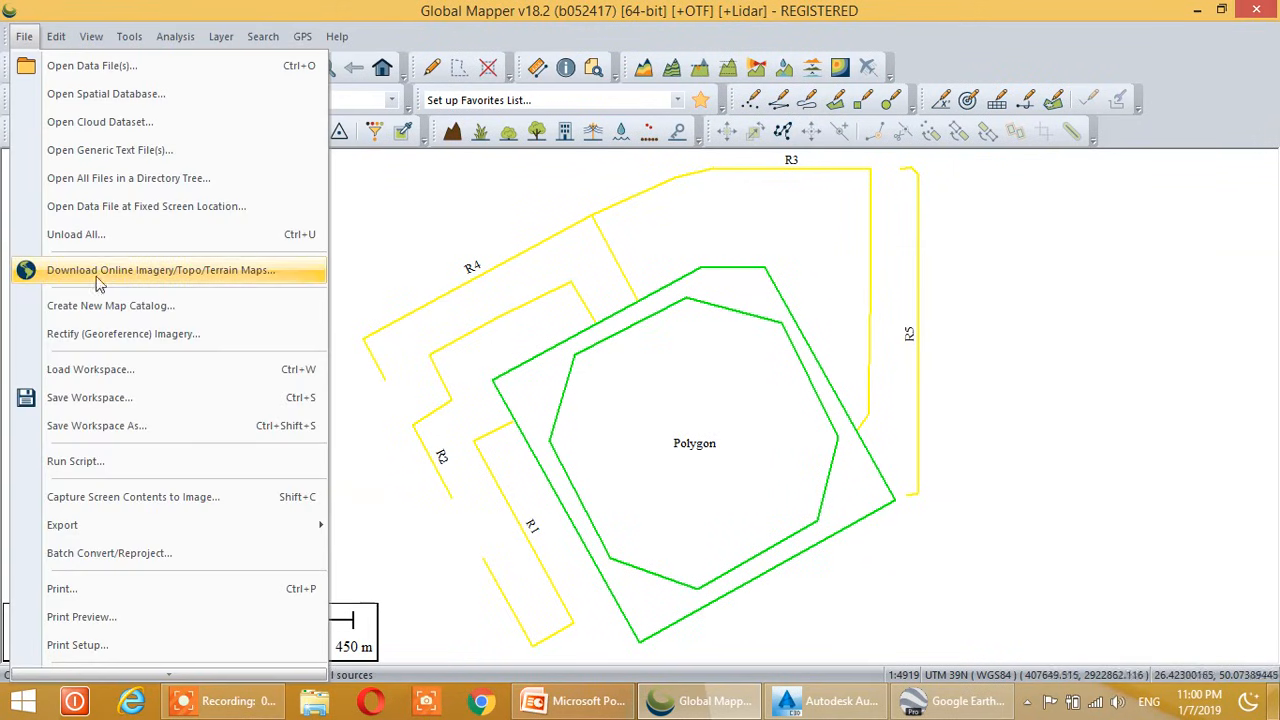
pyautogui.click(150, 272)
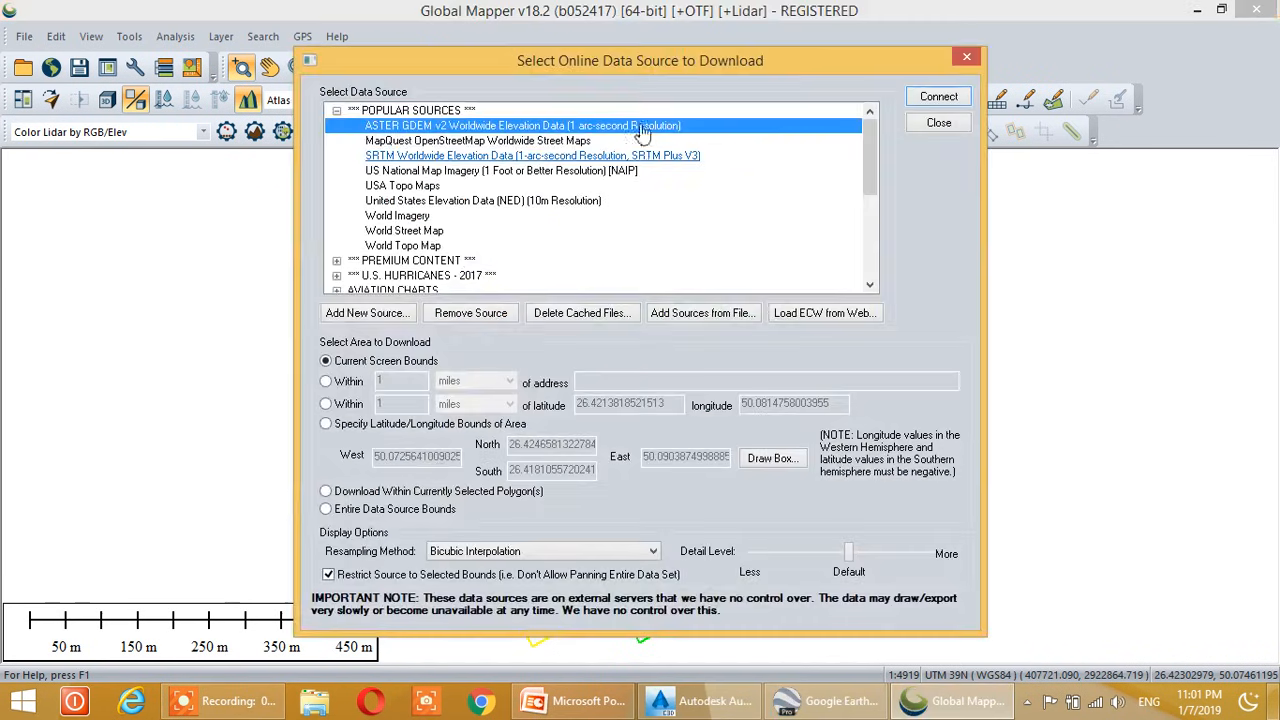
pyautogui.click(946, 98)
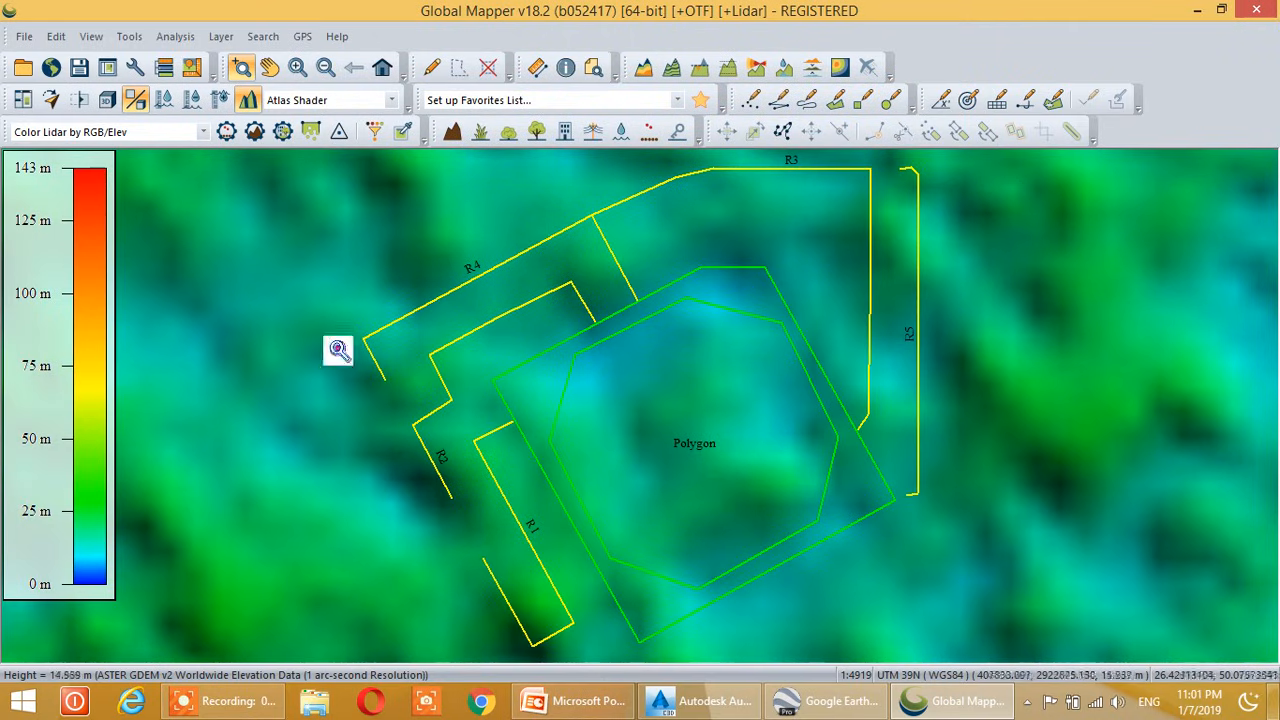
# Start a vector export of the loaded data in DWG format and accept the projection tip
pyautogui.click(26, 37)
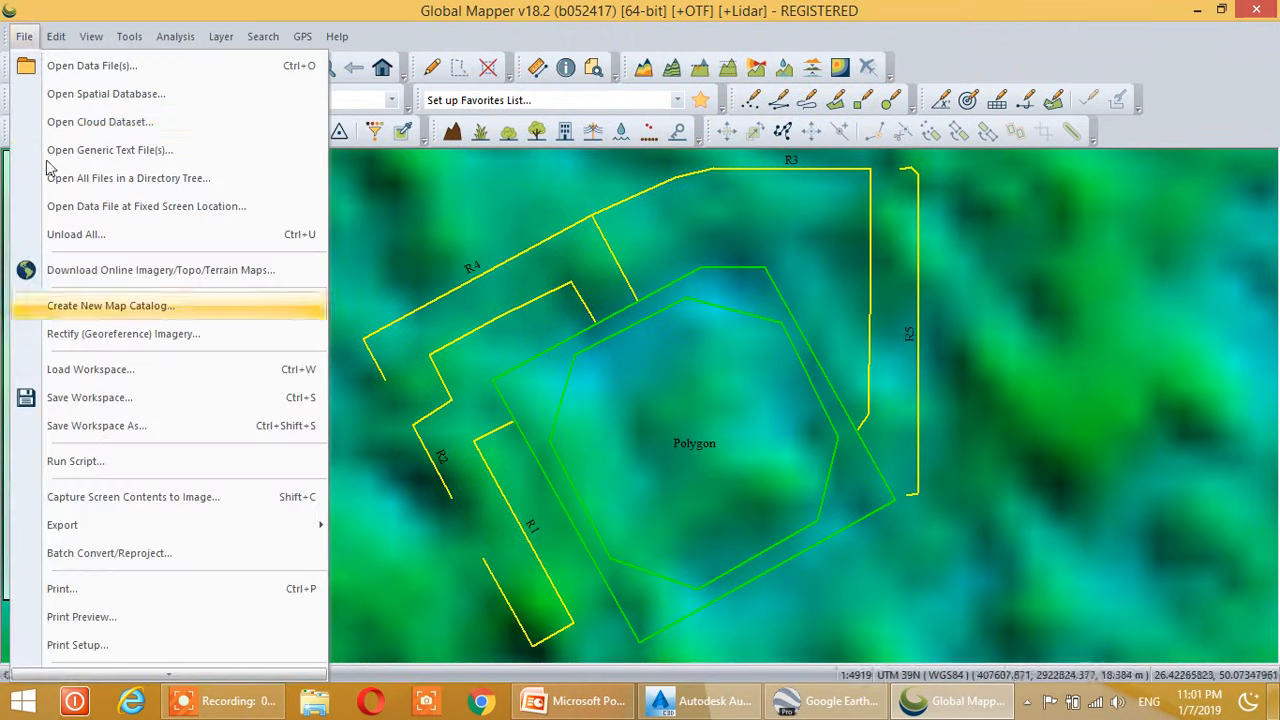
pyautogui.moveTo(105, 527)
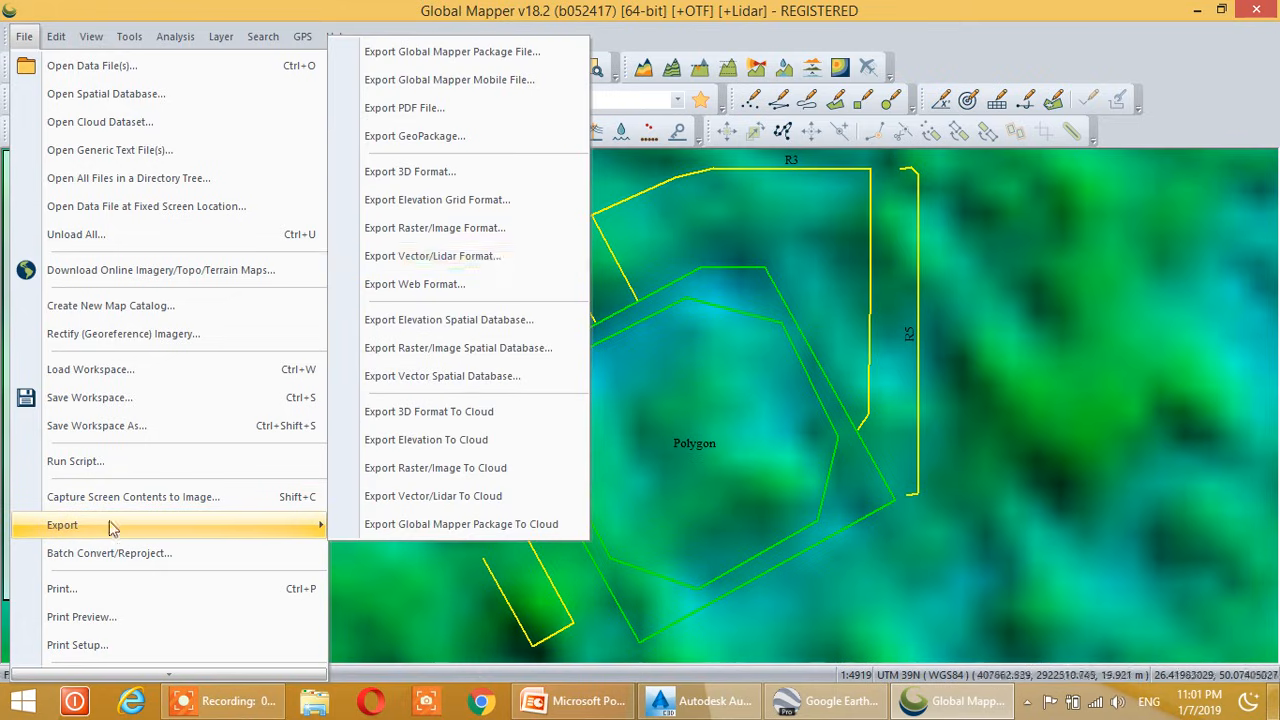
pyautogui.click(488, 260)
pyautogui.moveTo(563, 262); pyautogui.dragTo(533, 221)
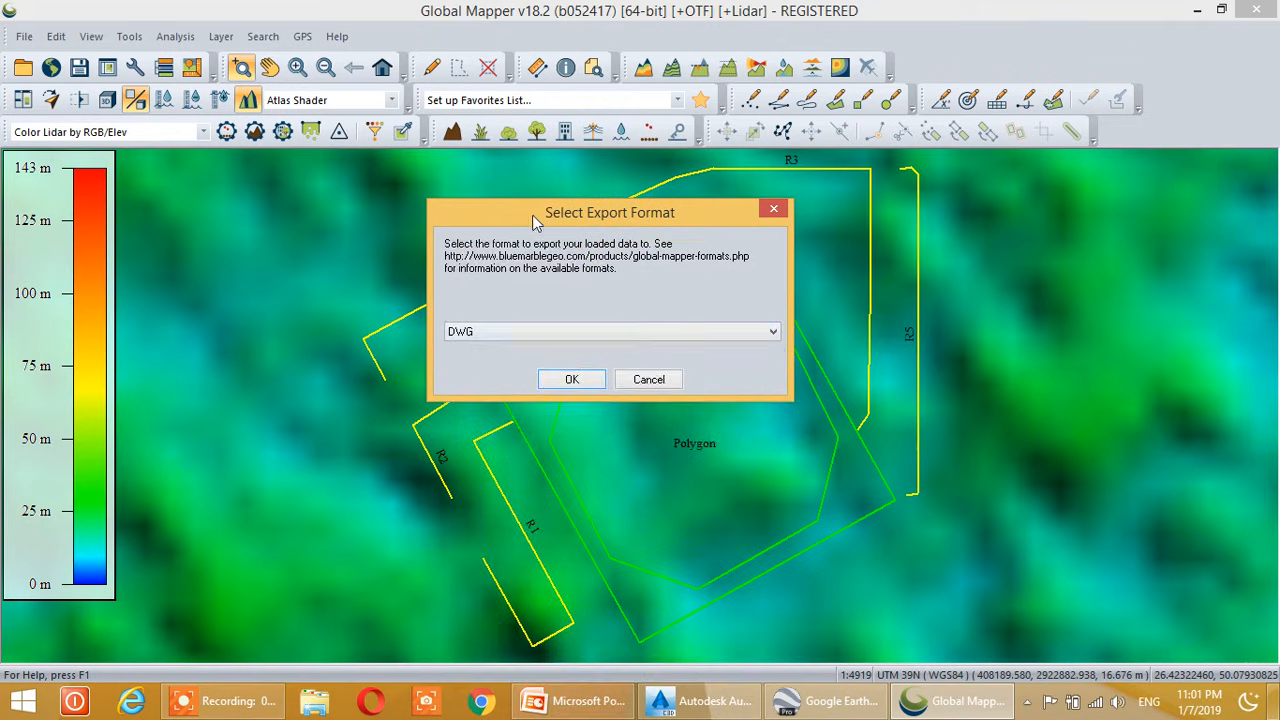
pyautogui.click(641, 331)
pyautogui.scroll(3, 497, 460)
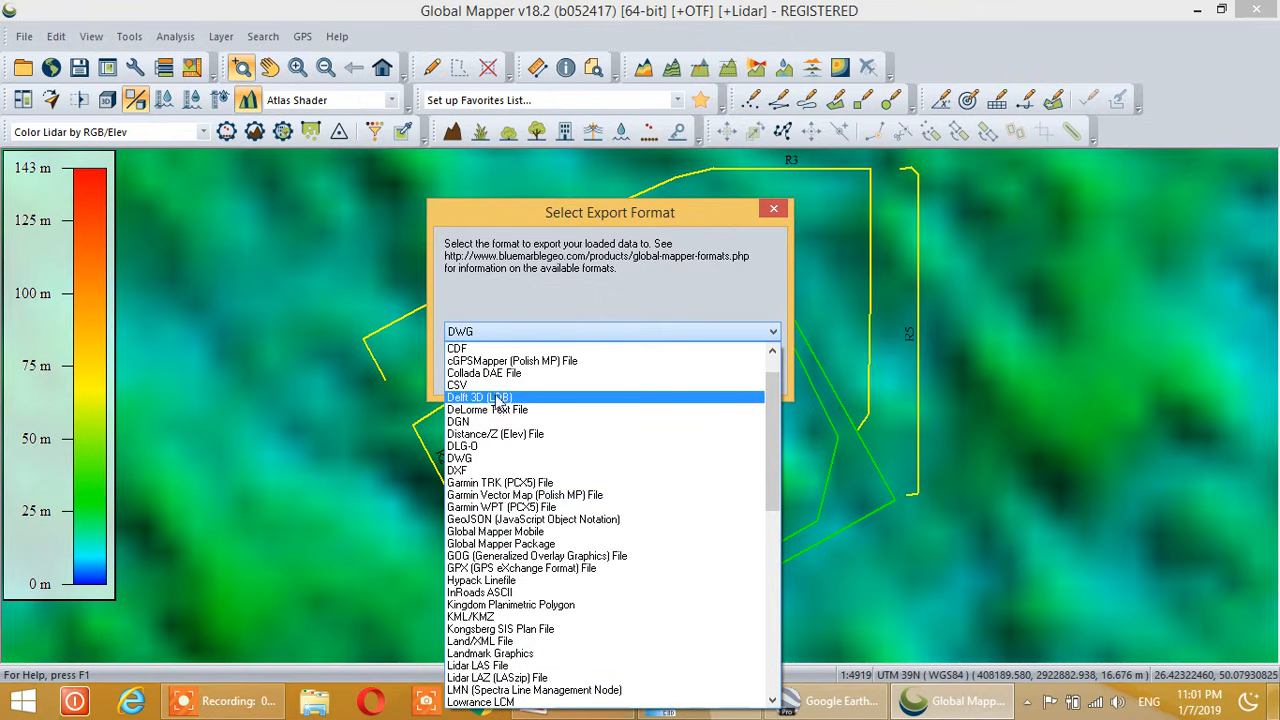
pyautogui.click(485, 458)
pyautogui.click(573, 380)
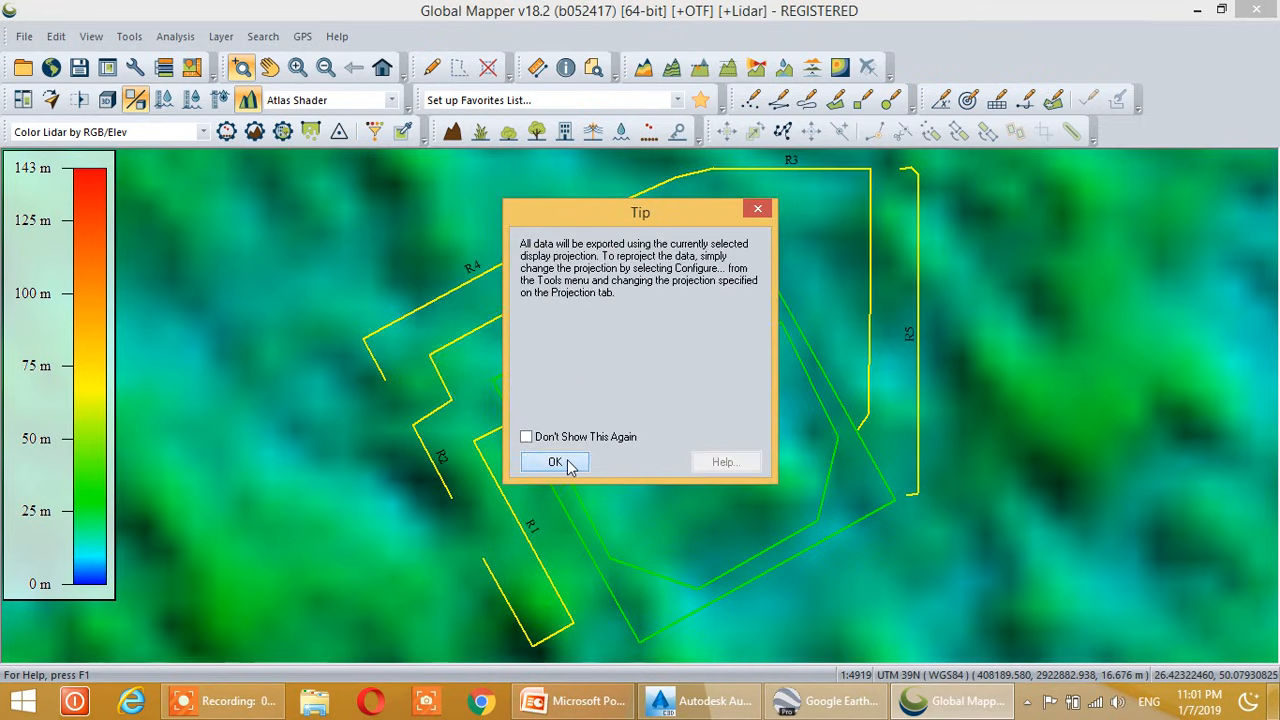
pyautogui.click(567, 467)
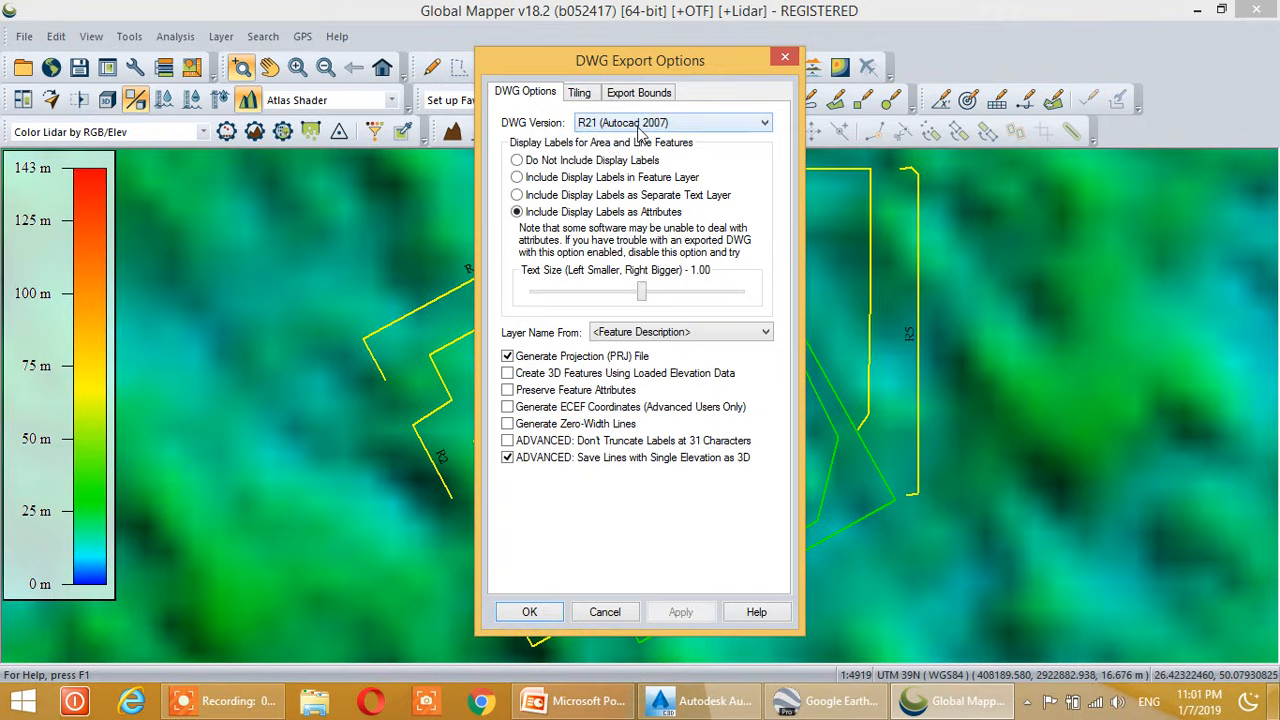
# Set the DWG version to R21 (Autocad 2007), enable creating 3D features from loaded elevation data, and accept the export options
pyautogui.click(671, 123)
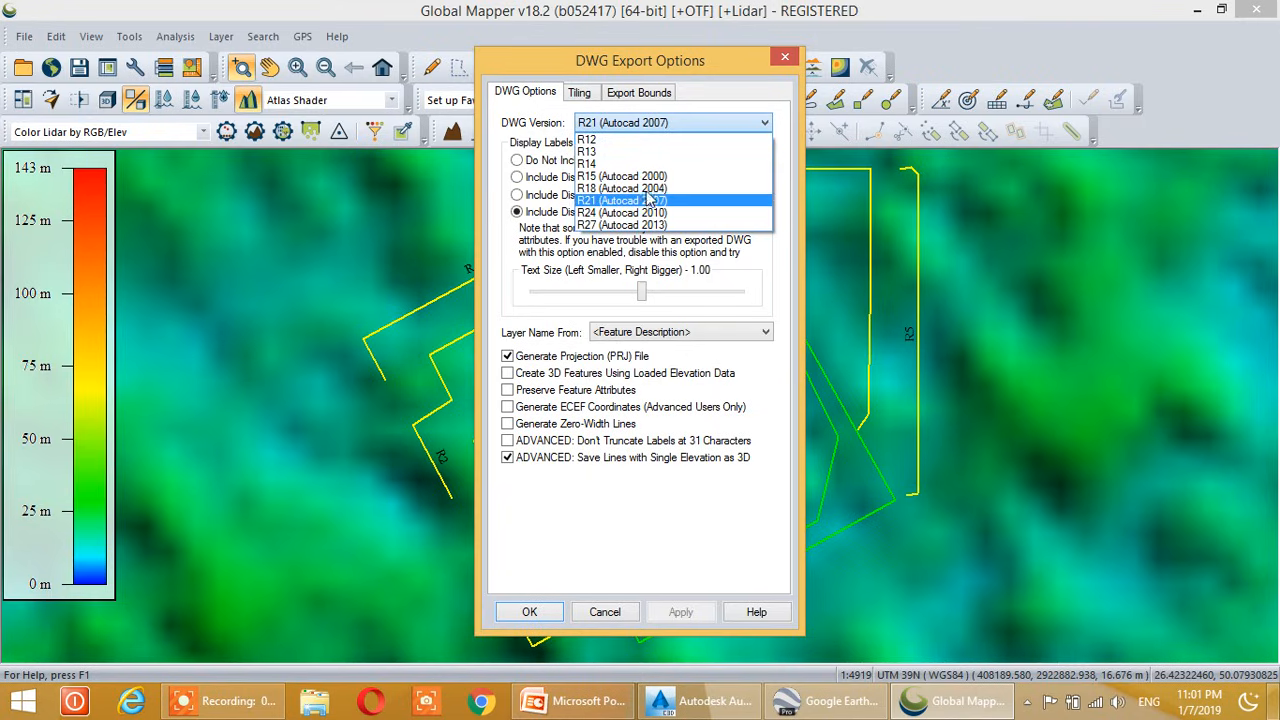
pyautogui.click(644, 201)
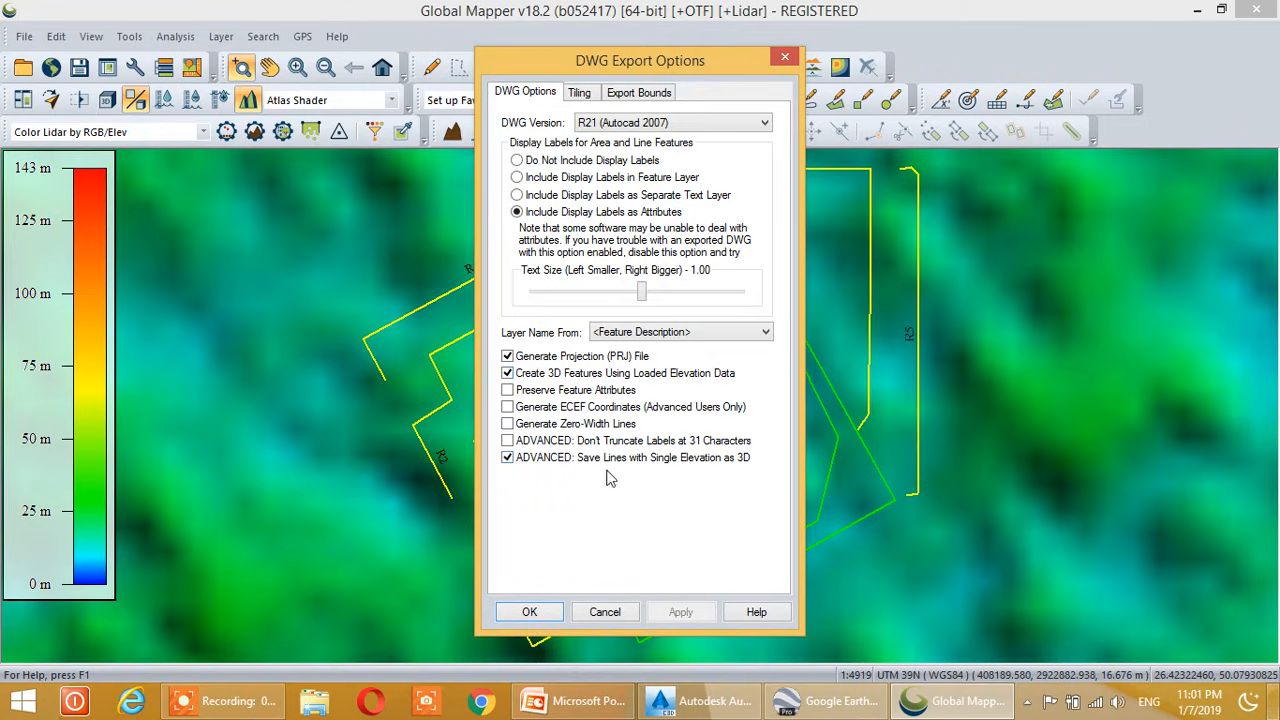
pyautogui.click(541, 617)
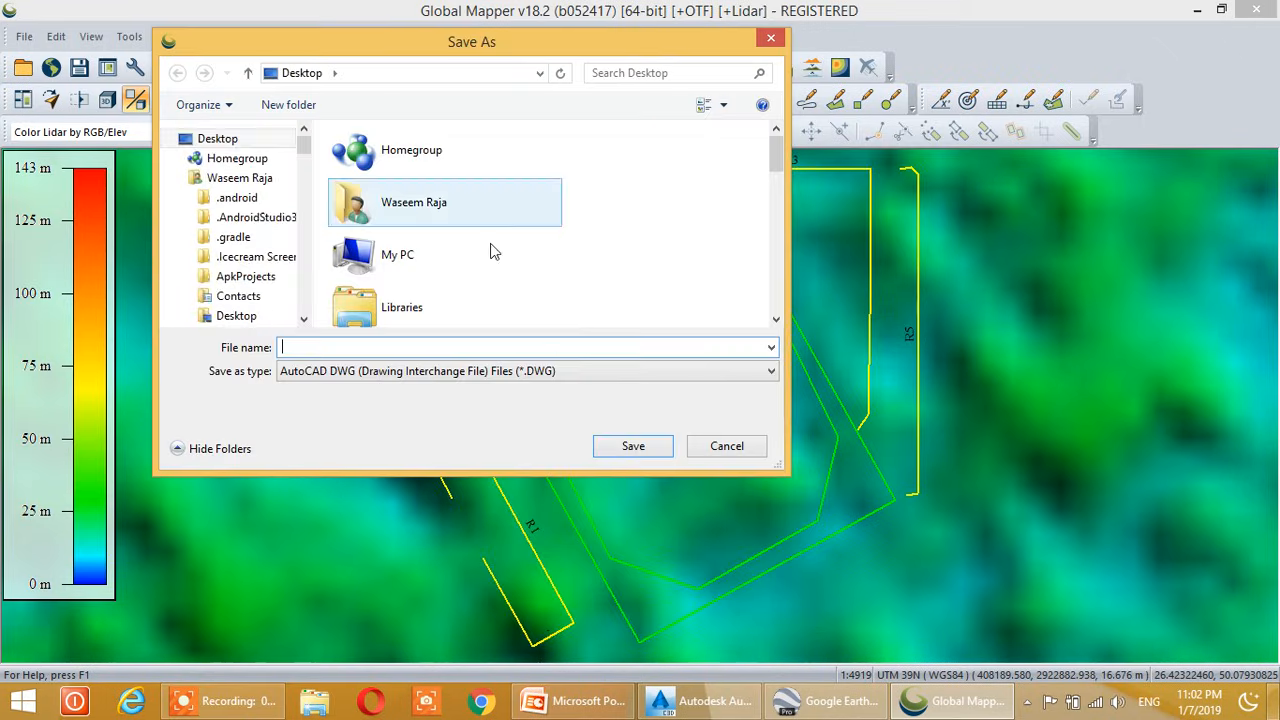
# Save the exported drawing to the Desktop as the DWG file Dwg2
pyautogui.moveTo(535, 48); pyautogui.dragTo(687, 156)
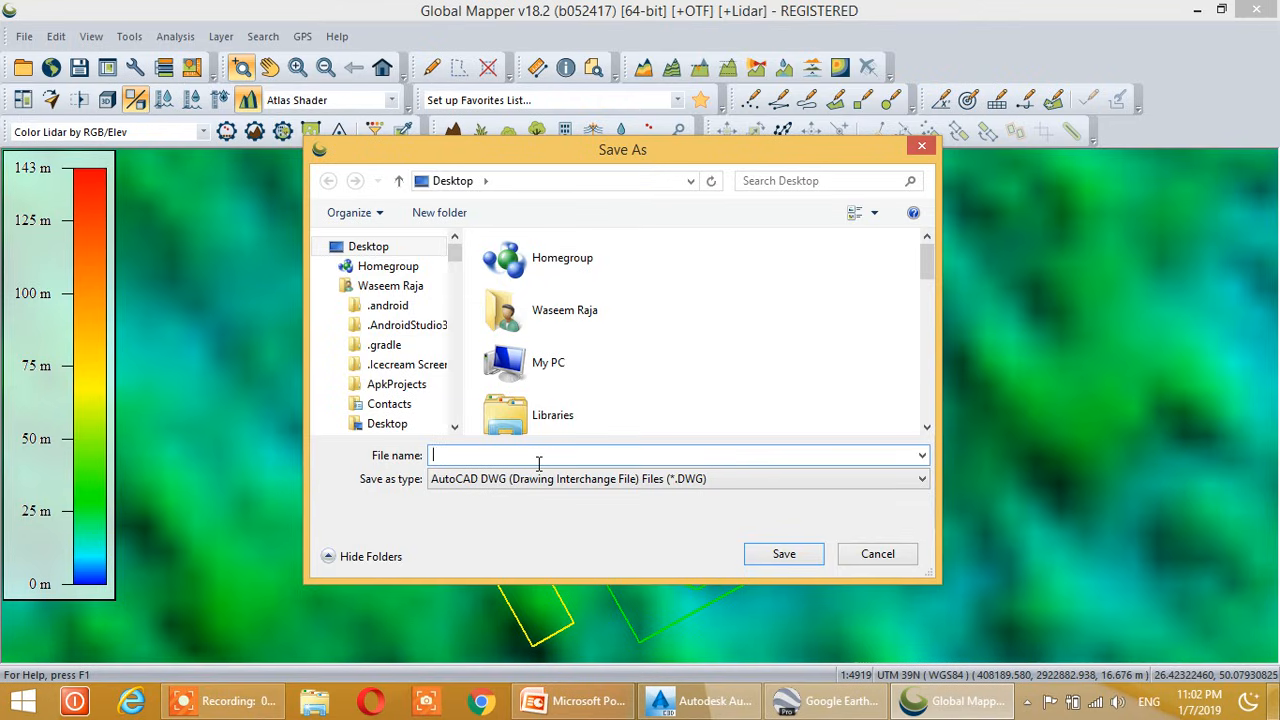
pyautogui.write('Dwg1')
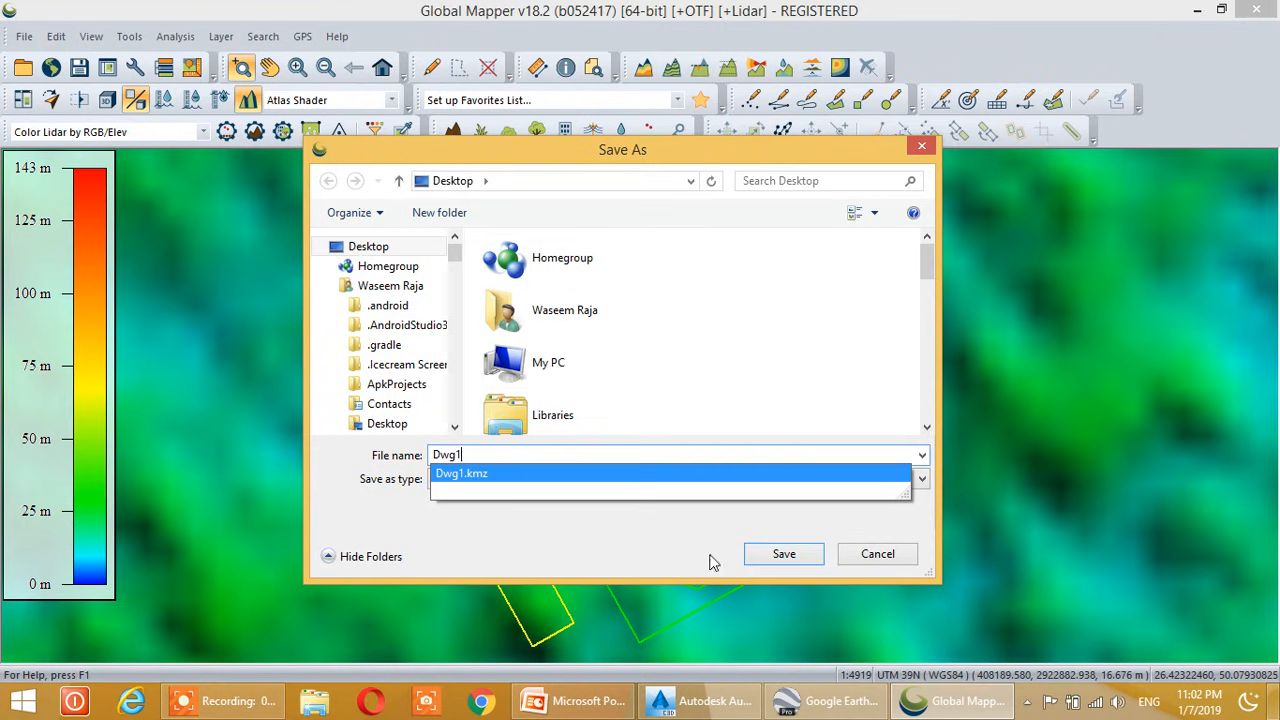
pyautogui.press('BackSpace')
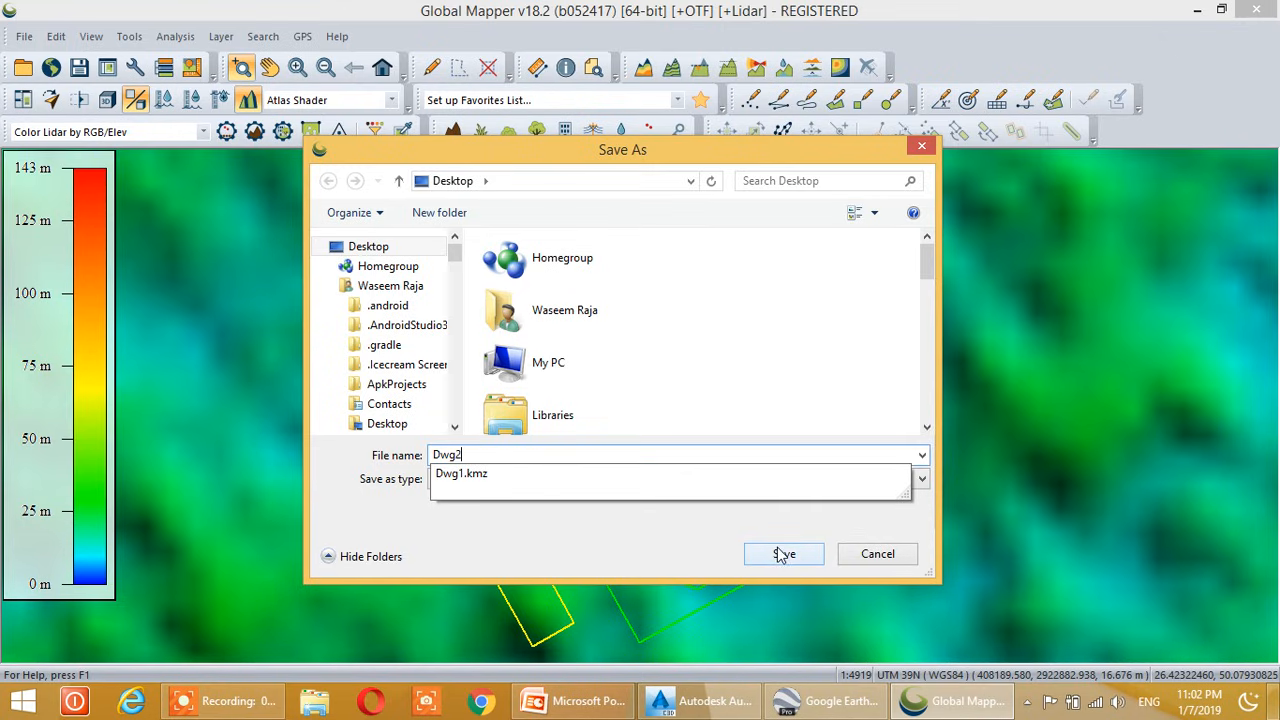
pyautogui.click(807, 556)
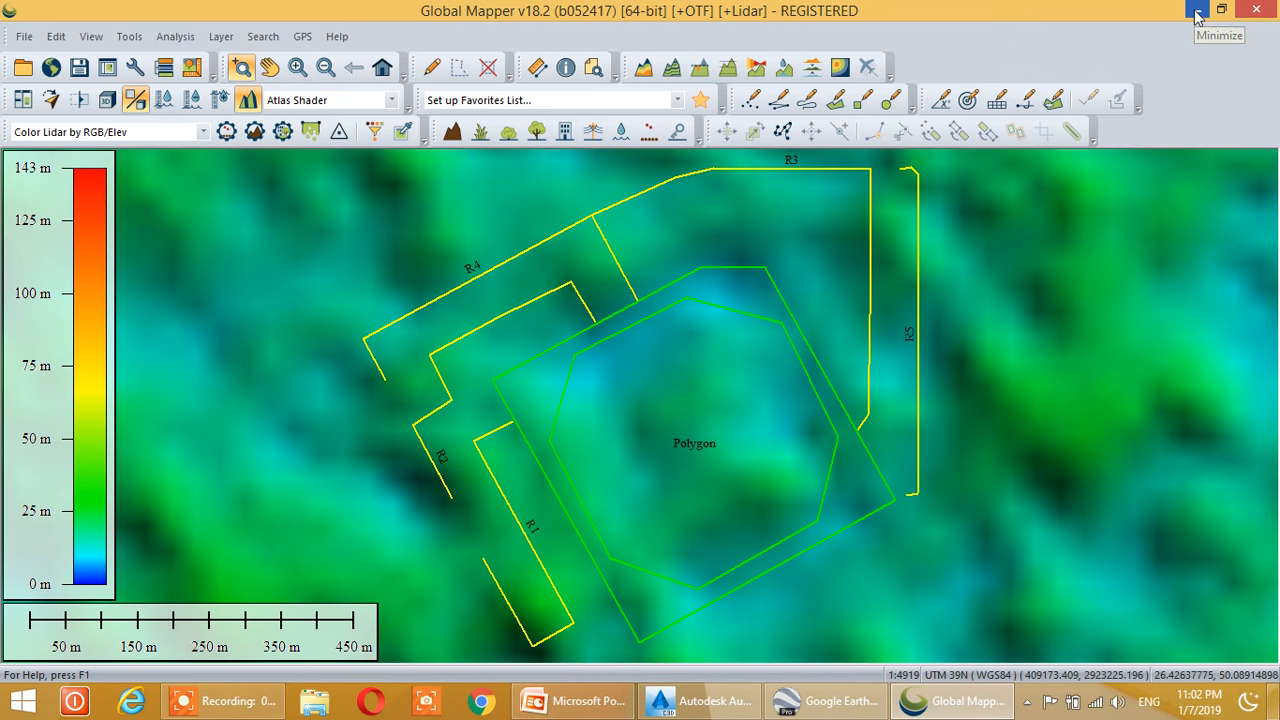
# Switch to AutoCAD Civil 3D and open Dwg2.DWG from the Desktop, continuing past the foreign-file notice
pyautogui.click(1197, 12)
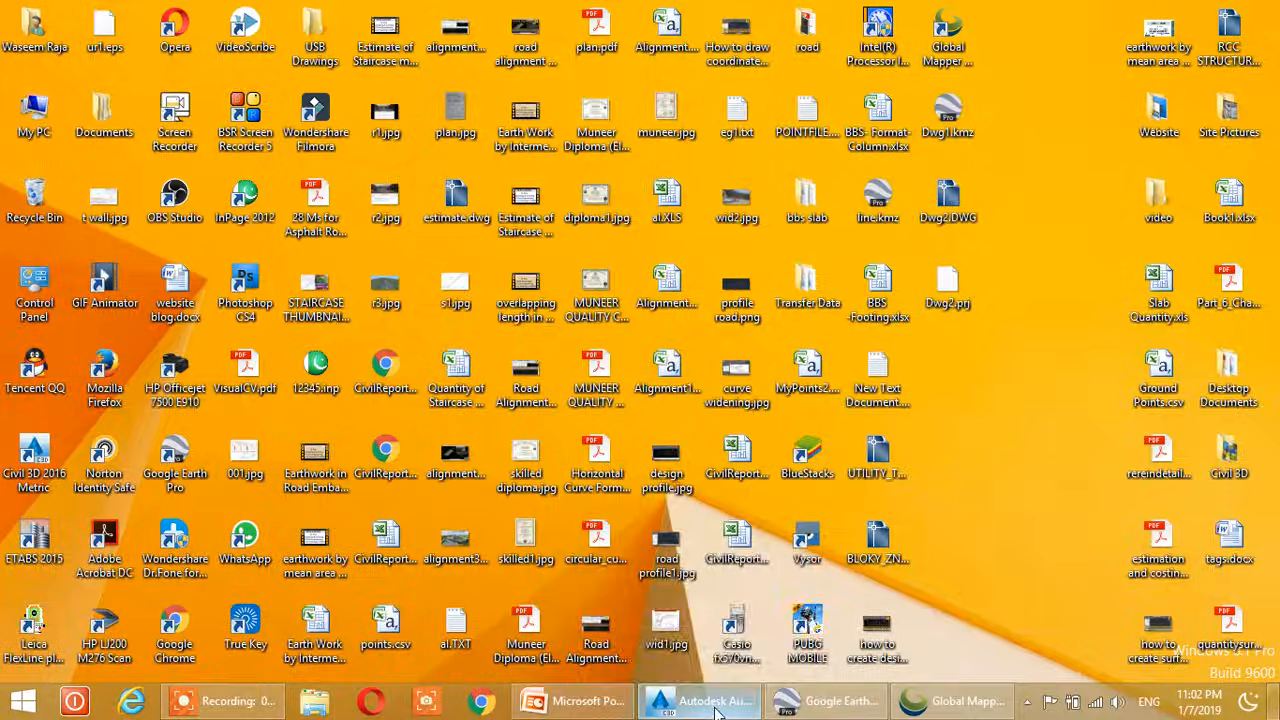
pyautogui.moveTo(716, 712)
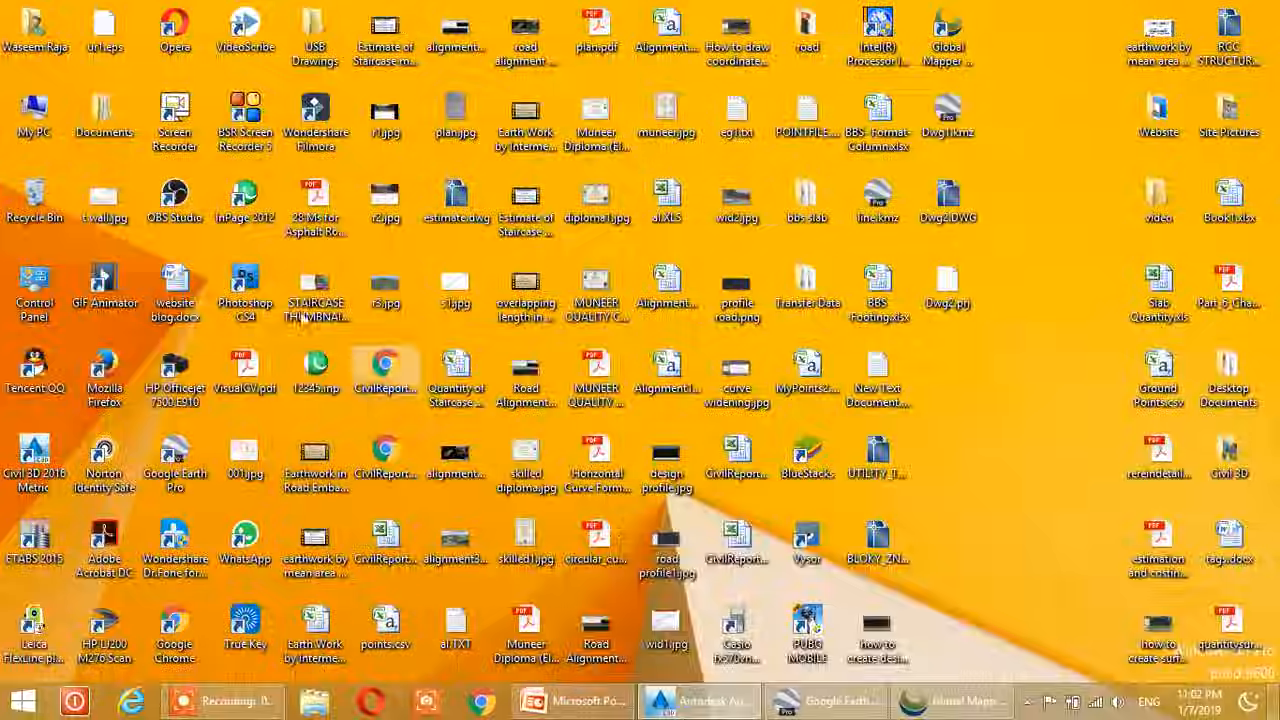
pyautogui.click(700, 700)
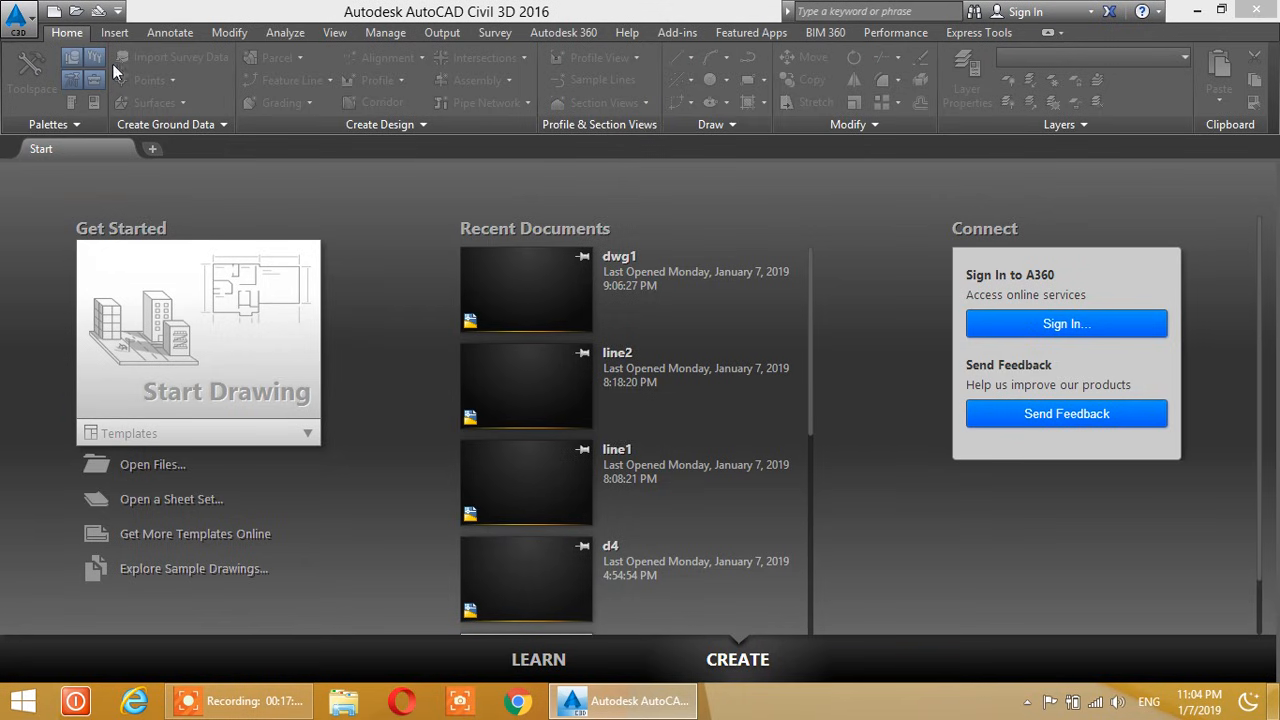
pyautogui.click(76, 13)
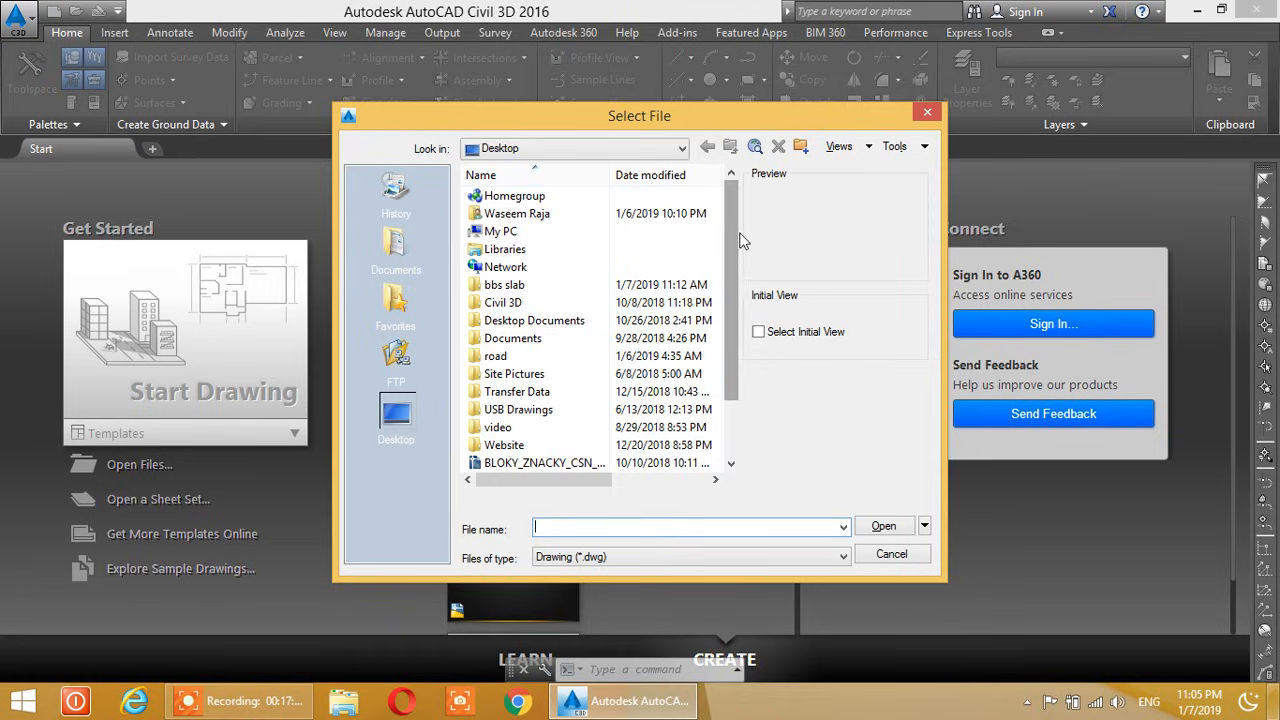
pyautogui.moveTo(732, 232); pyautogui.dragTo(731, 305)
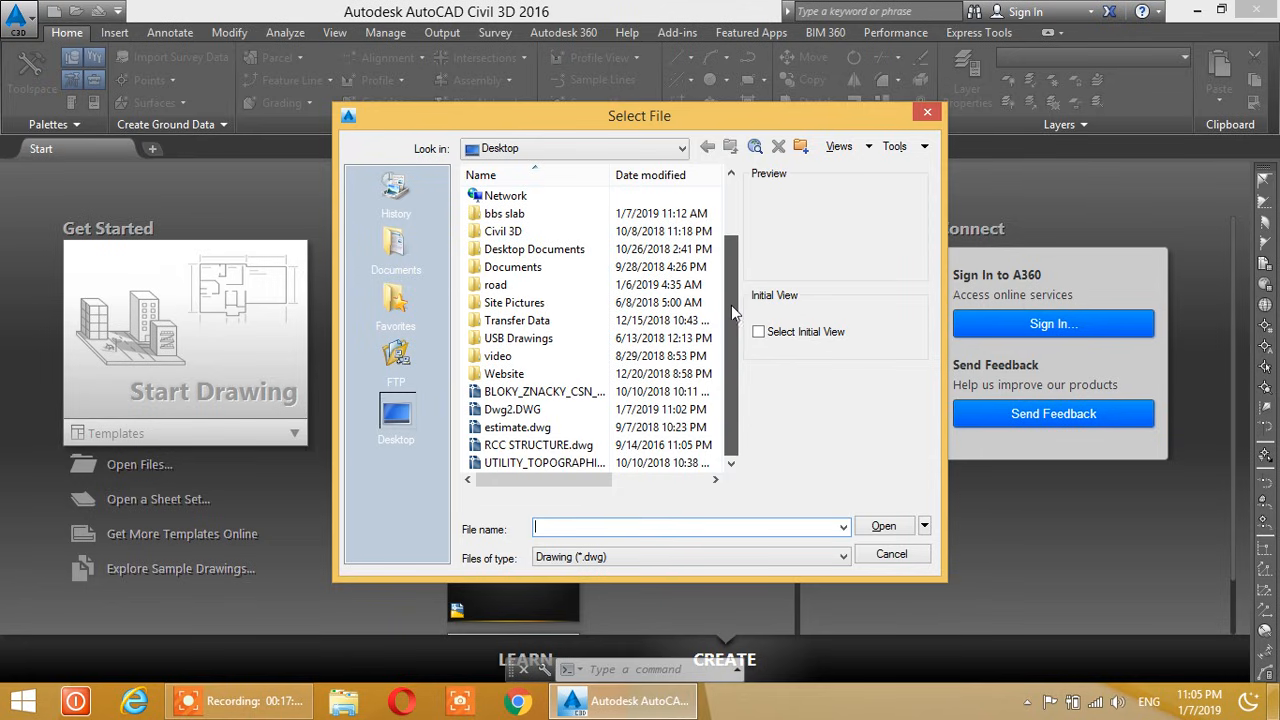
pyautogui.click(513, 416)
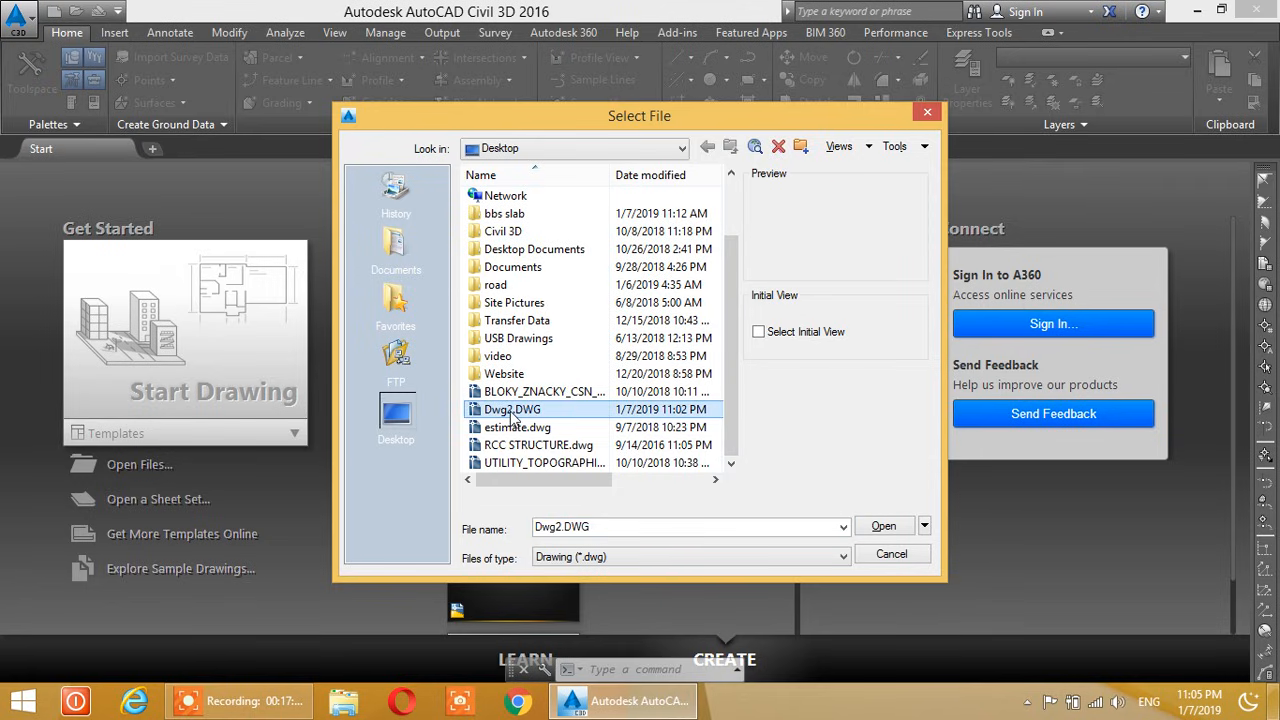
pyautogui.click(898, 532)
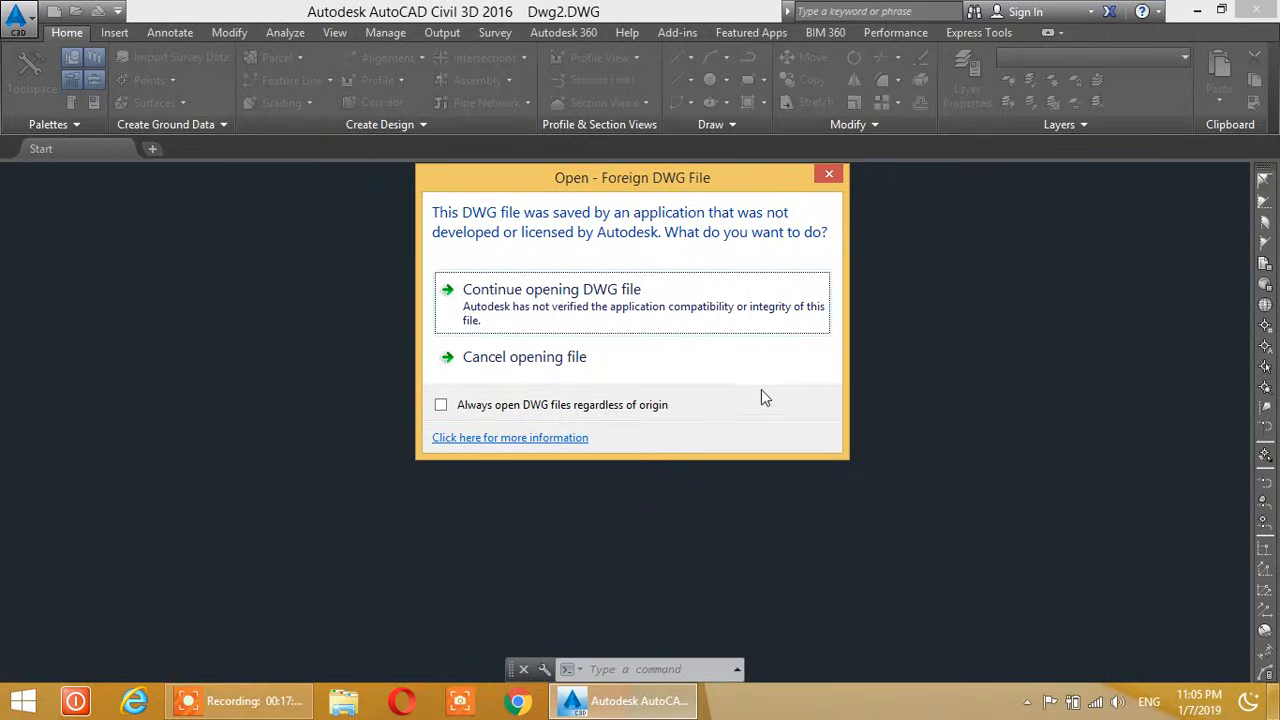
pyautogui.click(578, 305)
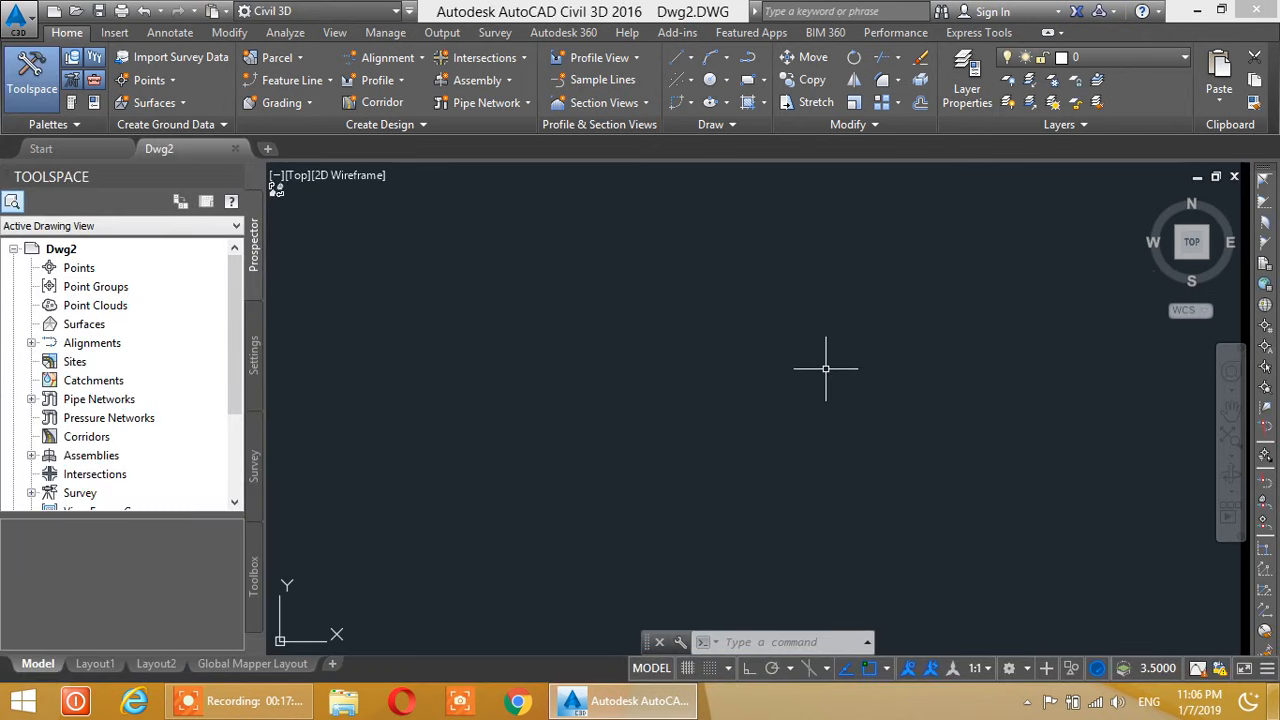
# Zoom the drawing to its extents to show all exported polygons and paths
pyautogui.click(776, 645)
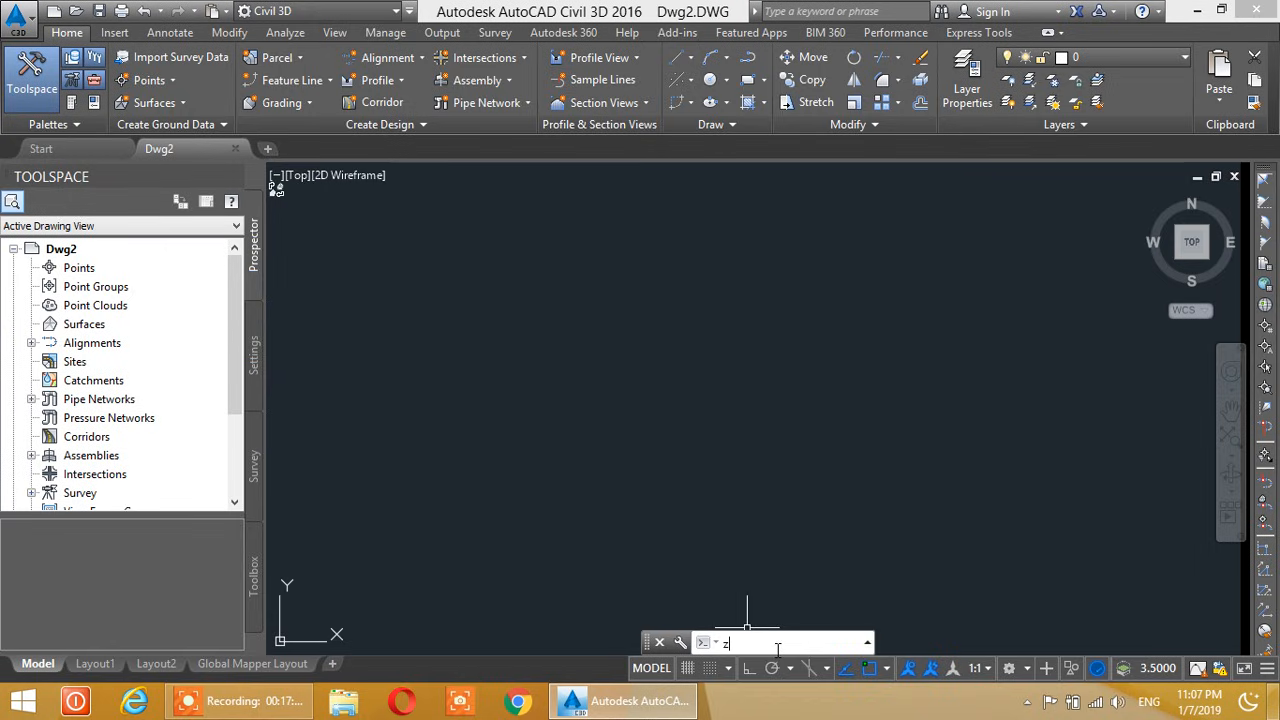
pyautogui.write('z')
pyautogui.press('Return')
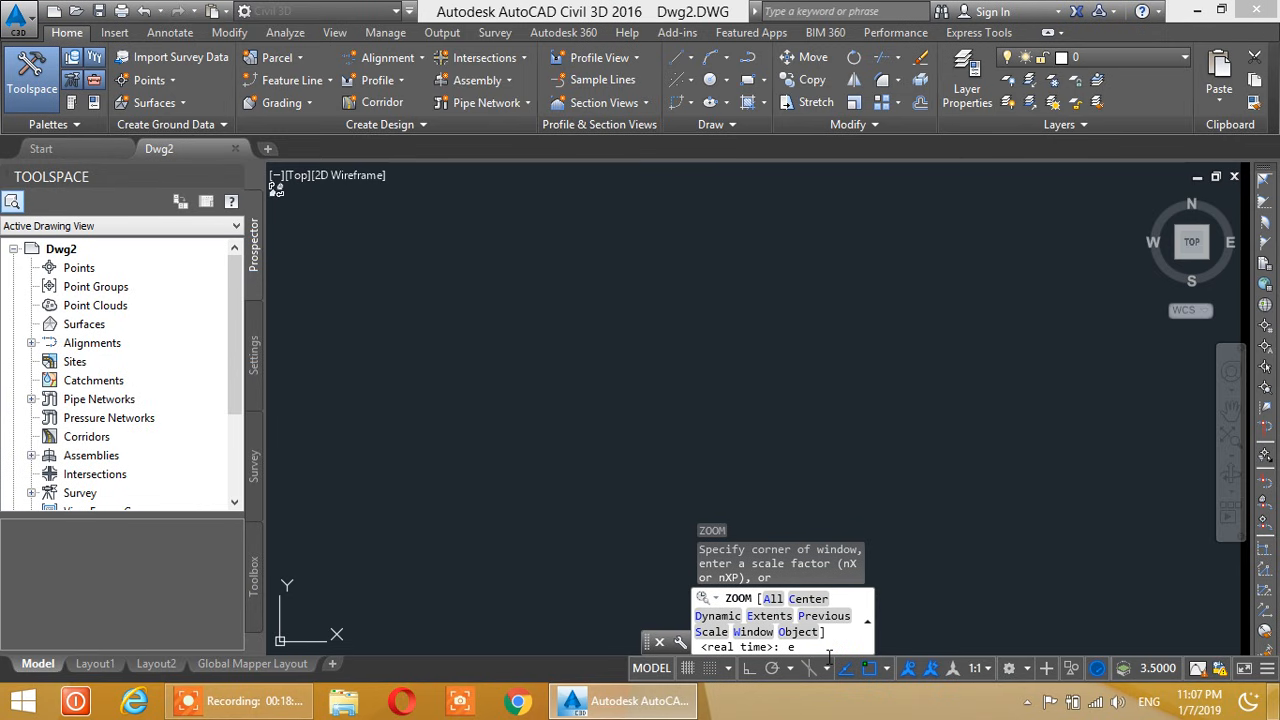
pyautogui.press('Return')
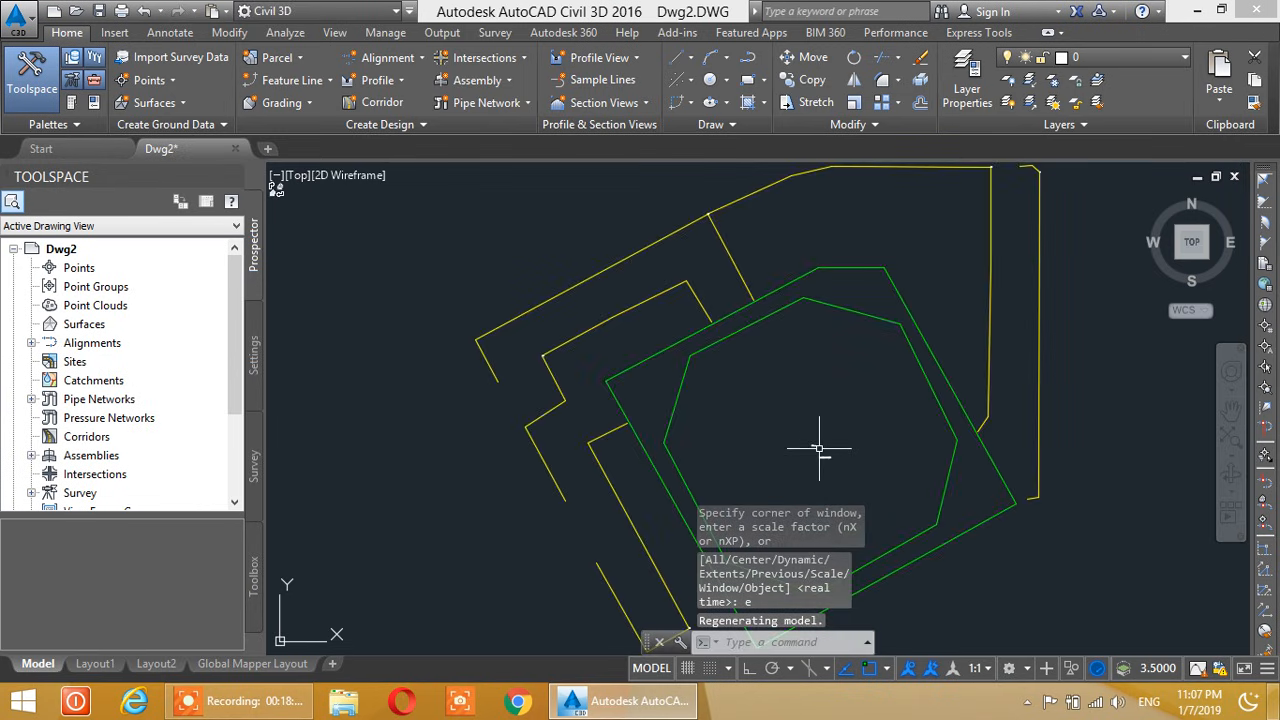
# Delete the two text labels inside the inner green polygon
pyautogui.scroll(-2, 819, 448)
pyautogui.moveTo(819, 448)
pyautogui.mouseDown(button='middle')
pyautogui.moveTo(983, 453)
pyautogui.moveTo(967, 431)
pyautogui.moveTo(751, 371)
pyautogui.mouseUp(button='middle')
pyautogui.scroll(8, 751, 375)
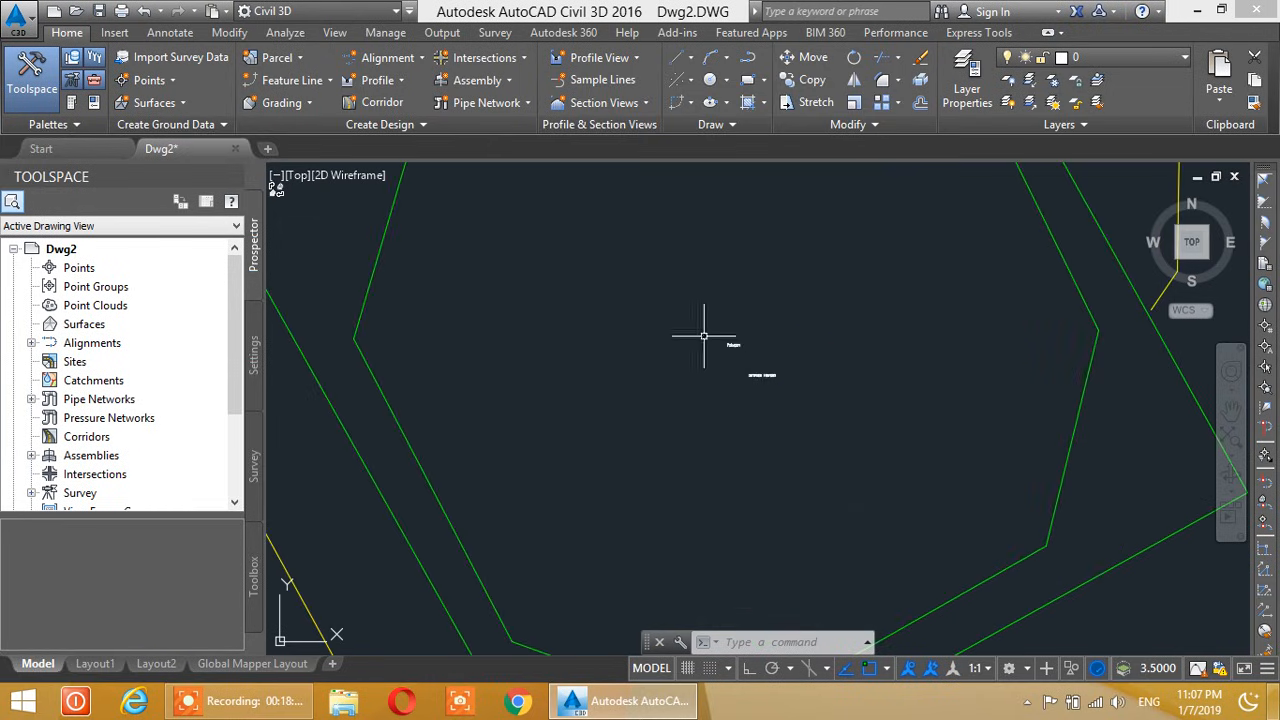
pyautogui.click(697, 315)
pyautogui.click(826, 416)
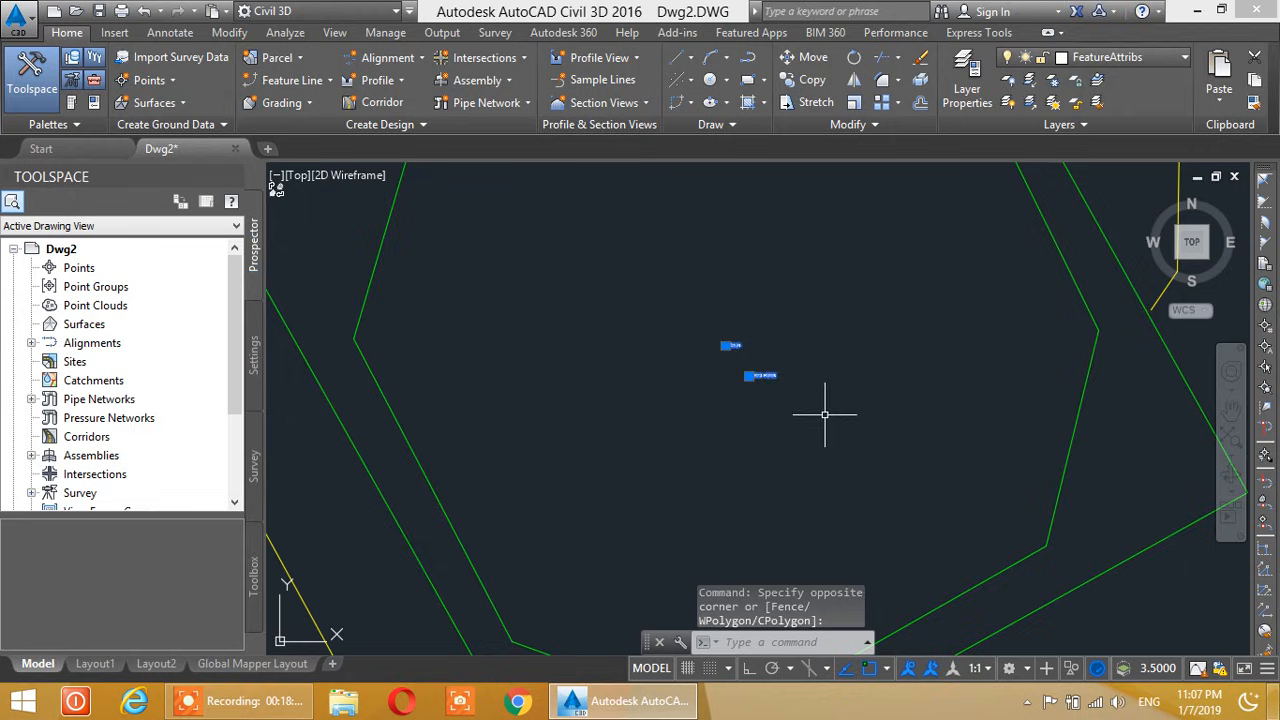
pyautogui.press('Delete')
# Delete the R2 text label at the corner of the inner yellow path northwest of the polygons
pyautogui.scroll(-3, 734, 291)
pyautogui.moveTo(734, 291)
pyautogui.mouseDown(button='middle')
pyautogui.moveTo(874, 453)
pyautogui.moveTo(777, 371)
pyautogui.moveTo(1031, 423)
pyautogui.mouseUp(button='middle')
pyautogui.scroll(6, 765, 380)
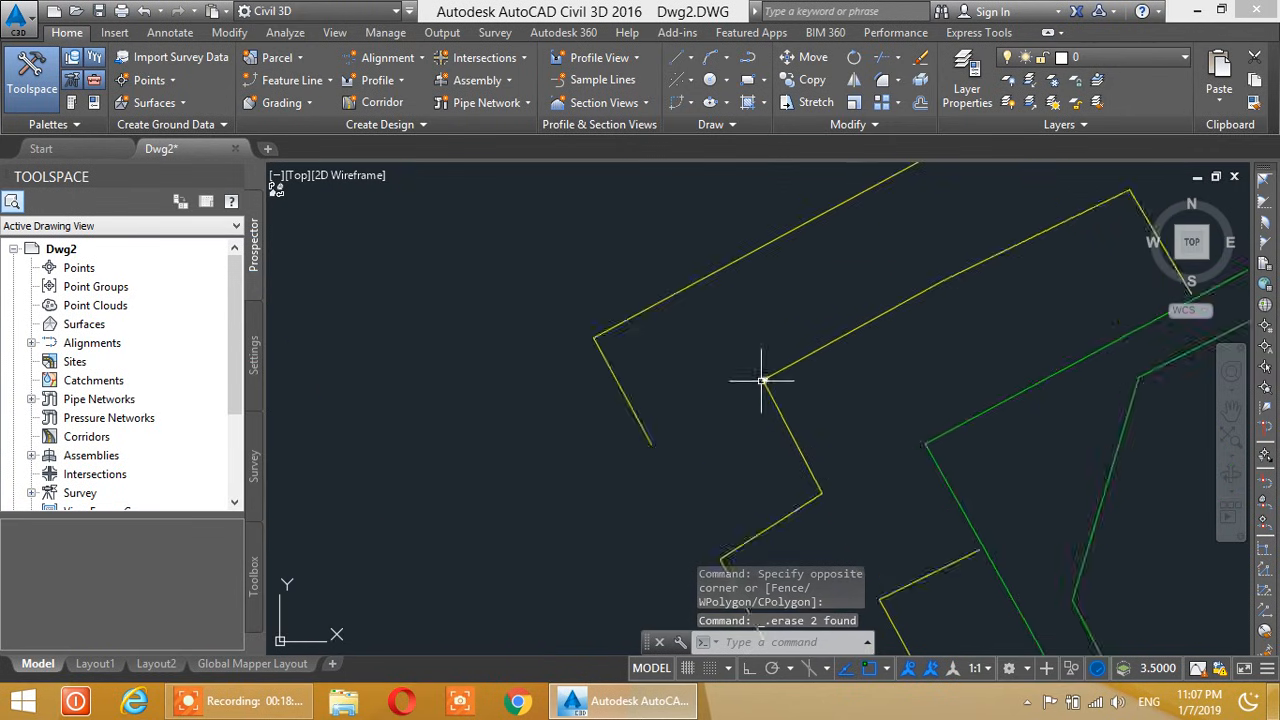
pyautogui.click(765, 296)
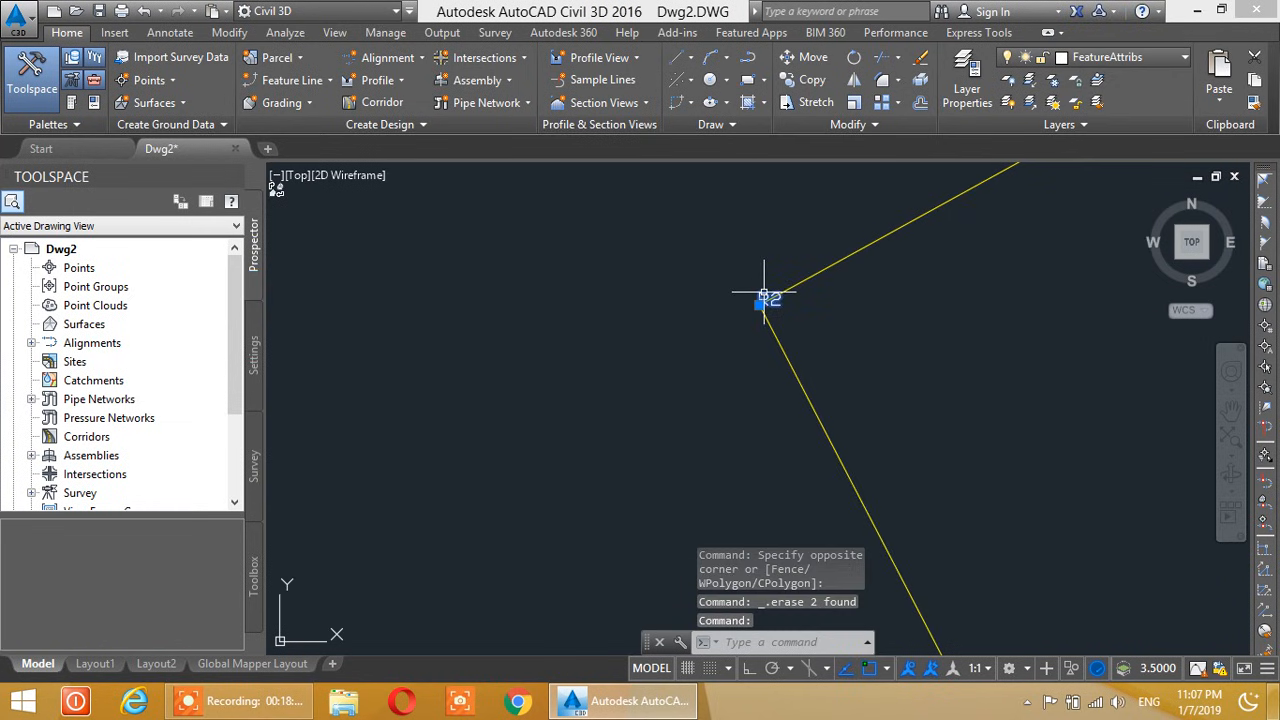
pyautogui.press('Delete')
# Delete the R4 text label where the branch meets the outer northwestern yellow path
pyautogui.scroll(-3, 763, 286)
pyautogui.moveTo(763, 286)
pyautogui.mouseDown(button='middle')
pyautogui.moveTo(794, 358)
pyautogui.moveTo(1001, 296)
pyautogui.moveTo(686, 371)
pyautogui.mouseUp(button='middle')
pyautogui.scroll(5, 854, 380)
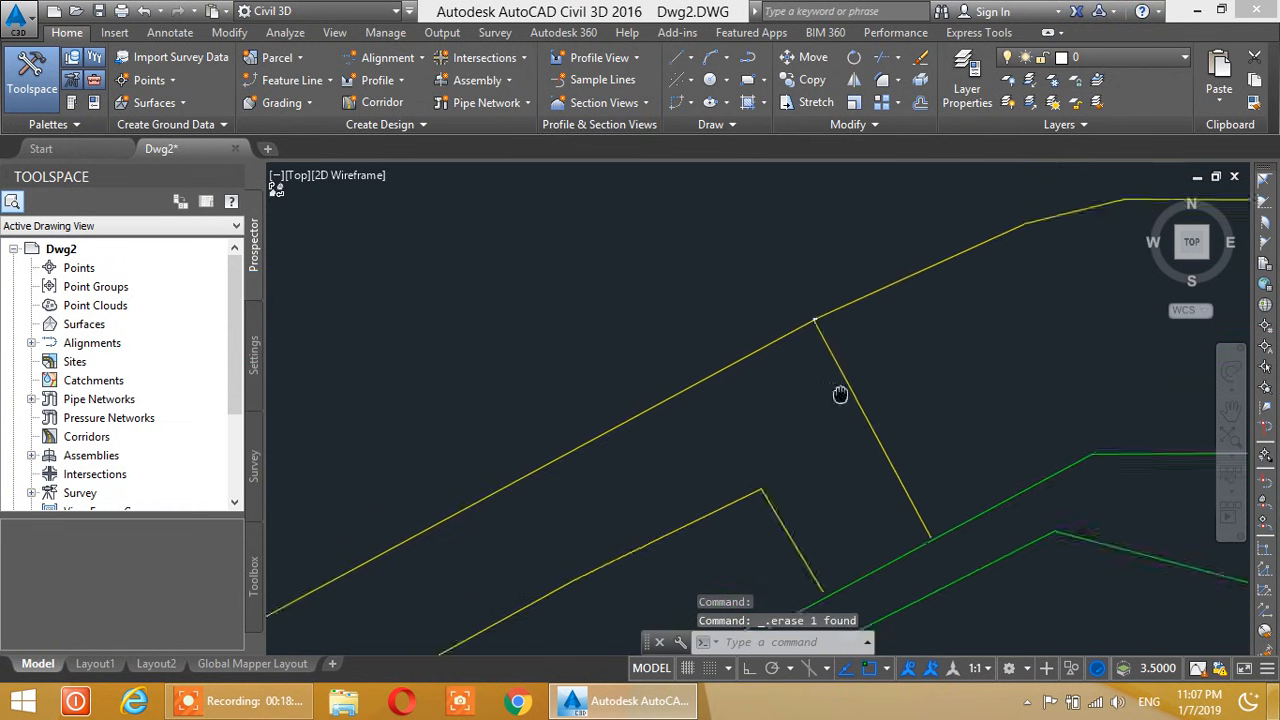
pyautogui.scroll(1, 740, 280)
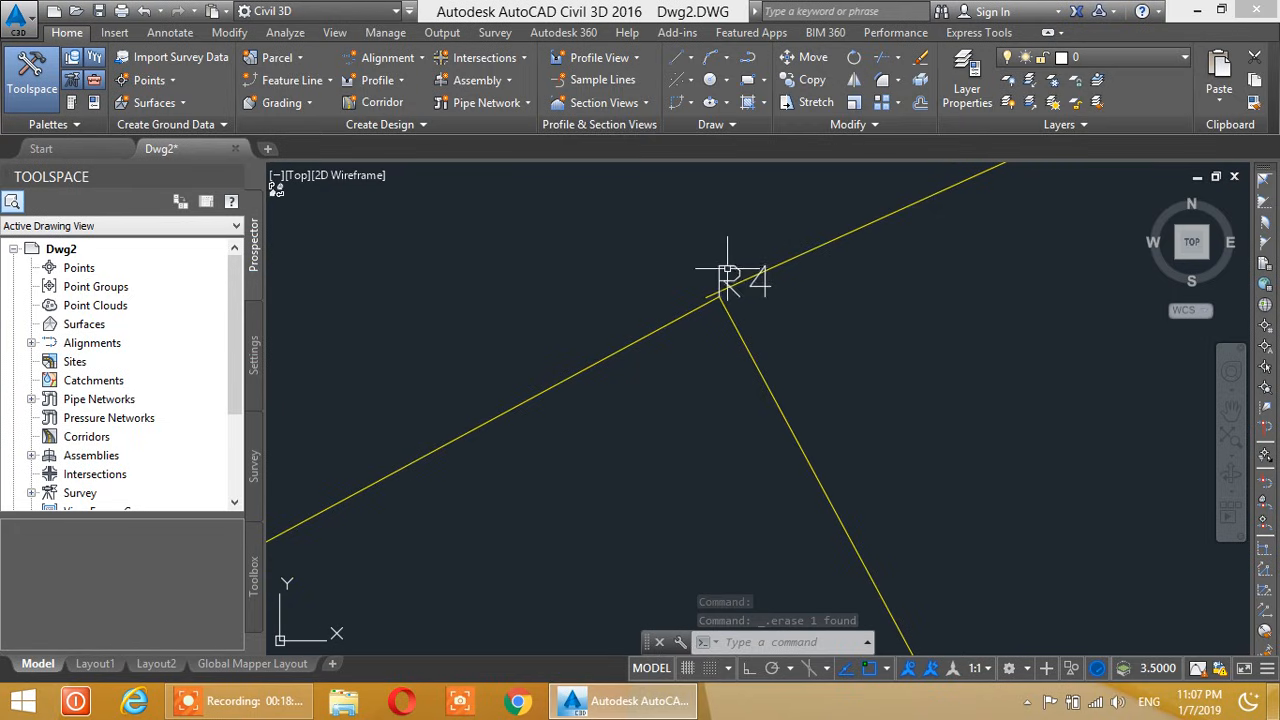
pyautogui.click(728, 268)
pyautogui.click(739, 250)
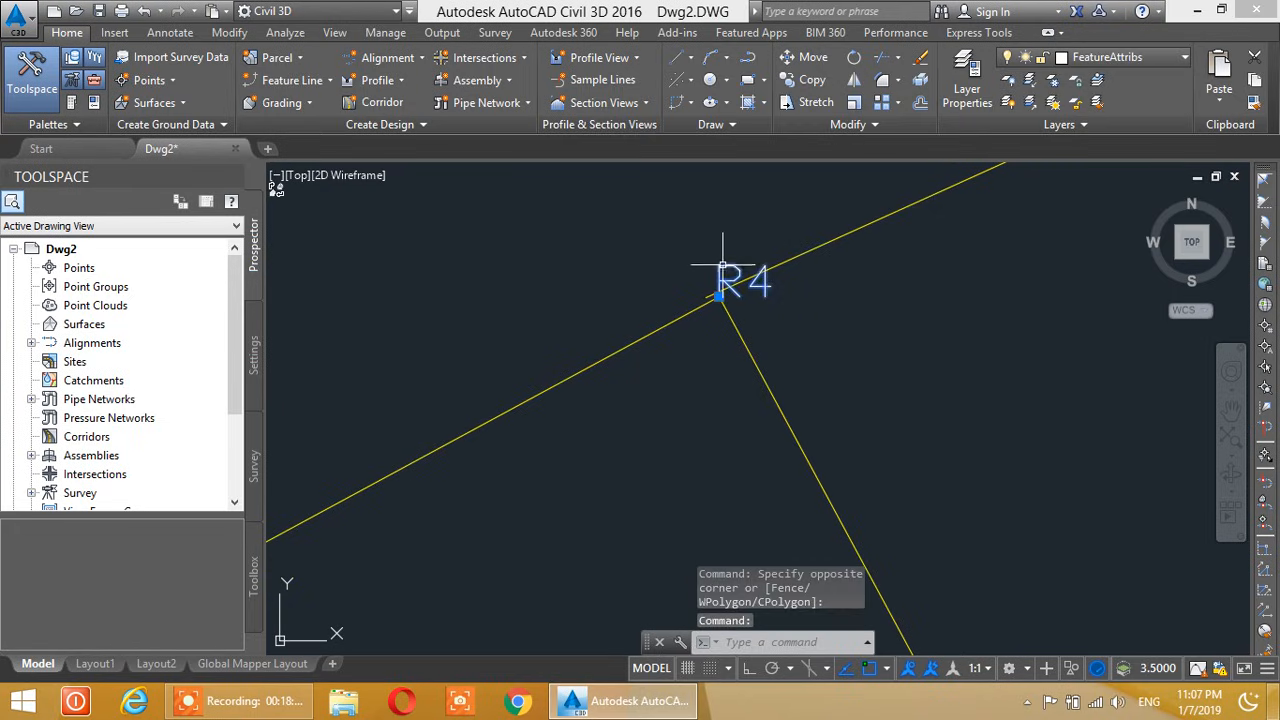
pyautogui.press('Delete')
# Delete the R3 text label at the northeast corner of the outer yellow path
pyautogui.scroll(-5, 766, 309)
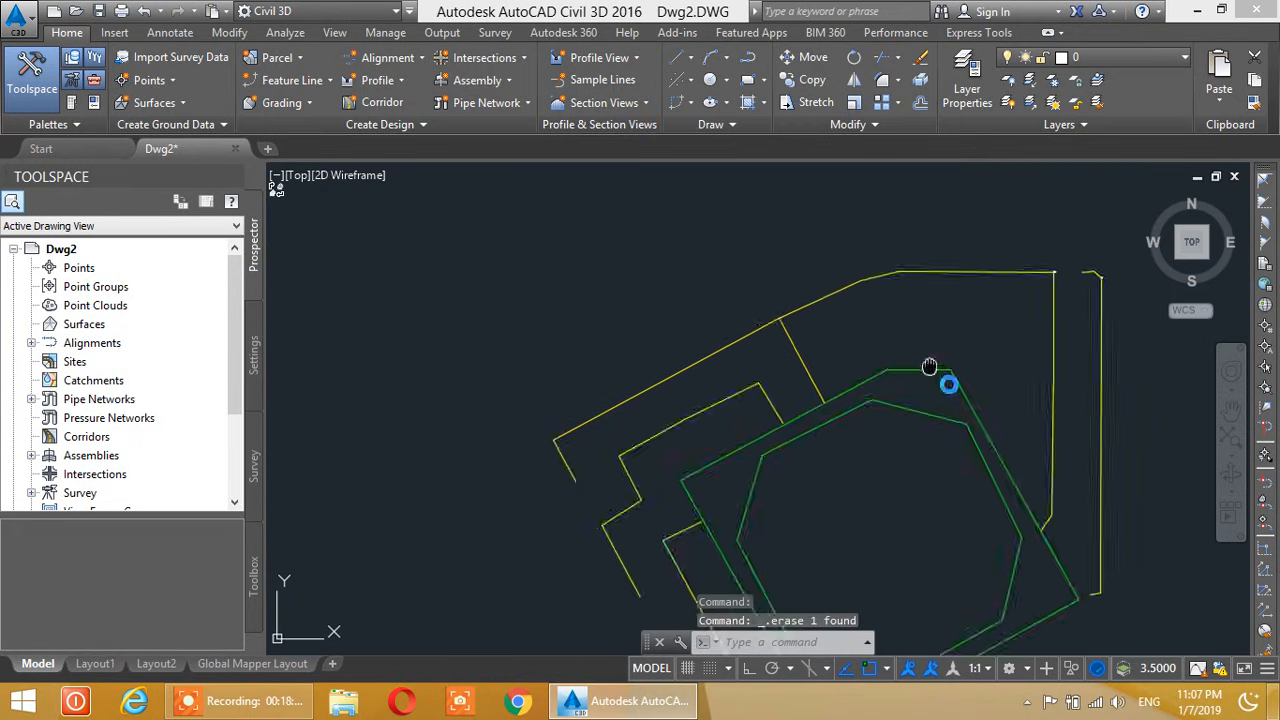
pyautogui.scroll(5, 880, 360)
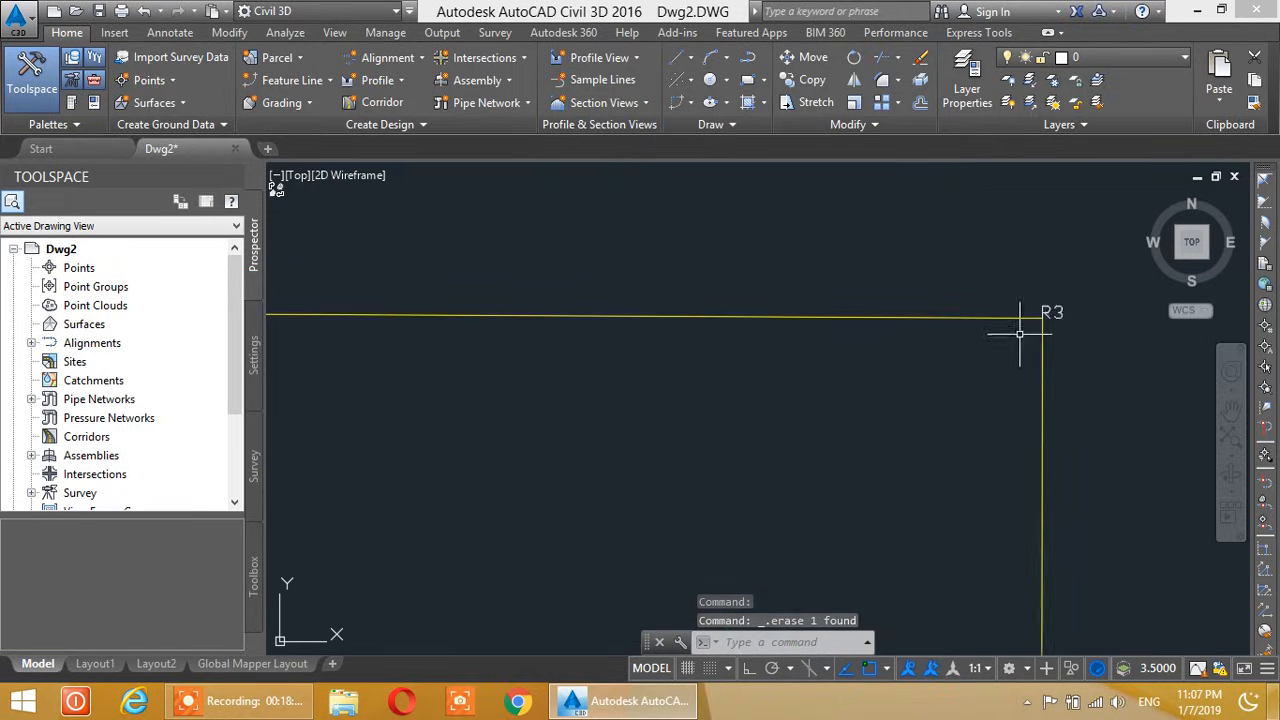
pyautogui.click(1052, 313)
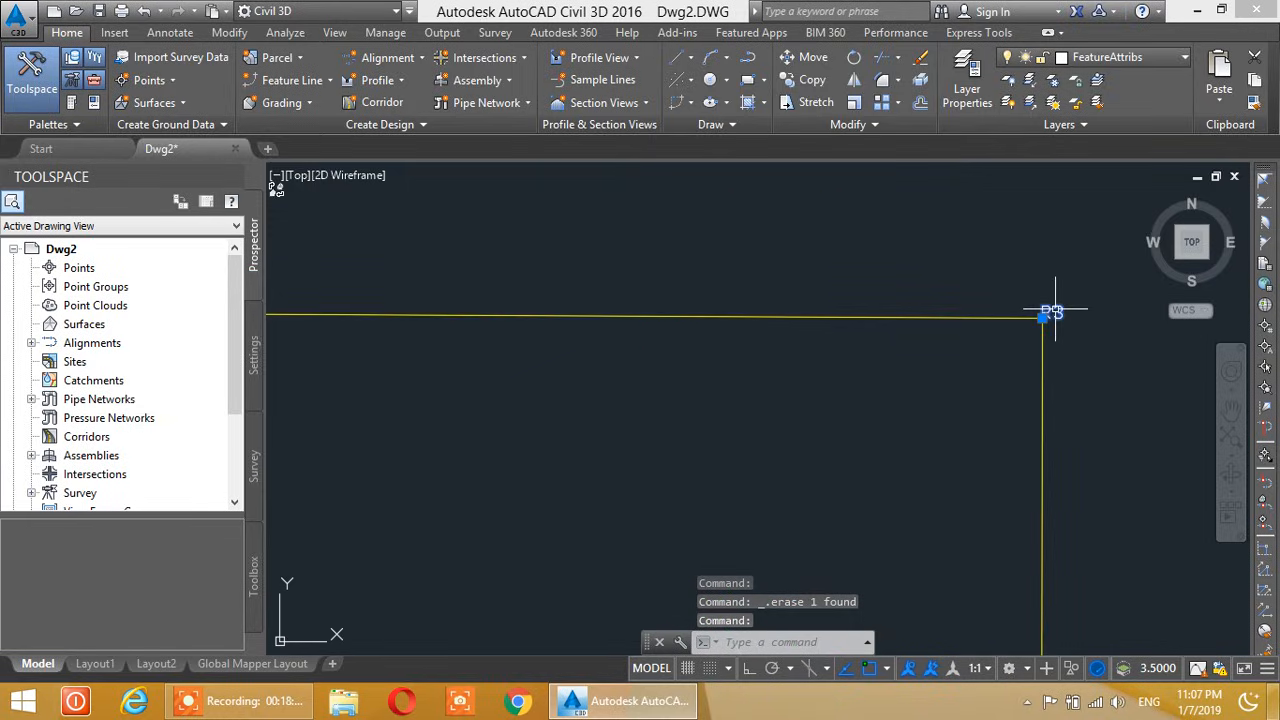
pyautogui.press('Delete')
pyautogui.press('Delete')
# Delete the text label at the upper corner of the easternmost yellow path
pyautogui.scroll(-3, 1055, 308)
pyautogui.moveTo(1088, 350); pyautogui.dragTo(757, 386, button='middle')
pyautogui.scroll(2, 1061, 379)
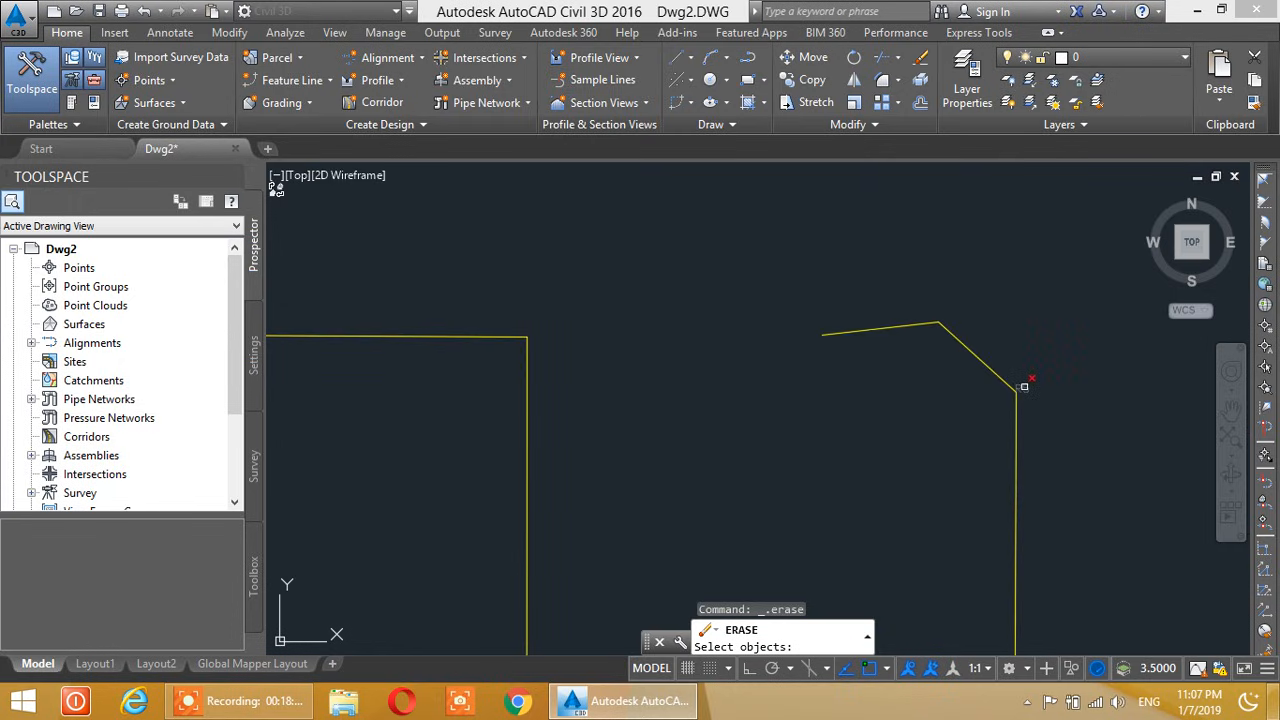
pyautogui.press('Escape')
pyautogui.click(1023, 385)
pyautogui.press('Delete')
# Inspect the remaining polygons and paths for leftover text labels
pyautogui.scroll(-5, 841, 463)
pyautogui.scroll(-5, 841, 463)
pyautogui.moveTo(723, 486); pyautogui.dragTo(895, 300, button='middle')
pyautogui.moveTo(796, 457); pyautogui.dragTo(814, 317, button='middle')
pyautogui.moveTo(790, 424)
pyautogui.mouseDown(button='middle')
pyautogui.moveTo(783, 344)
pyautogui.moveTo(684, 433)
pyautogui.mouseUp(button='middle')
pyautogui.scroll(4, 664, 366)
pyautogui.moveTo(774, 369); pyautogui.dragTo(537, 467, button='middle')
pyautogui.scroll(-7, 846, 357)
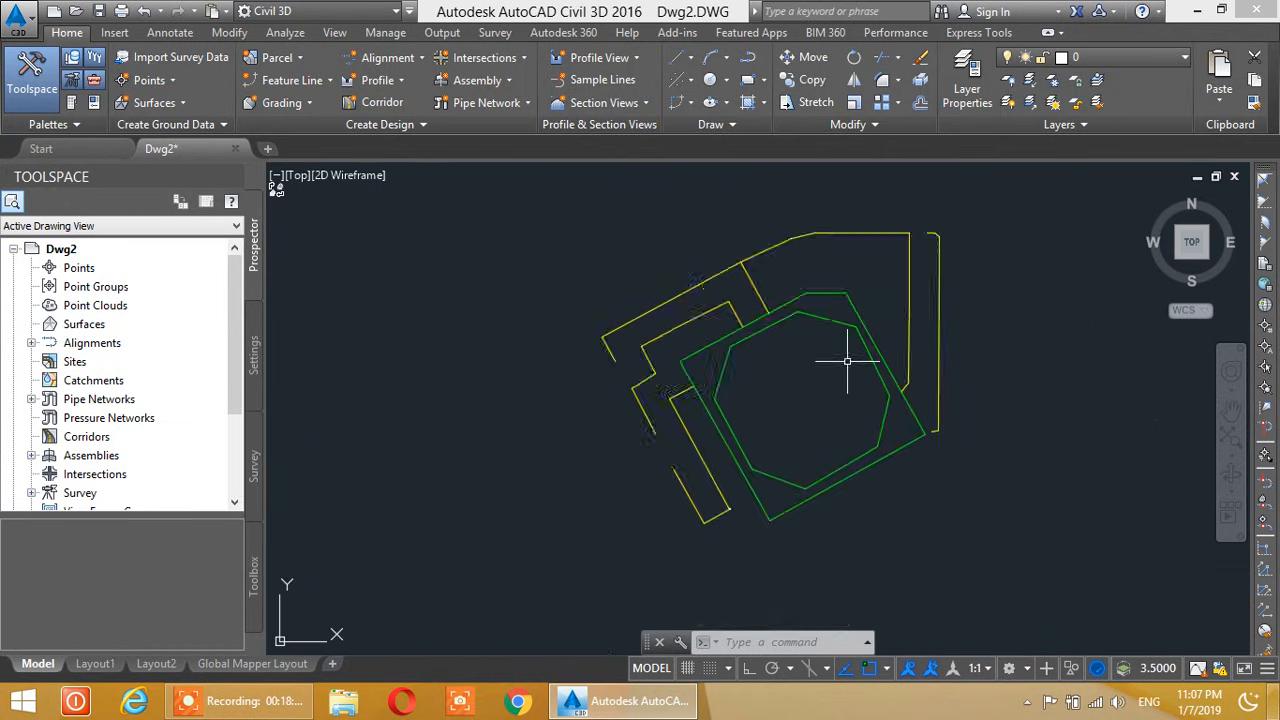
pyautogui.scroll(2, 769, 387)
pyautogui.moveTo(743, 420)
pyautogui.mouseDown(button='middle')
pyautogui.moveTo(777, 394)
pyautogui.moveTo(780, 407)
pyautogui.moveTo(740, 405)
pyautogui.mouseUp(button='middle')
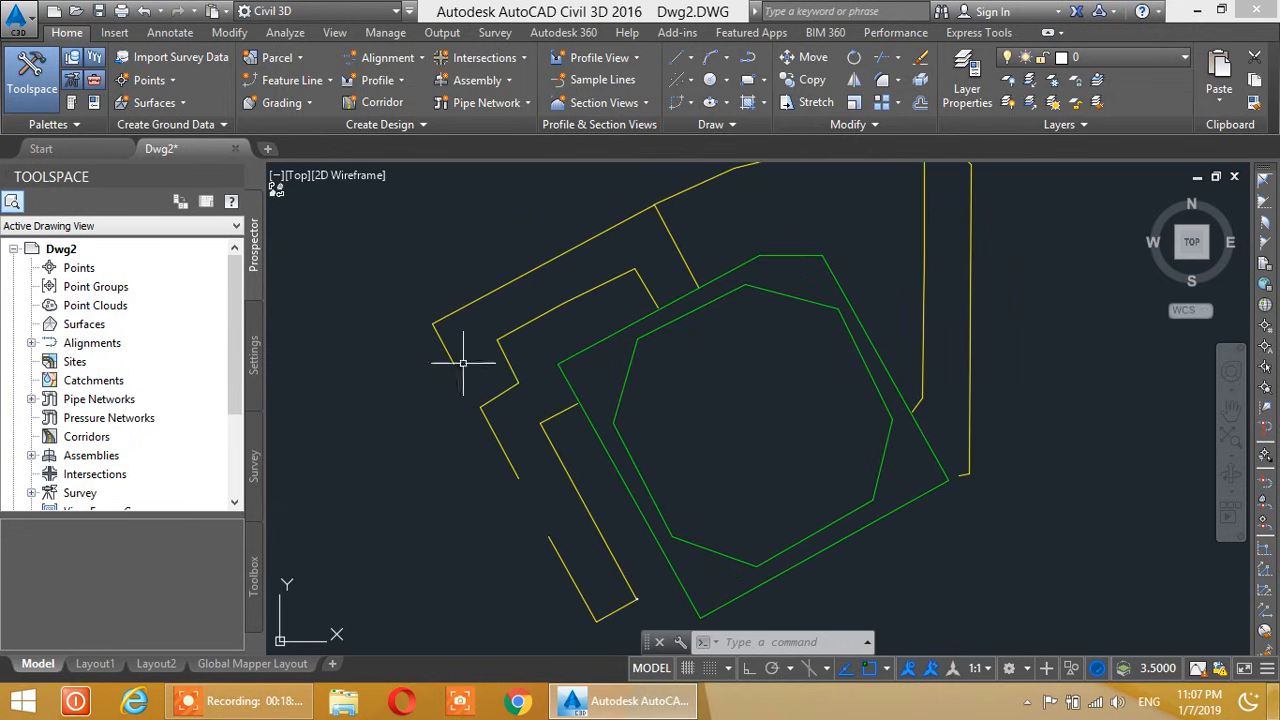
# Open the Drawing Settings of Dwg2 from the drawing utilities
pyautogui.click(20, 14)
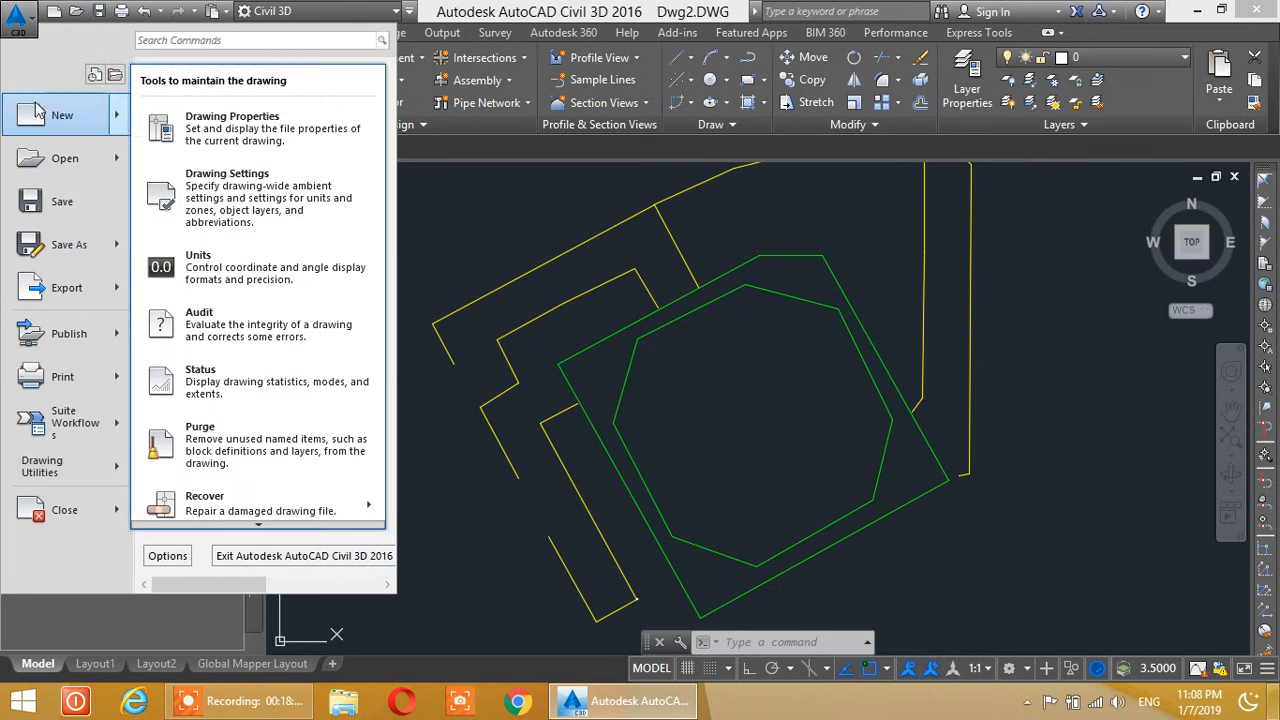
pyautogui.click(22, 16)
pyautogui.click(22, 16)
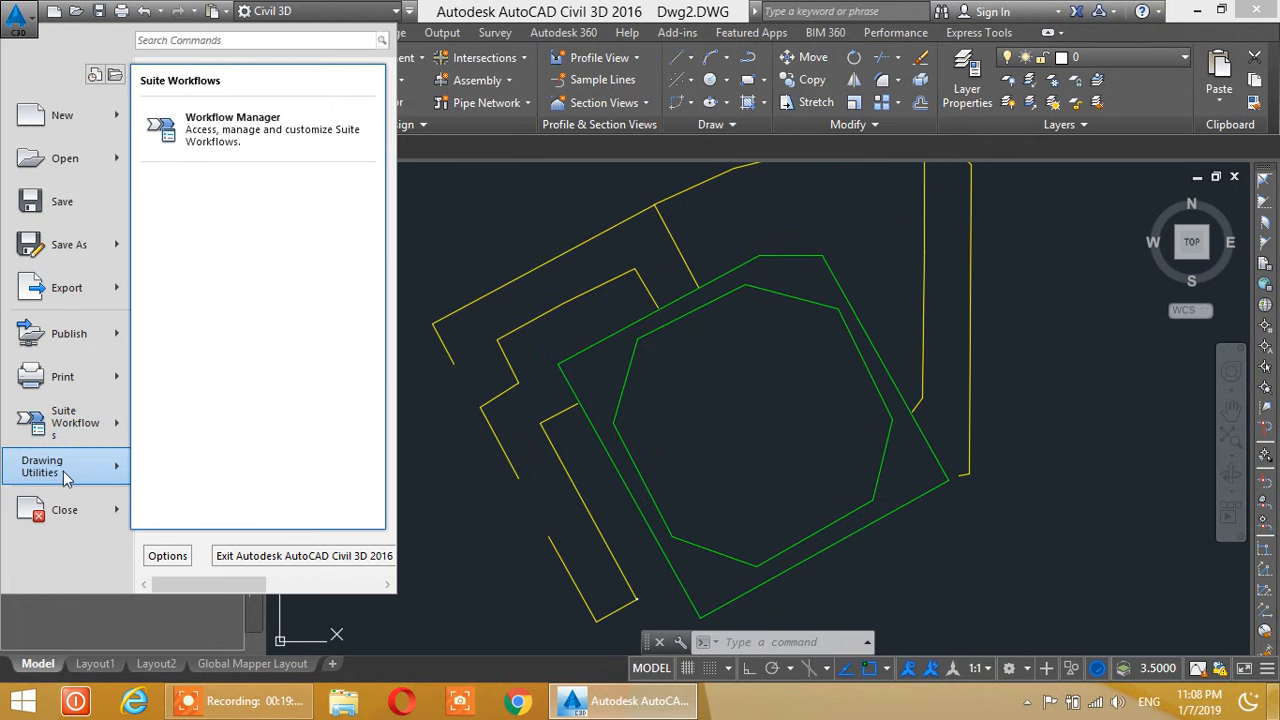
pyautogui.moveTo(66, 480)
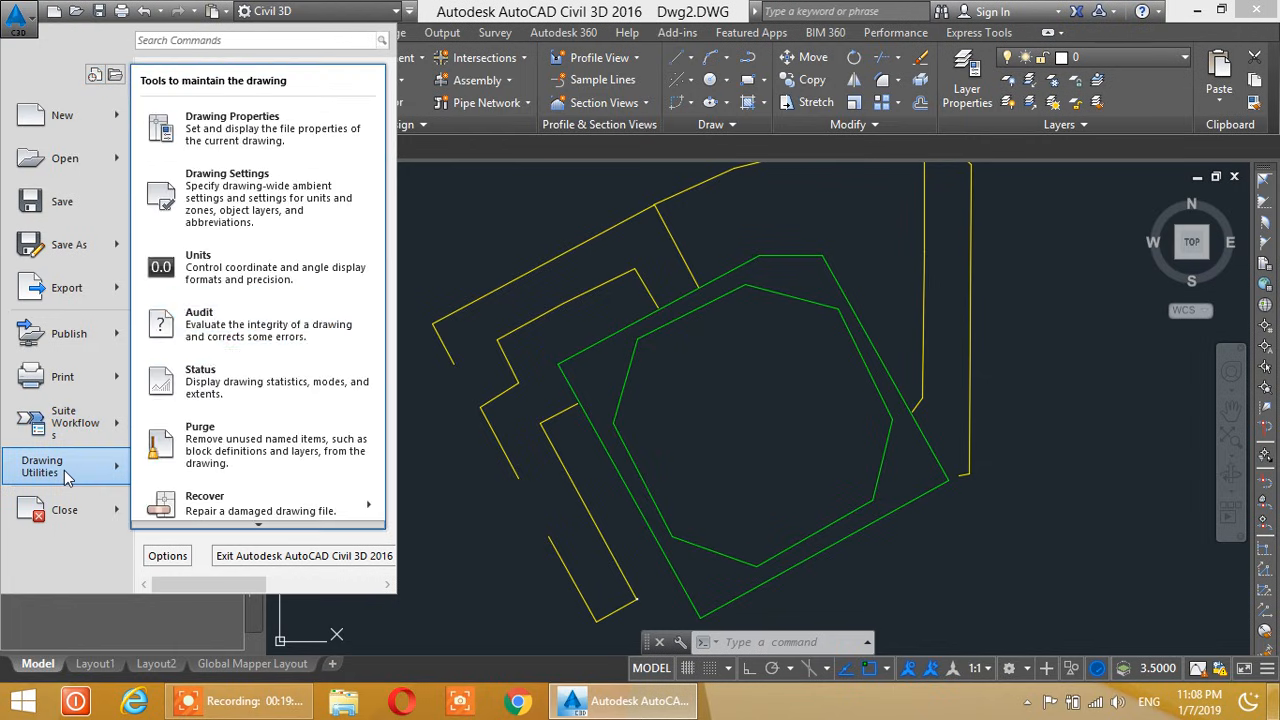
pyautogui.click(278, 207)
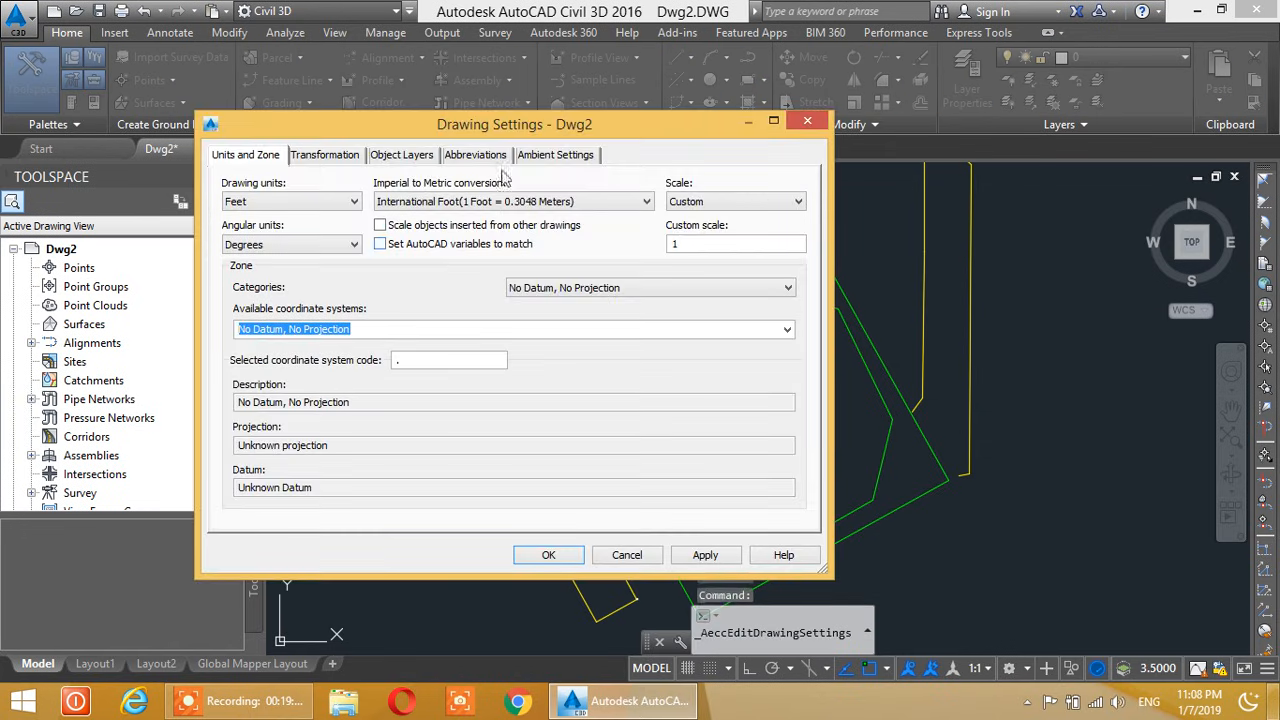
# Set the drawing's coordinate zone category to UTM, WGS84 Datum
pyautogui.moveTo(548, 133); pyautogui.dragTo(449, 97)
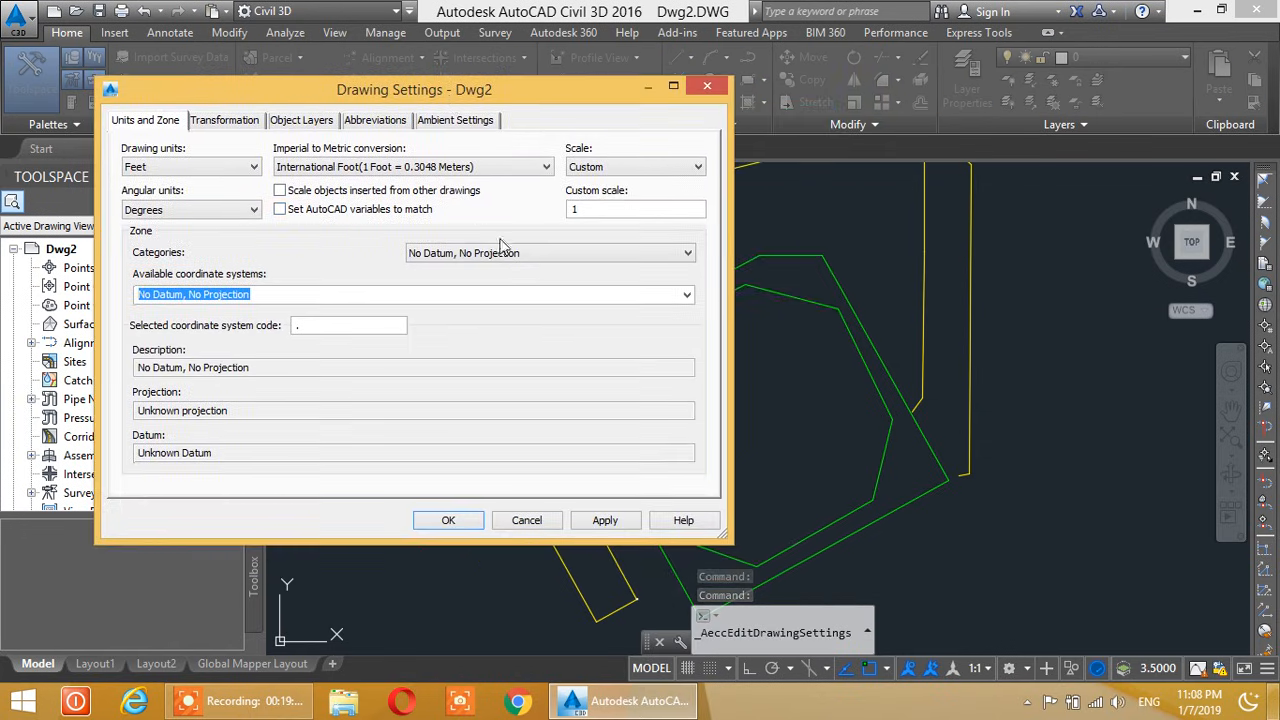
pyautogui.click(547, 255)
pyautogui.scroll(-2, 663, 334)
pyautogui.moveTo(691, 301); pyautogui.dragTo(685, 601)
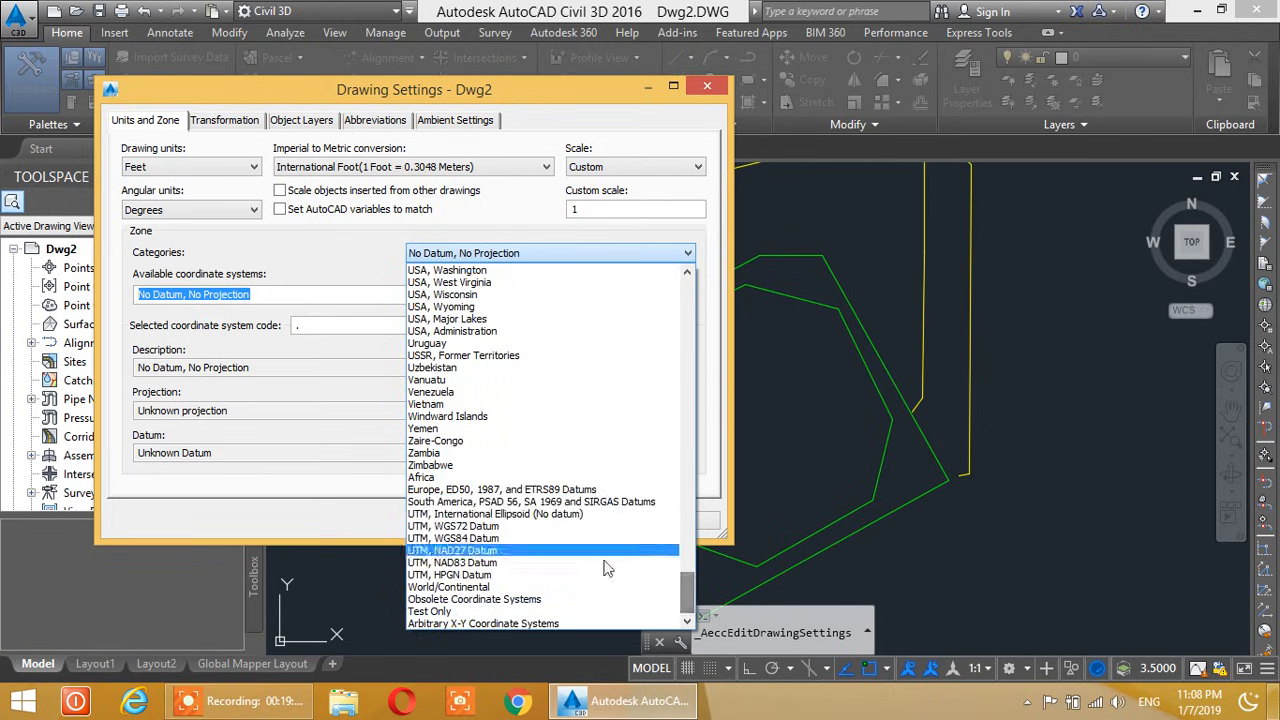
pyautogui.click(490, 539)
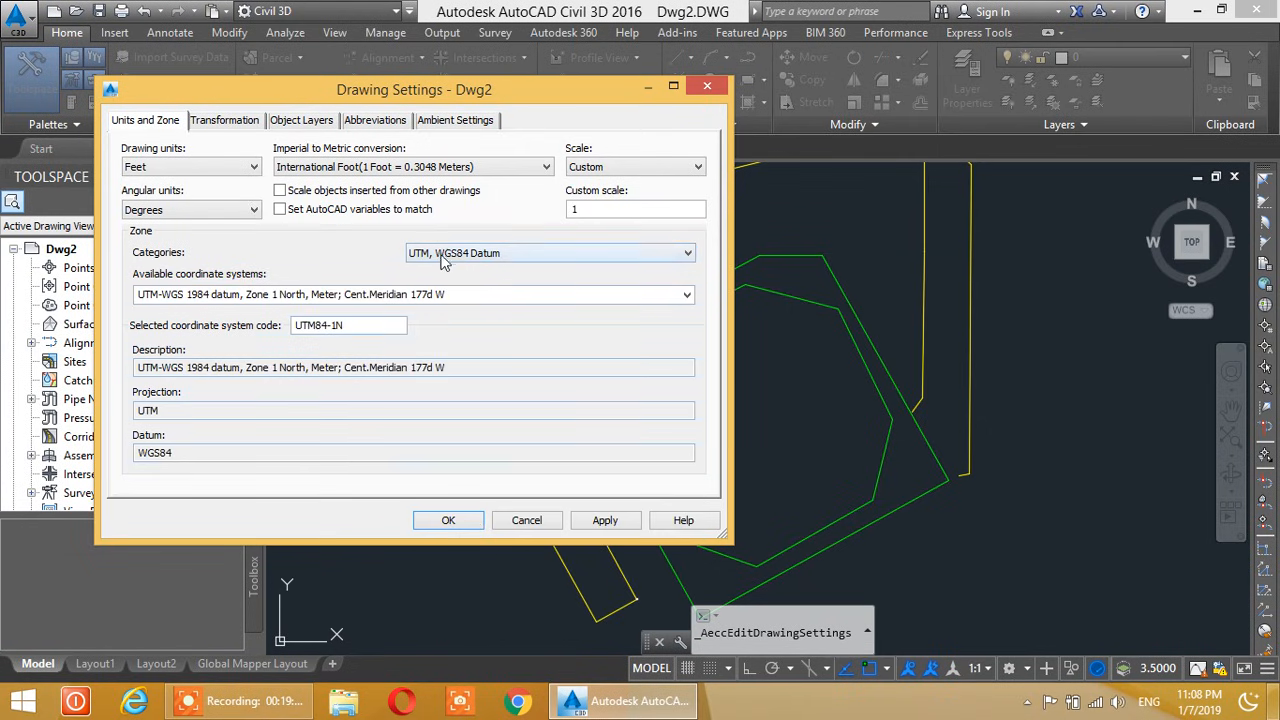
# Choose the coordinate system UTM-WGS 1984 datum, Zone 39 North, Meter; Cent. Meridian 51d E
pyautogui.click(688, 296)
pyautogui.scroll(-4, 338, 430)
pyautogui.scroll(-7, 340, 432)
pyautogui.scroll(-8, 340, 432)
pyautogui.scroll(-2, 328, 452)
pyautogui.scroll(2, 328, 452)
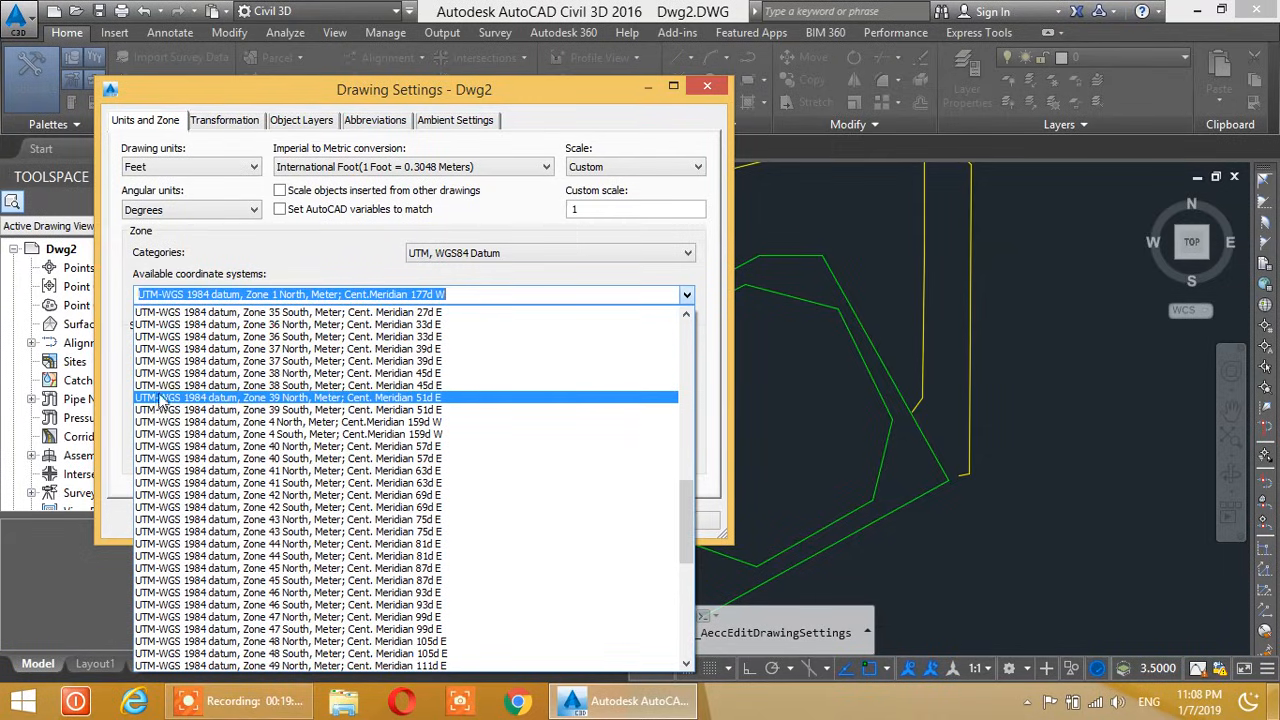
pyautogui.click(310, 398)
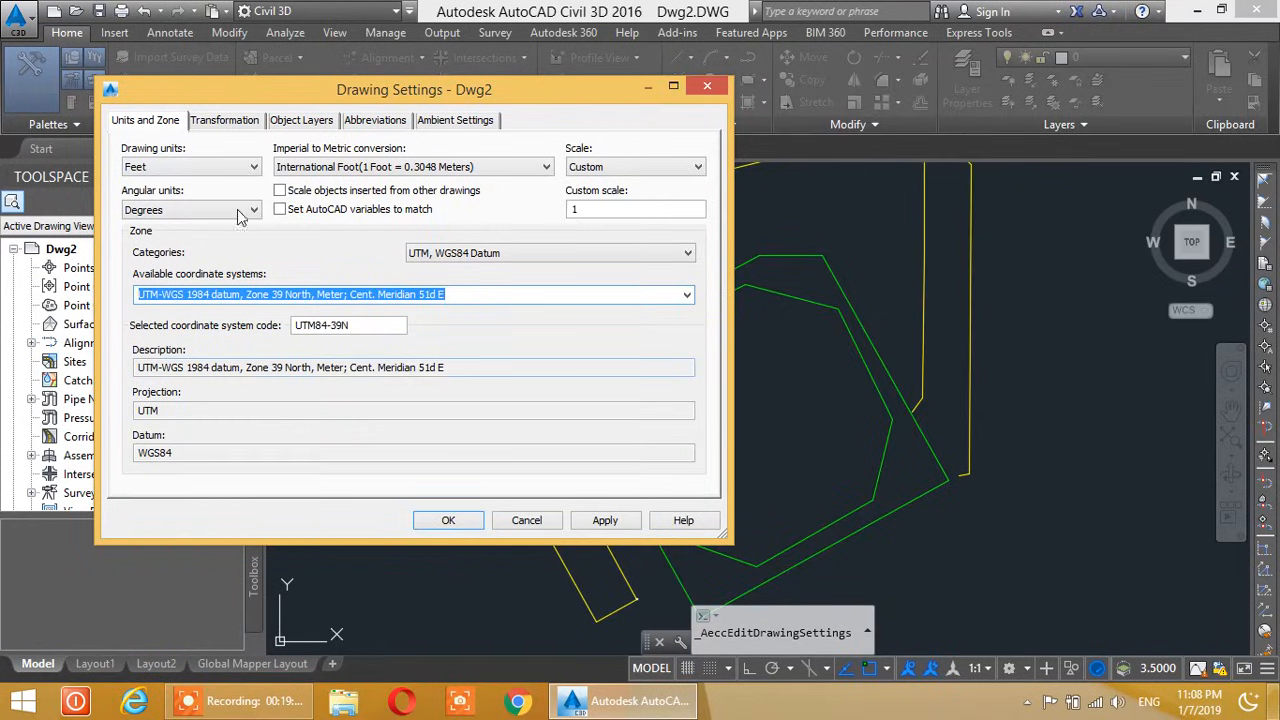
# Set the drawing units to Meters and accept the drawing settings
pyautogui.click(250, 167)
pyautogui.click(200, 190)
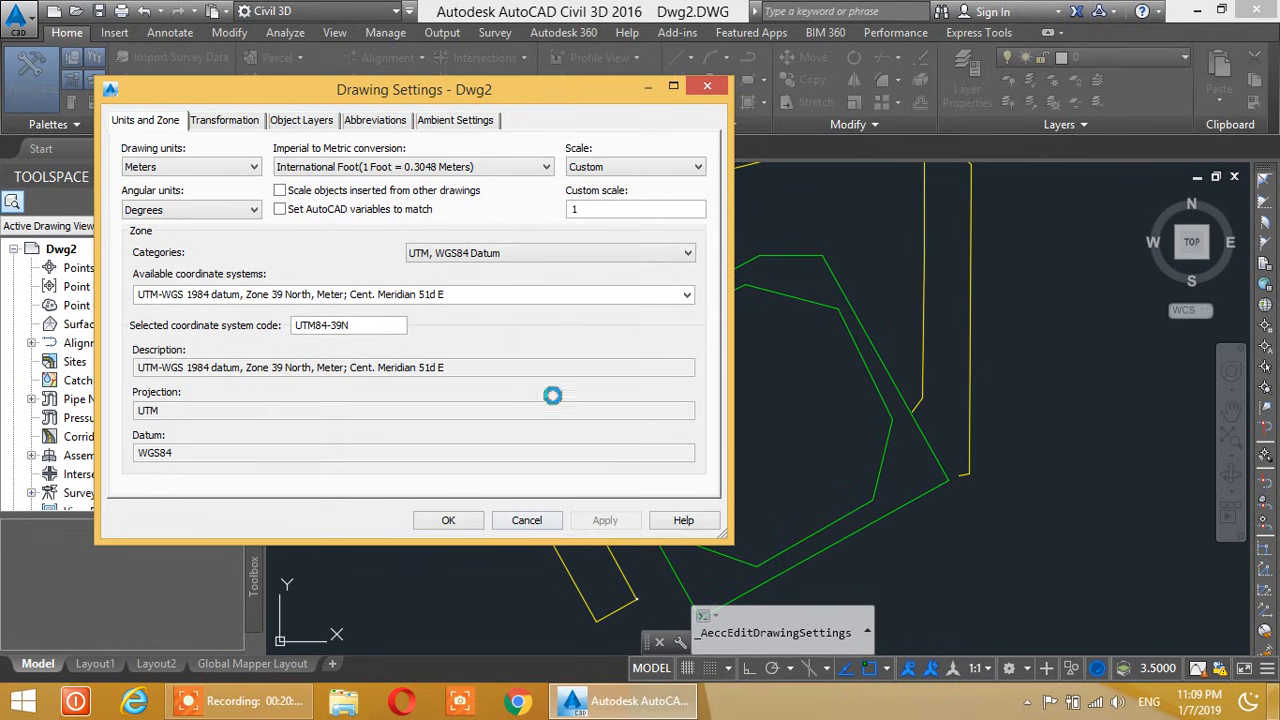
pyautogui.click(449, 521)
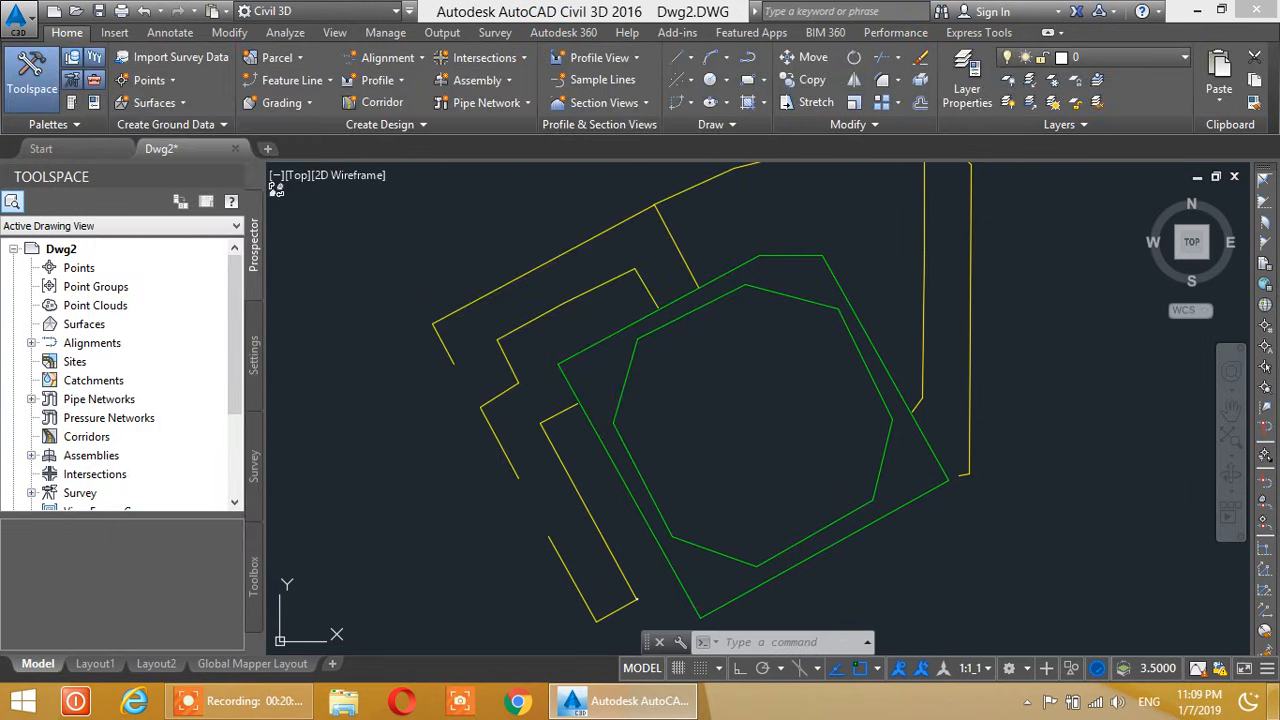
# Try to create points automatically at the polyline vertices of the inner green polygon
pyautogui.moveTo(697, 391)
pyautogui.mouseDown(button='middle')
pyautogui.moveTo(737, 423)
pyautogui.moveTo(705, 399)
pyautogui.mouseUp(button='middle')
pyautogui.scroll(2, 725, 418)
pyautogui.scroll(-2, 725, 418)
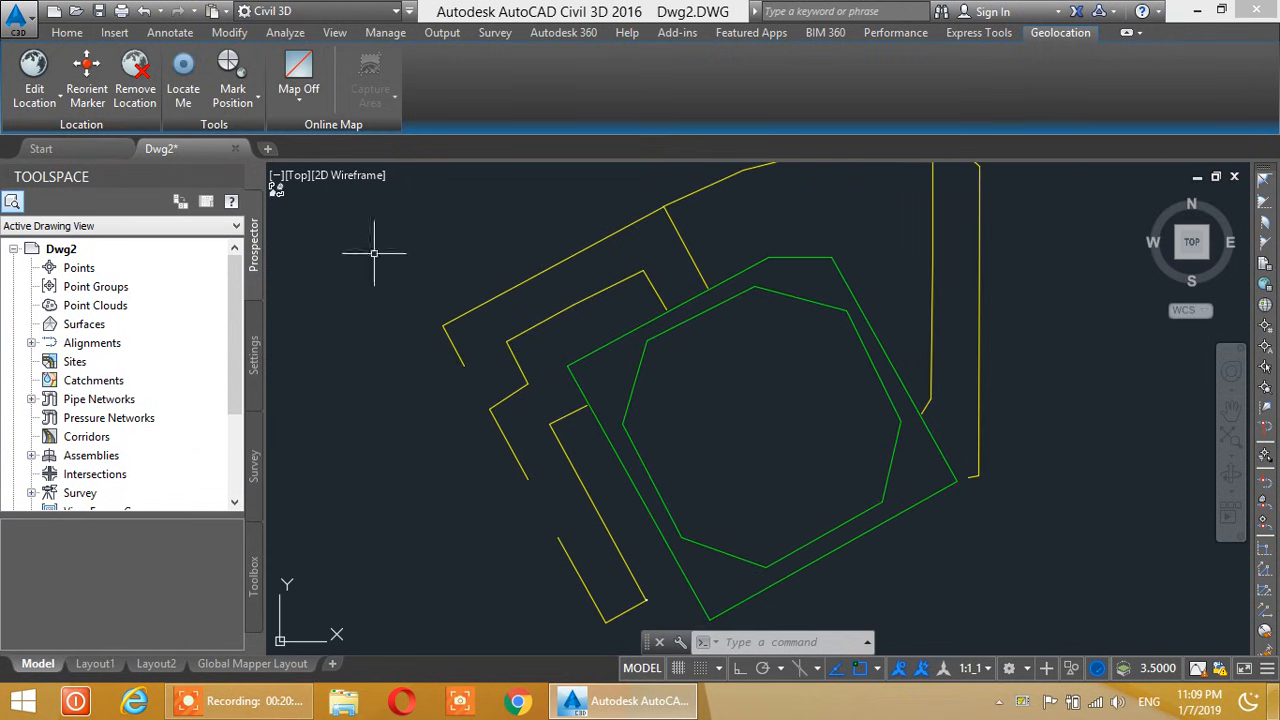
pyautogui.click(67, 32)
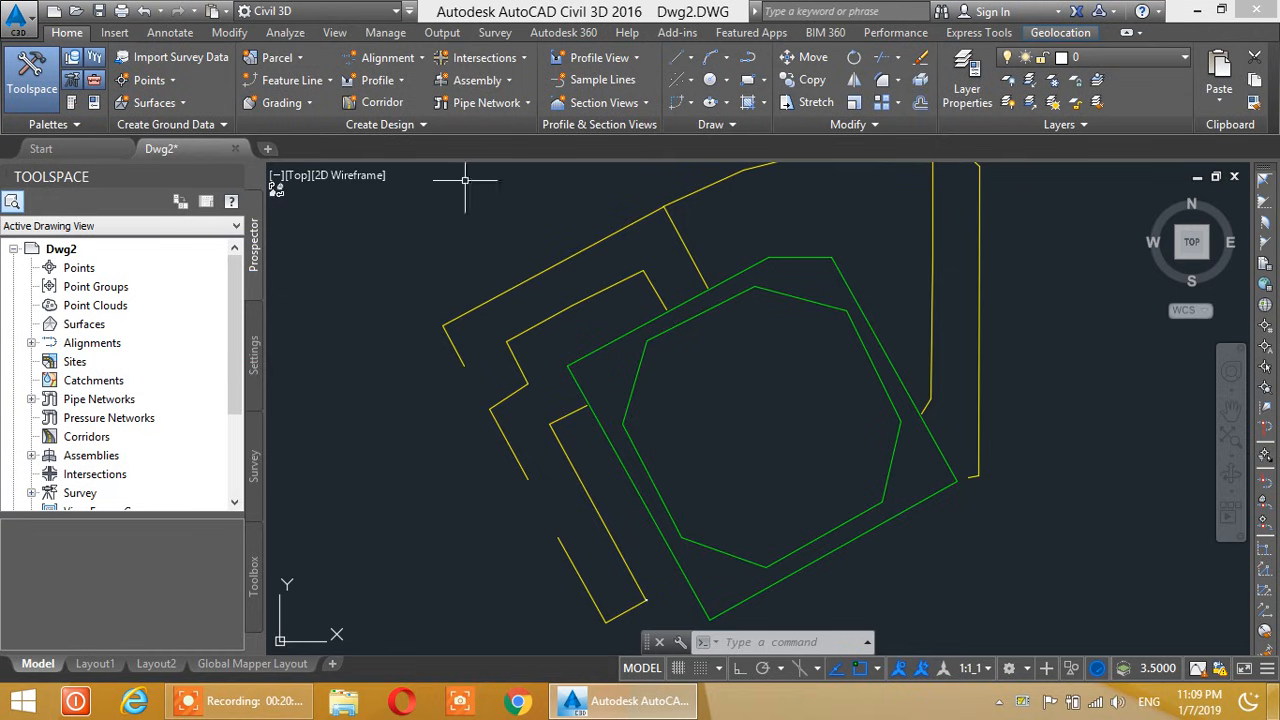
pyautogui.moveTo(766, 429)
pyautogui.mouseDown(button='middle')
pyautogui.moveTo(759, 451)
pyautogui.moveTo(737, 457)
pyautogui.moveTo(771, 420)
pyautogui.moveTo(771, 405)
pyautogui.moveTo(766, 442)
pyautogui.moveTo(748, 408)
pyautogui.mouseUp(button='middle')
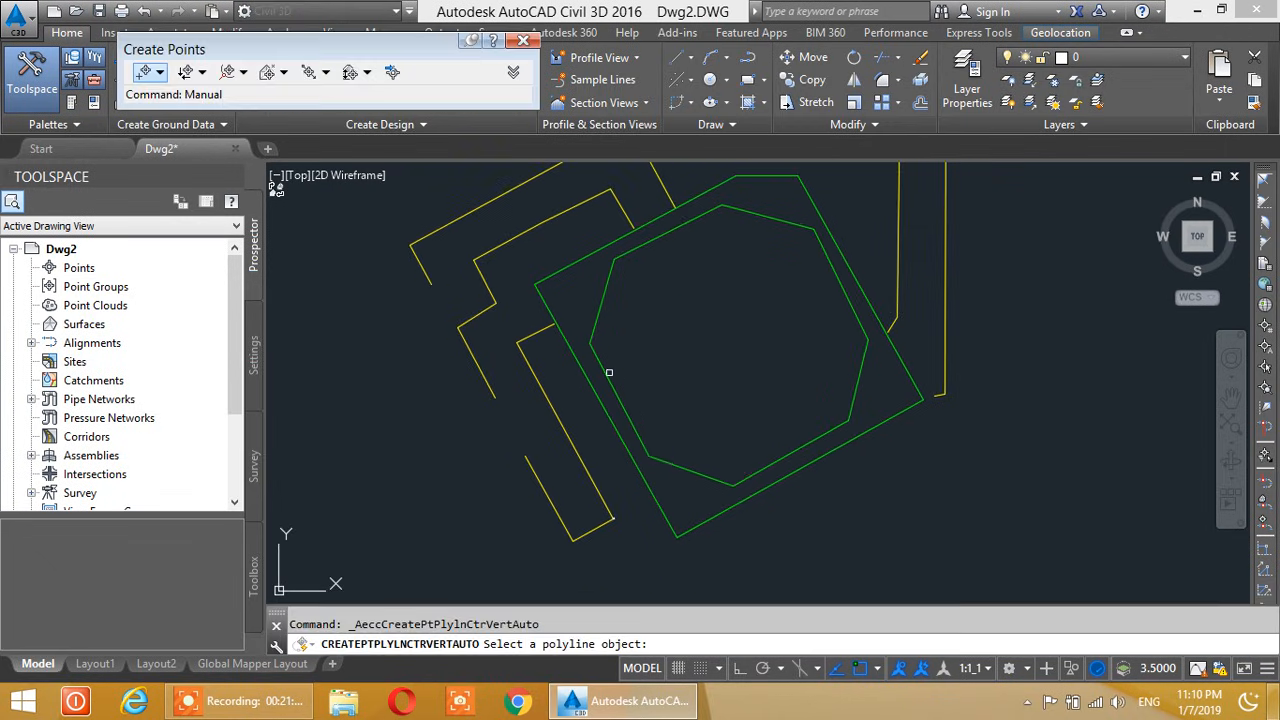
pyautogui.click(606, 373)
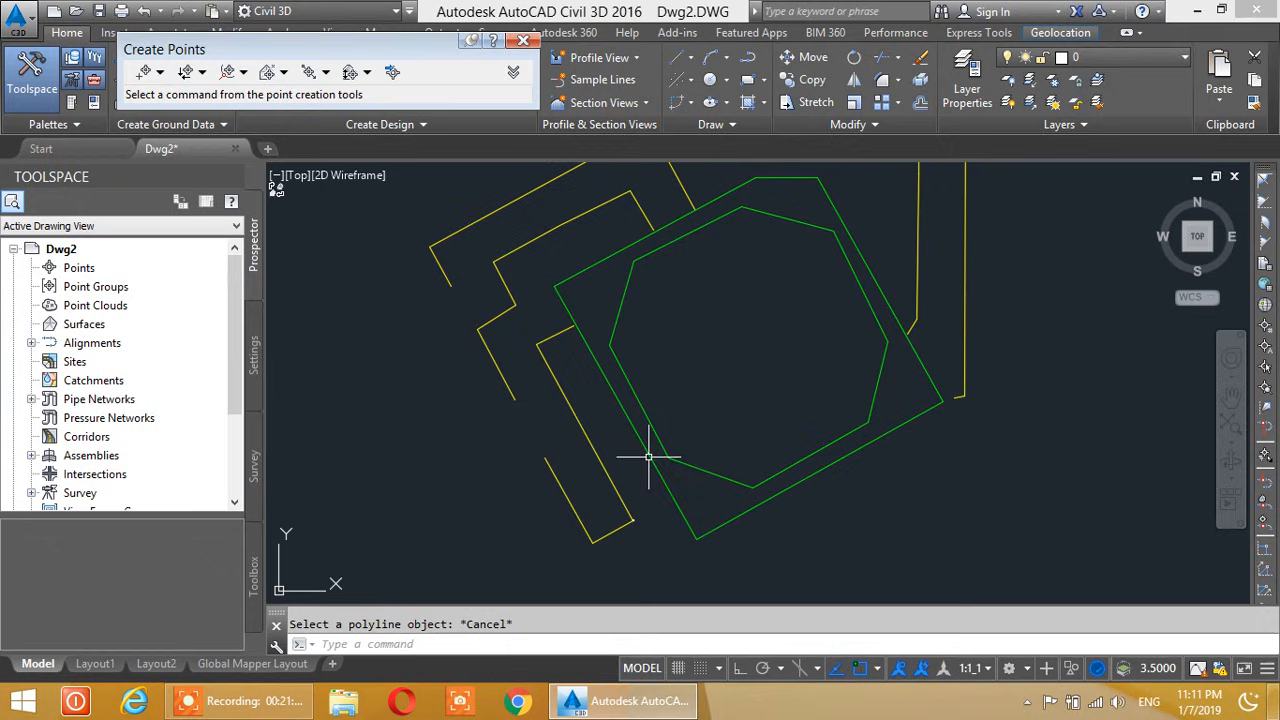
# Set the annotation scale to 1/32" = 1'-0" and close the Create Points tools
pyautogui.click(976, 667)
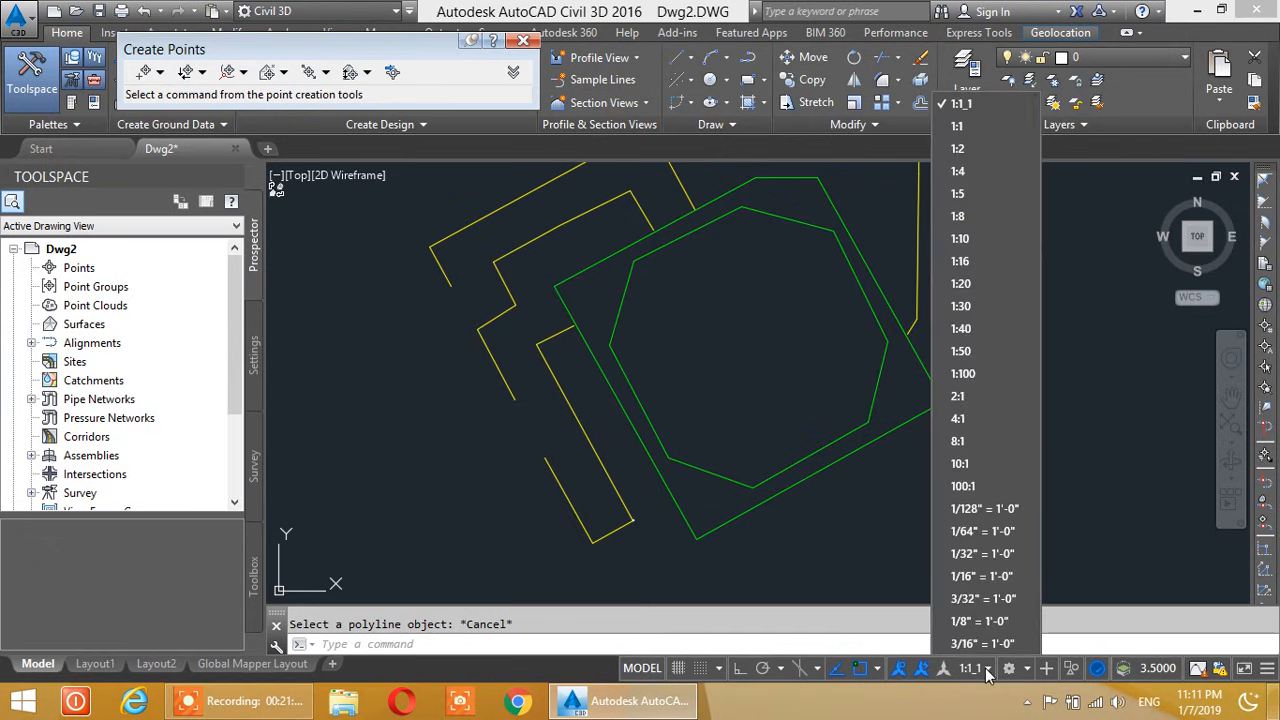
pyautogui.click(988, 554)
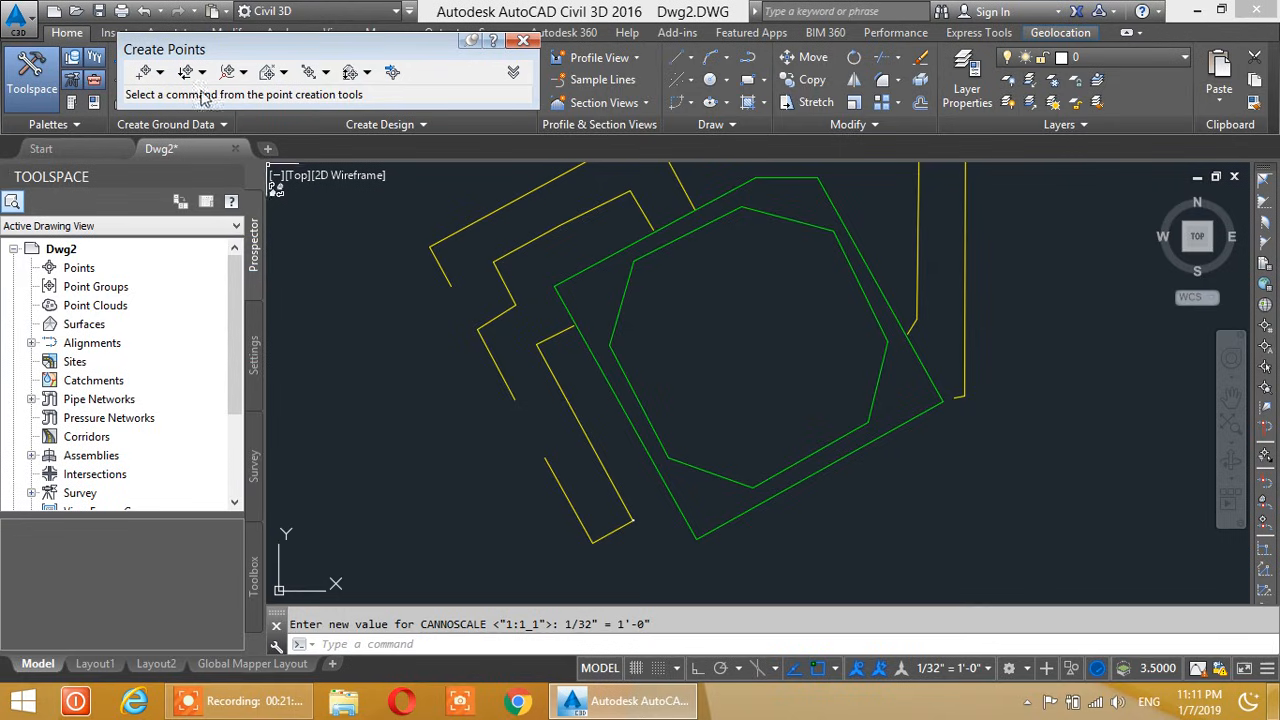
pyautogui.click(522, 40)
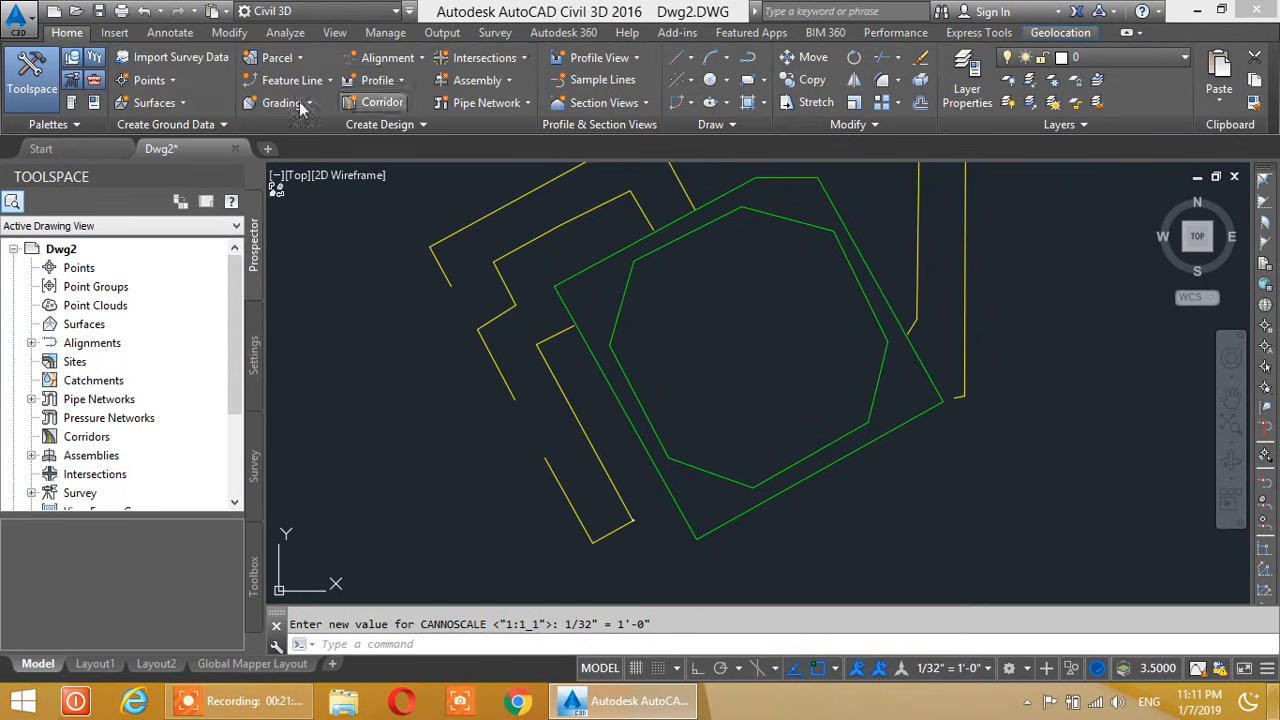
# Start automatic point creation at polyline vertices, with the prompts for elevations and descriptions both set to Automatic
pyautogui.click(171, 81)
pyautogui.moveTo(184, 133)
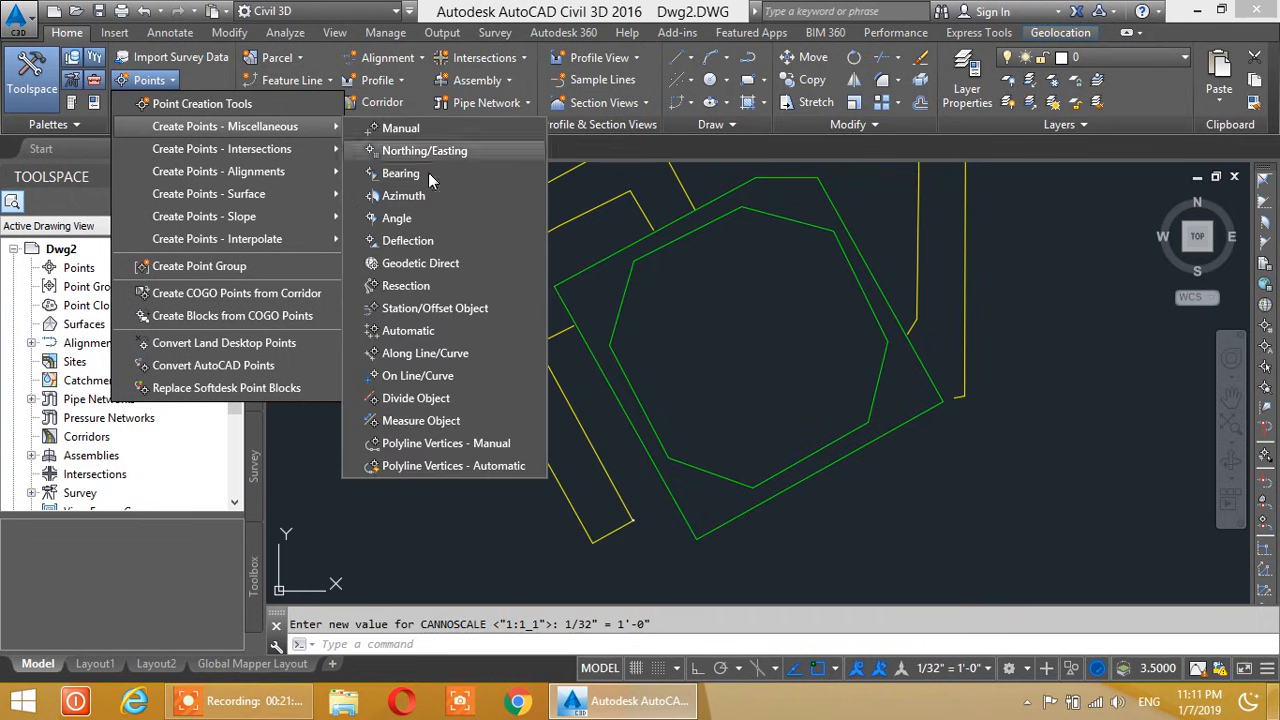
pyautogui.click(420, 465)
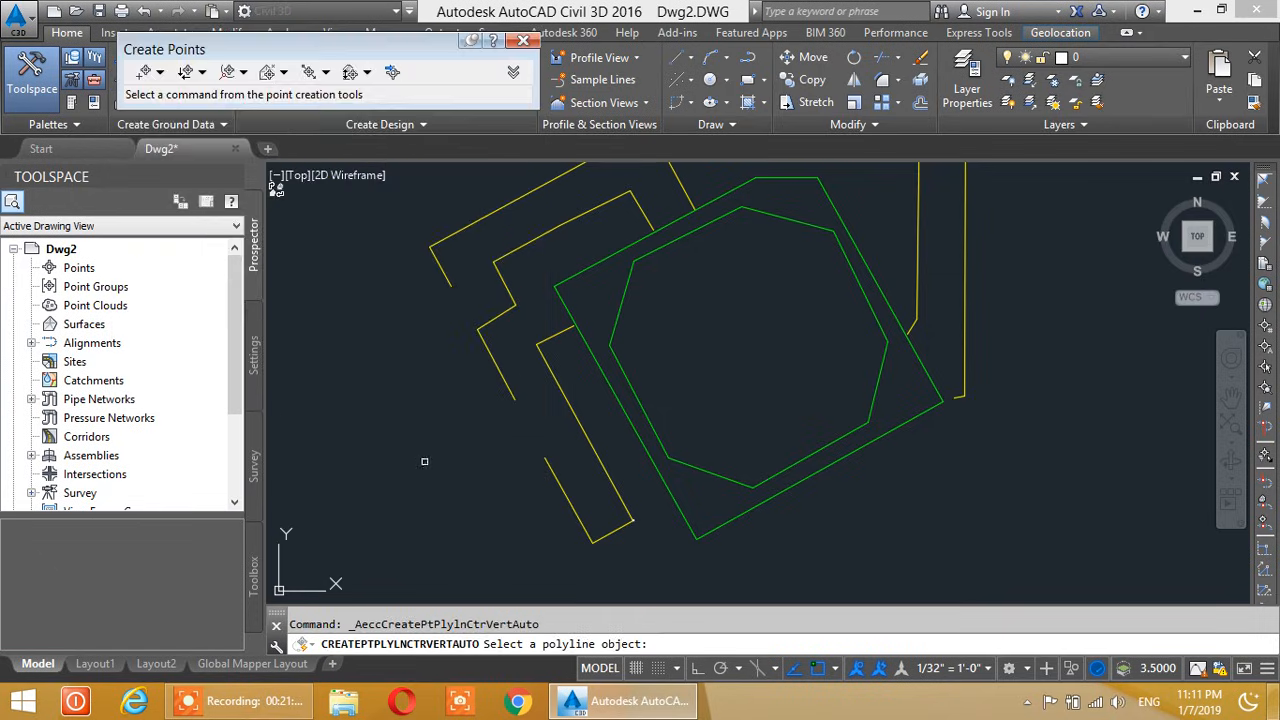
pyautogui.click(513, 71)
pyautogui.click(140, 133)
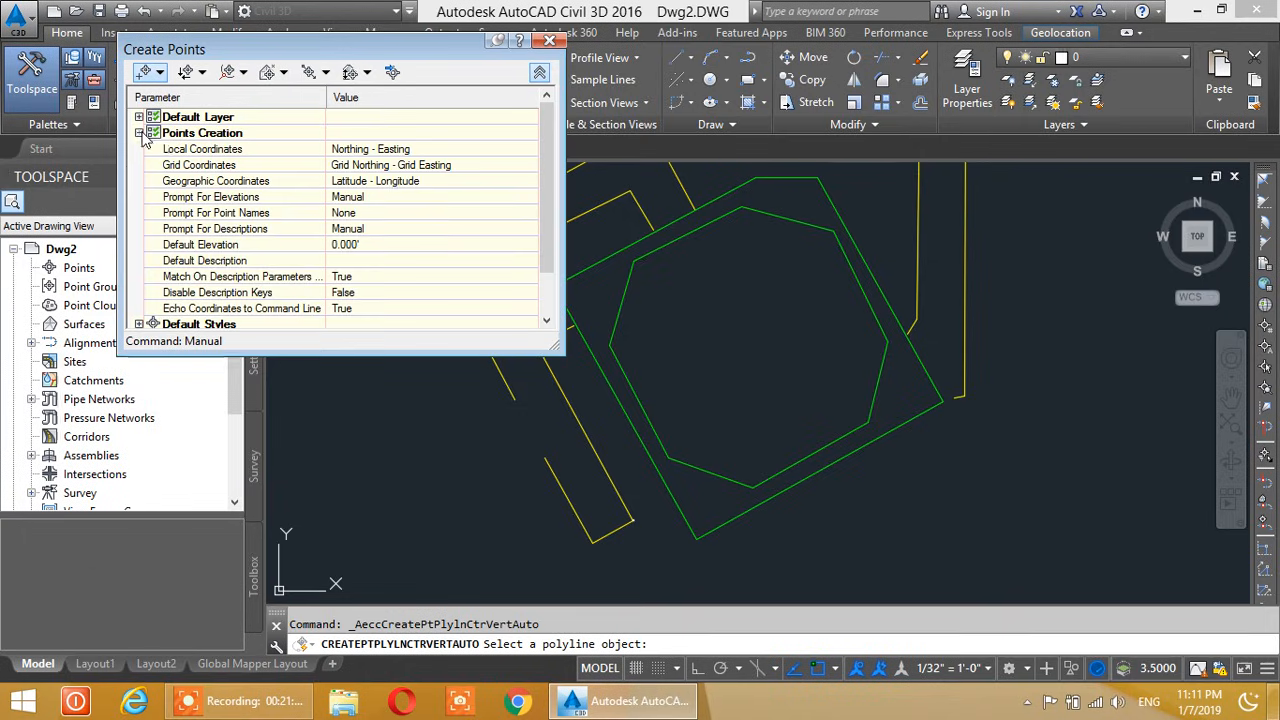
pyautogui.click(360, 199)
pyautogui.click(360, 199)
pyautogui.click(360, 212)
pyautogui.click(372, 229)
pyautogui.click(372, 229)
pyautogui.click(360, 241)
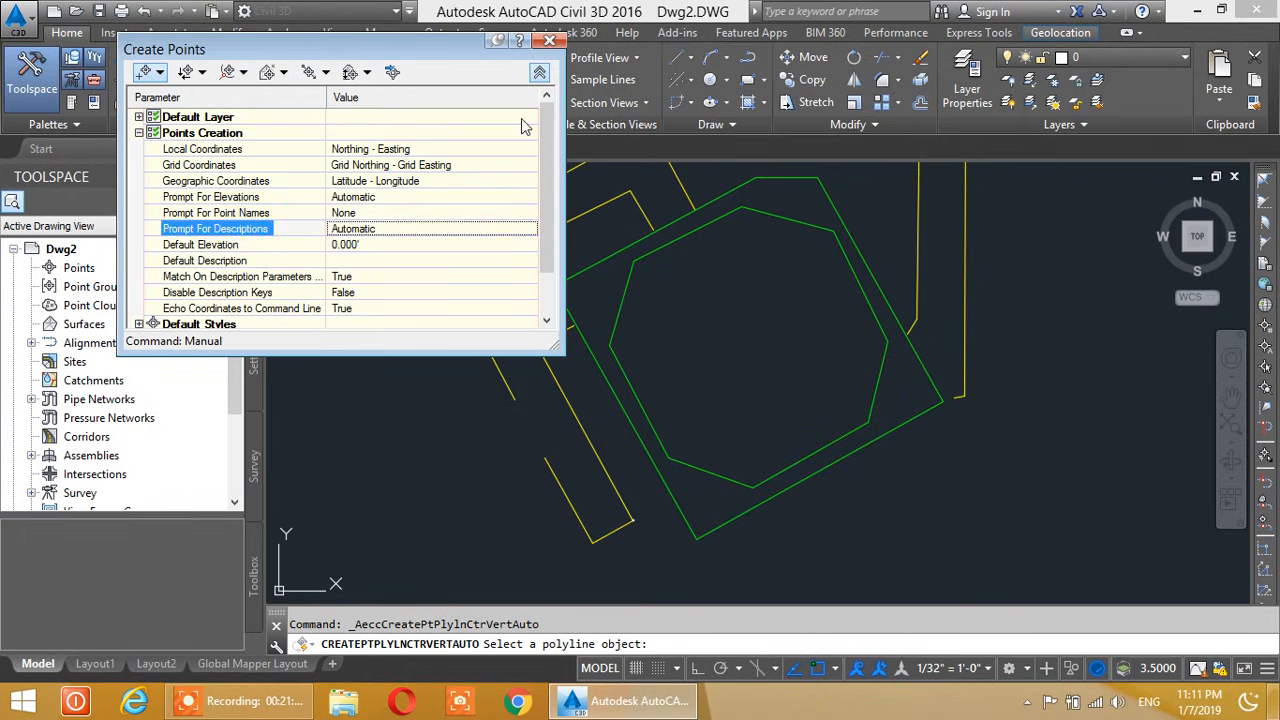
pyautogui.click(539, 75)
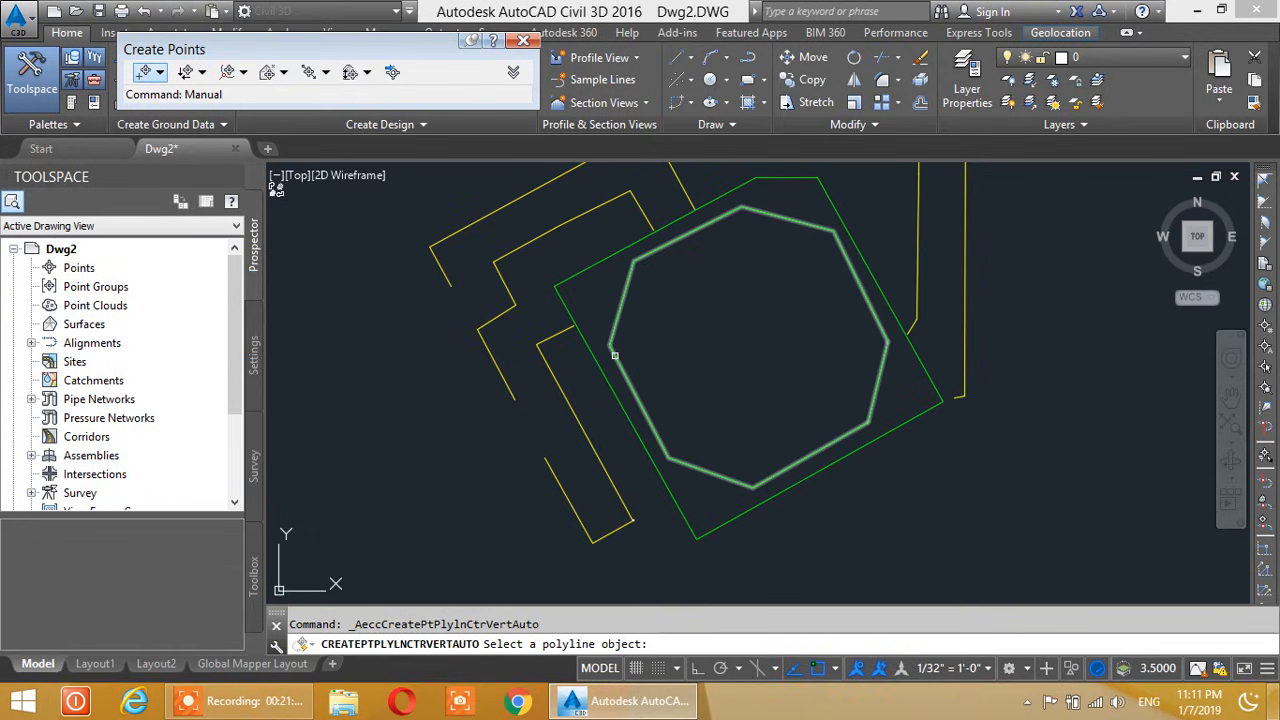
# Create points at all vertices of the inner green polygon, accepting the default point description
pyautogui.click(614, 355)
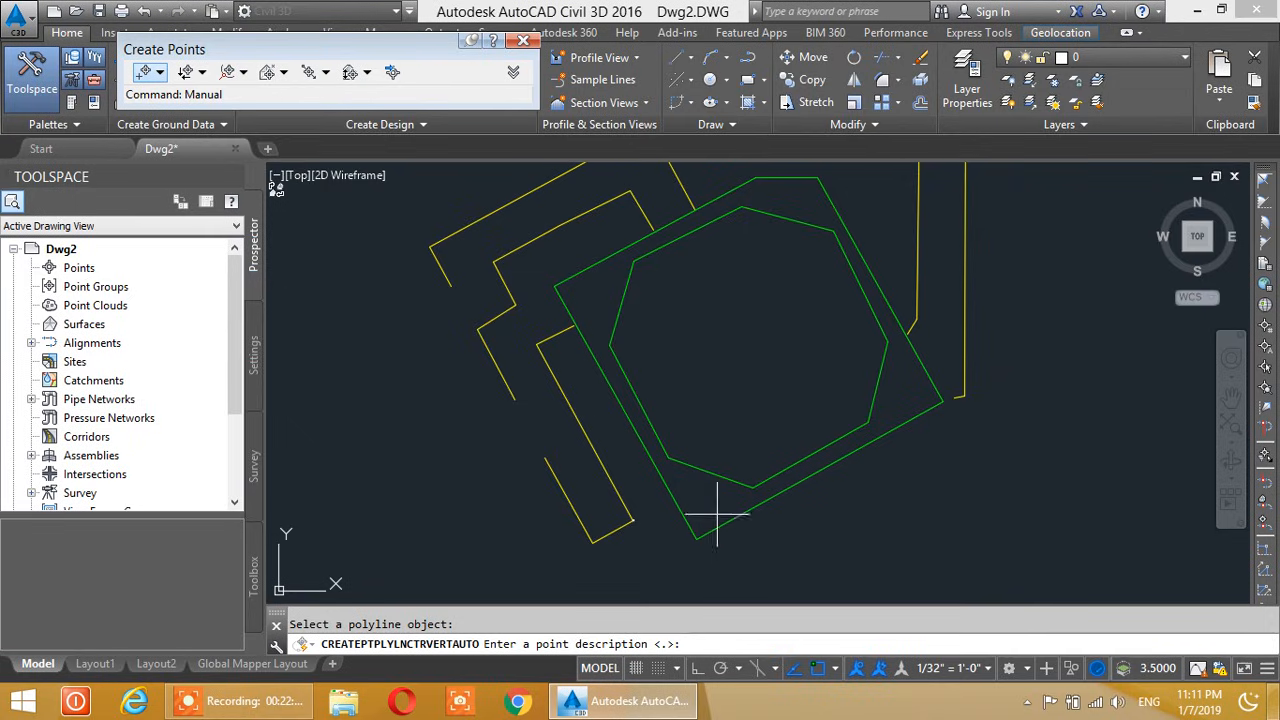
pyautogui.press('Return')
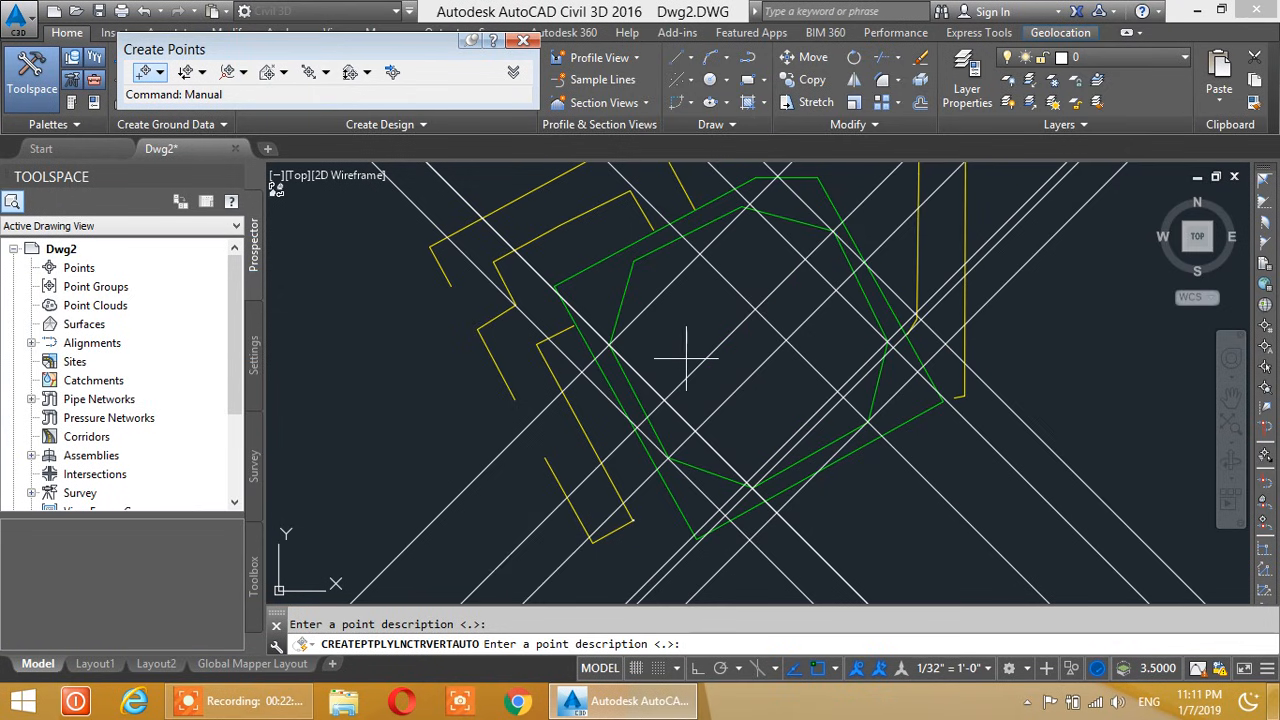
pyautogui.press('Return')
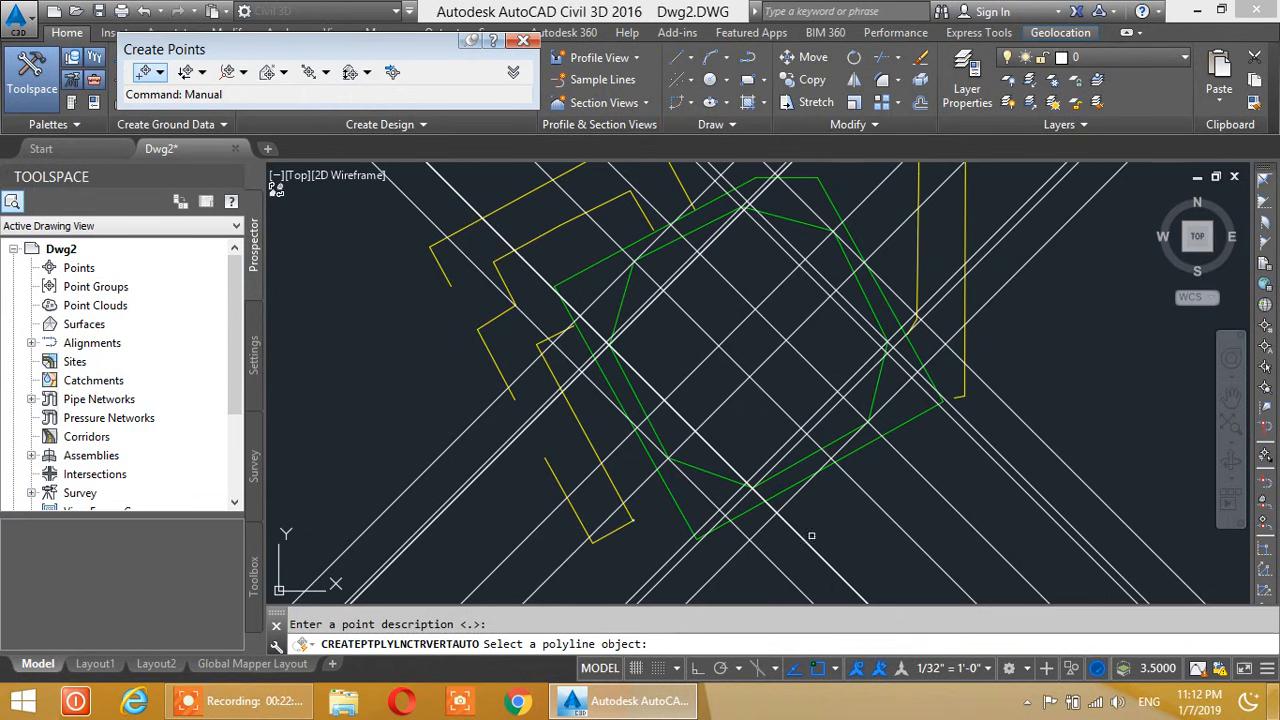
pyautogui.press('Escape')
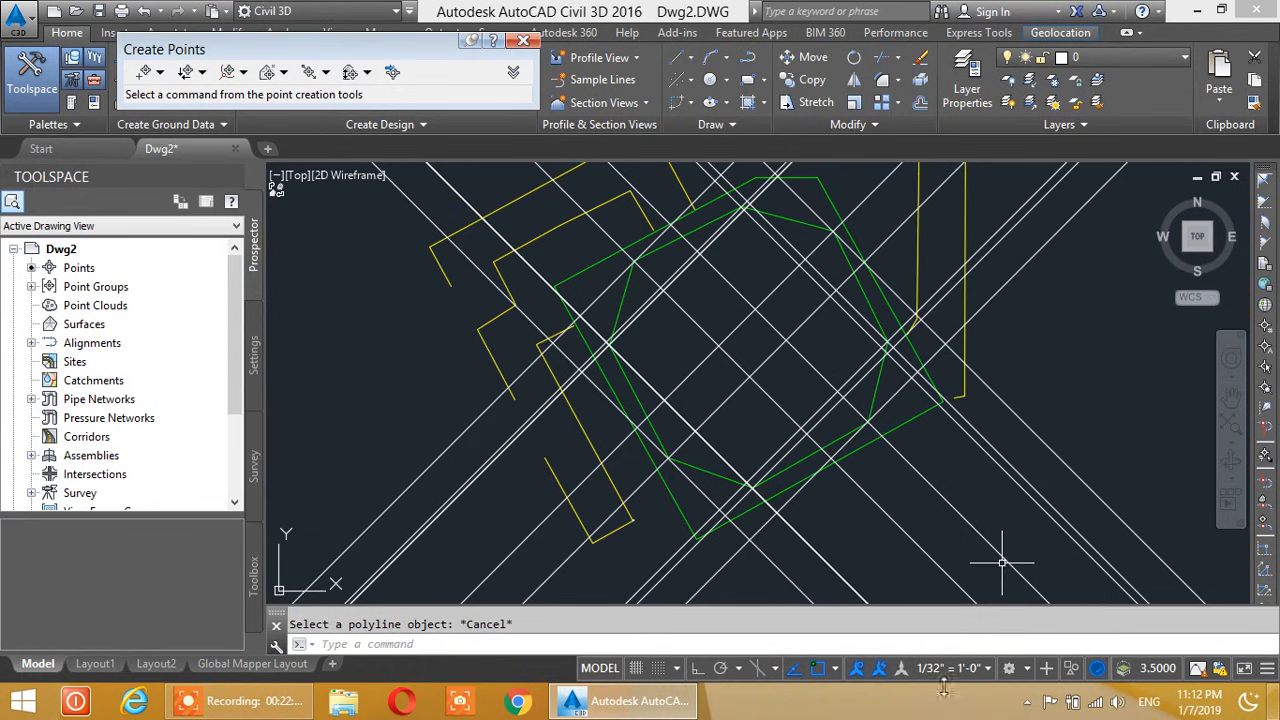
# Try the annotation scales 3/32" = 1'-0", 1/4" = 1'-0" and 1/2" = 1'-0" to shrink the point markers
pyautogui.click(982, 670)
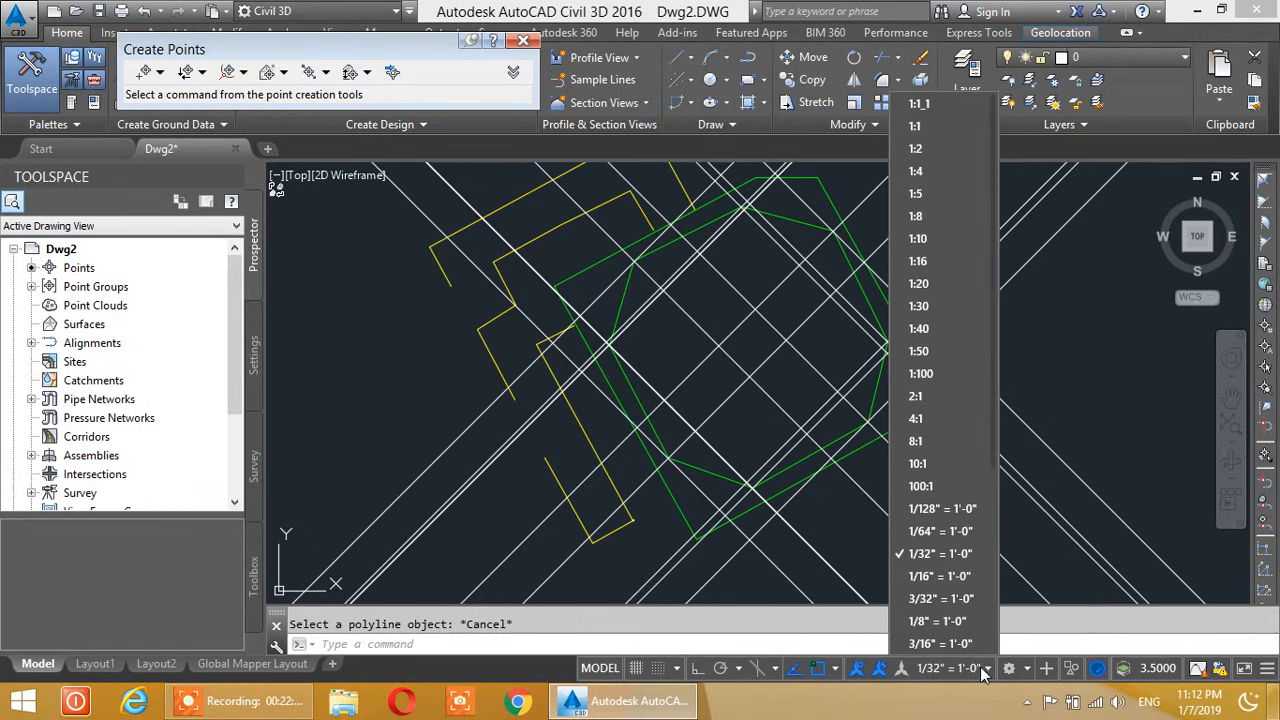
pyautogui.click(940, 598)
pyautogui.scroll(-4, 908, 451)
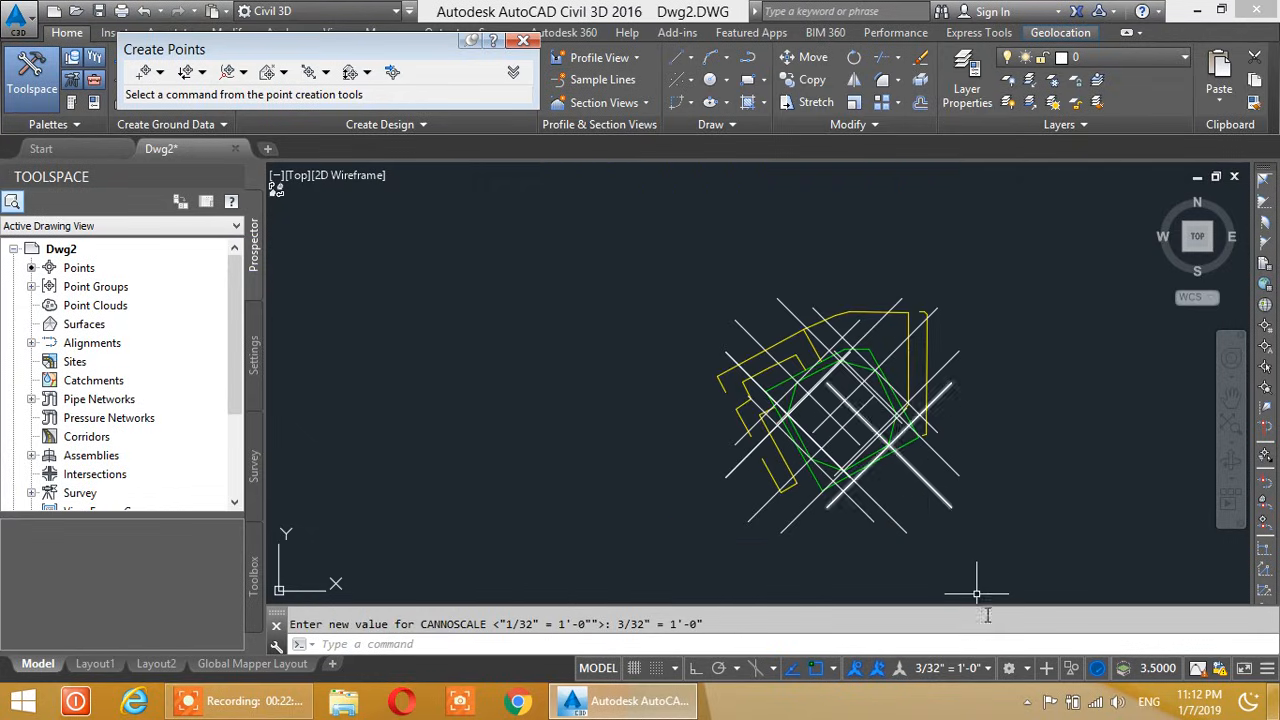
pyautogui.click(977, 672)
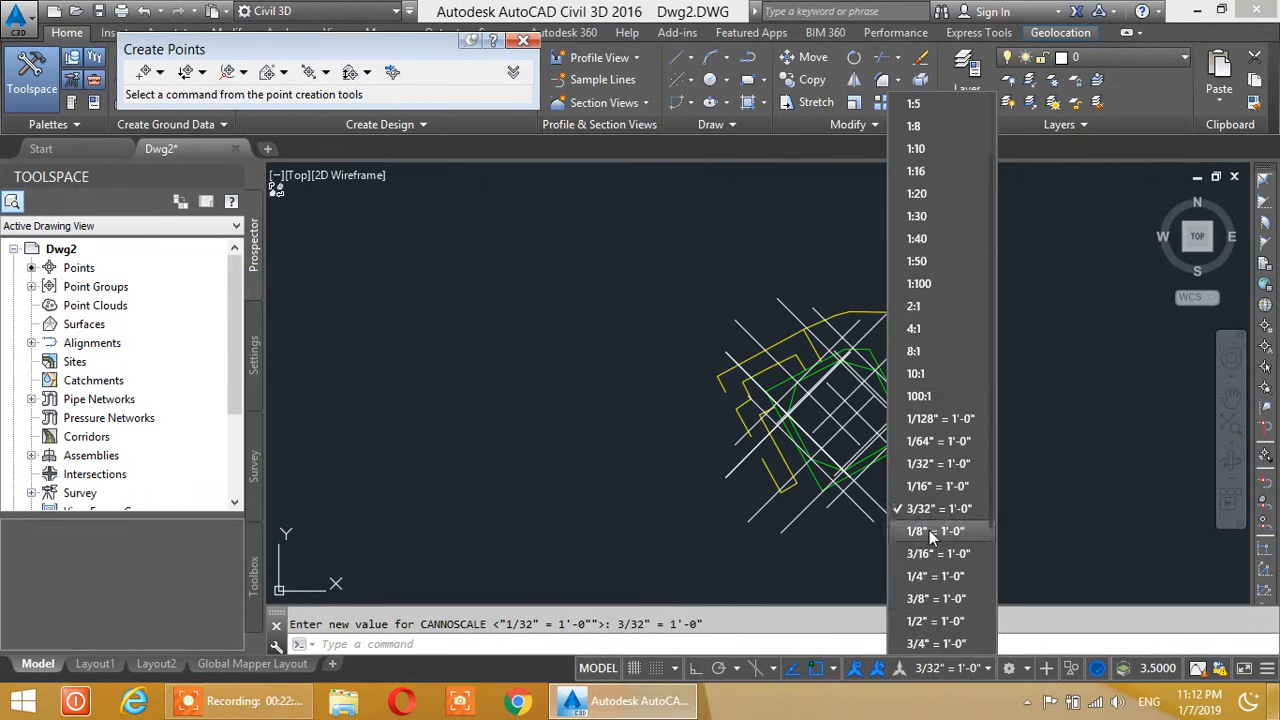
pyautogui.click(933, 576)
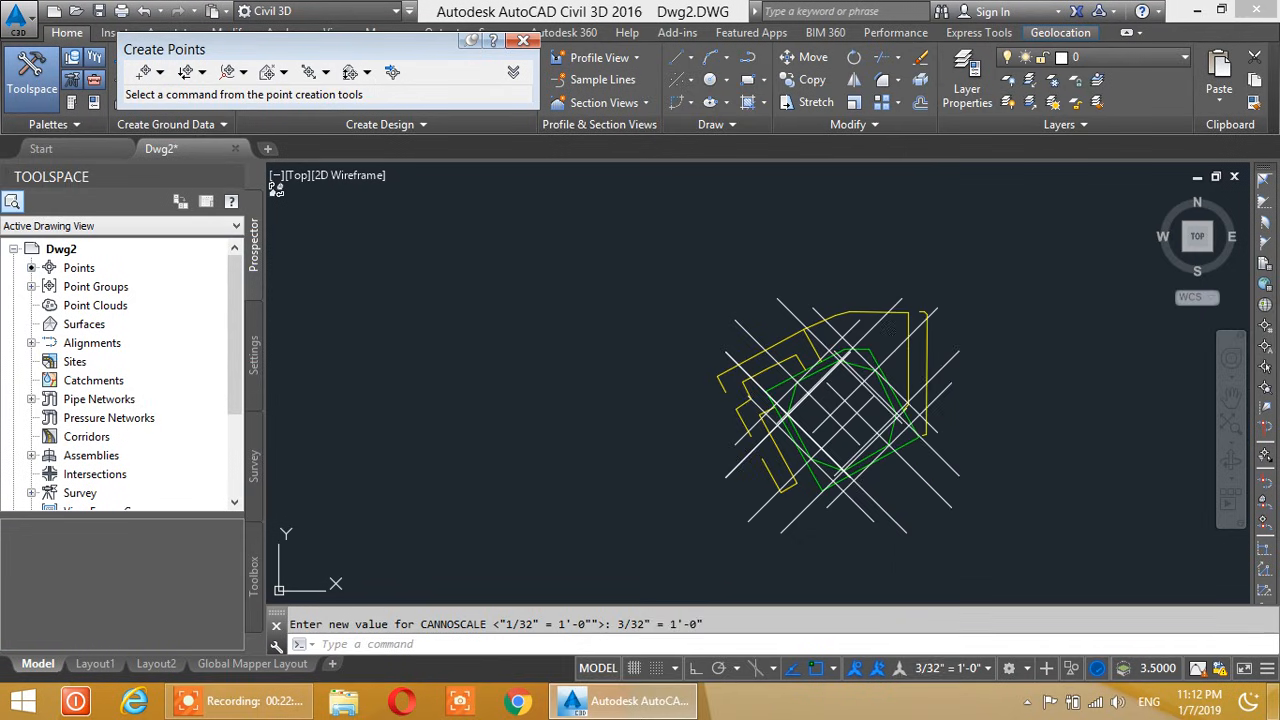
pyautogui.click(957, 669)
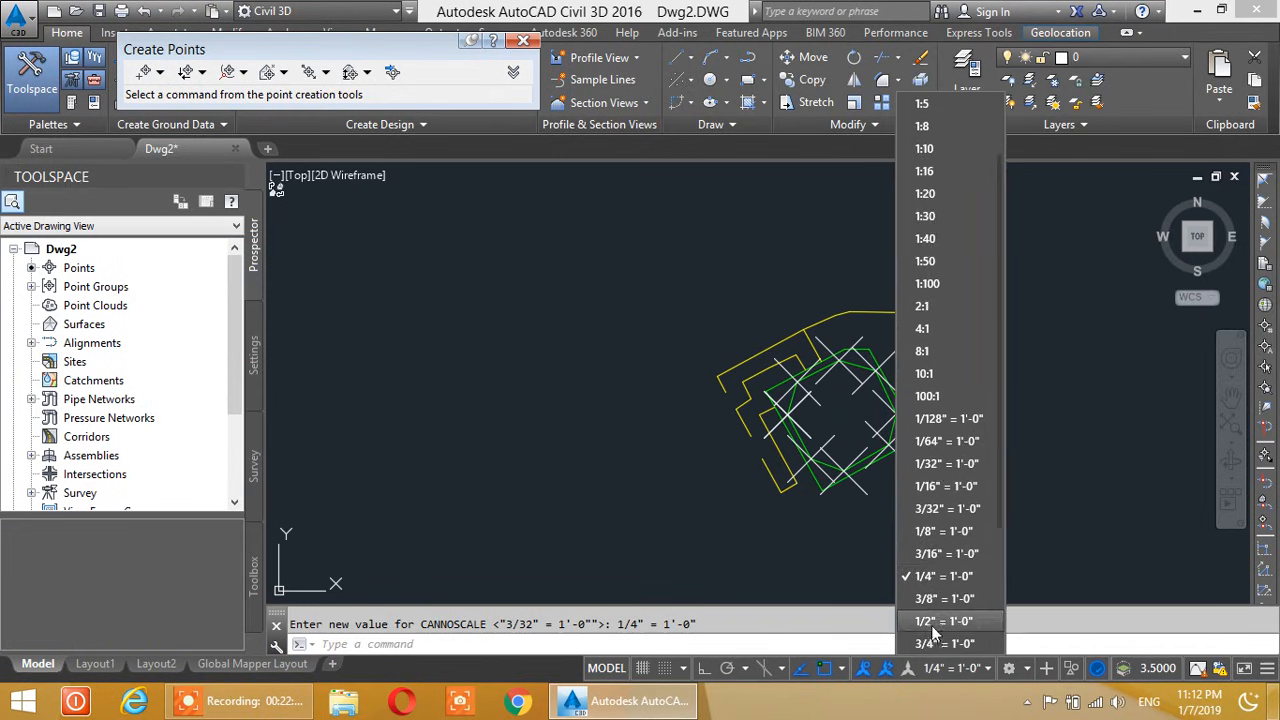
pyautogui.click(932, 632)
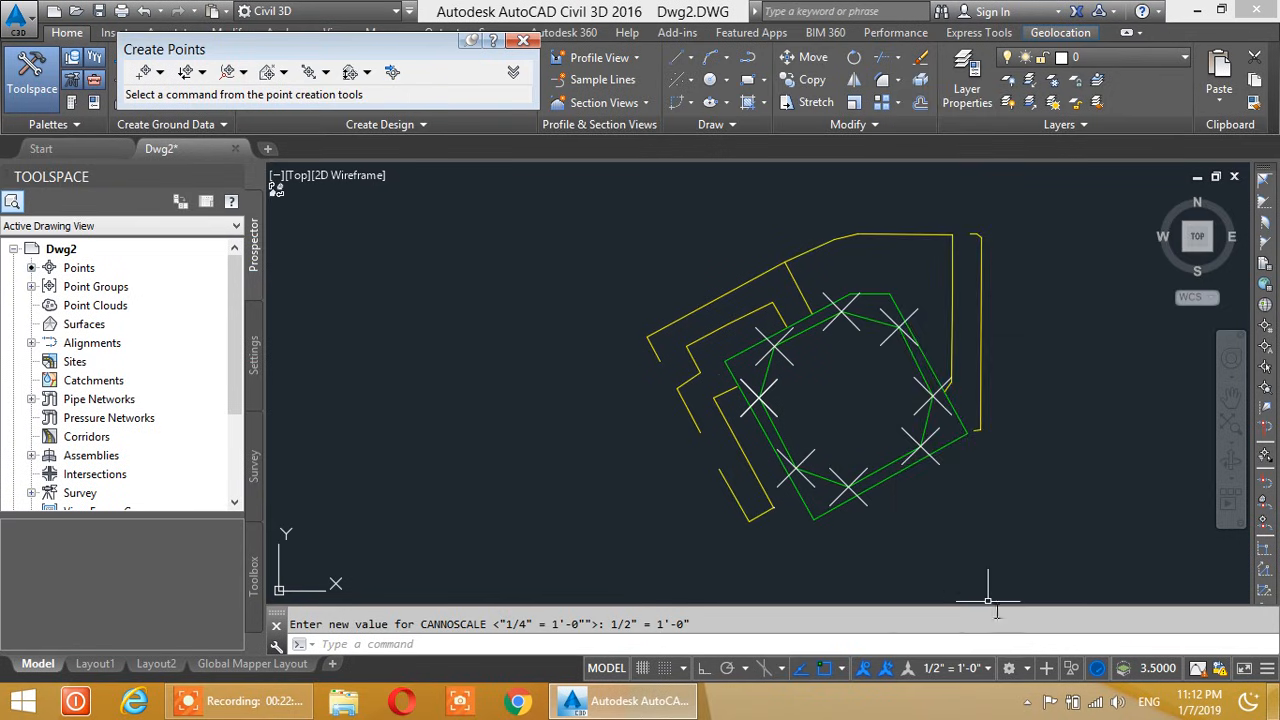
# Set the annotation scale to 1-1/2" = 1'-0"
pyautogui.click(984, 670)
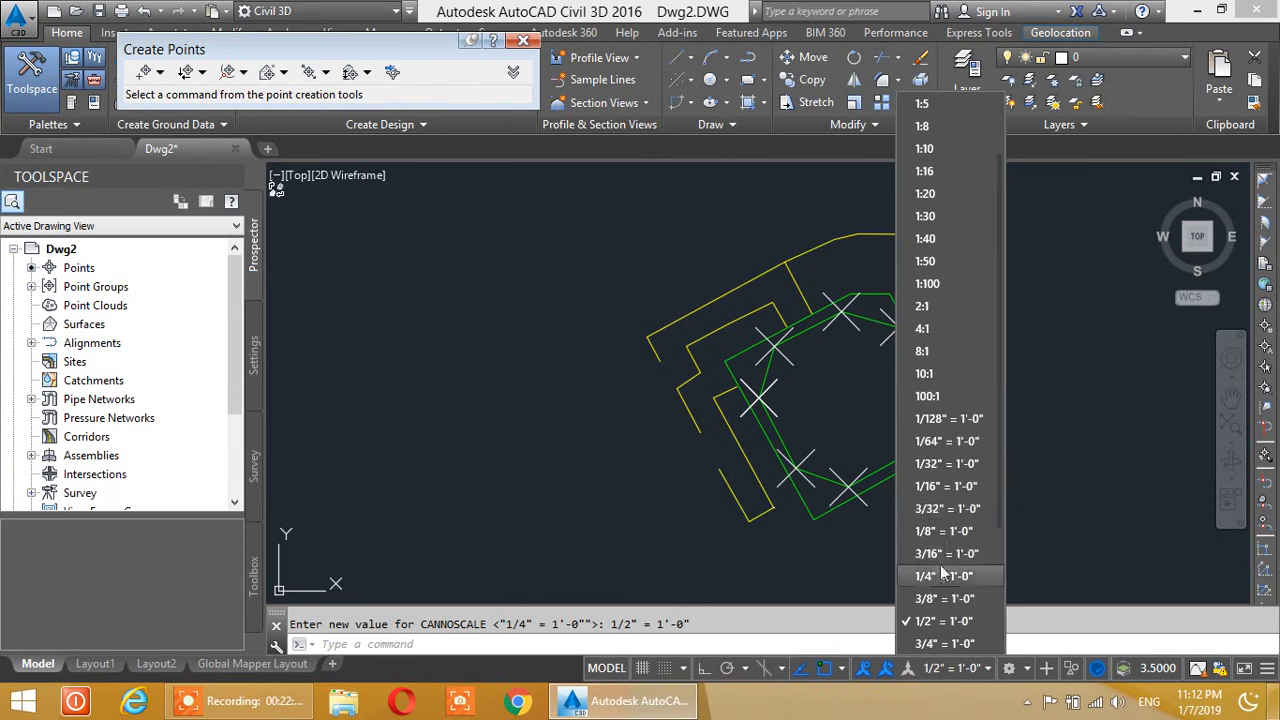
pyautogui.click(942, 554)
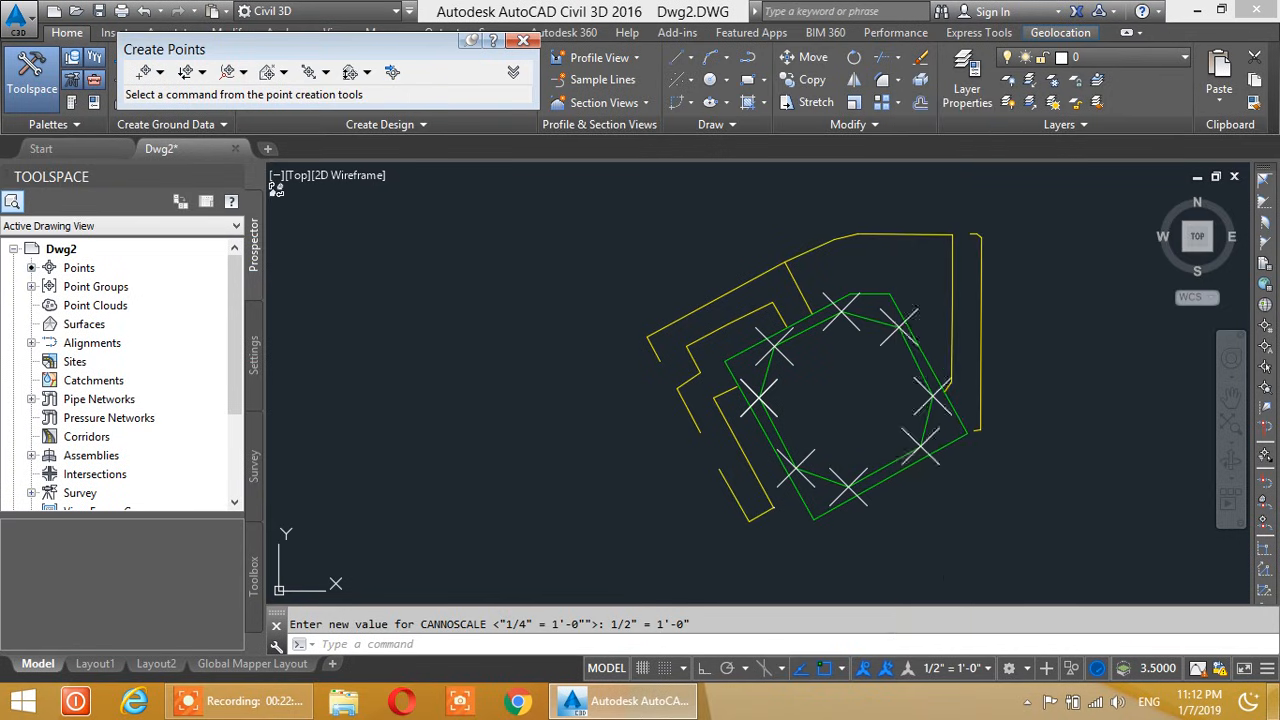
pyautogui.scroll(3, 813, 480)
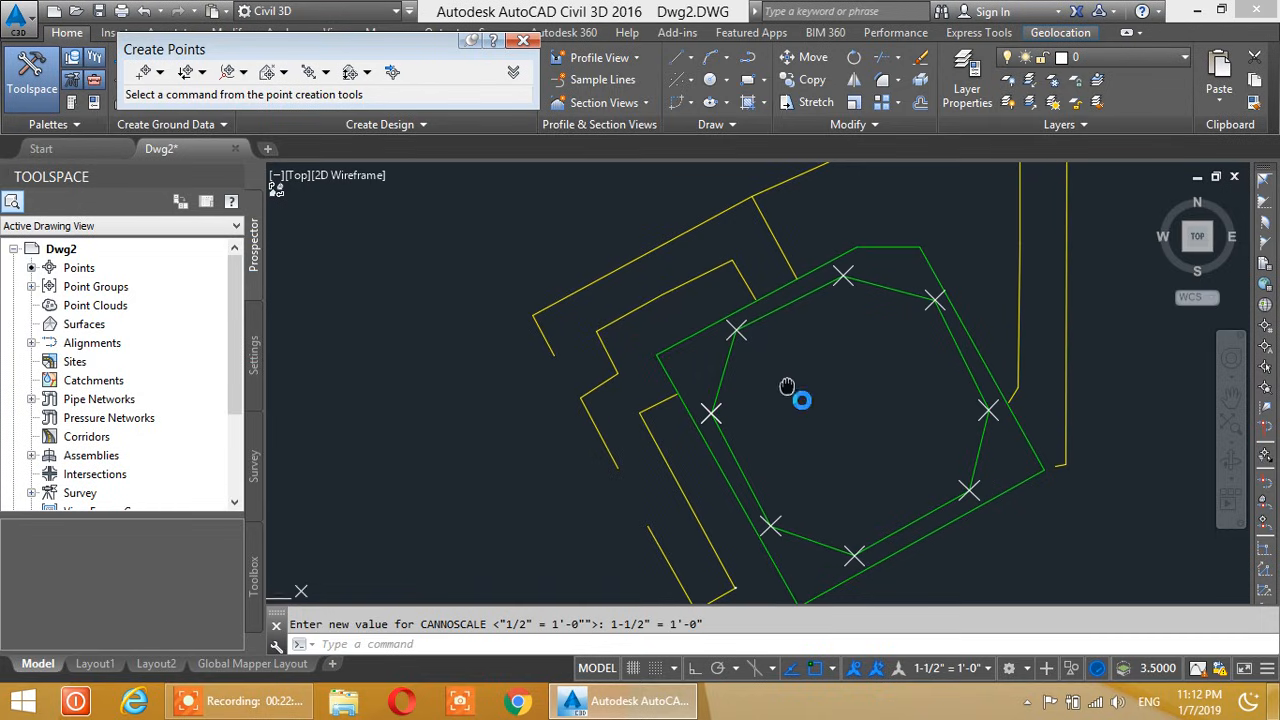
pyautogui.moveTo(700, 349); pyautogui.dragTo(687, 338, button='middle')
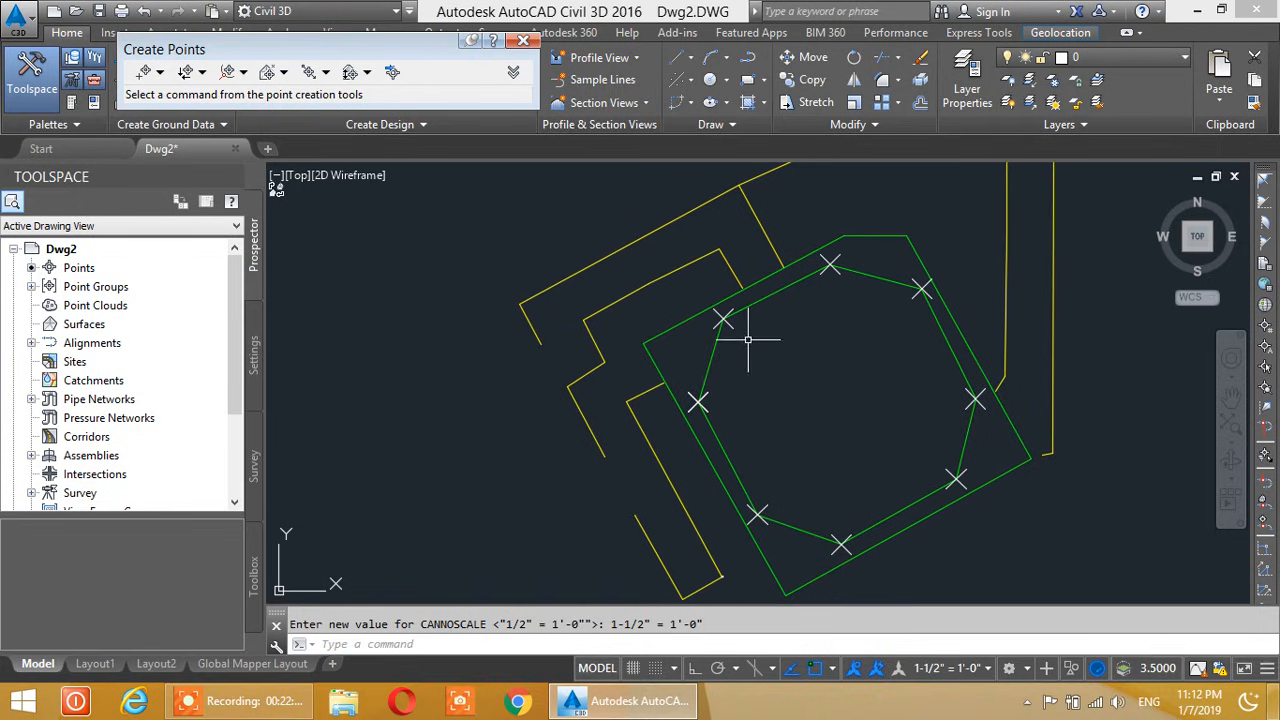
pyautogui.press('Return')
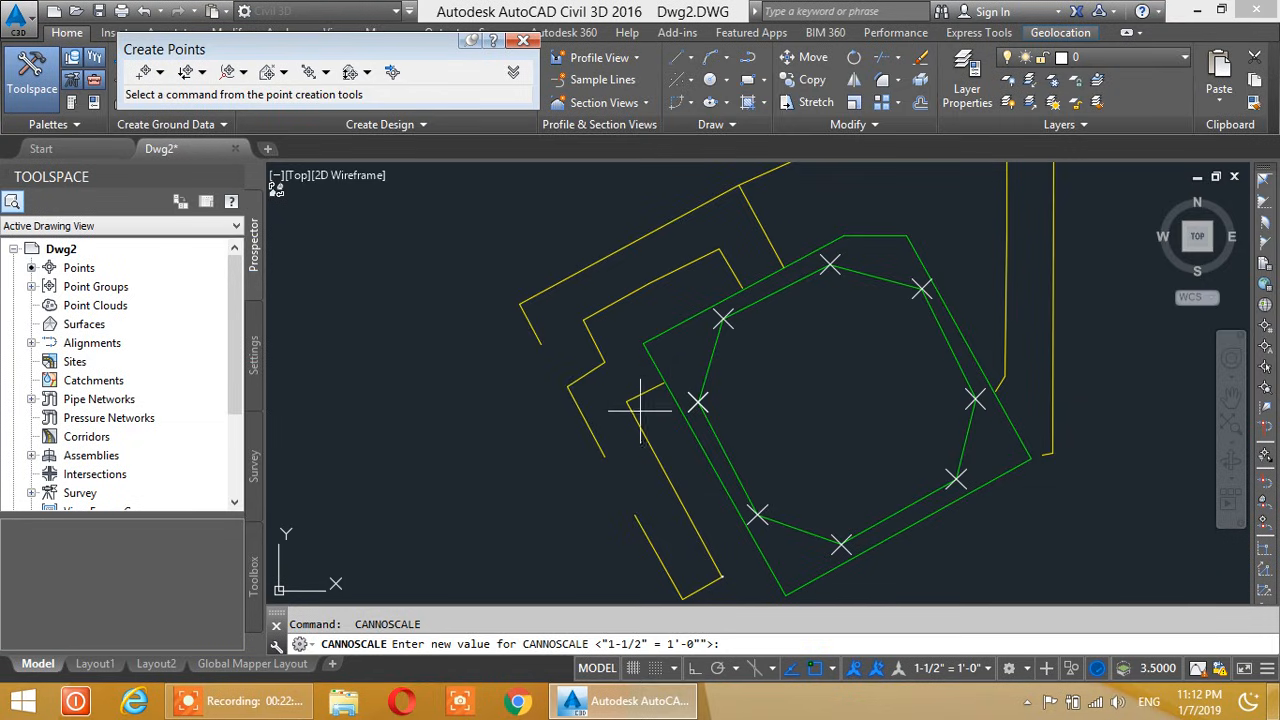
pyautogui.press('Escape')
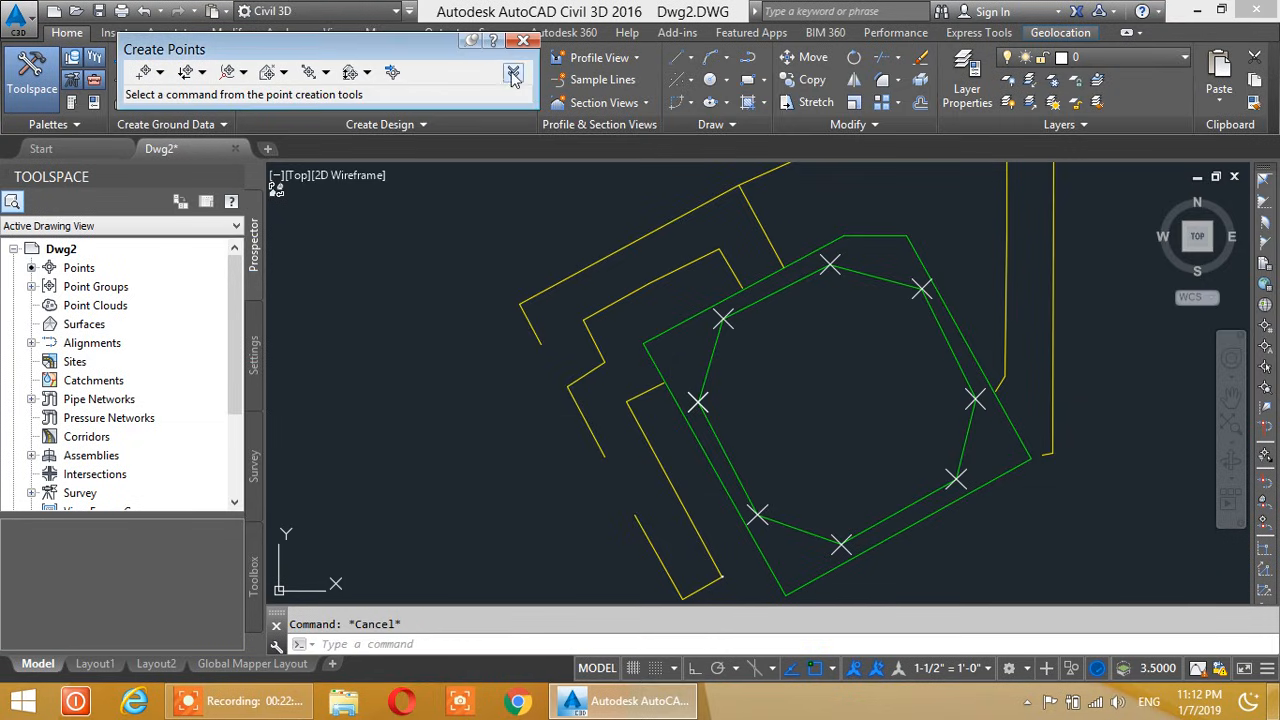
# Run Polyline Vertices - Automatic on the outer green boundary and the adjoining stepped yellow polyline
pyautogui.click(514, 74)
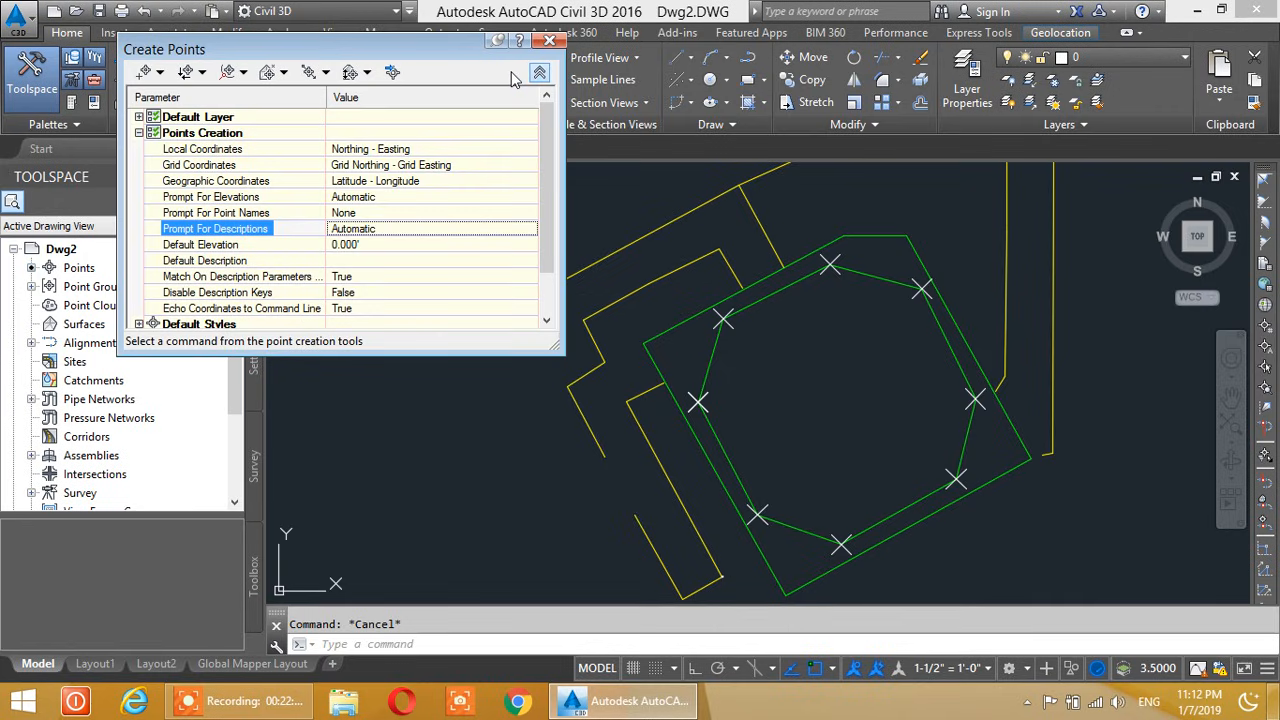
pyautogui.click(160, 73)
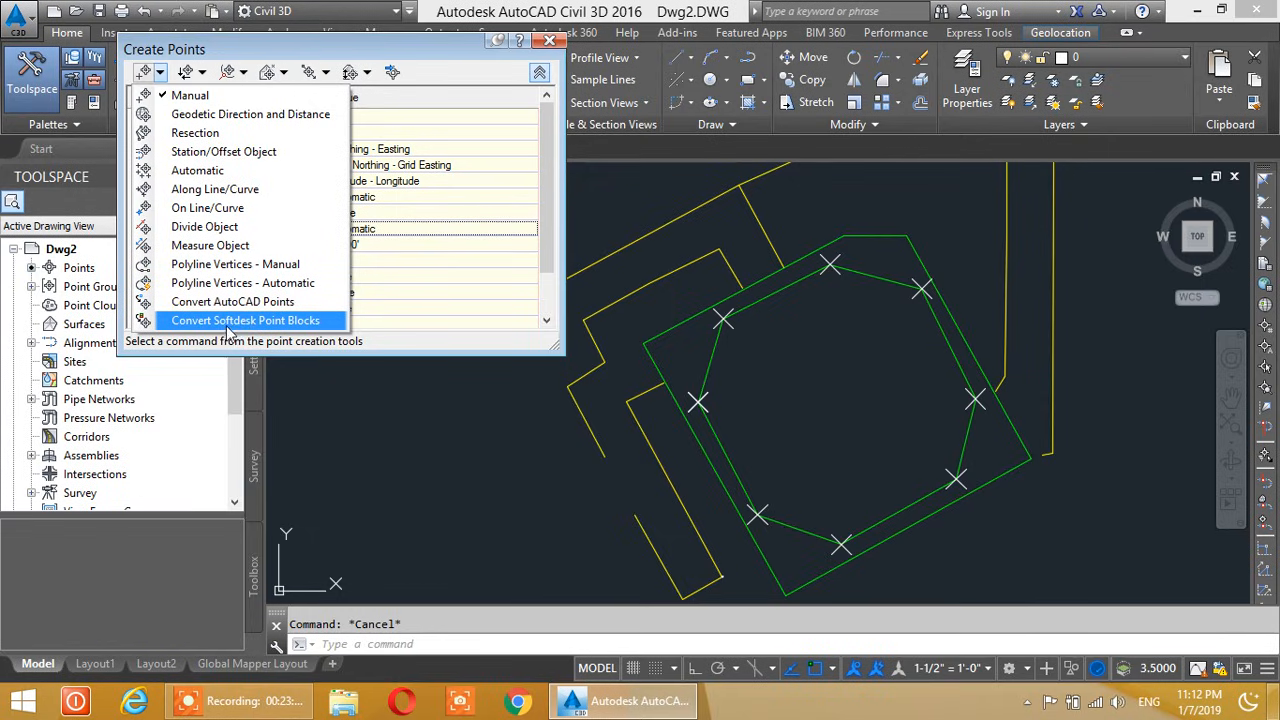
pyautogui.click(258, 285)
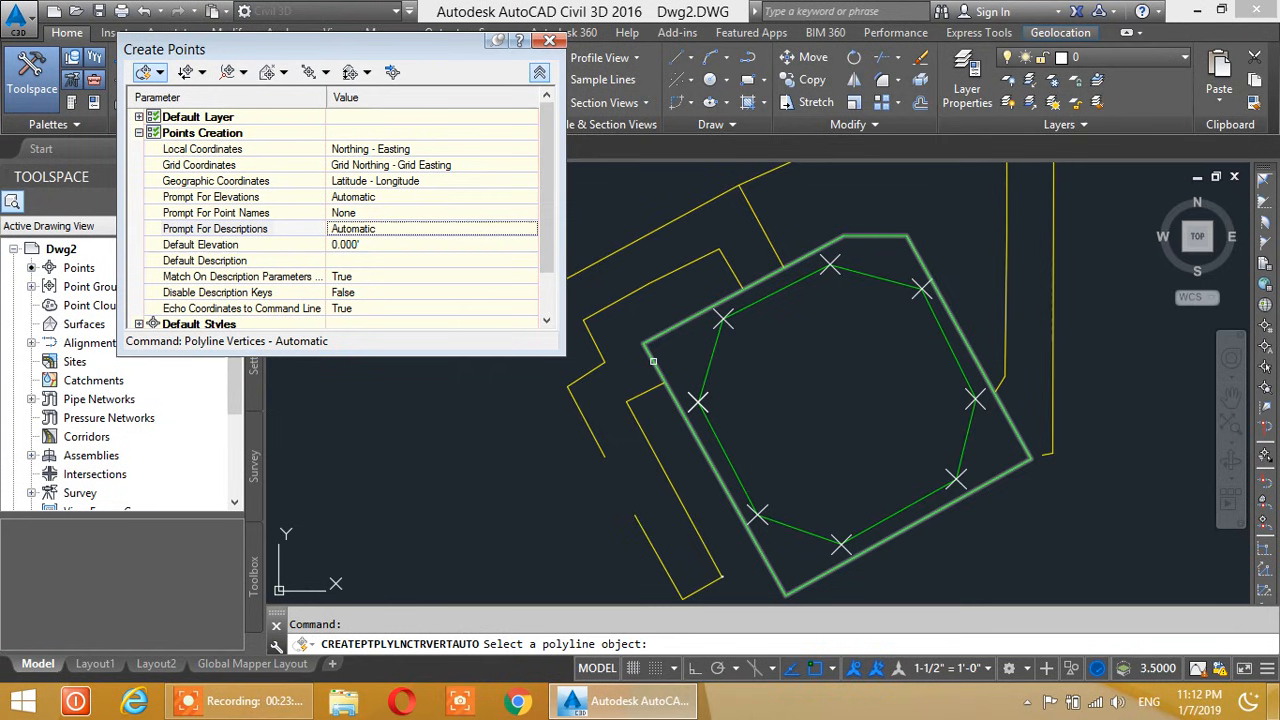
pyautogui.click(653, 361)
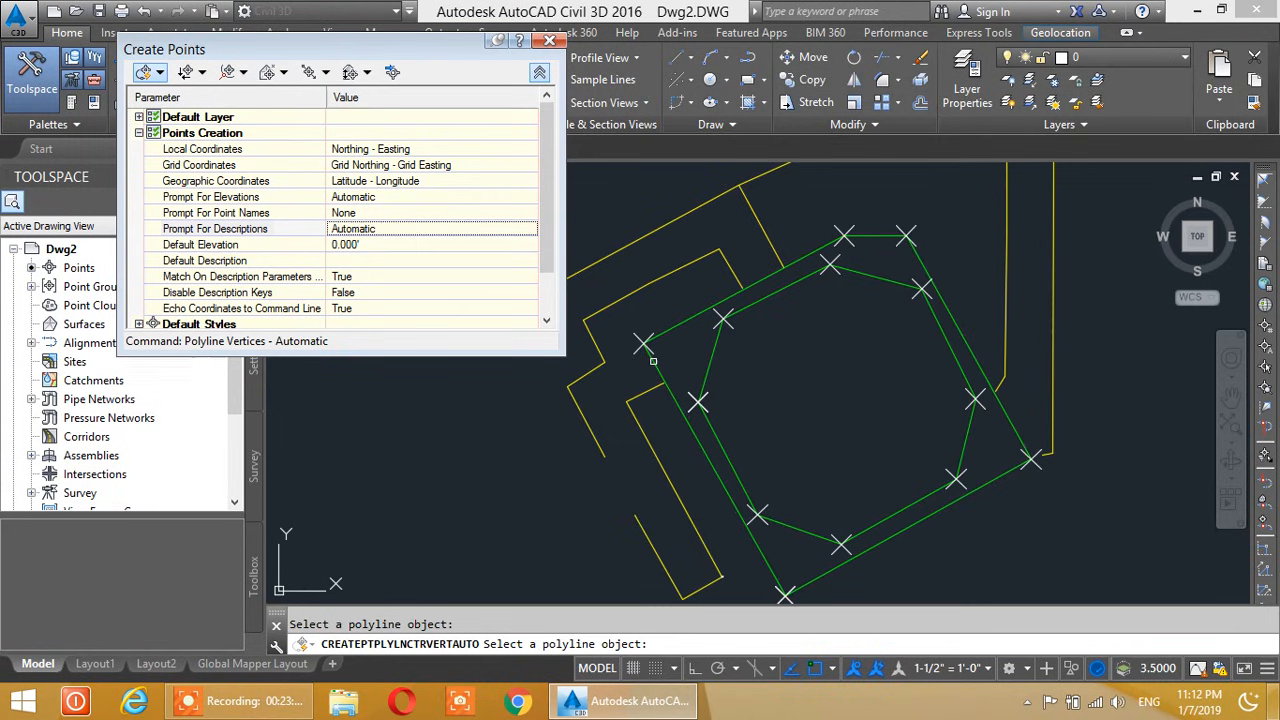
pyautogui.click(682, 266)
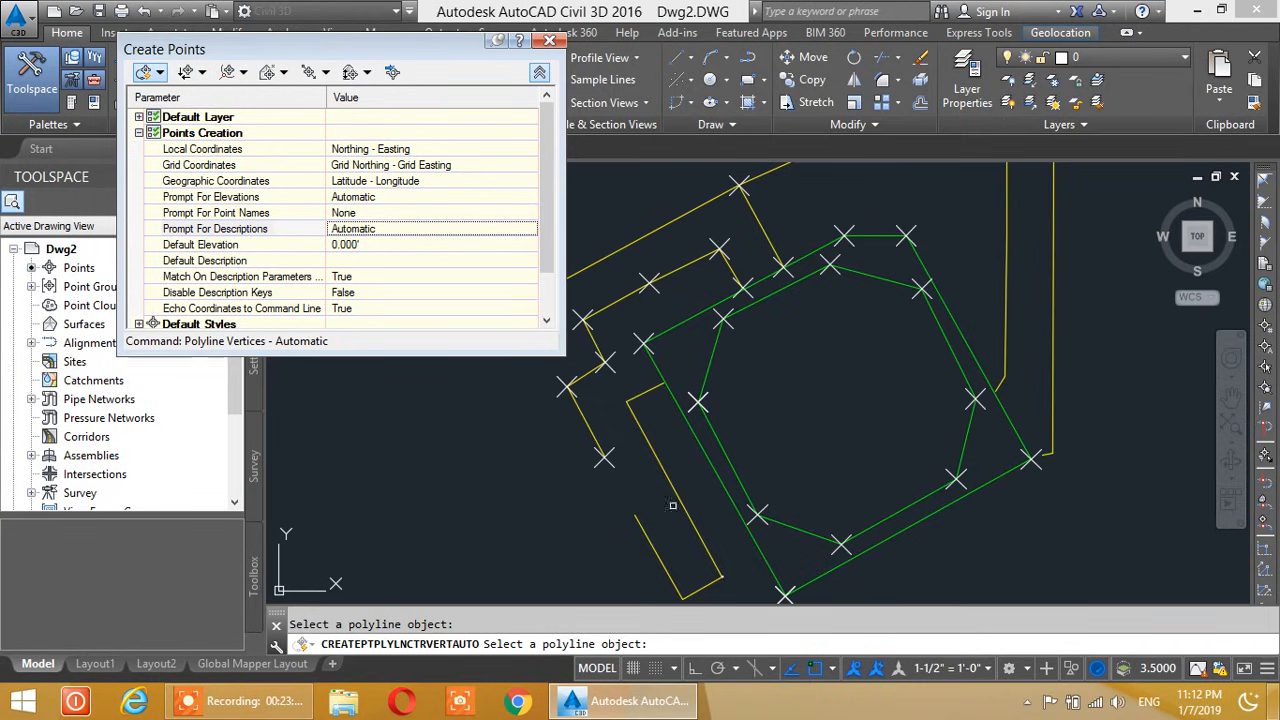
# Create points at the vertices of the remaining yellow polylines, including the easternmost one, and close the point creation tools
pyautogui.moveTo(1015, 345); pyautogui.dragTo(968, 480, button='middle')
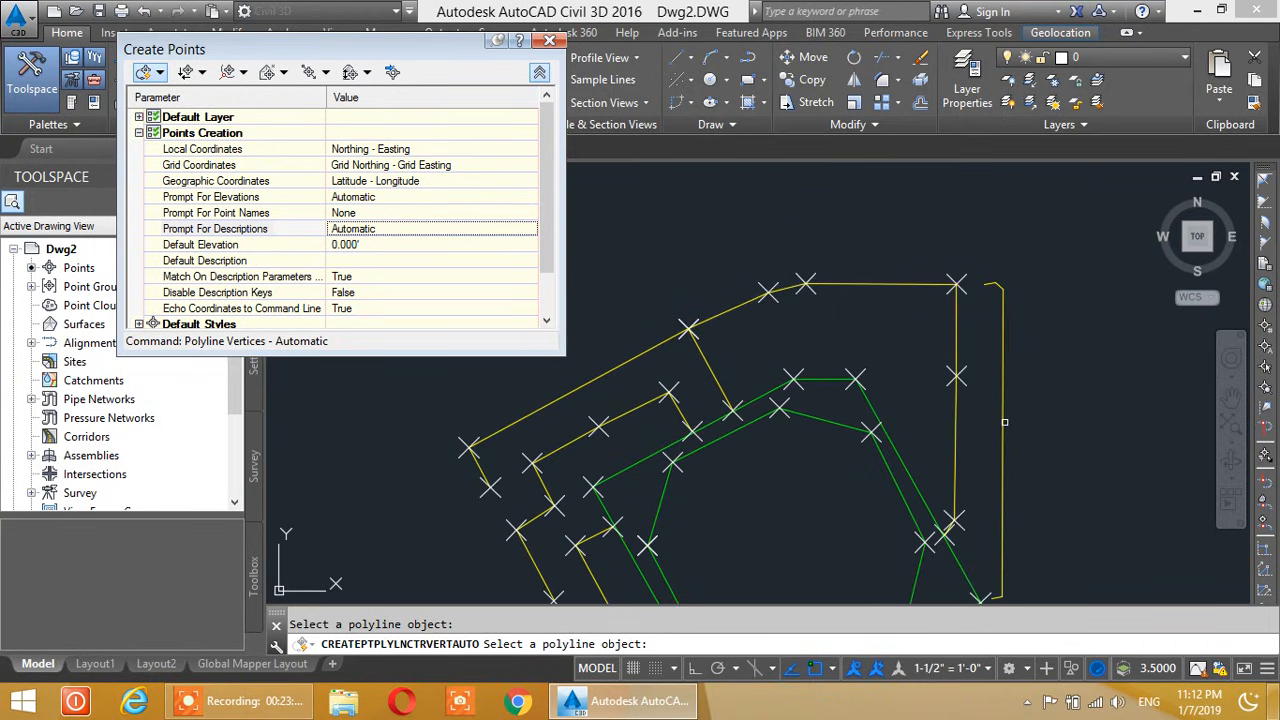
pyautogui.click(1003, 422)
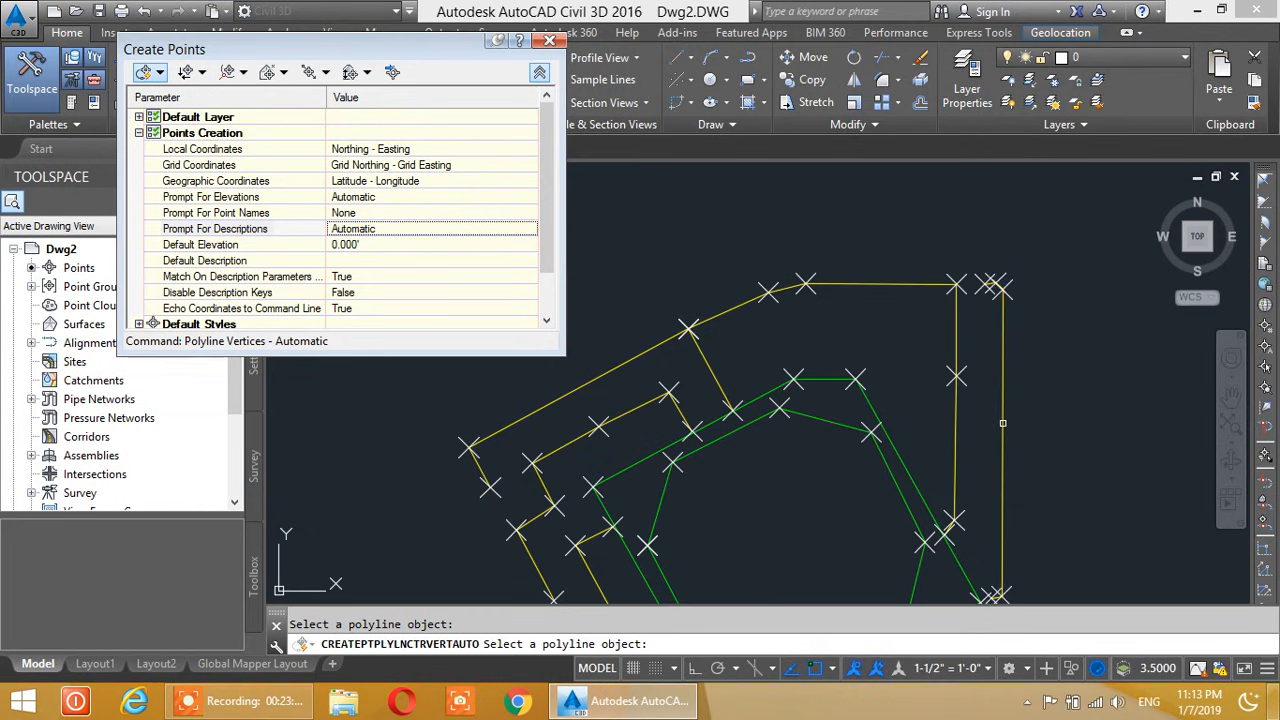
pyautogui.moveTo(1046, 471)
pyautogui.mouseDown(button='middle')
pyautogui.moveTo(1055, 366)
pyautogui.moveTo(1066, 372)
pyautogui.mouseUp(button='middle')
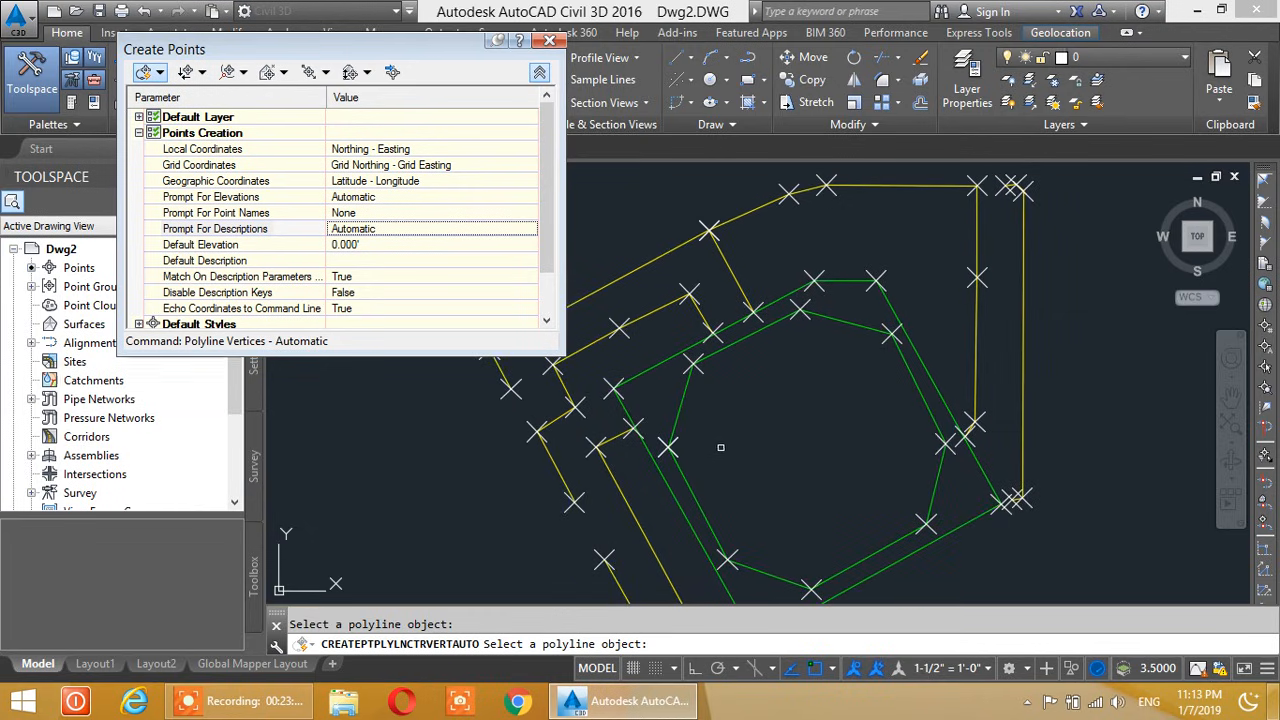
pyautogui.press('Escape')
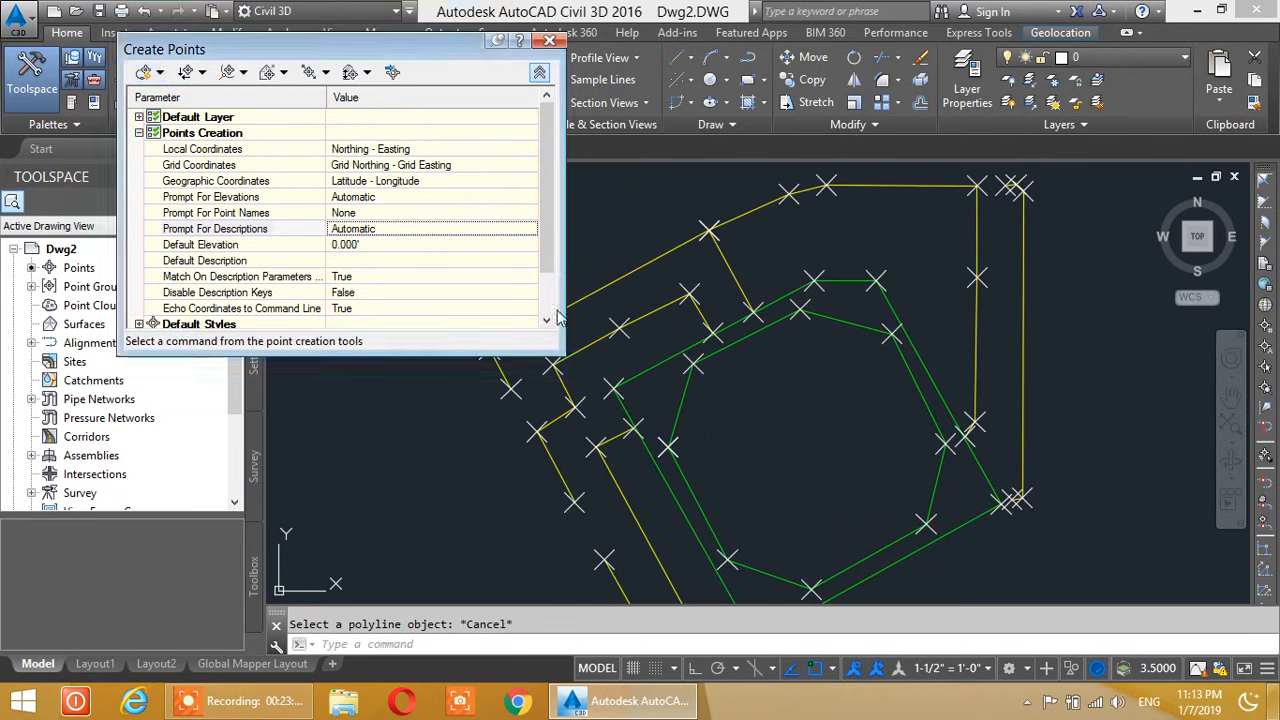
pyautogui.click(549, 41)
pyautogui.press('Escape')
# Examine the point markers at the vertices of the green and yellow polylines, up close and in overview
pyautogui.moveTo(561, 437); pyautogui.dragTo(570, 355, button='middle')
pyautogui.scroll(-2, 669, 440)
pyautogui.scroll(4, 718, 503)
pyautogui.scroll(5, 723, 495)
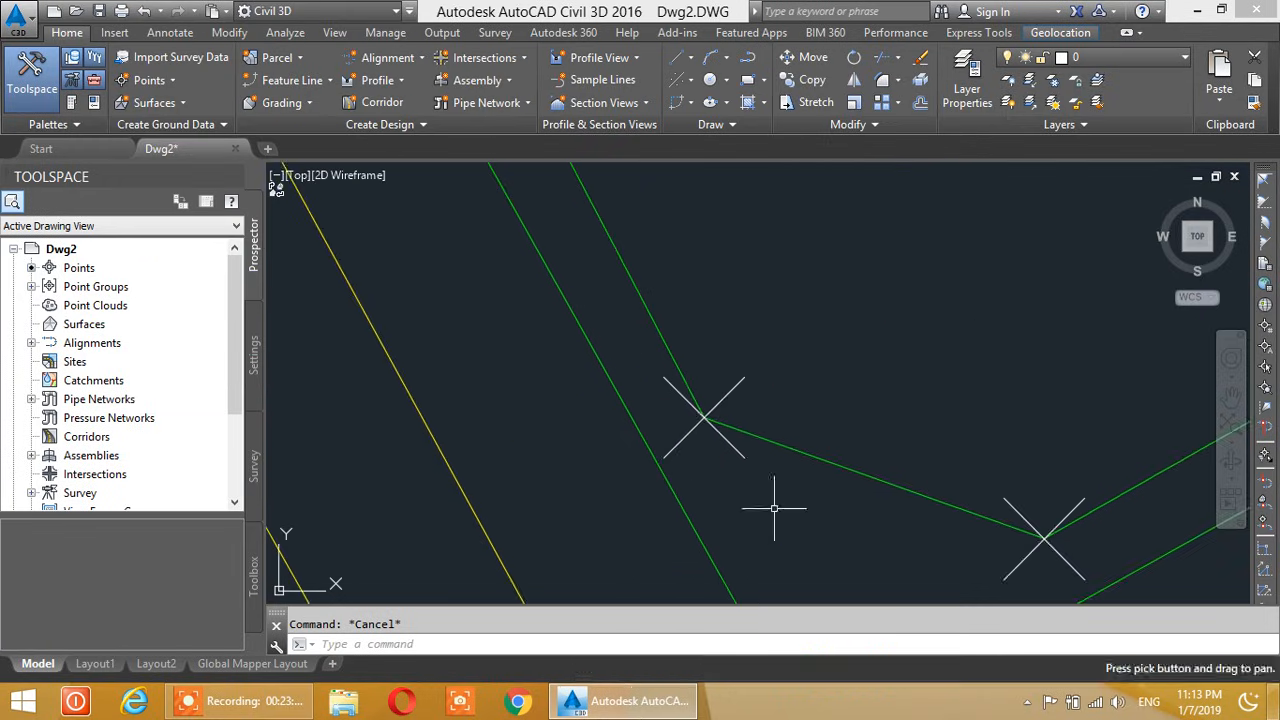
pyautogui.scroll(4, 714, 423)
pyautogui.scroll(-6, 717, 396)
pyautogui.moveTo(756, 333); pyautogui.dragTo(740, 394, button='middle')
pyautogui.scroll(2, 743, 375)
pyautogui.scroll(-1, 712, 371)
pyautogui.scroll(1, 712, 371)
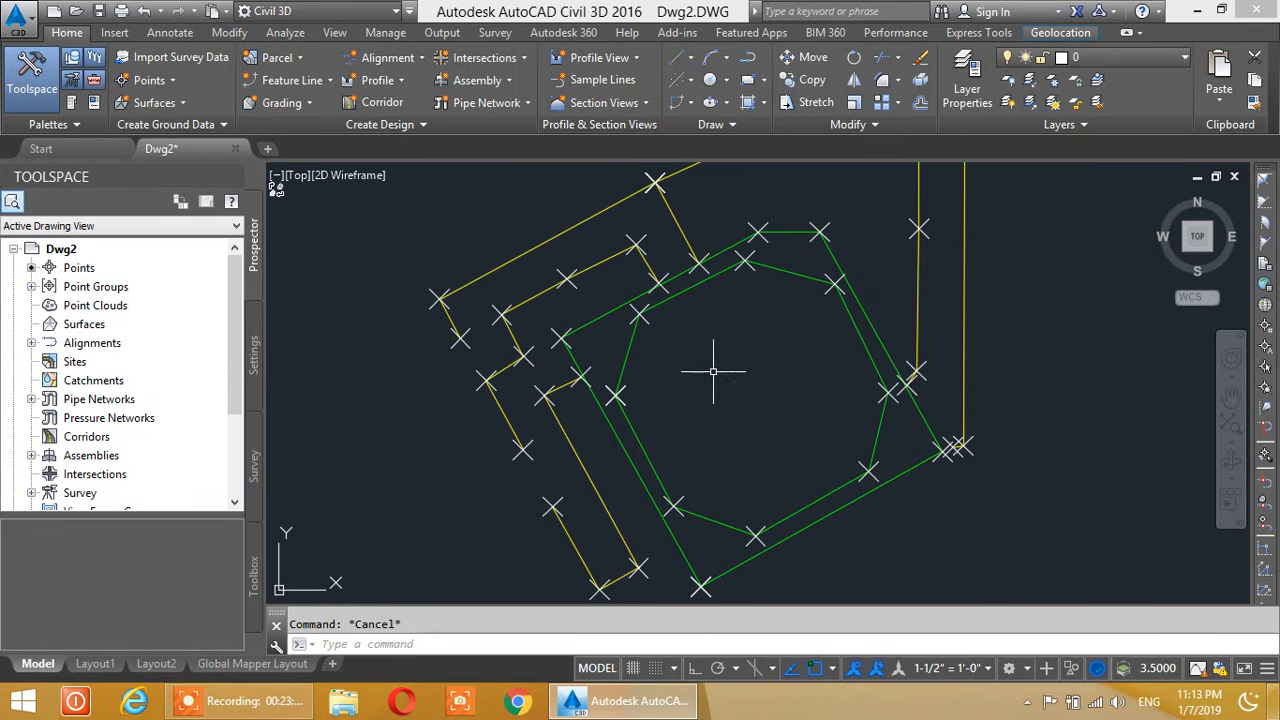
# Set the annotation scale to 3" = 1'-0" to make the point markers smaller
pyautogui.click(985, 669)
pyautogui.scroll(-4, 956, 541)
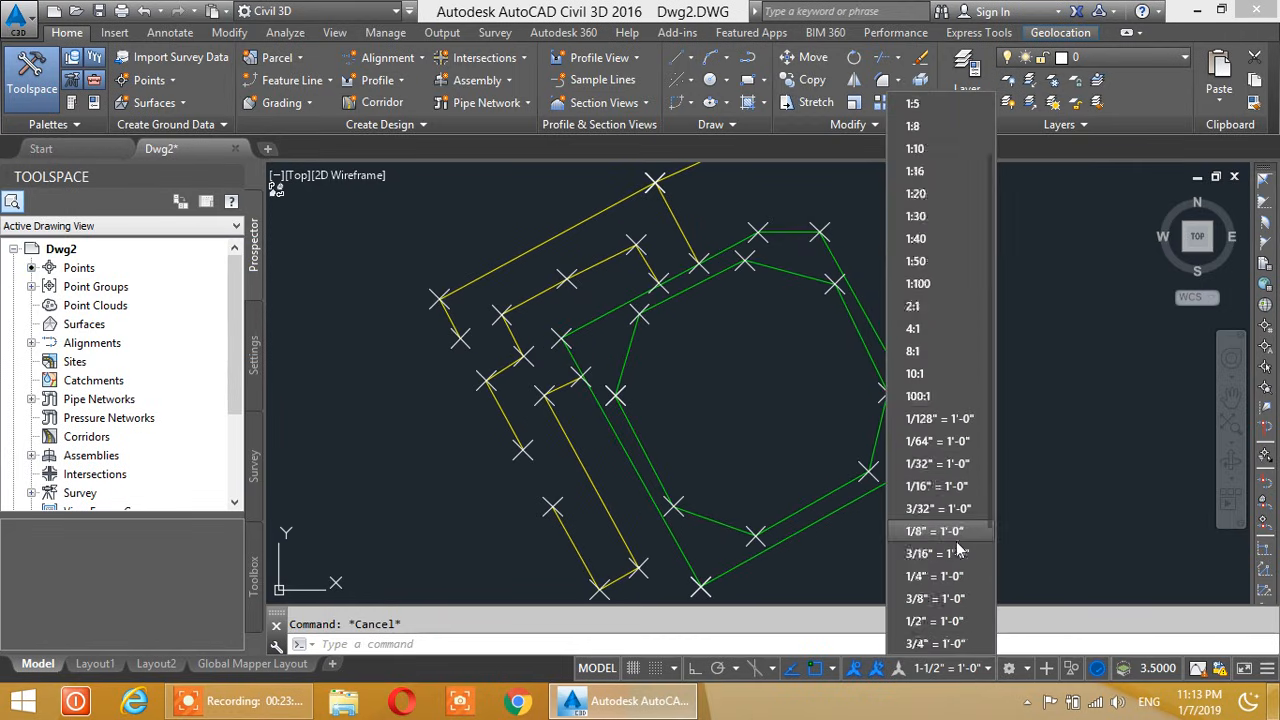
pyautogui.click(935, 527)
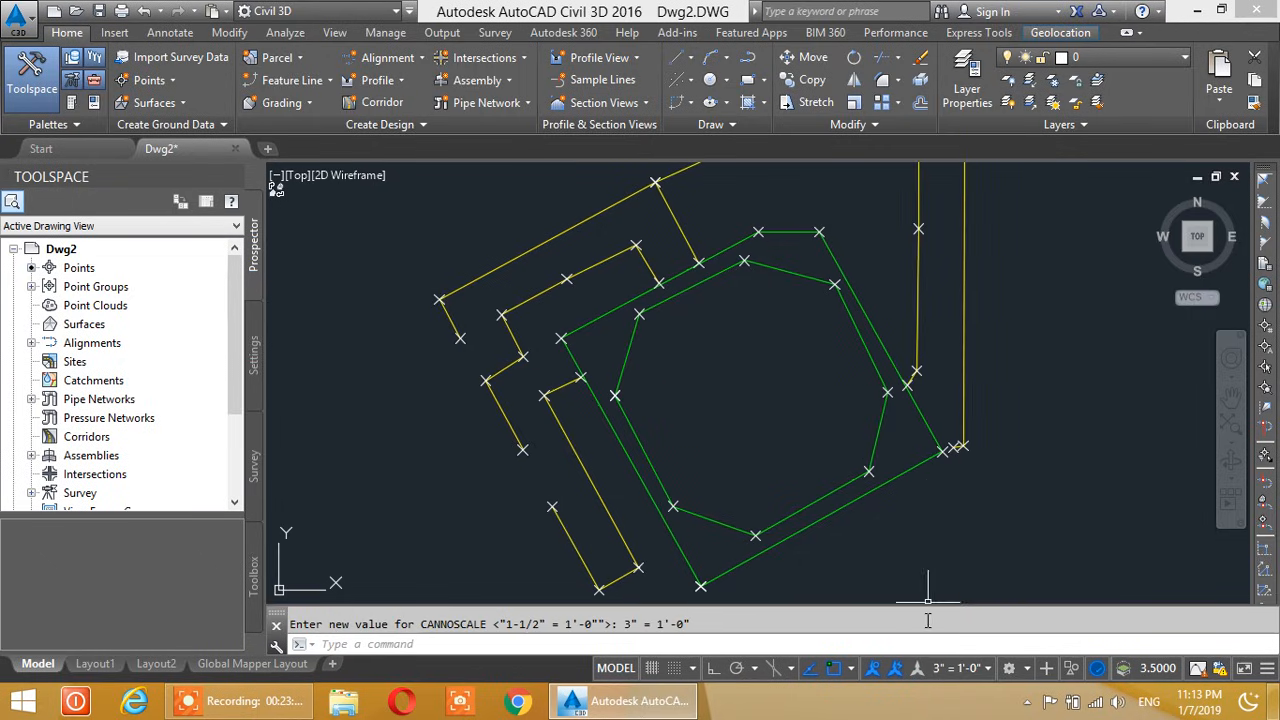
pyautogui.moveTo(657, 377)
pyautogui.mouseDown(button='middle')
pyautogui.moveTo(714, 454)
pyautogui.moveTo(703, 398)
pyautogui.mouseUp(button='middle')
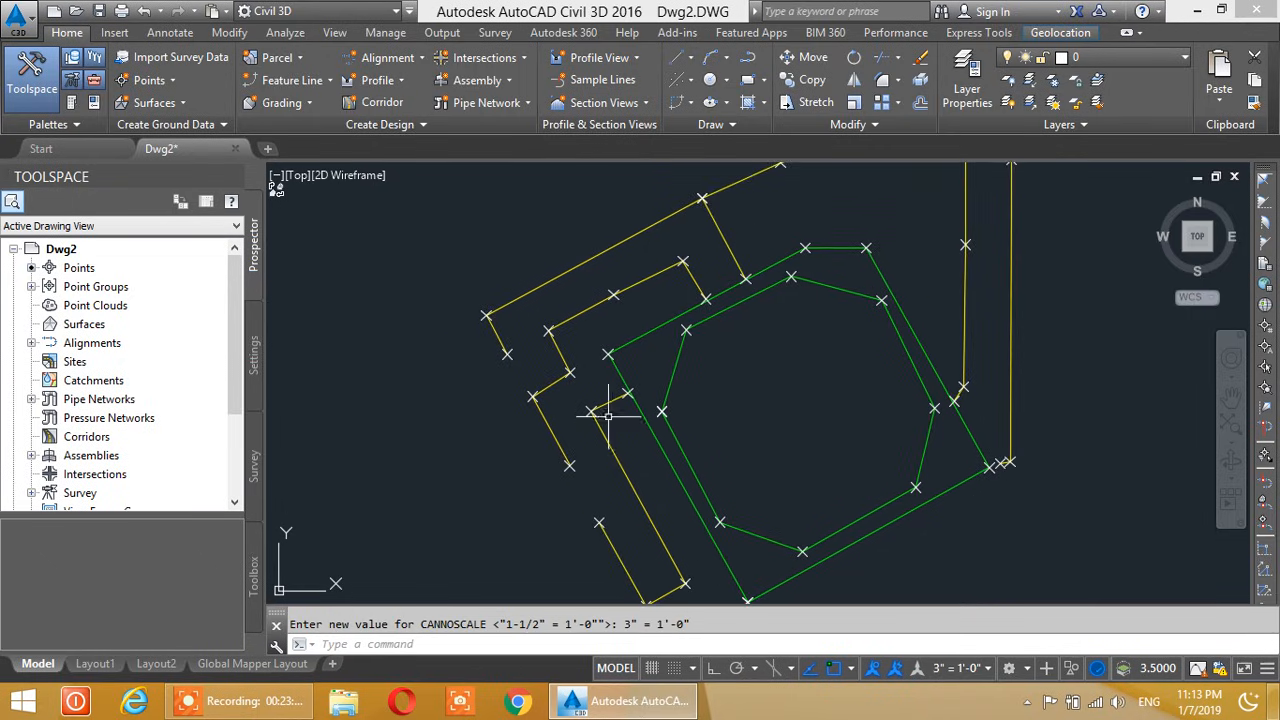
# Select all polylines and points in the drawing and set the COGO points' point label style to Standard
pyautogui.moveTo(606, 417); pyautogui.dragTo(604, 393, button='middle')
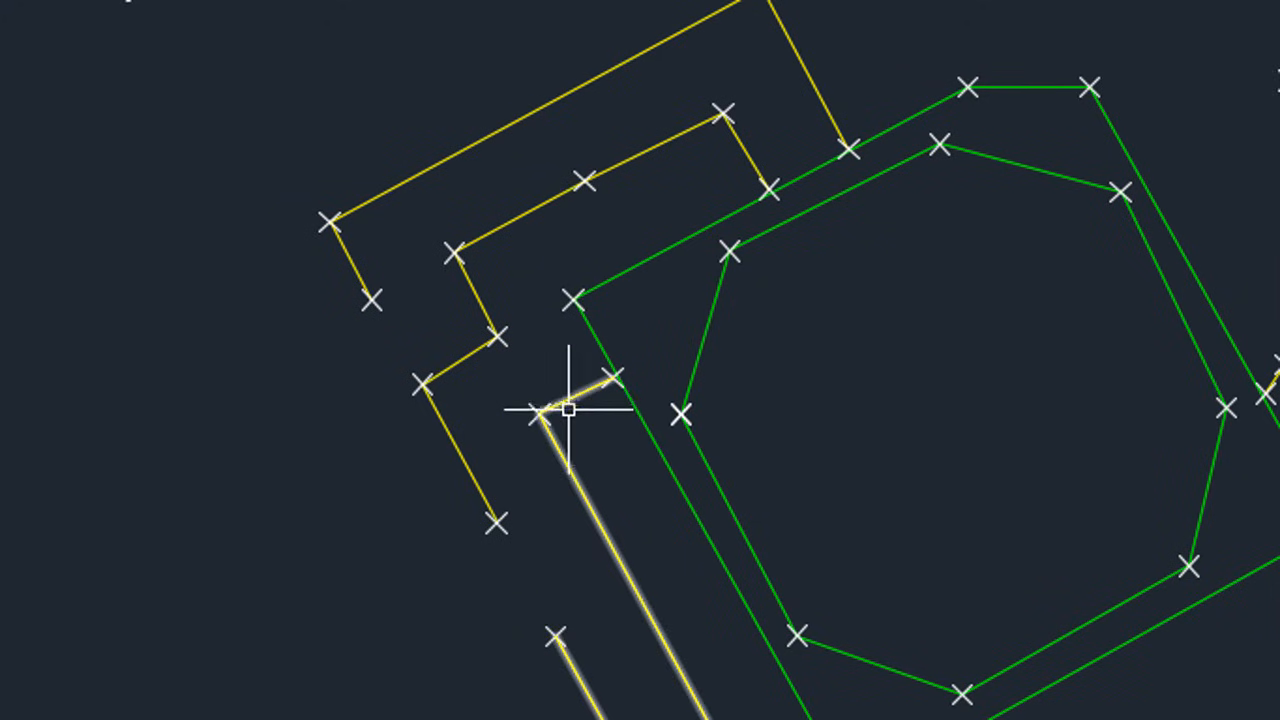
pyautogui.moveTo(610, 371)
pyautogui.scroll(-2, 610, 371)
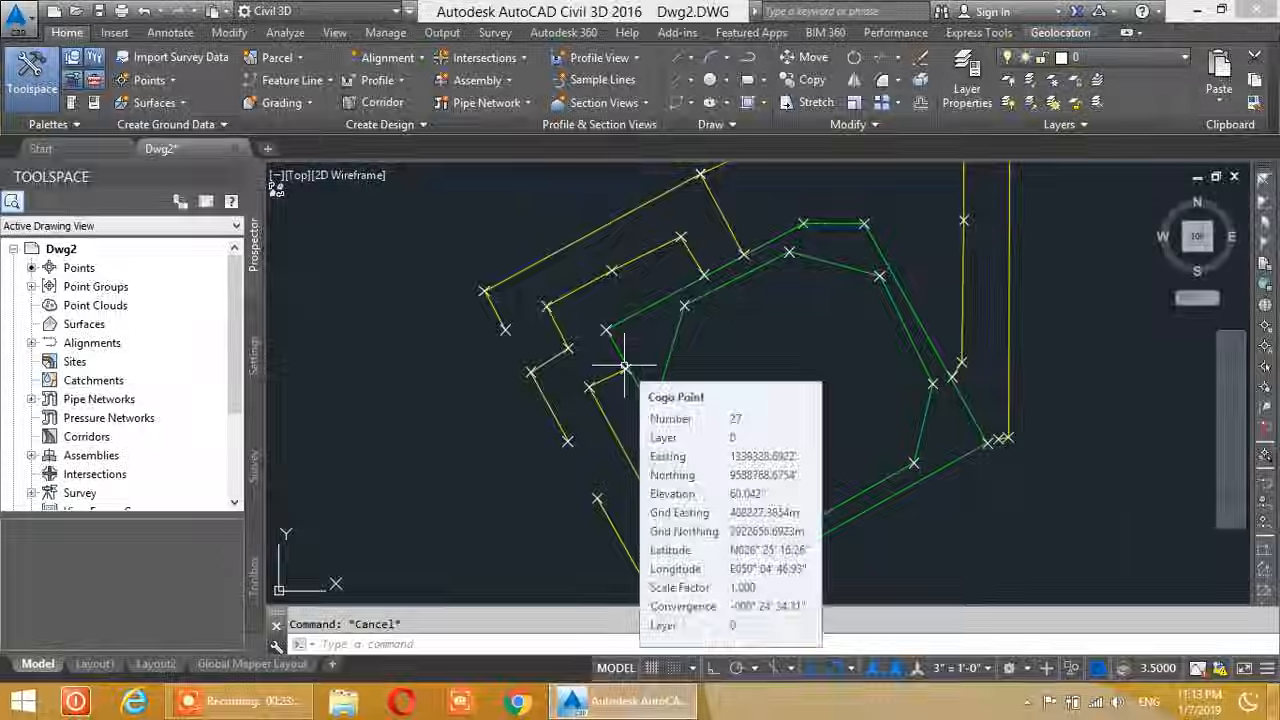
pyautogui.moveTo(720, 410)
pyautogui.mouseDown(button='middle')
pyautogui.moveTo(727, 434)
pyautogui.moveTo(652, 414)
pyautogui.mouseUp(button='middle')
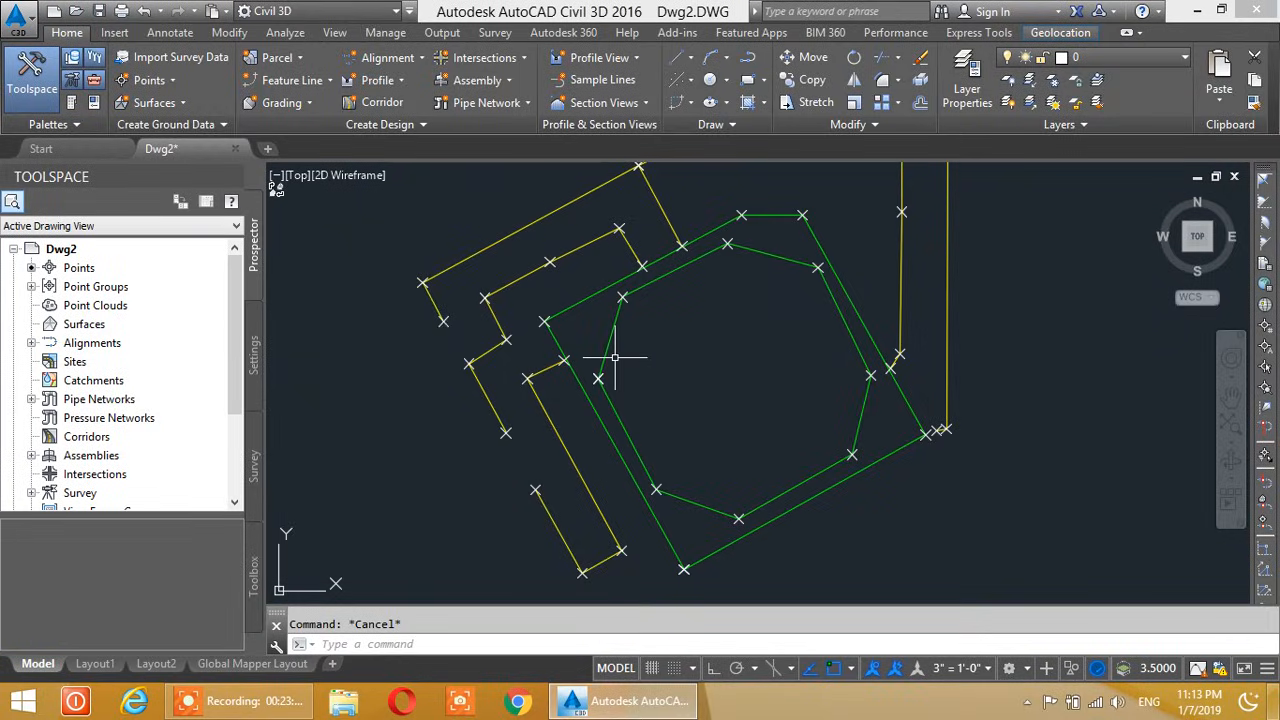
pyautogui.scroll(-2, 614, 357)
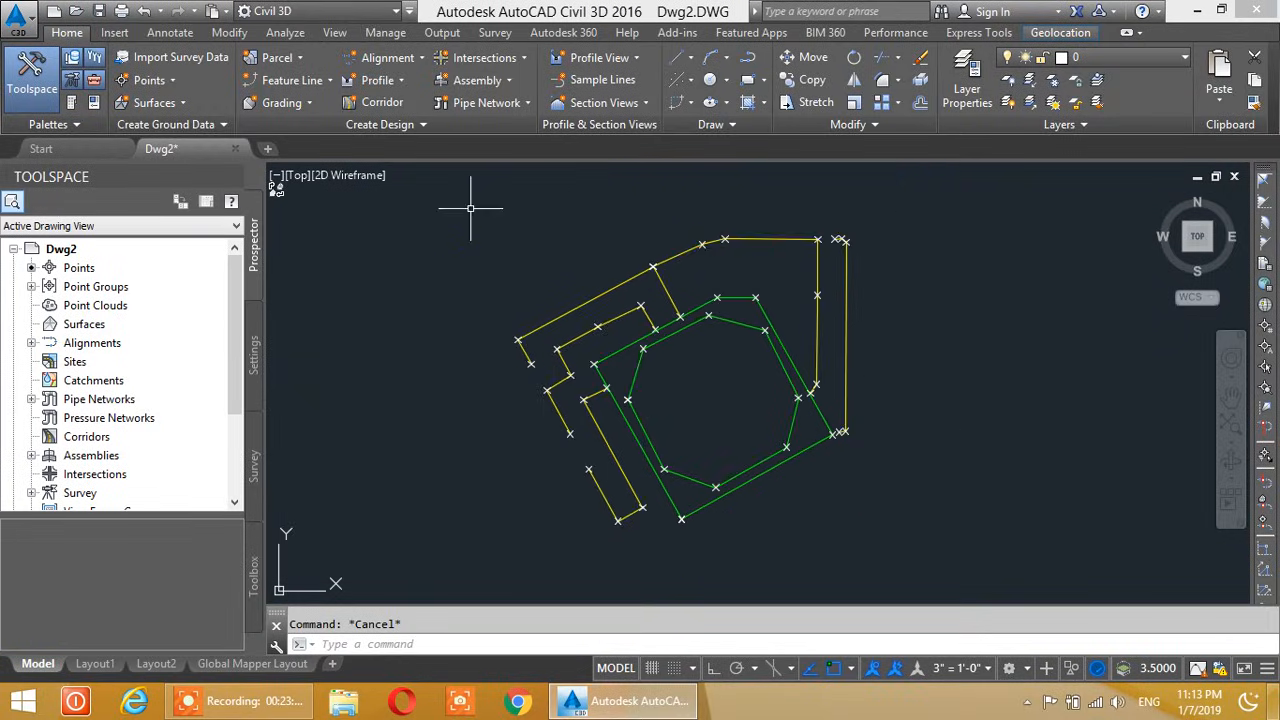
pyautogui.click(473, 214)
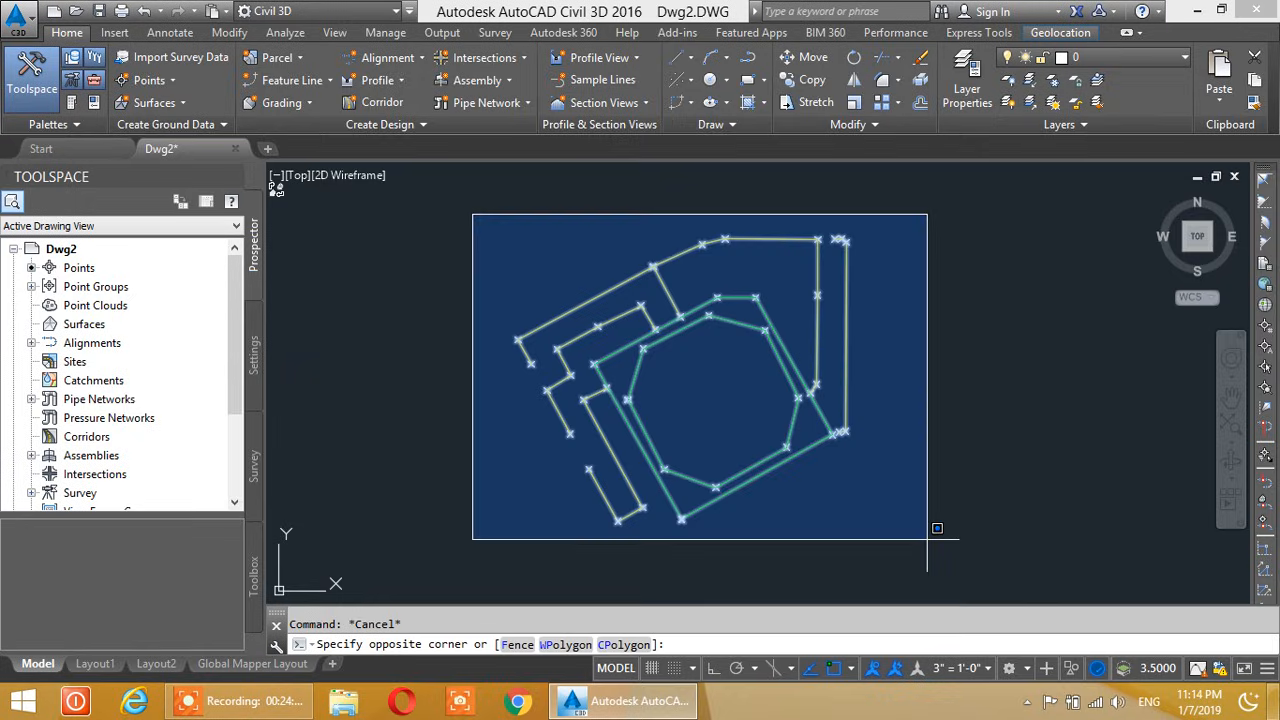
pyautogui.click(928, 539)
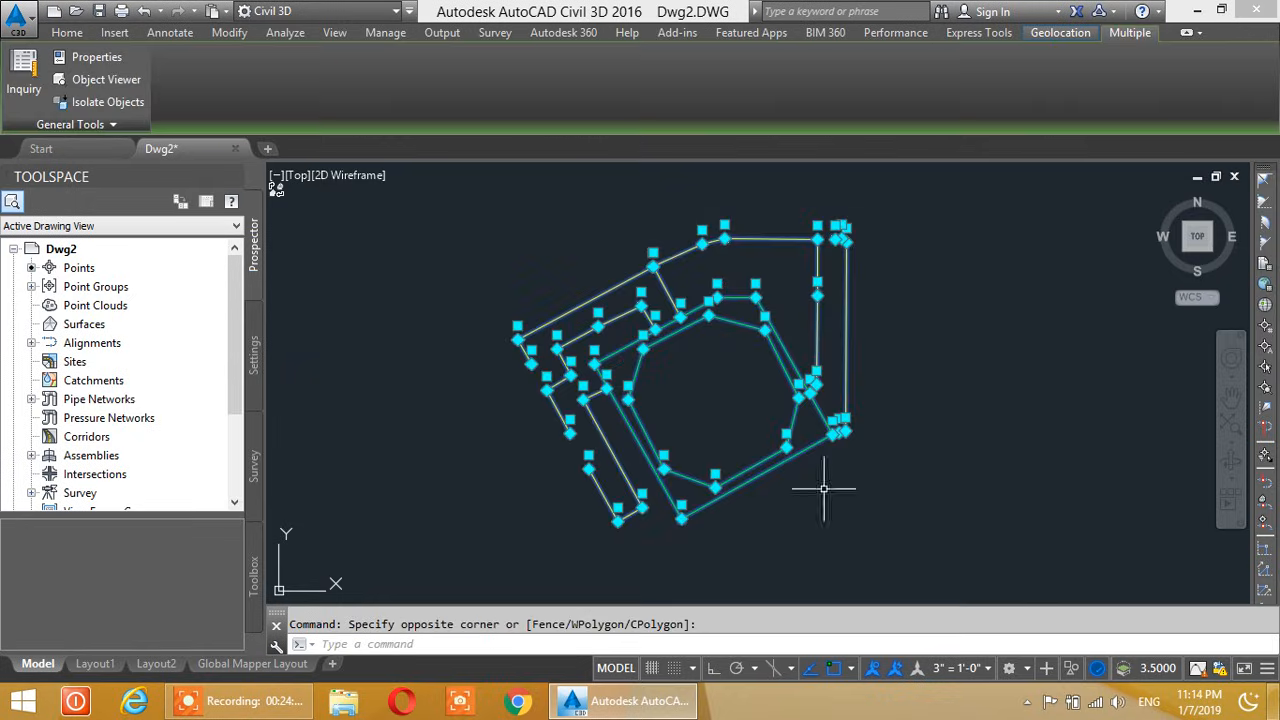
pyautogui.click(102, 57)
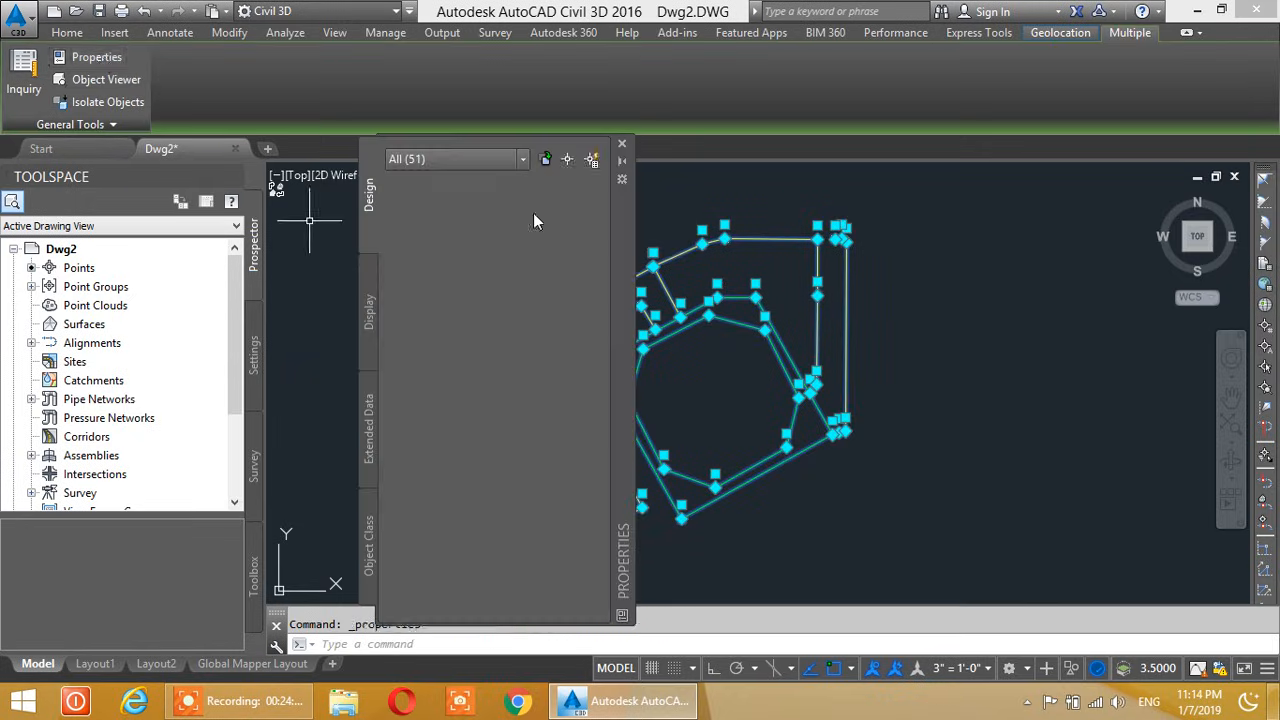
pyautogui.click(523, 160)
pyautogui.click(450, 218)
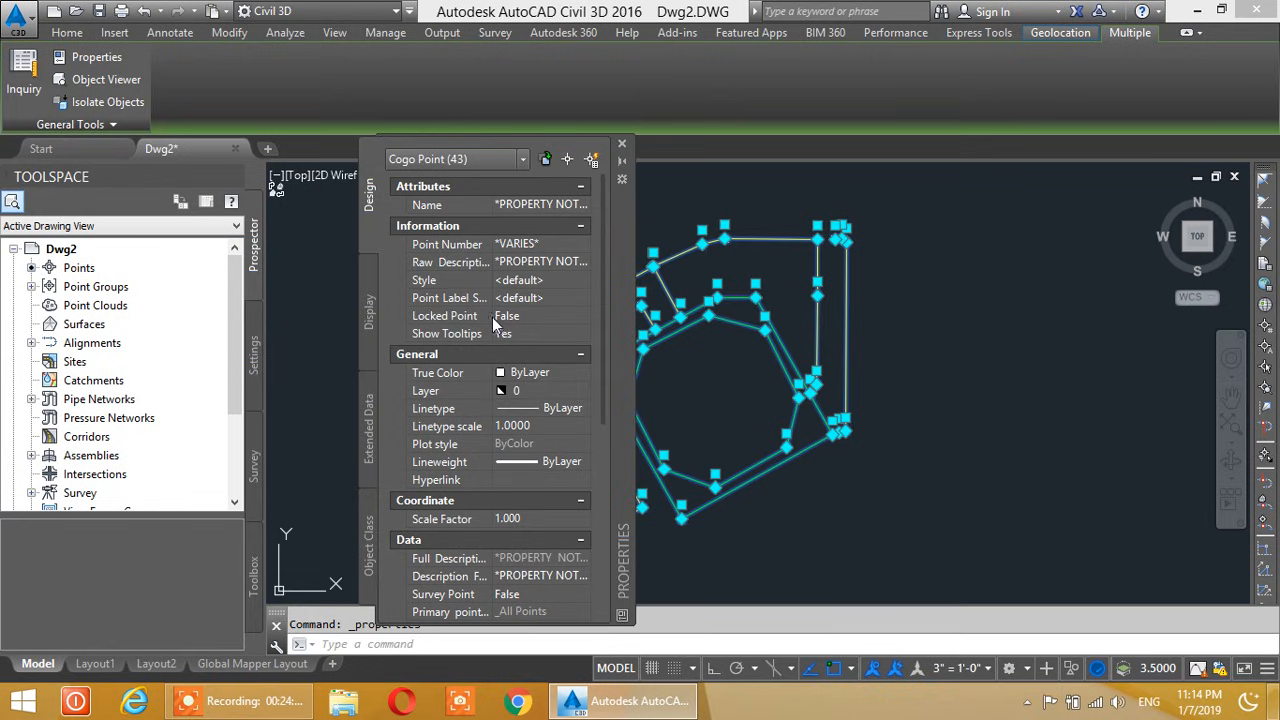
pyautogui.click(552, 298)
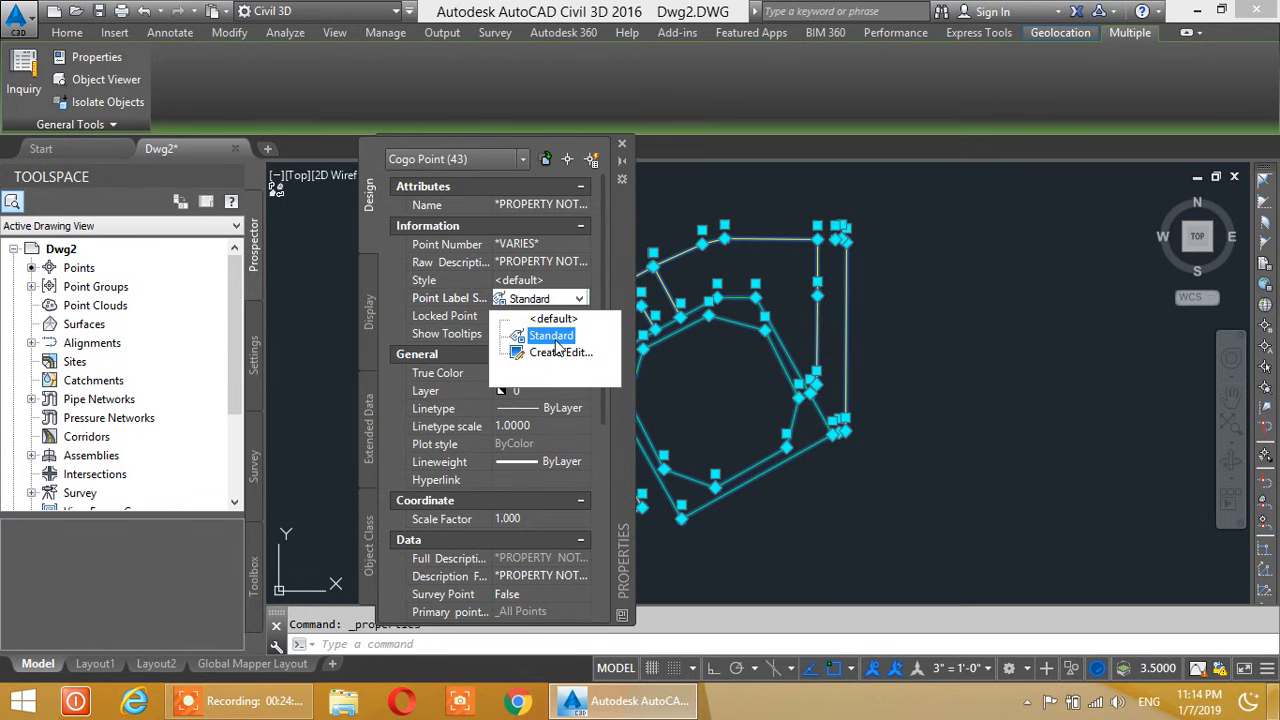
pyautogui.click(557, 338)
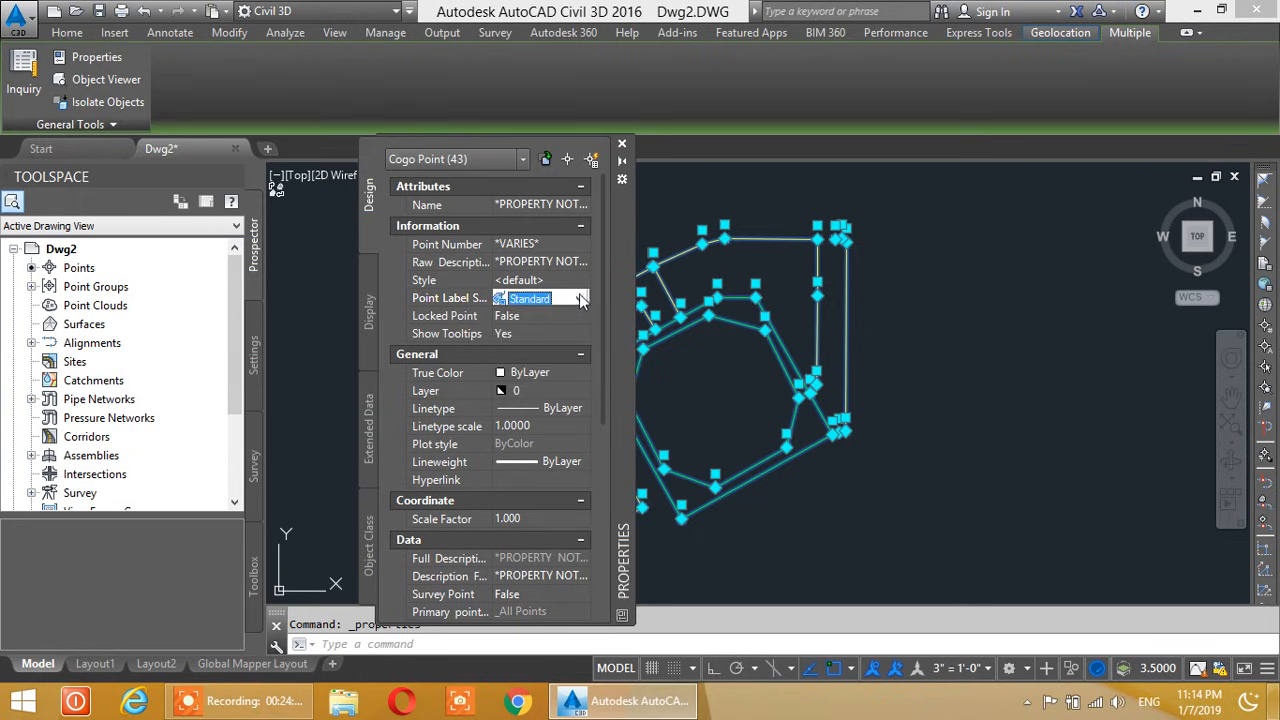
# Open the Standard point label style for editing and delete its Point Description component
pyautogui.click(580, 298)
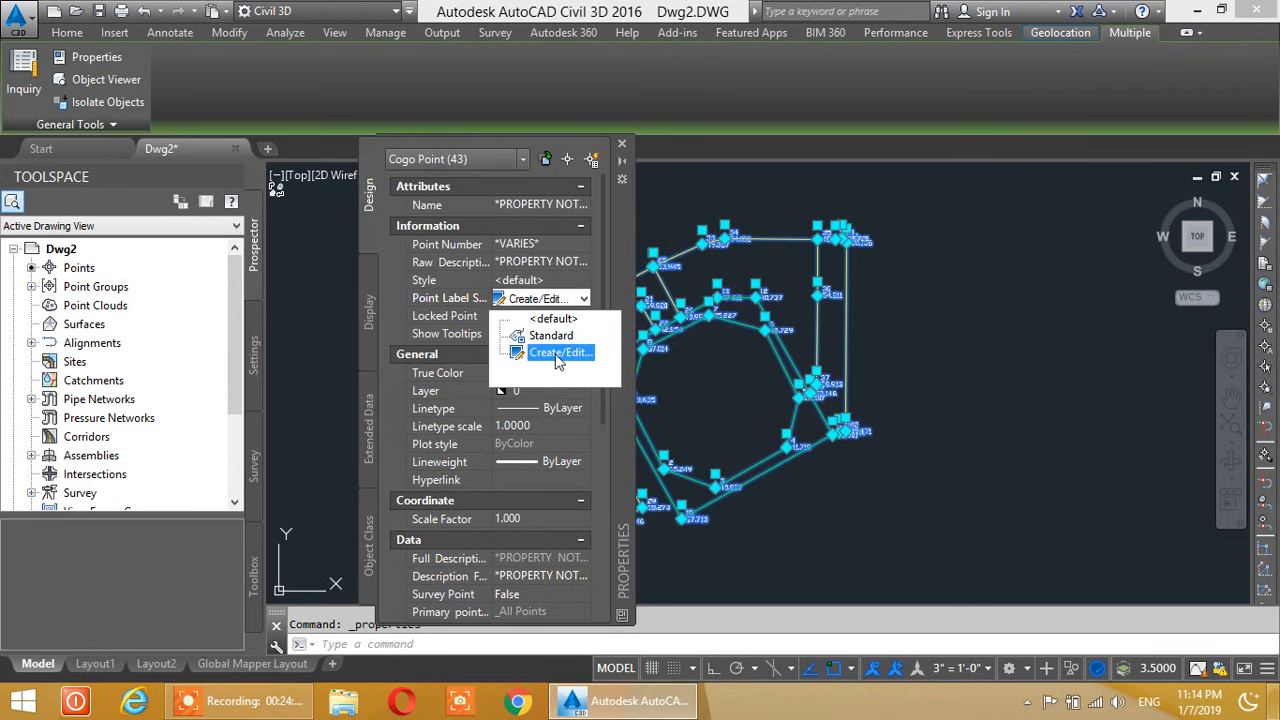
pyautogui.click(556, 353)
pyautogui.click(978, 285)
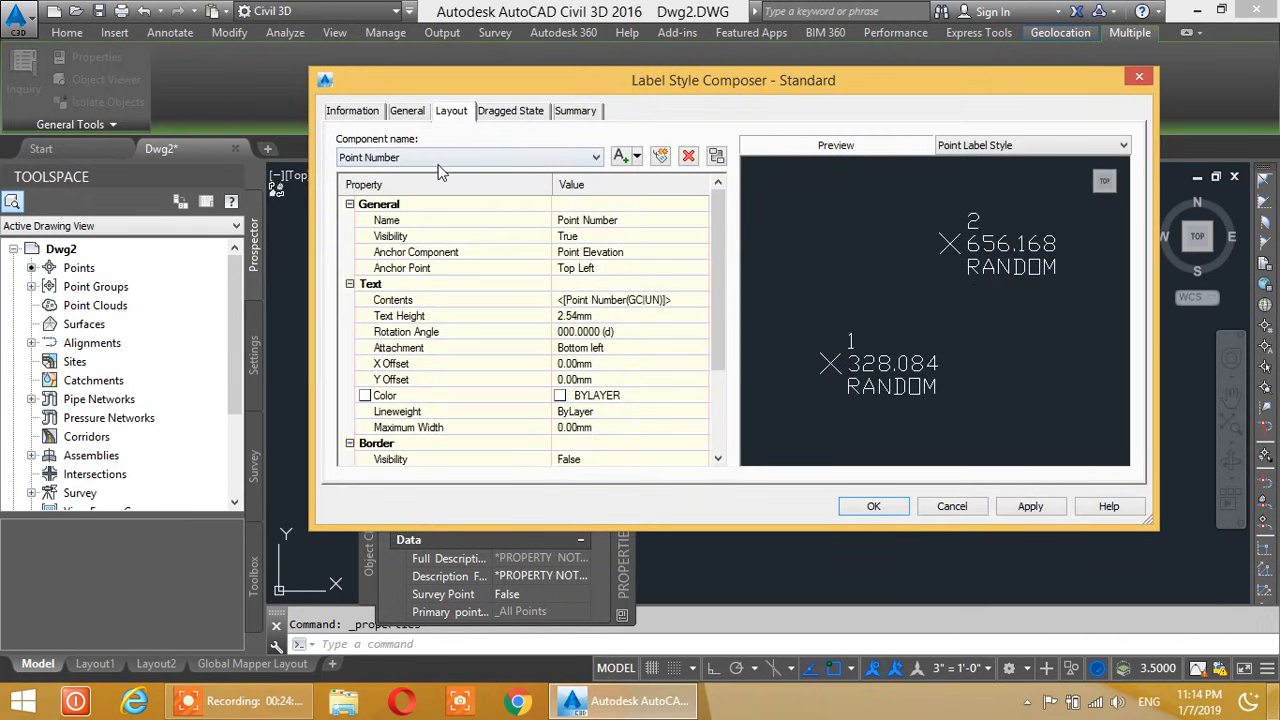
pyautogui.click(472, 160)
pyautogui.click(418, 187)
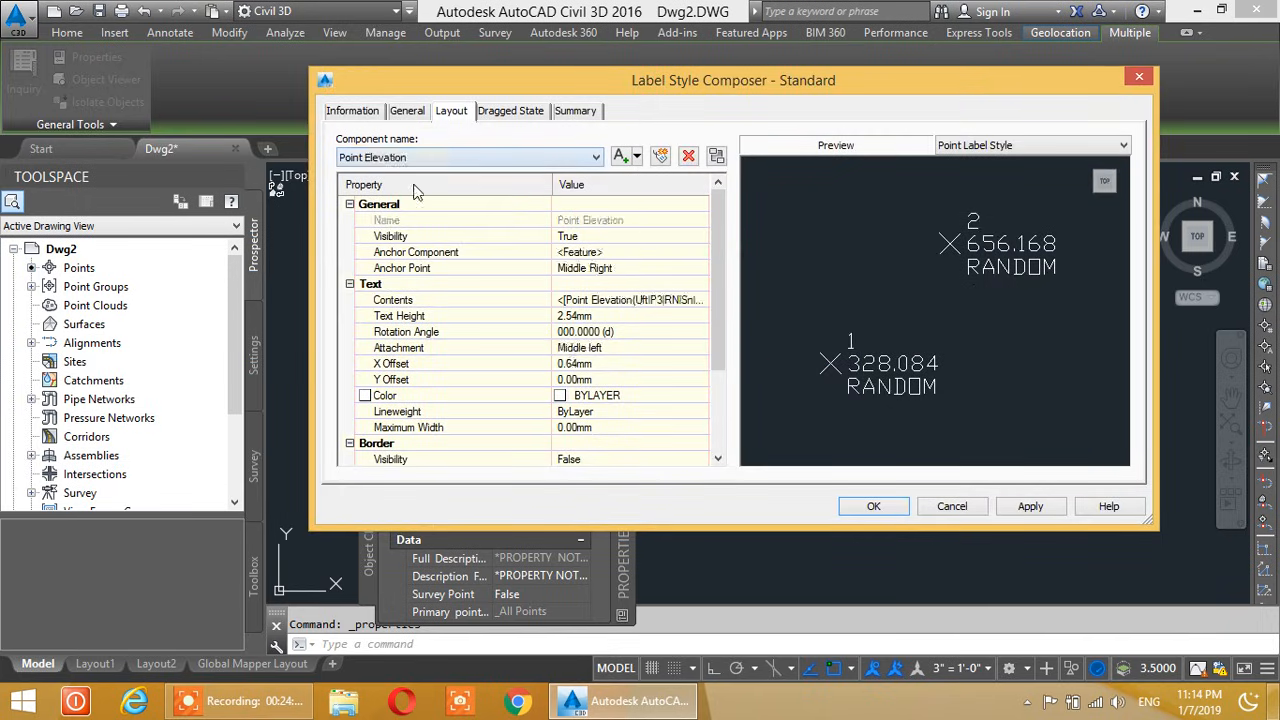
pyautogui.click(442, 160)
pyautogui.click(423, 198)
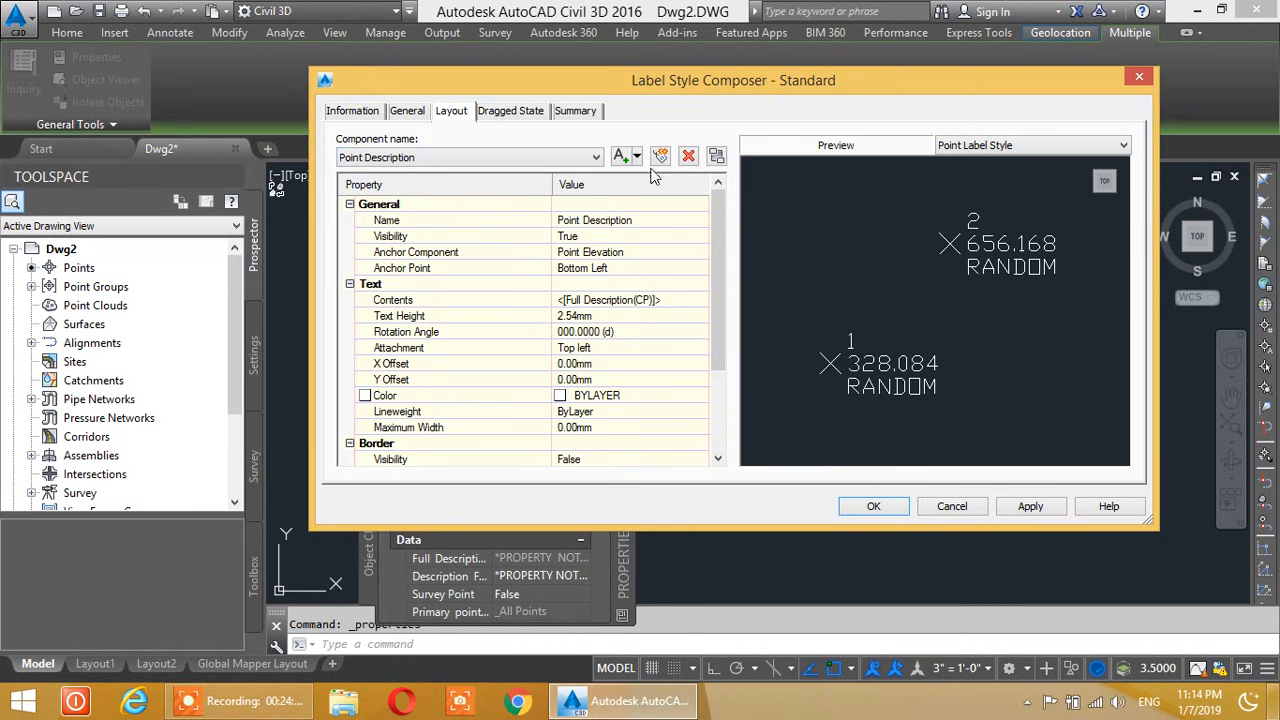
pyautogui.click(689, 158)
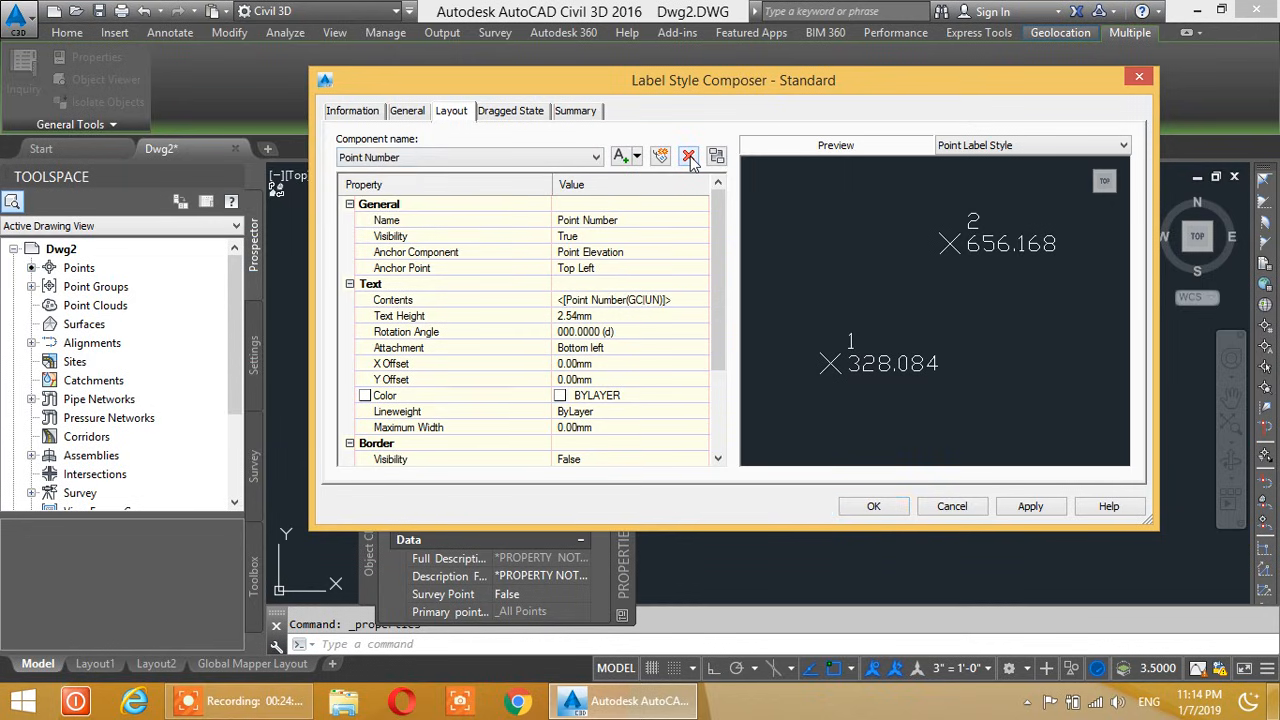
# Open the contents of the label's Point Elevation component and clear the existing text
pyautogui.click(555, 160)
pyautogui.click(408, 187)
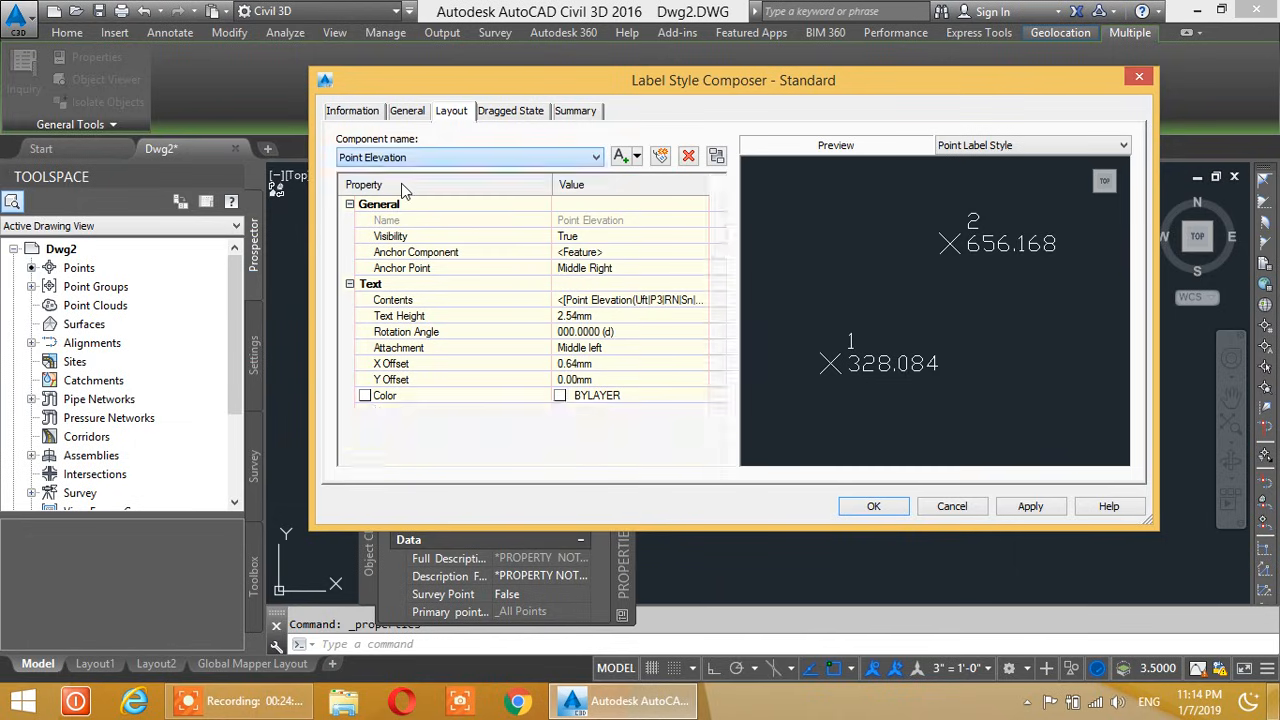
pyautogui.click(596, 306)
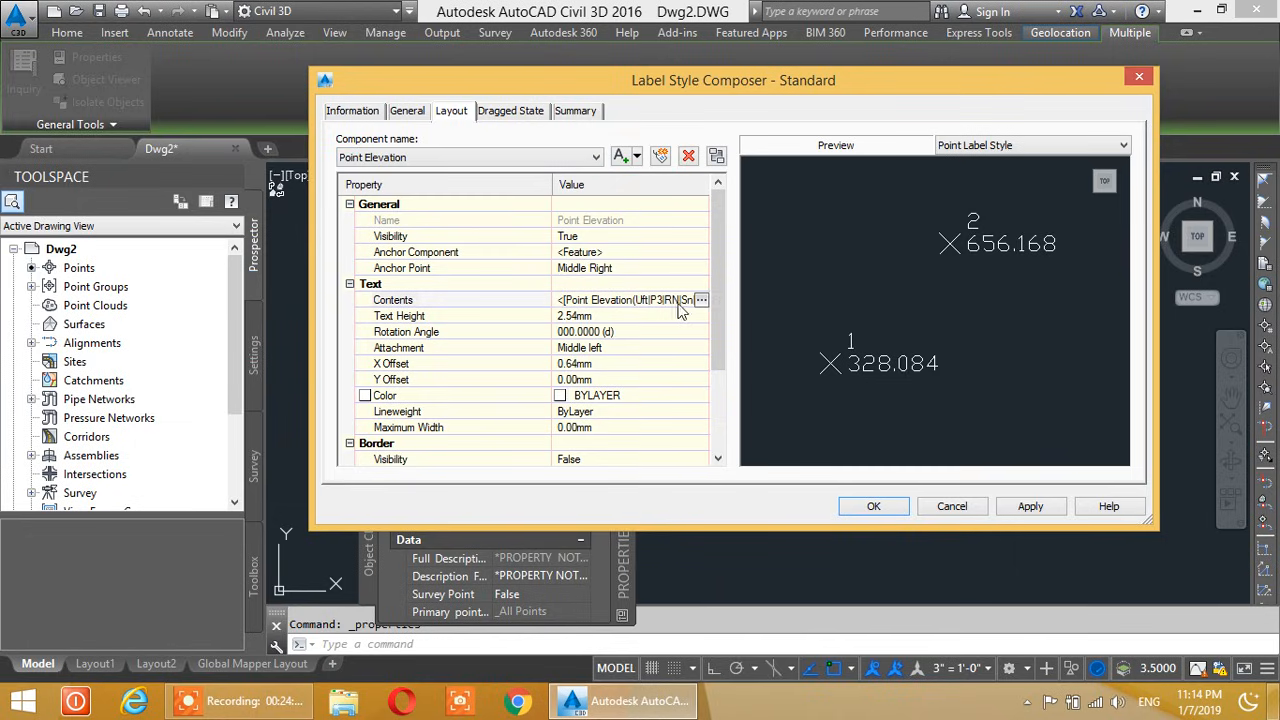
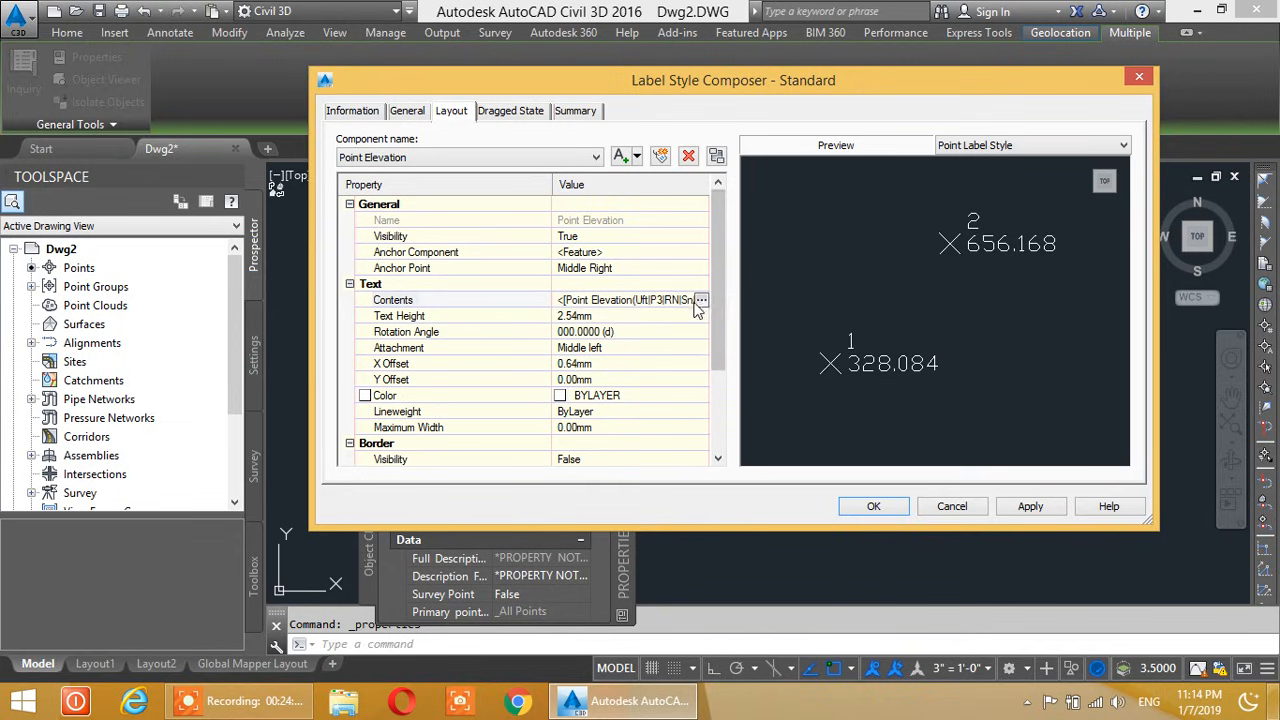
pyautogui.click(701, 301)
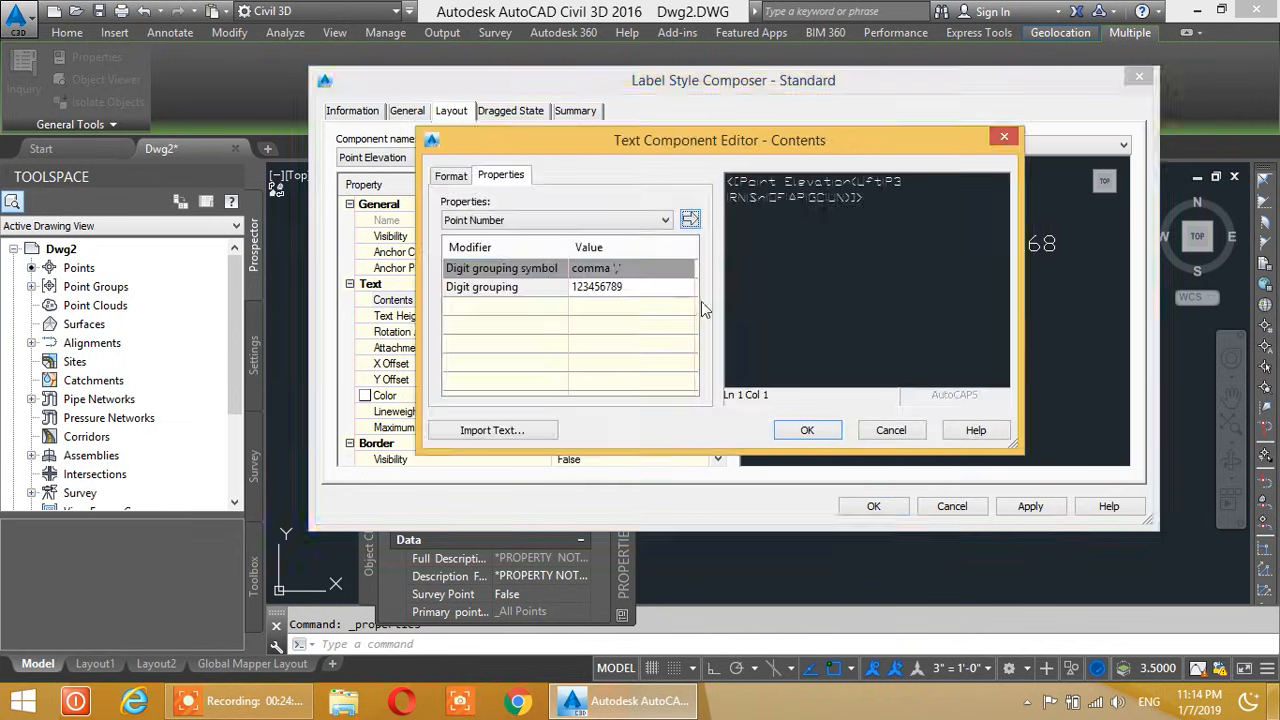
pyautogui.click(810, 198)
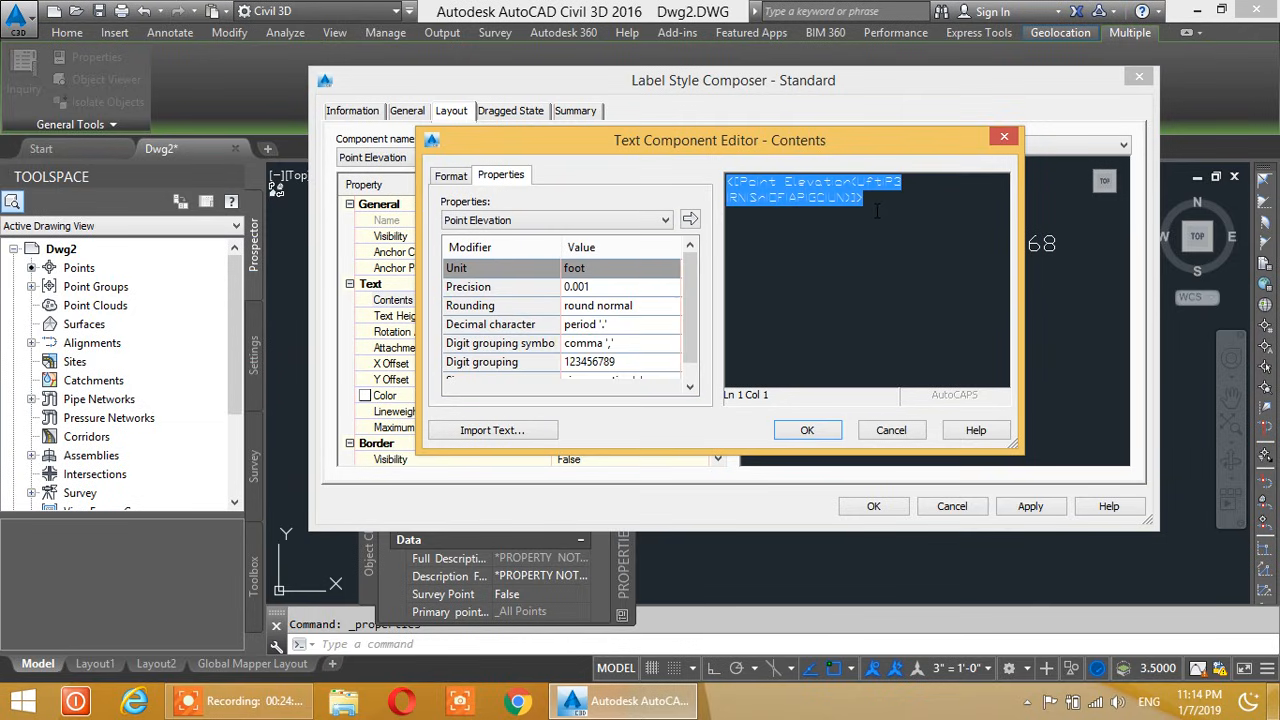
pyautogui.press('Delete')
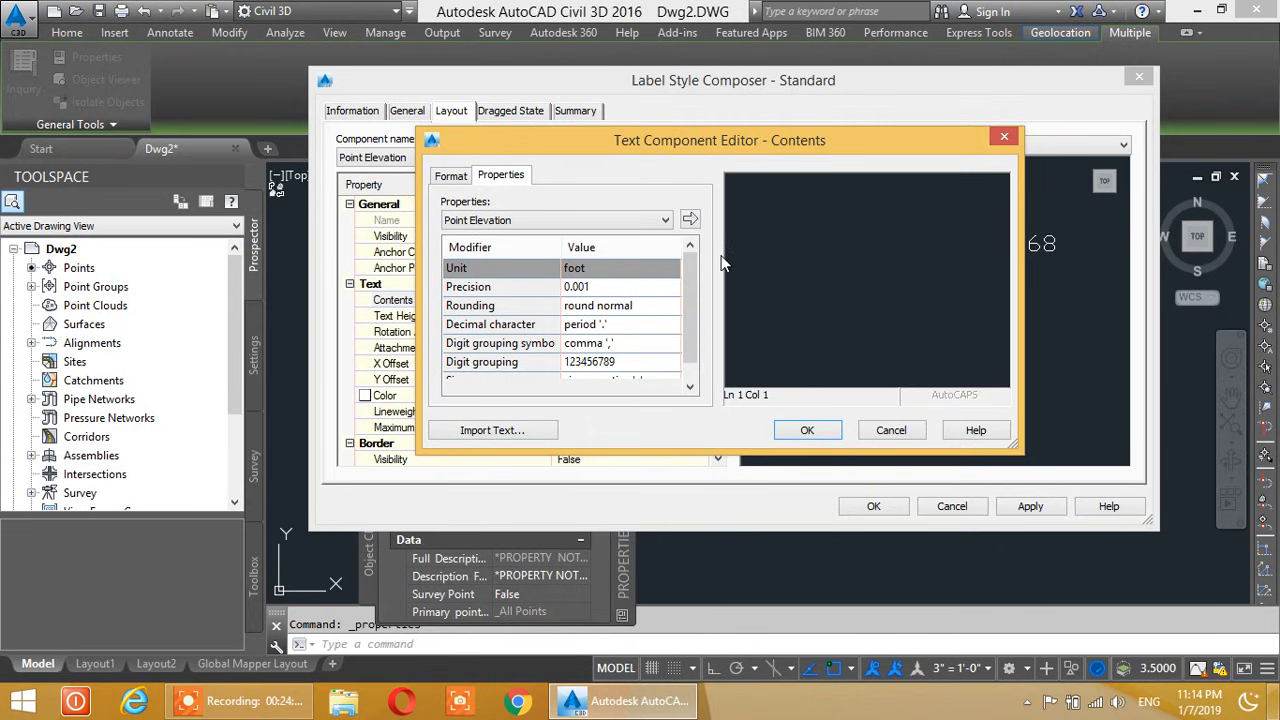
# Insert the Point Elevation property in meters at 0.001 precision and start a new line below it
pyautogui.click(640, 268)
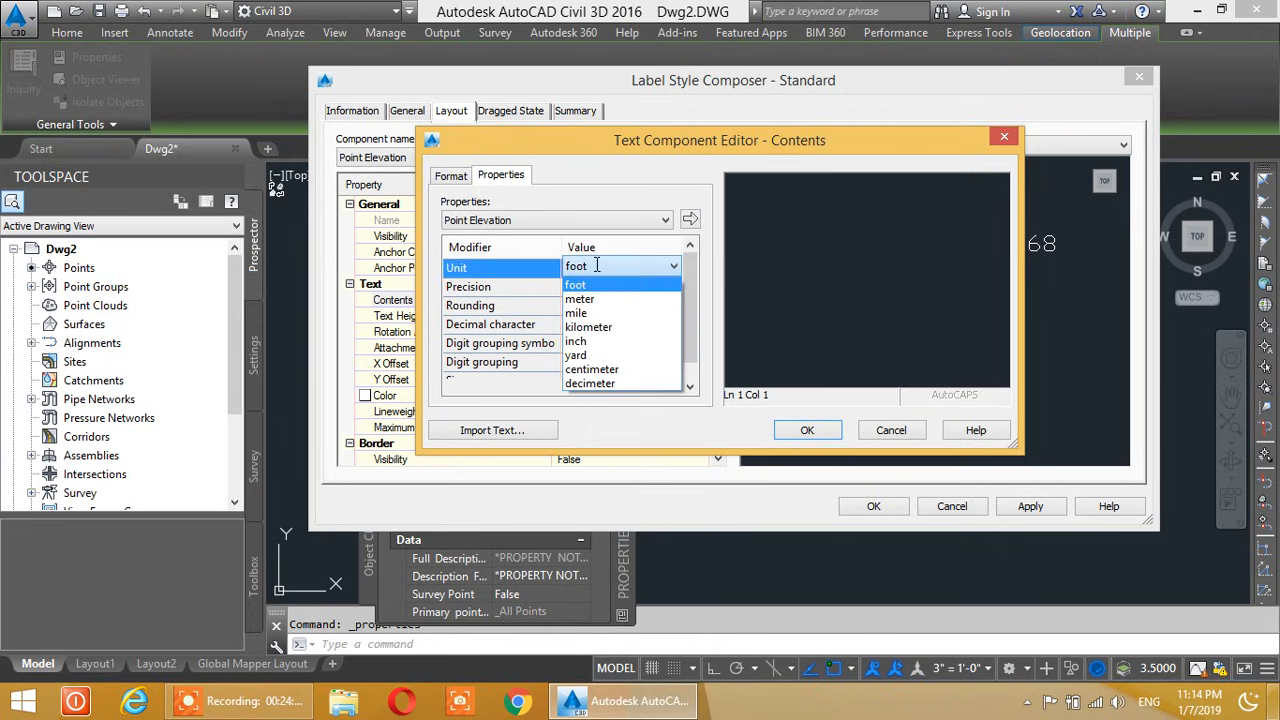
pyautogui.click(604, 224)
pyautogui.click(604, 224)
pyautogui.click(604, 224)
pyautogui.click(648, 270)
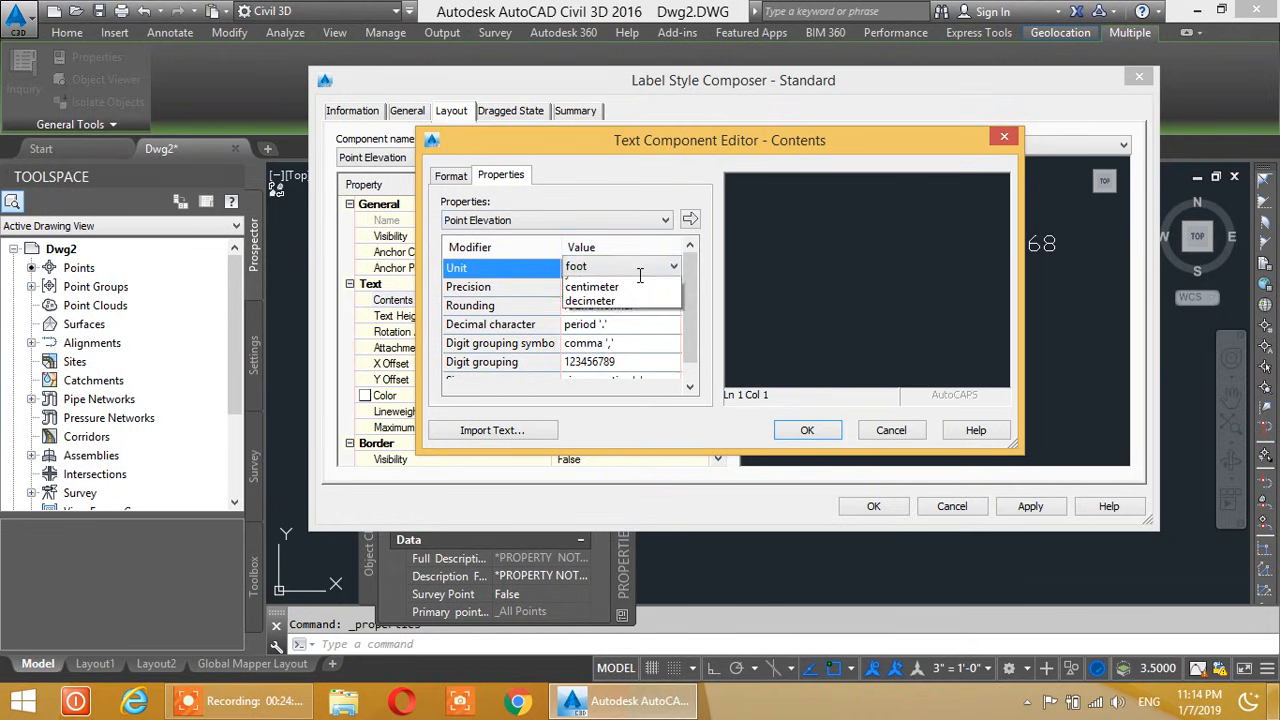
pyautogui.click(606, 298)
pyautogui.click(636, 292)
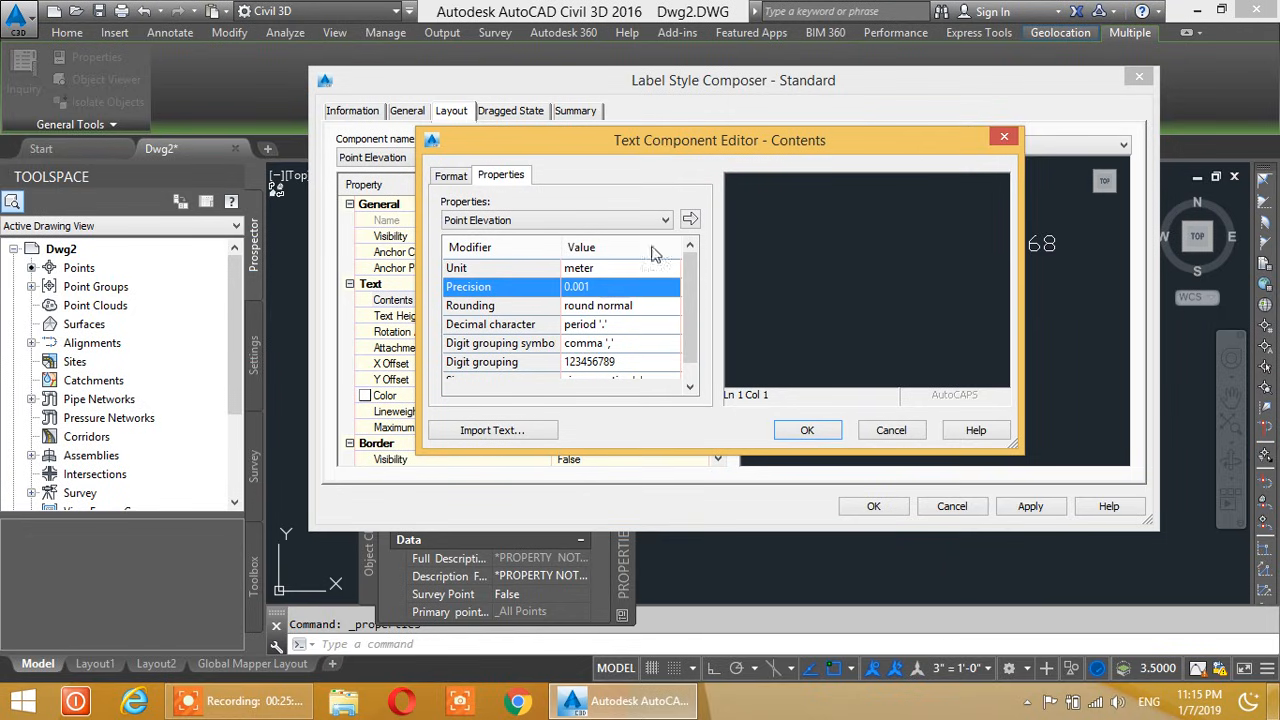
pyautogui.click(690, 220)
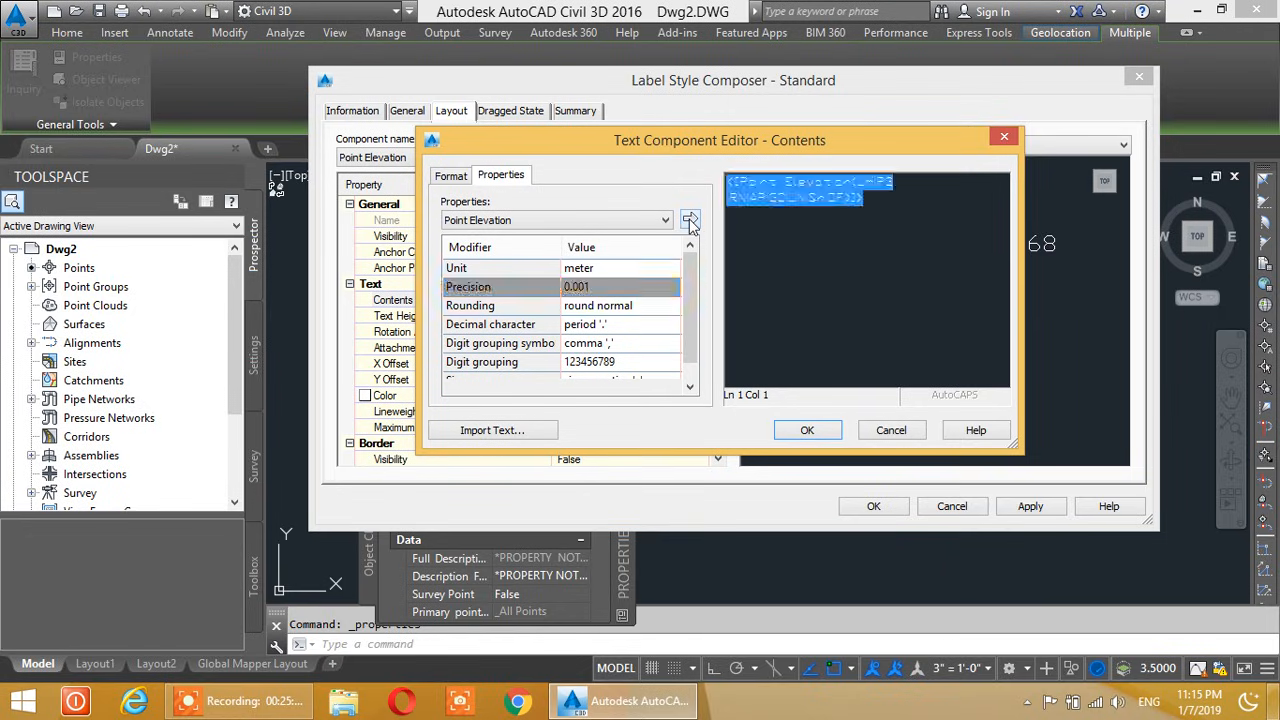
pyautogui.click(894, 204)
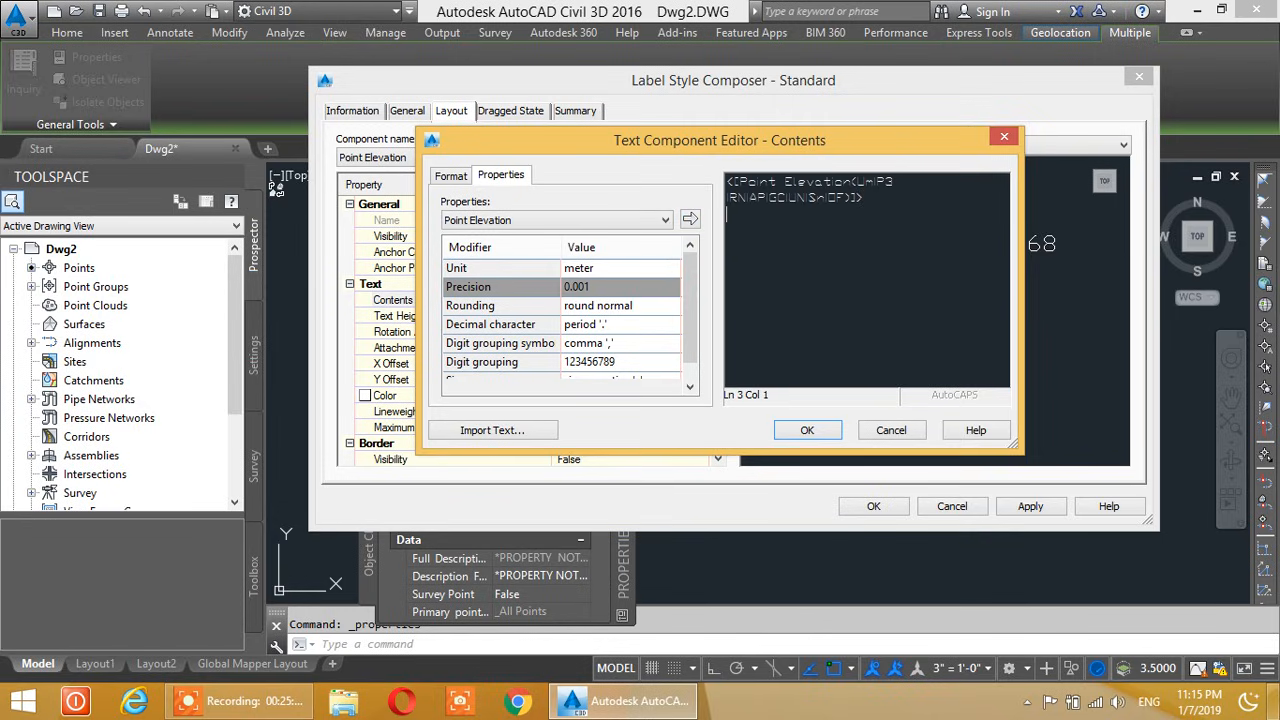
# Add the Easting property in meters with 0.001 precision on the second line and start another line
pyautogui.click(569, 219)
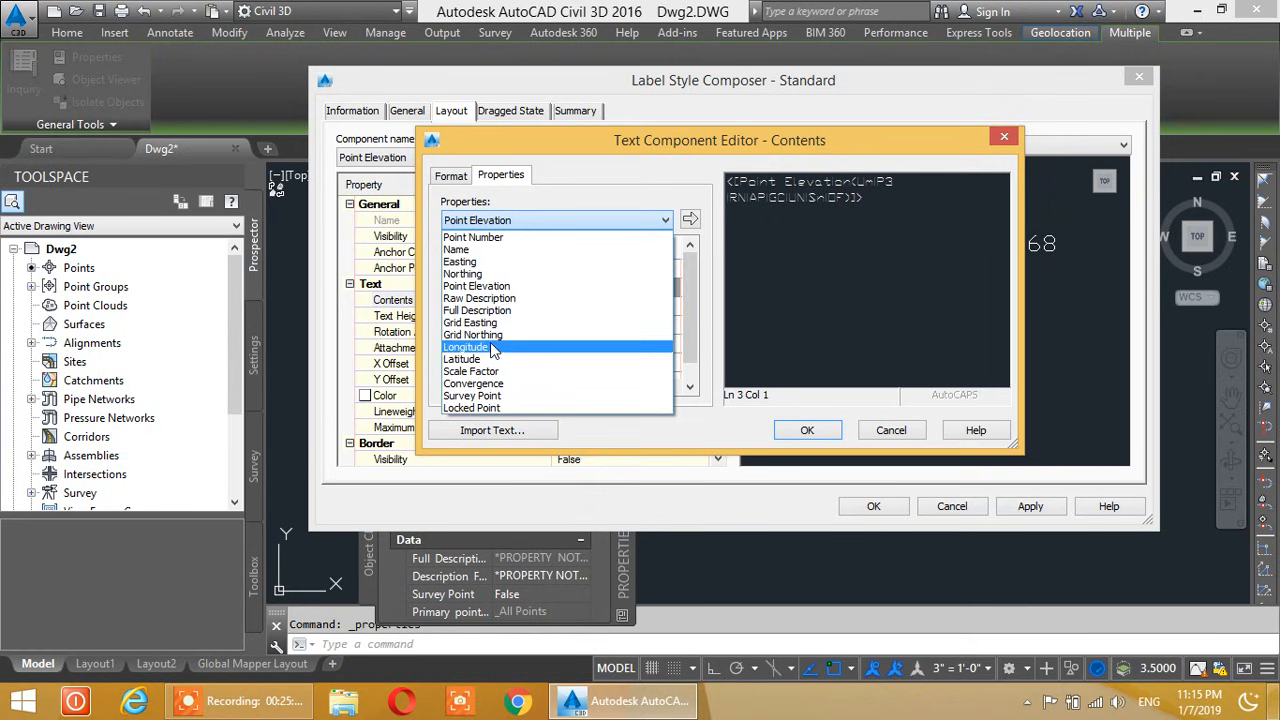
pyautogui.click(489, 262)
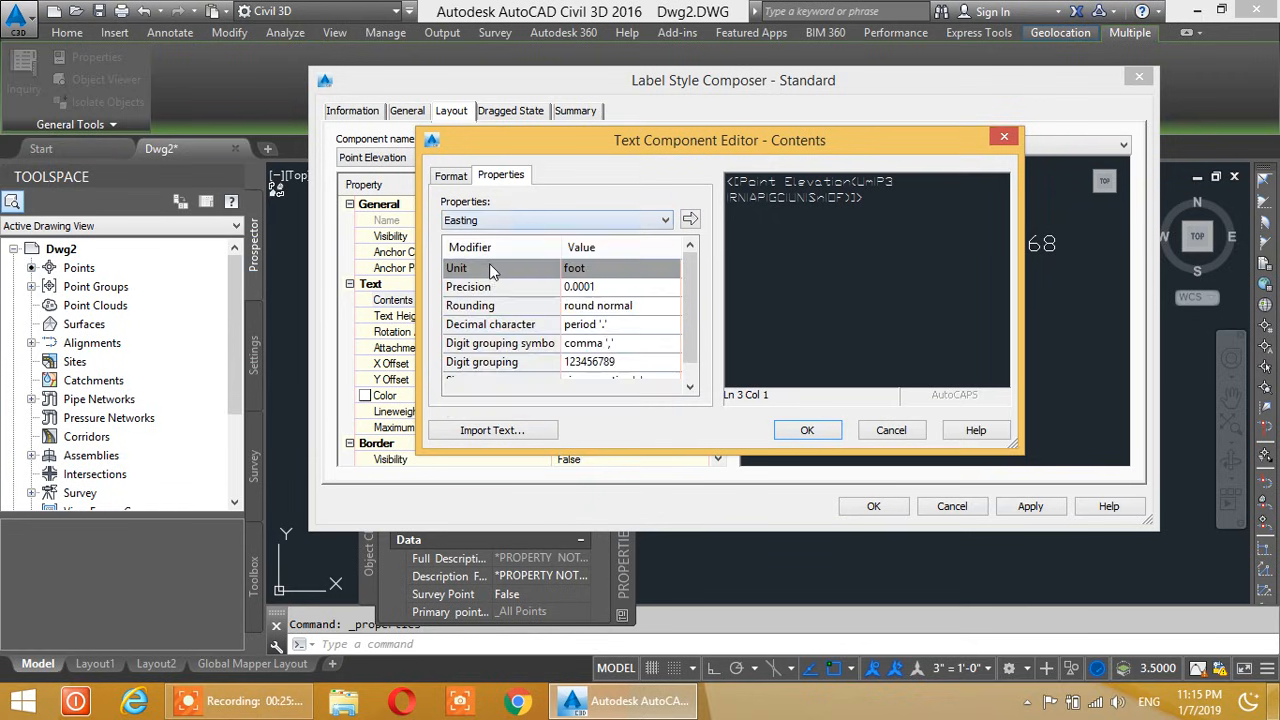
pyautogui.click(627, 270)
pyautogui.click(628, 284)
pyautogui.click(627, 270)
pyautogui.click(601, 301)
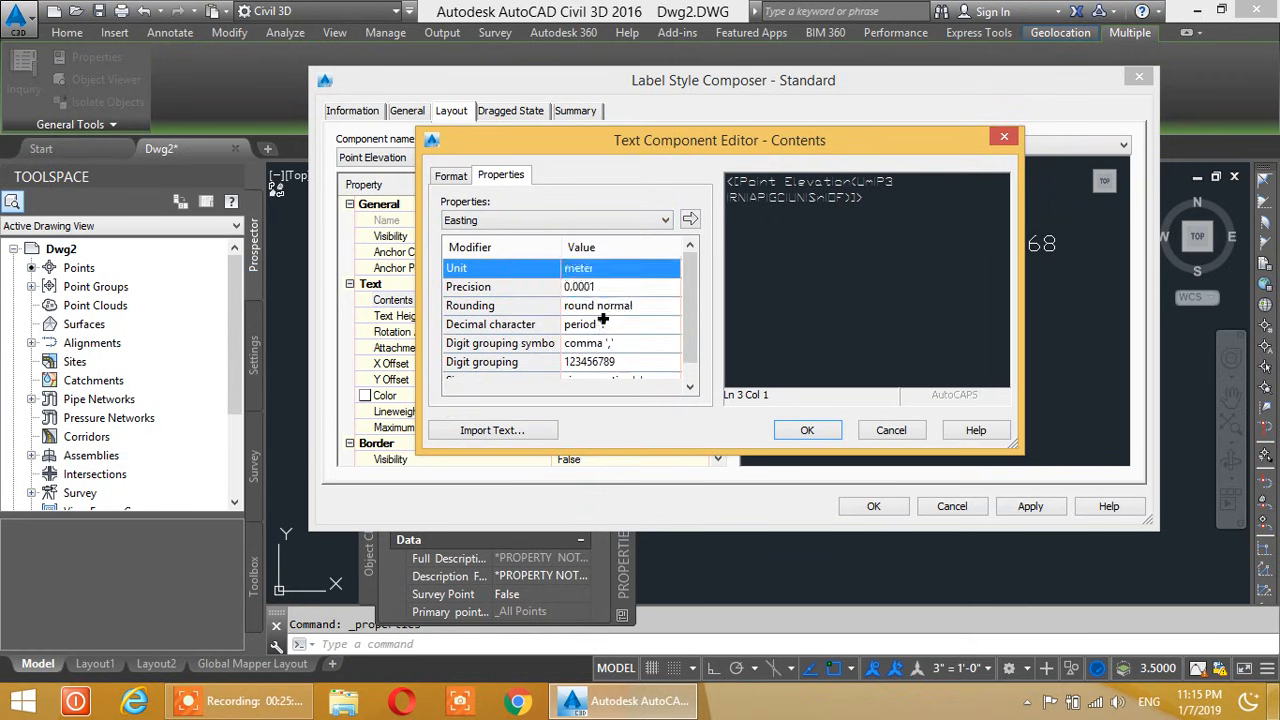
pyautogui.click(620, 288)
pyautogui.click(620, 287)
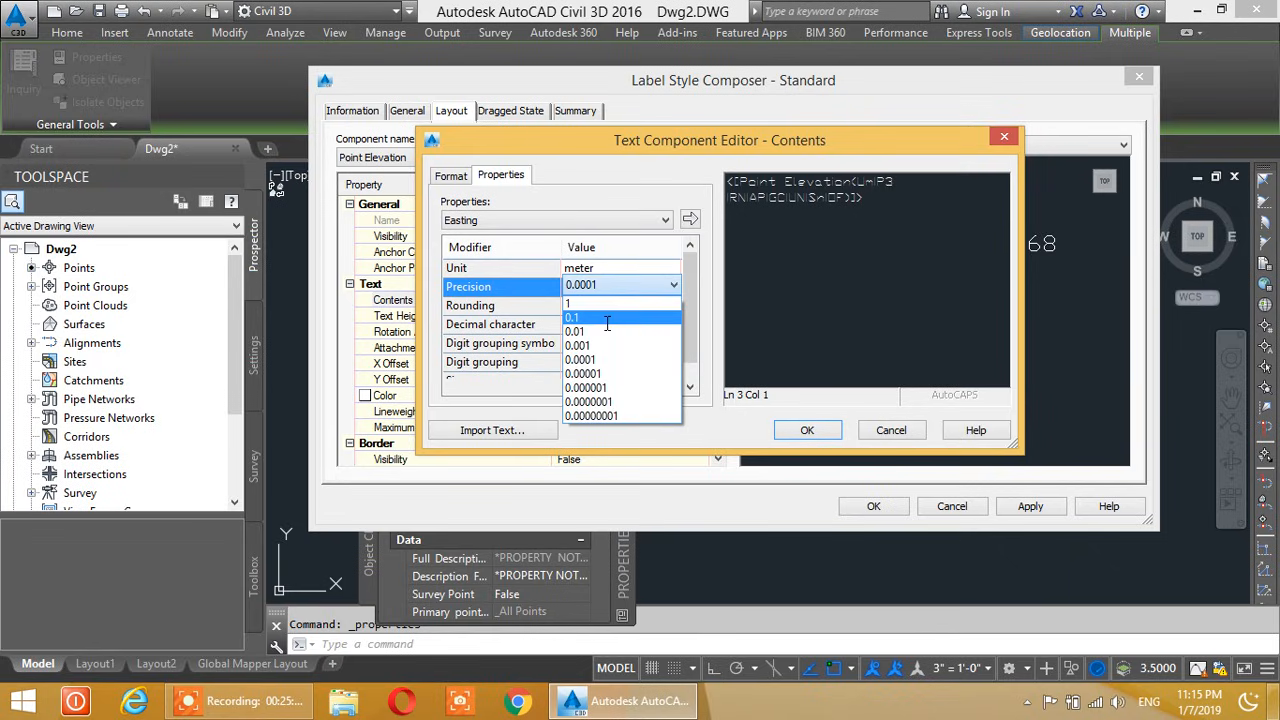
pyautogui.click(603, 346)
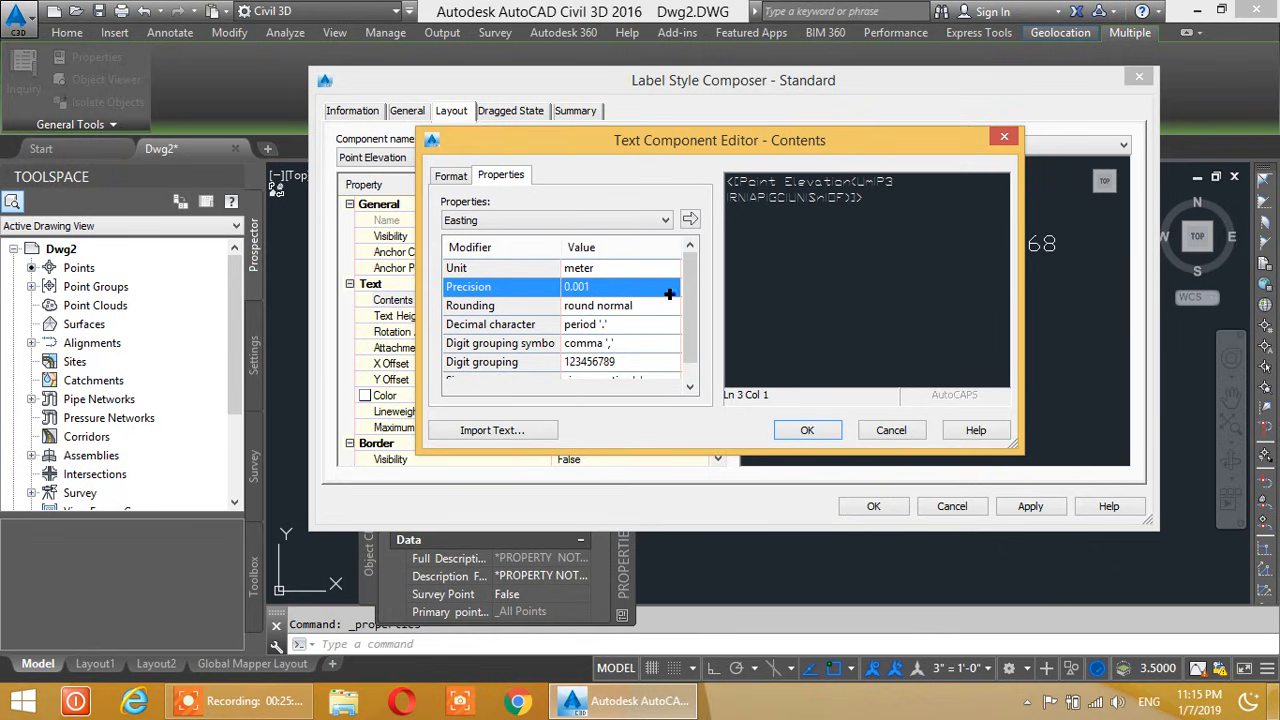
pyautogui.click(690, 220)
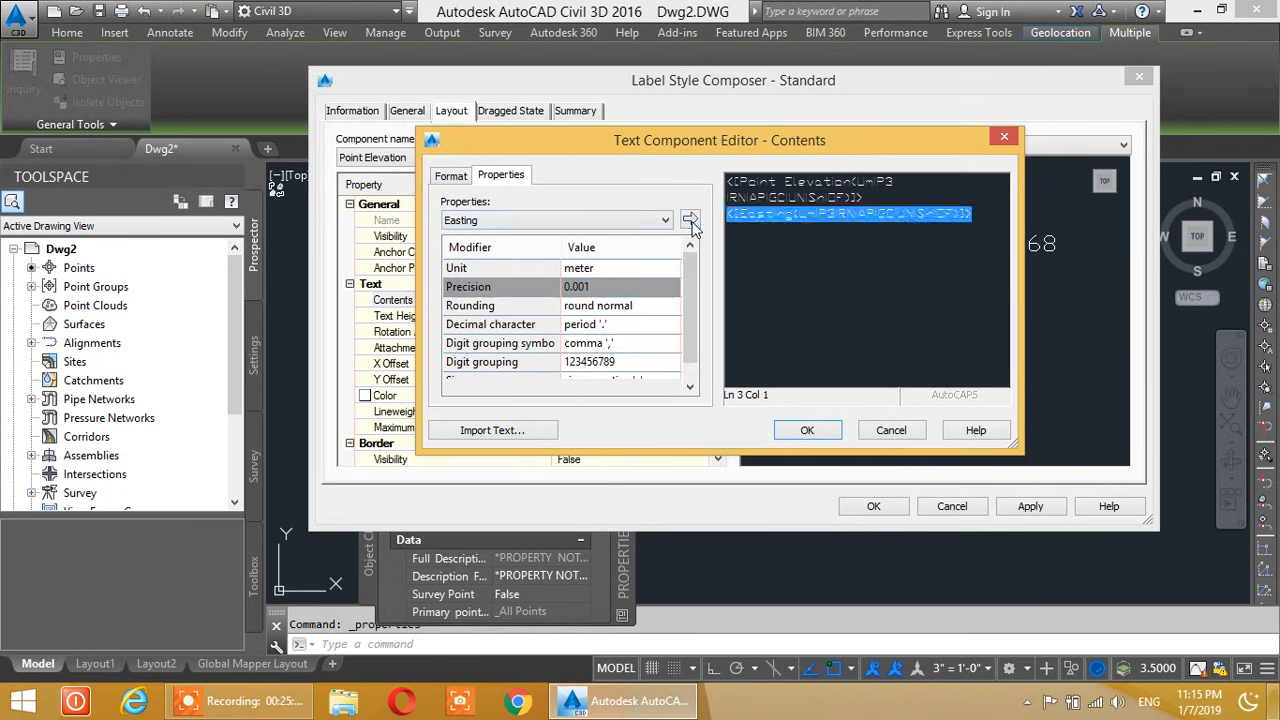
pyautogui.click(982, 222)
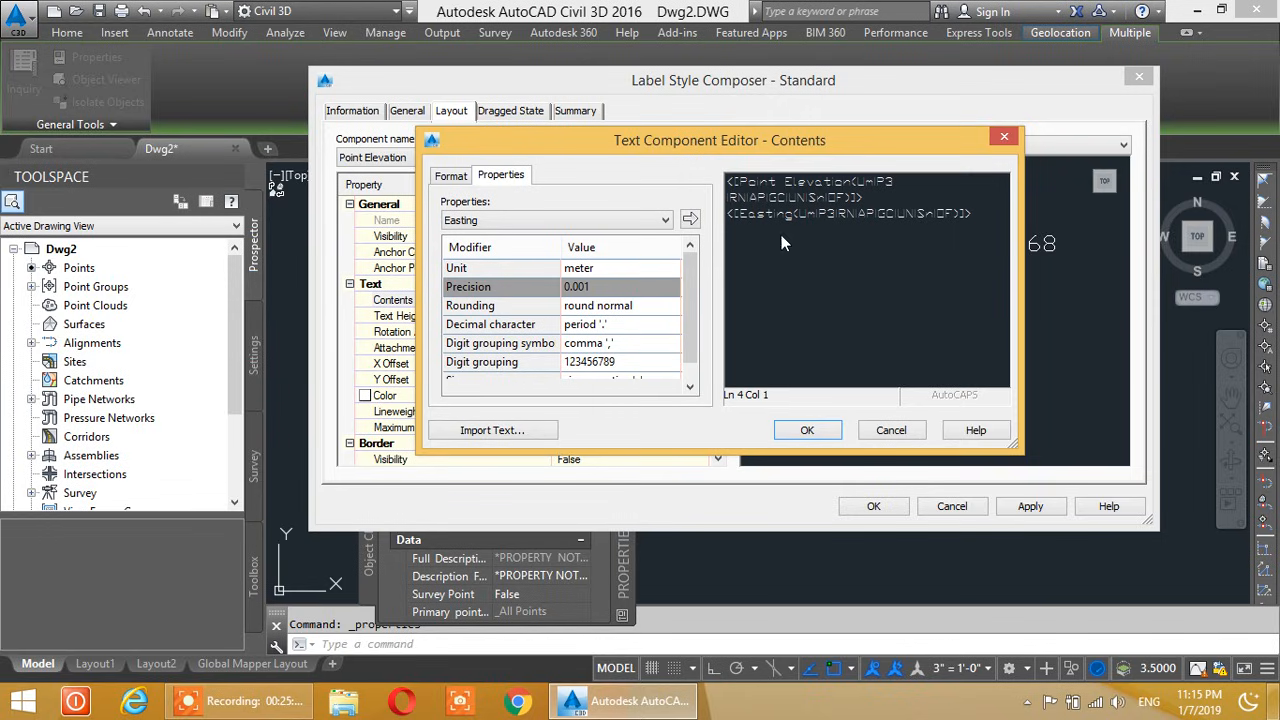
# Add the Northing property in meters with 0.001 precision on the third line and start another line
pyautogui.click(608, 219)
pyautogui.click(496, 274)
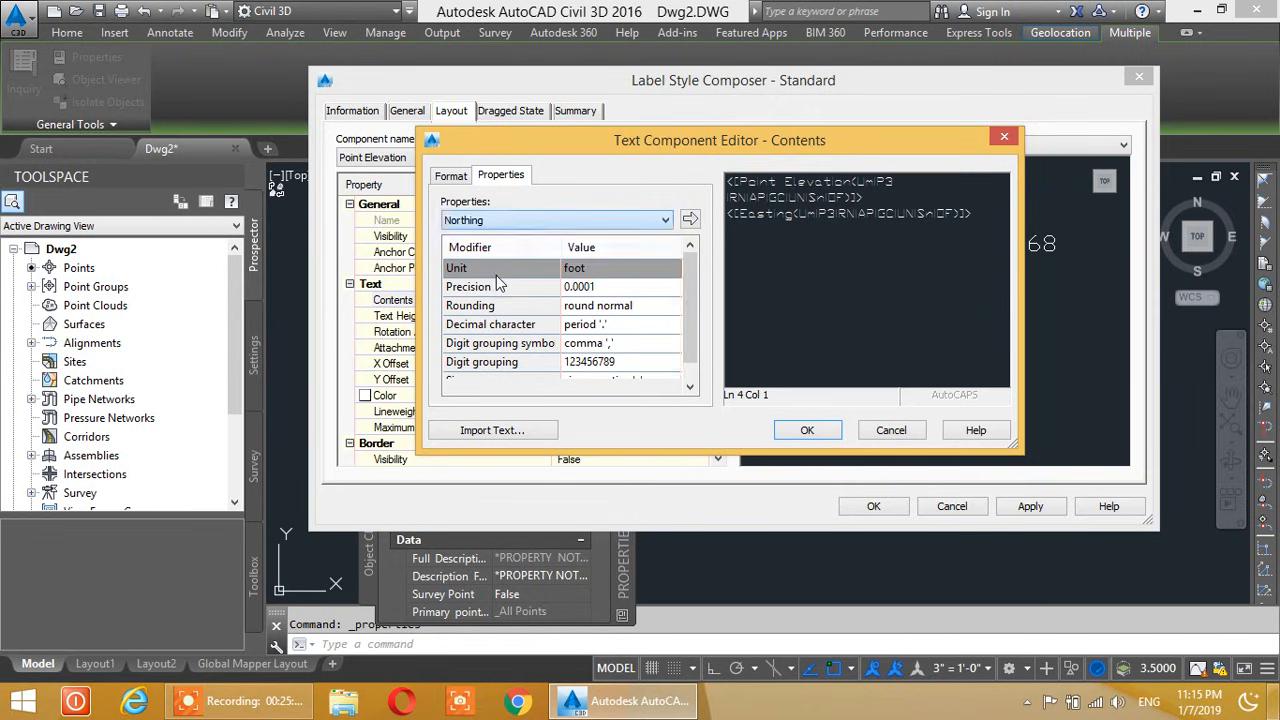
pyautogui.click(604, 279)
pyautogui.click(604, 270)
pyautogui.click(604, 270)
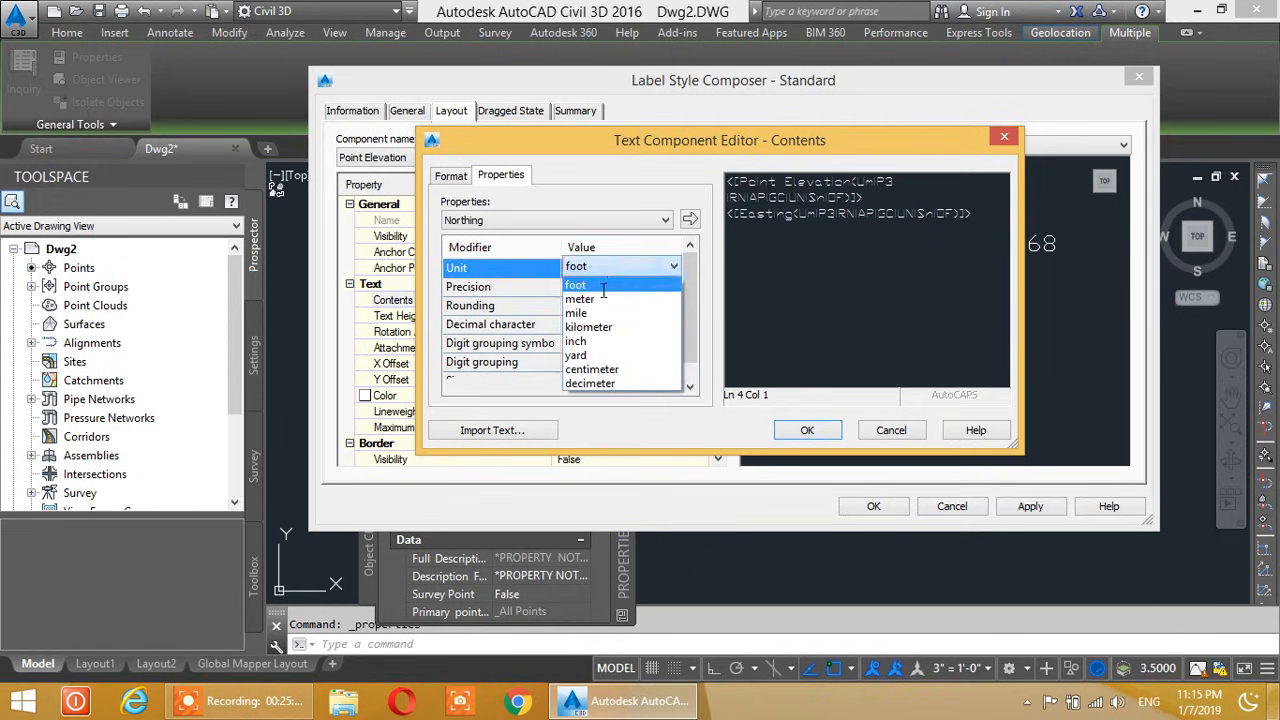
pyautogui.click(600, 300)
pyautogui.click(606, 287)
pyautogui.click(606, 286)
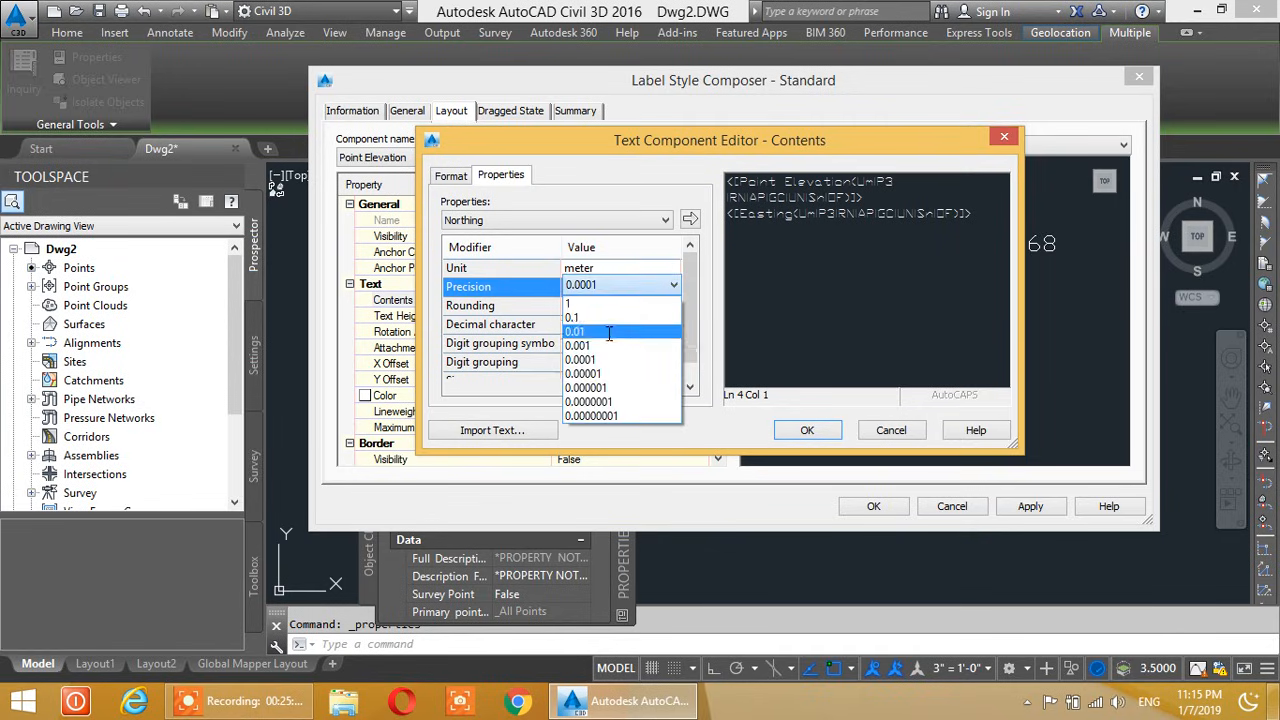
pyautogui.click(606, 346)
pyautogui.click(690, 219)
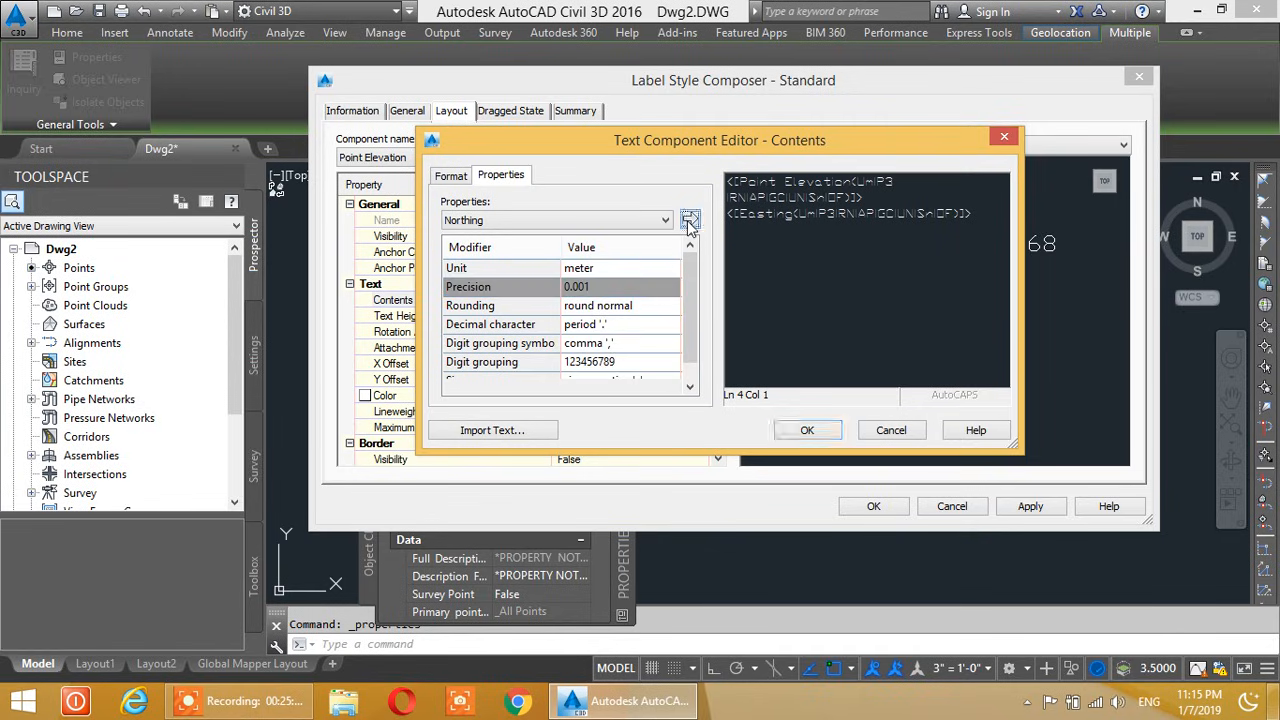
pyautogui.click(985, 231)
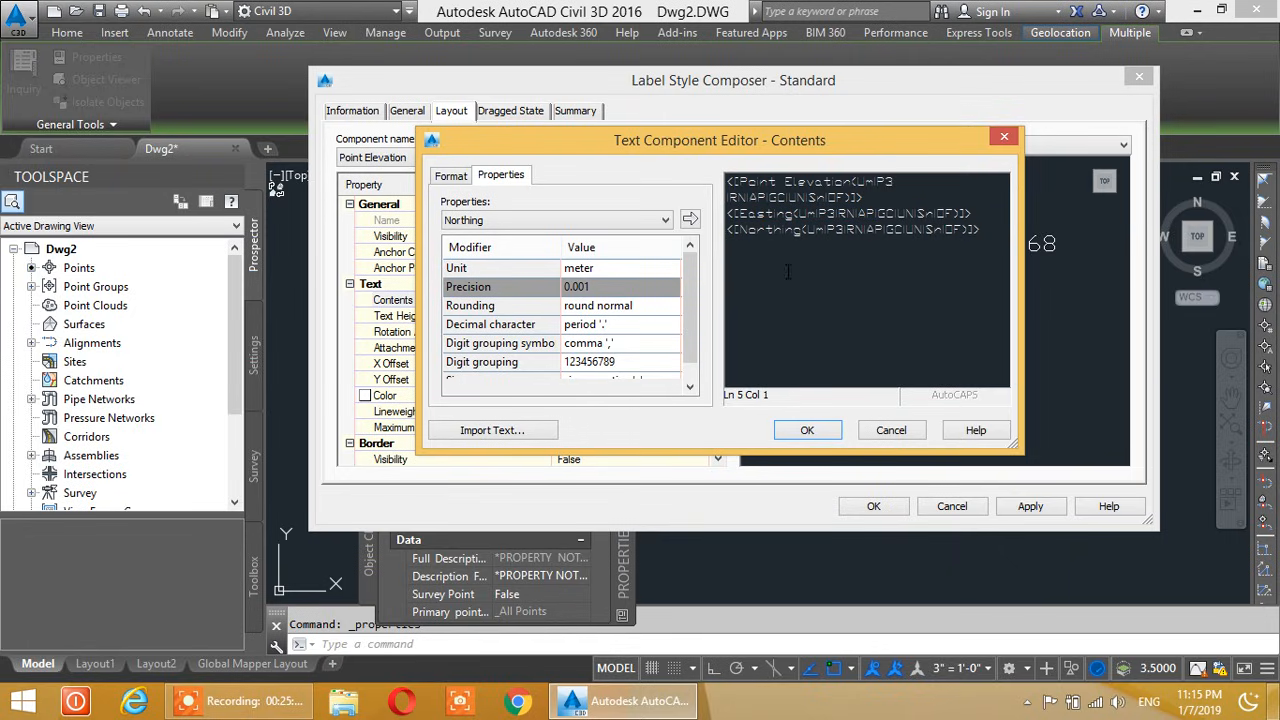
# Add the Latitude property in decimal degrees with 0.000001 precision below the northing and start another line
pyautogui.click(532, 221)
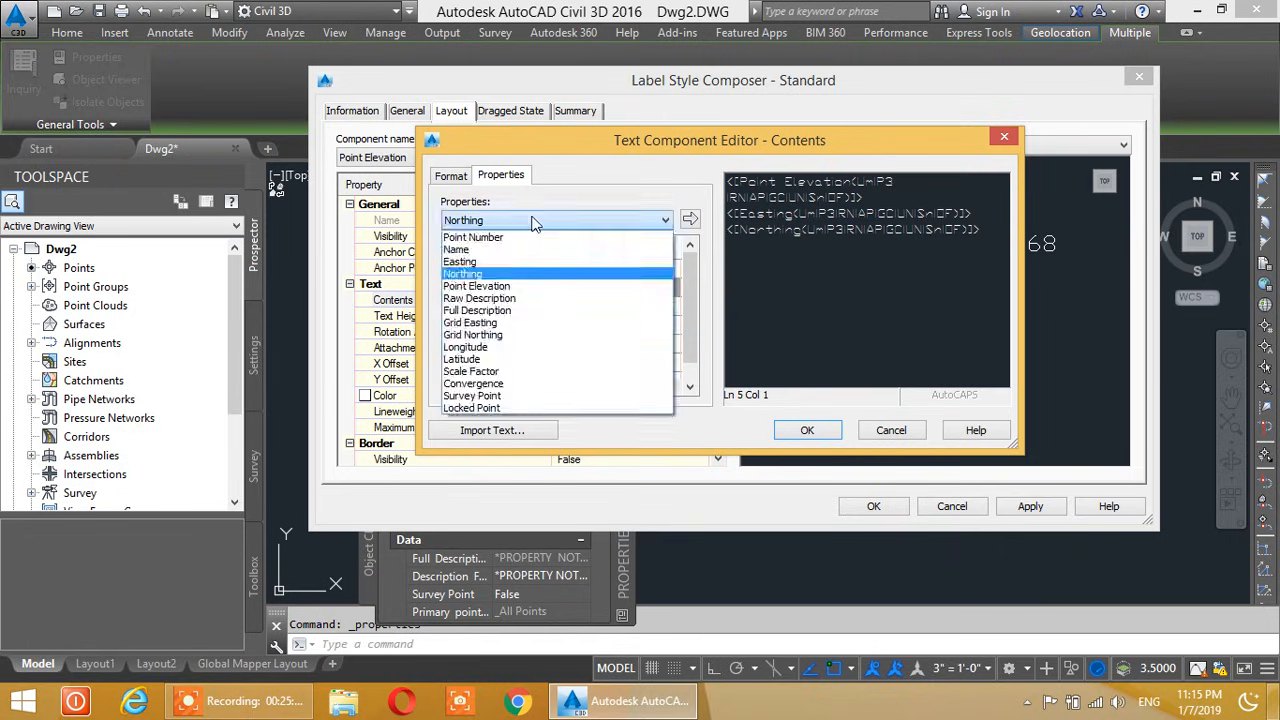
pyautogui.click(501, 360)
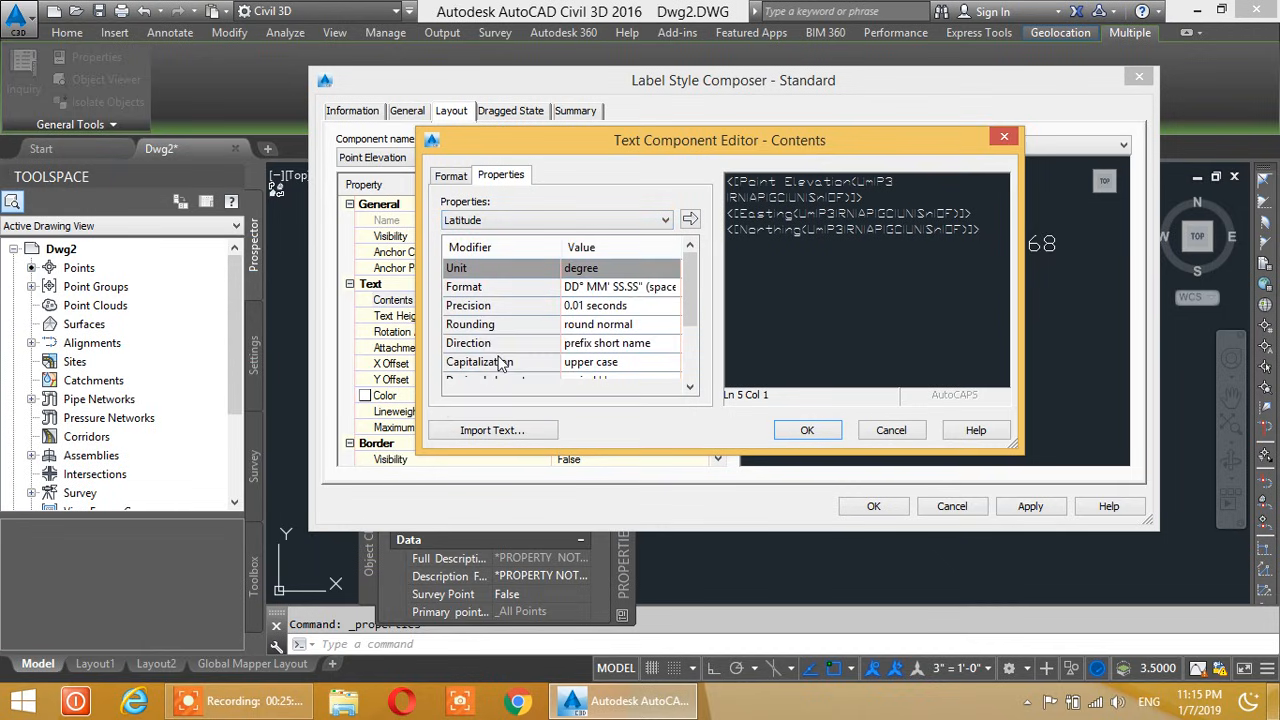
pyautogui.click(634, 286)
pyautogui.click(634, 288)
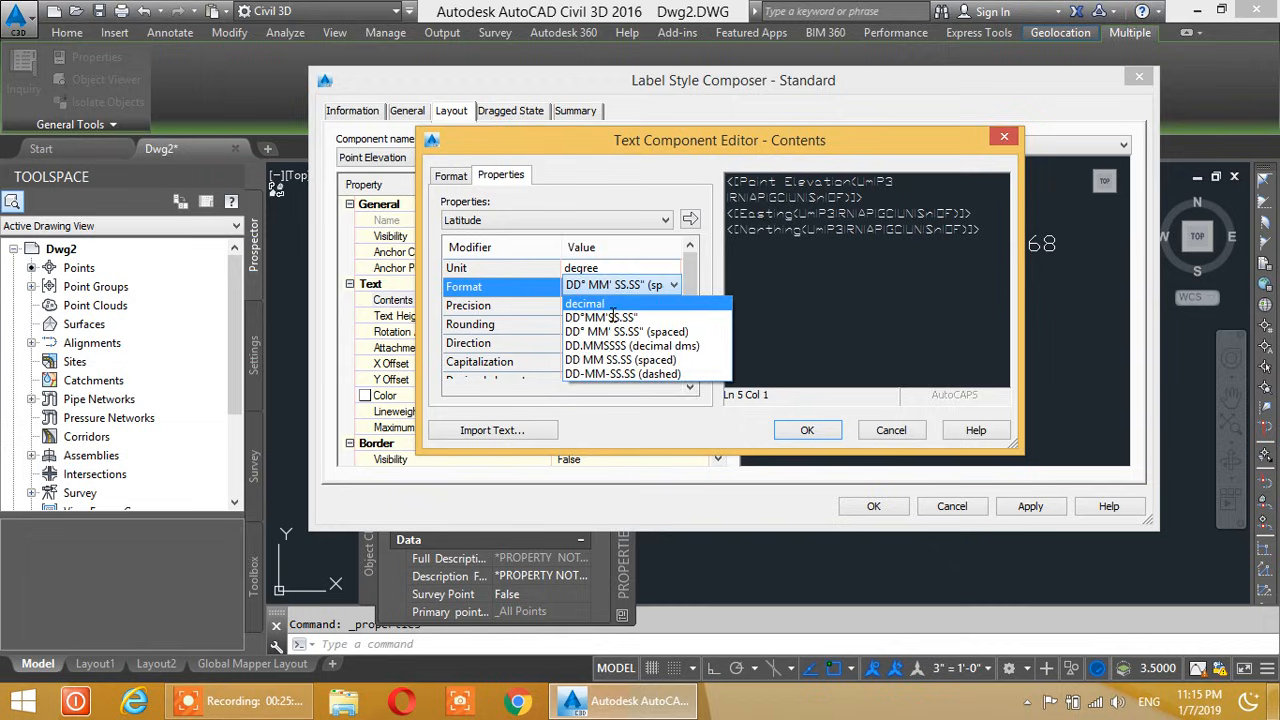
pyautogui.click(613, 316)
pyautogui.click(631, 309)
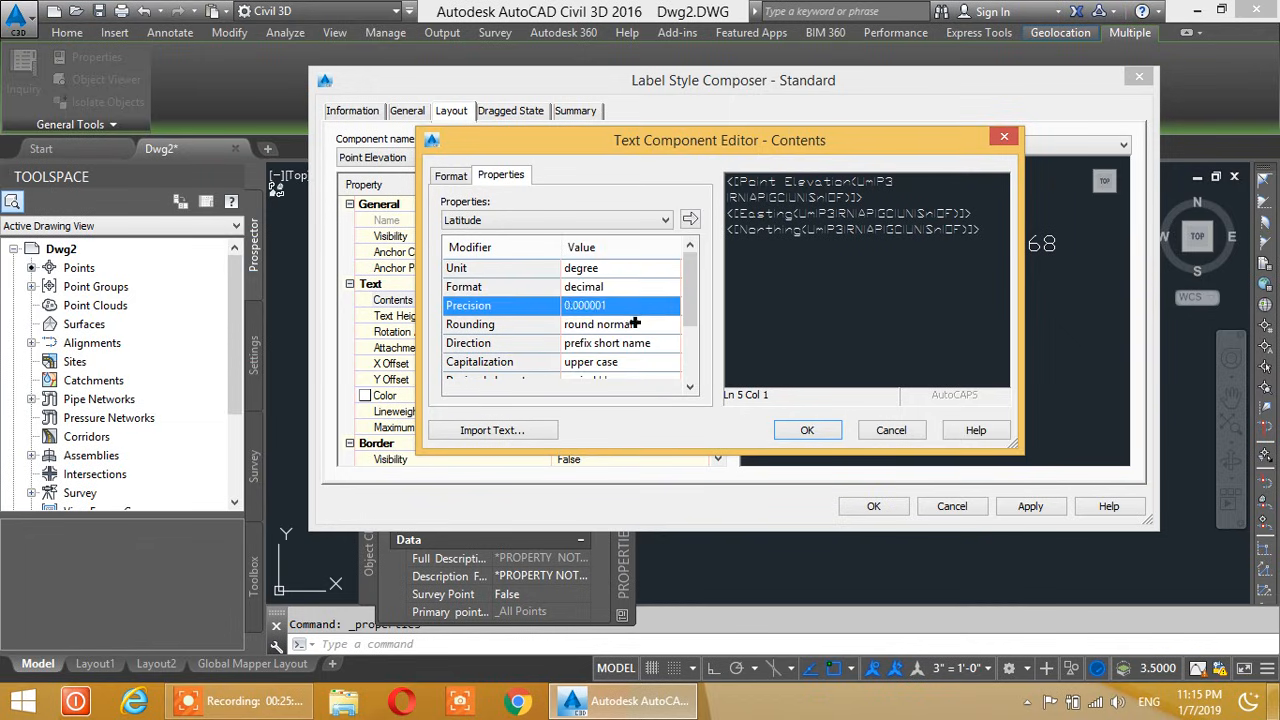
pyautogui.click(630, 310)
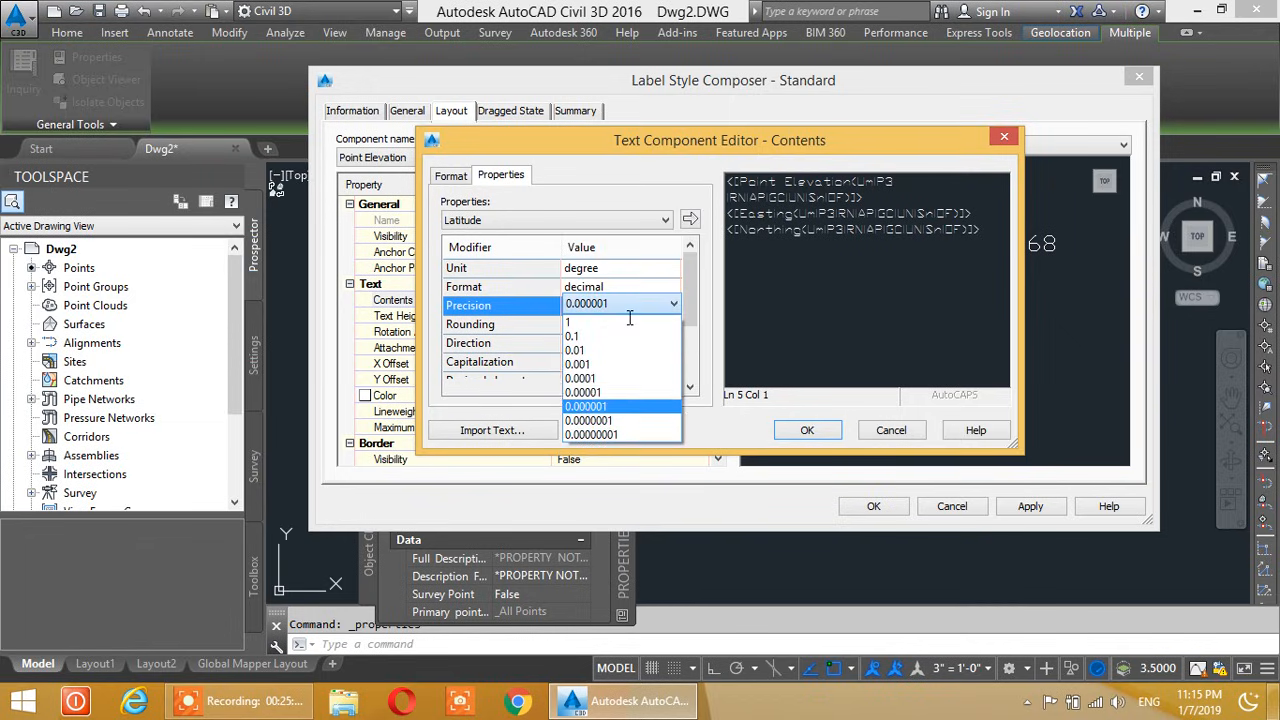
pyautogui.click(623, 407)
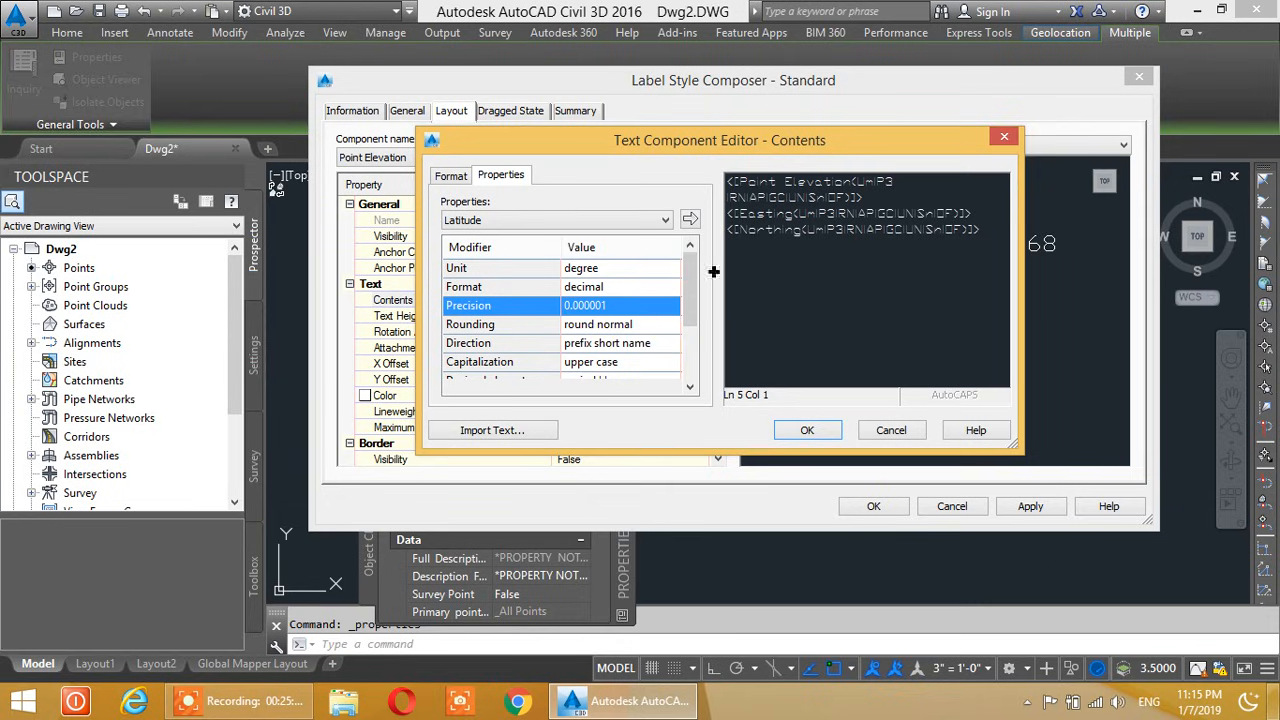
pyautogui.click(690, 220)
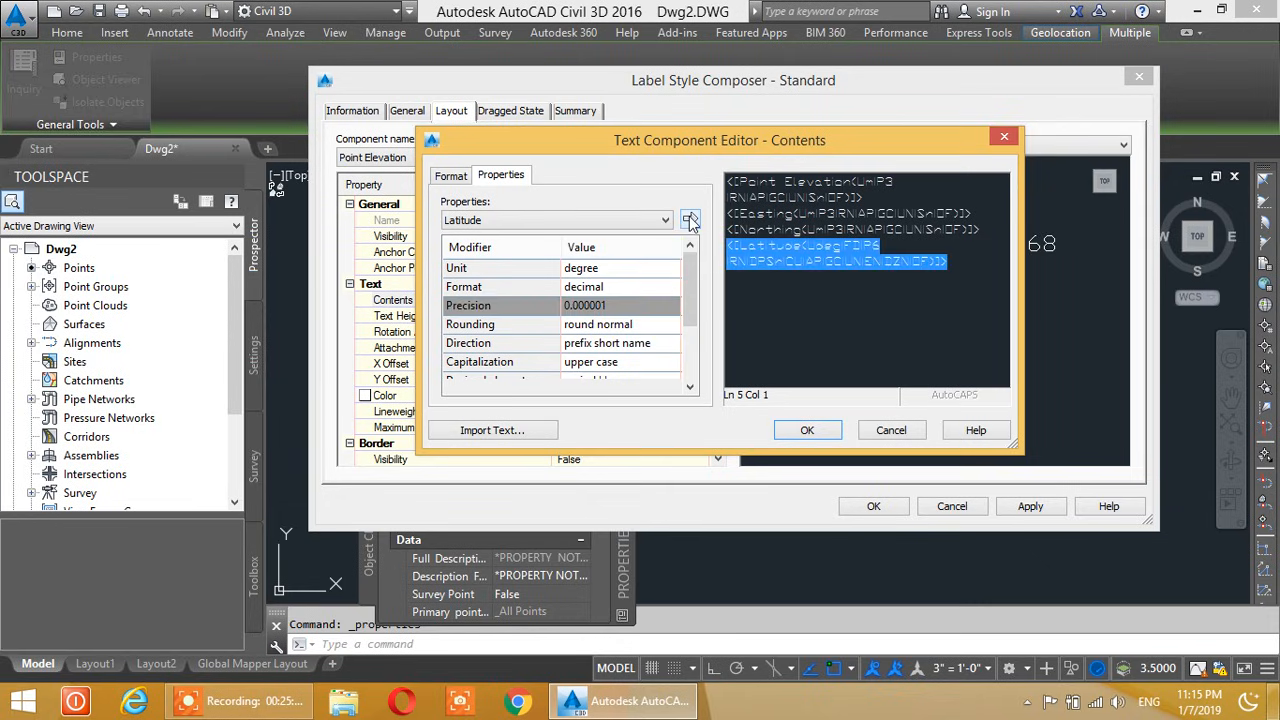
pyautogui.click(969, 273)
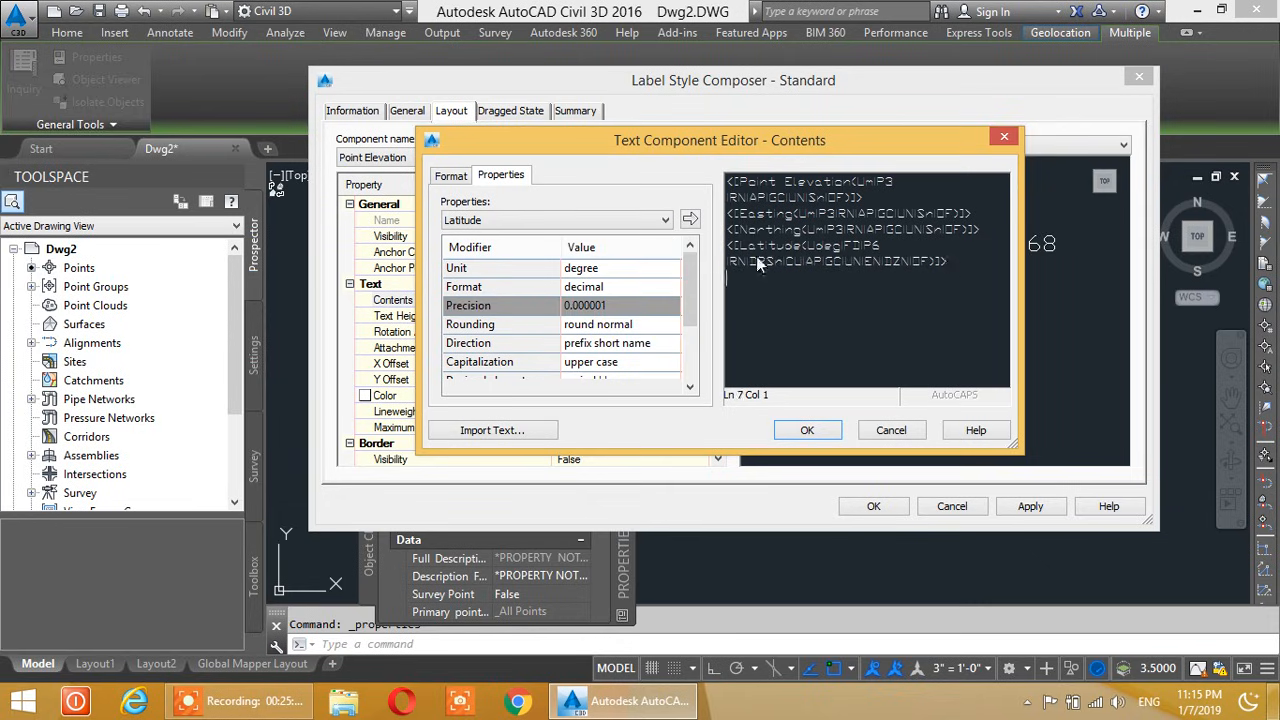
# Add the Longitude property in decimal degrees with 0.000001 precision as the last line of the label contents
pyautogui.click(505, 220)
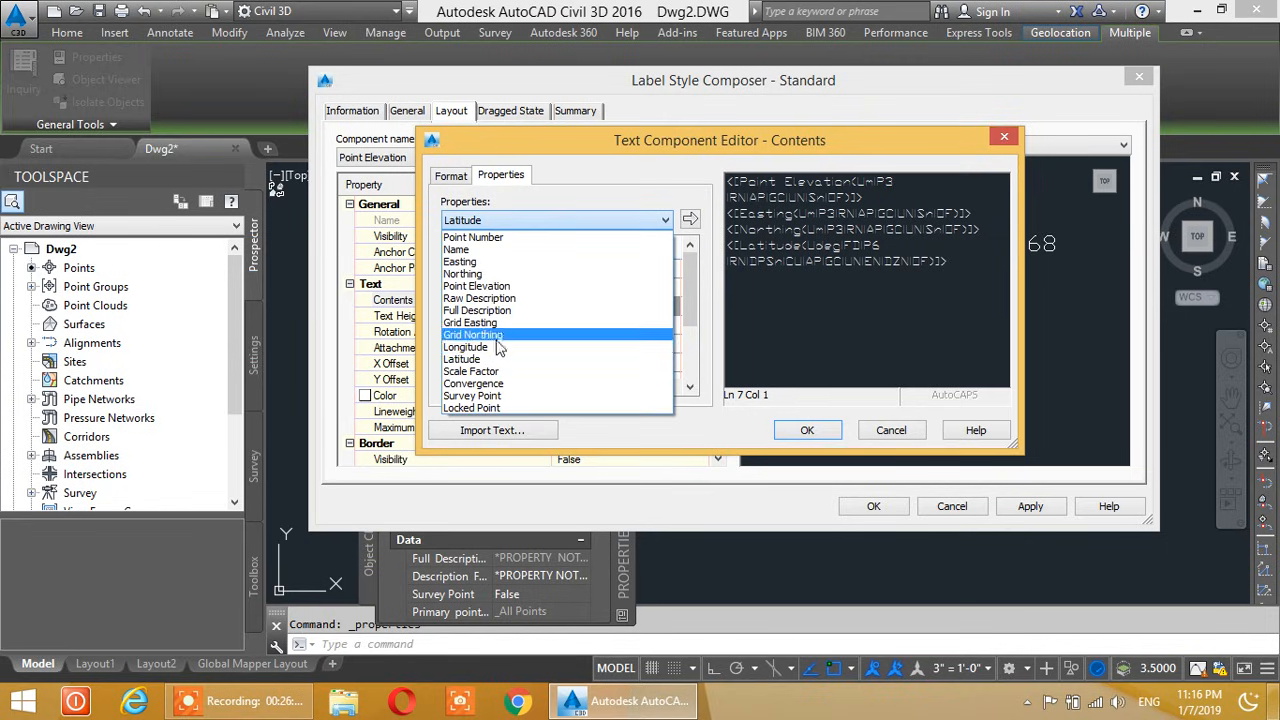
pyautogui.click(497, 347)
pyautogui.click(618, 292)
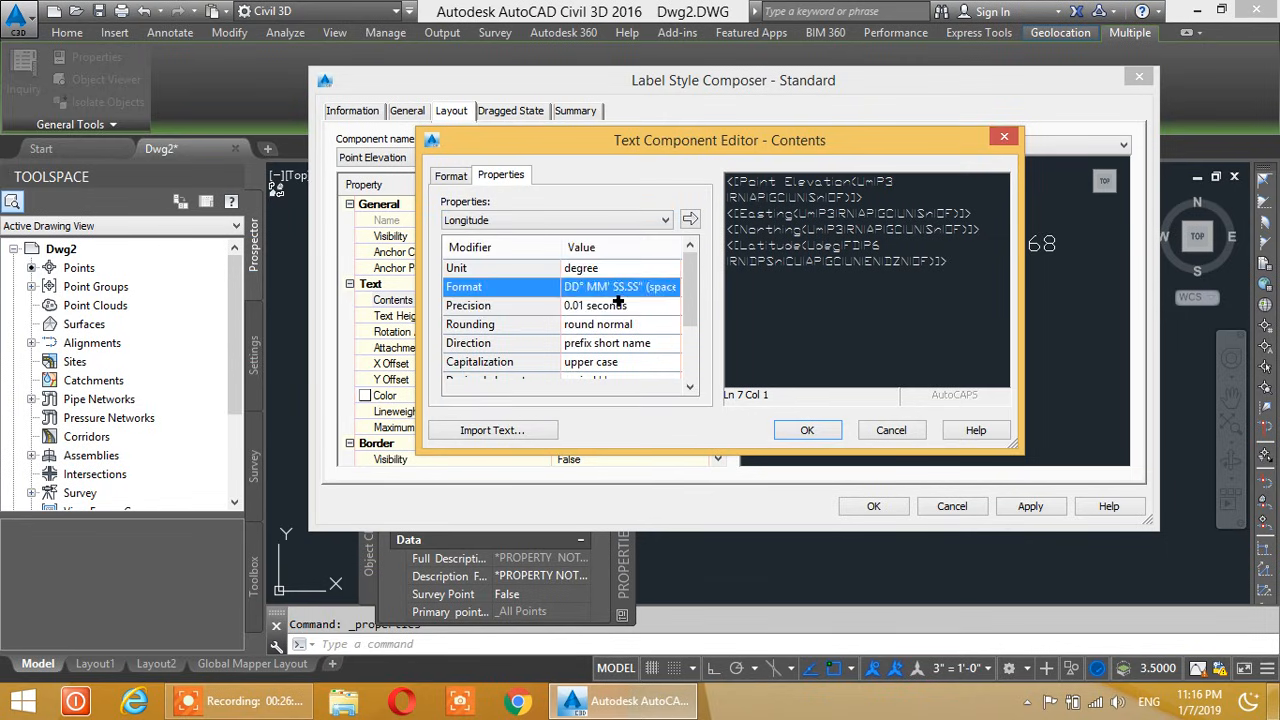
pyautogui.click(615, 289)
pyautogui.click(605, 299)
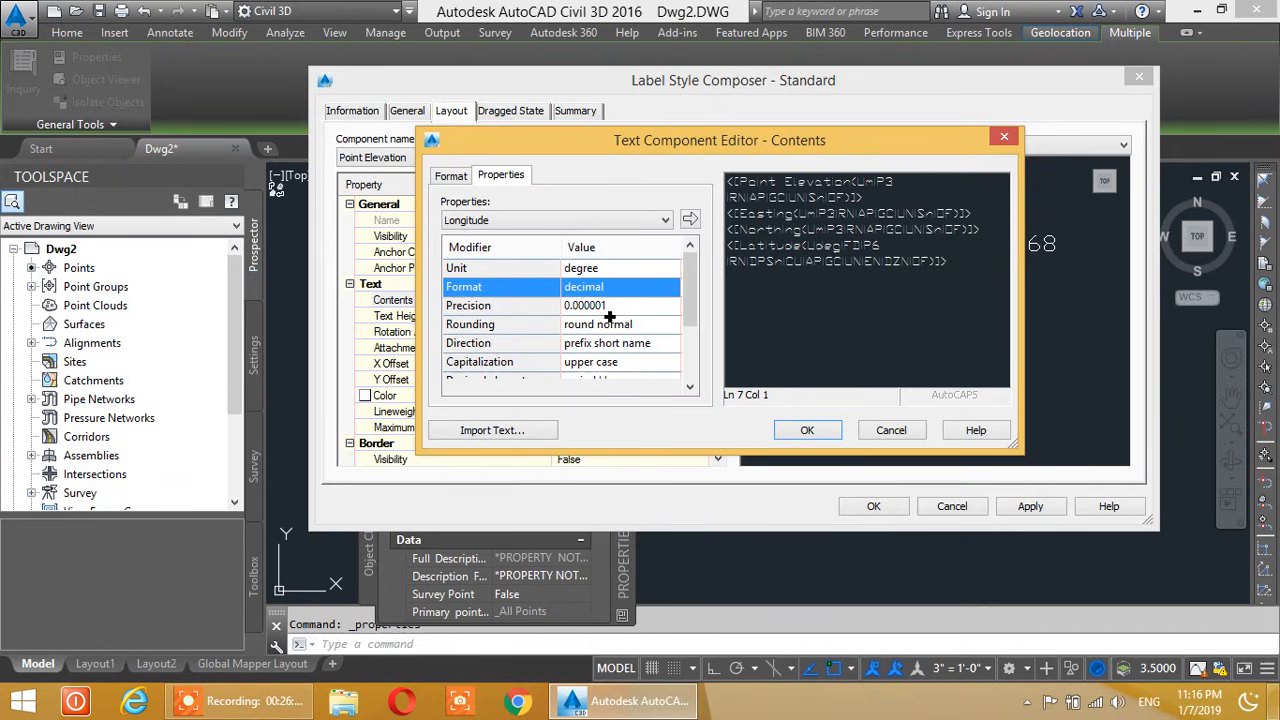
pyautogui.click(615, 305)
pyautogui.click(615, 305)
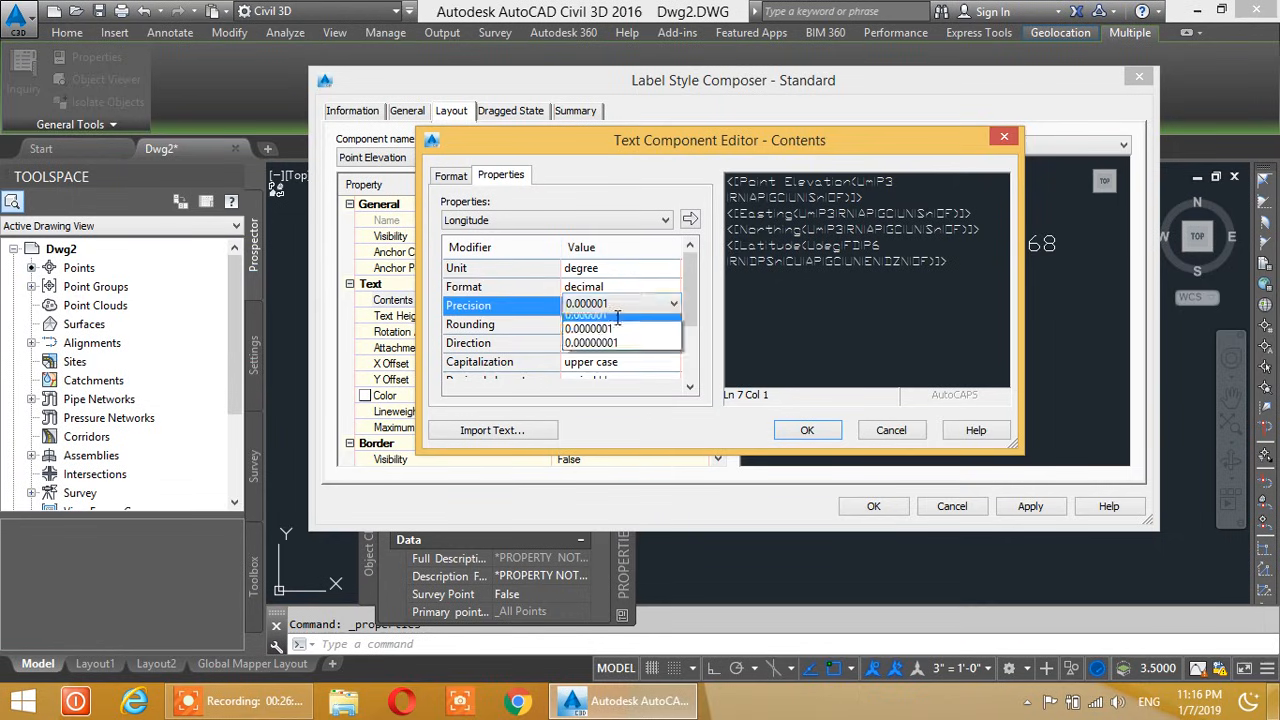
pyautogui.click(610, 407)
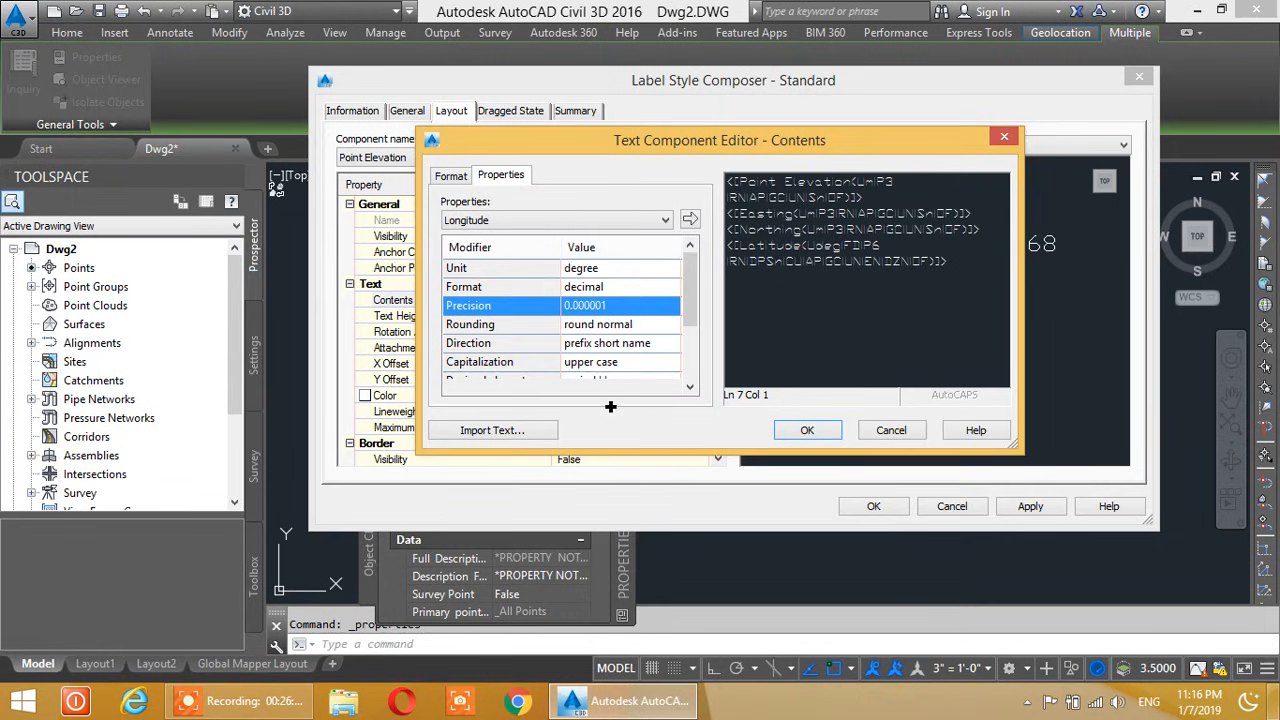
pyautogui.click(690, 220)
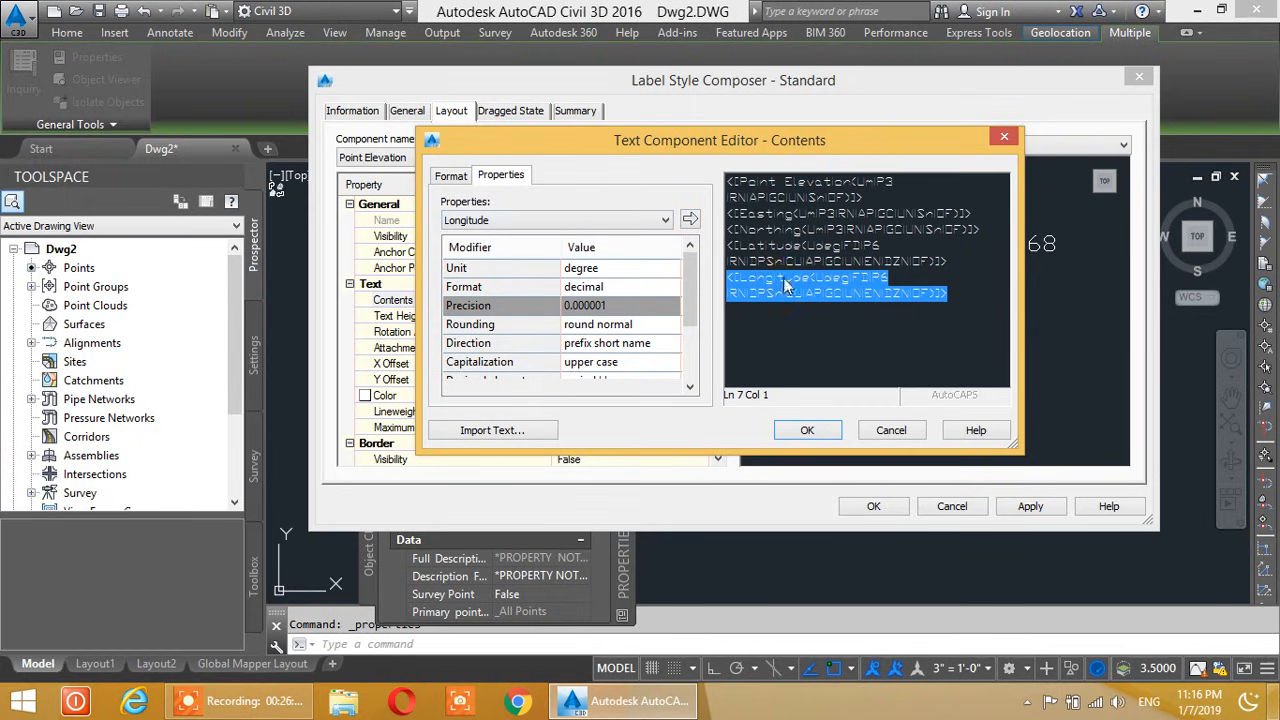
# Color the Point Elevation text of the label contents red
pyautogui.click(450, 176)
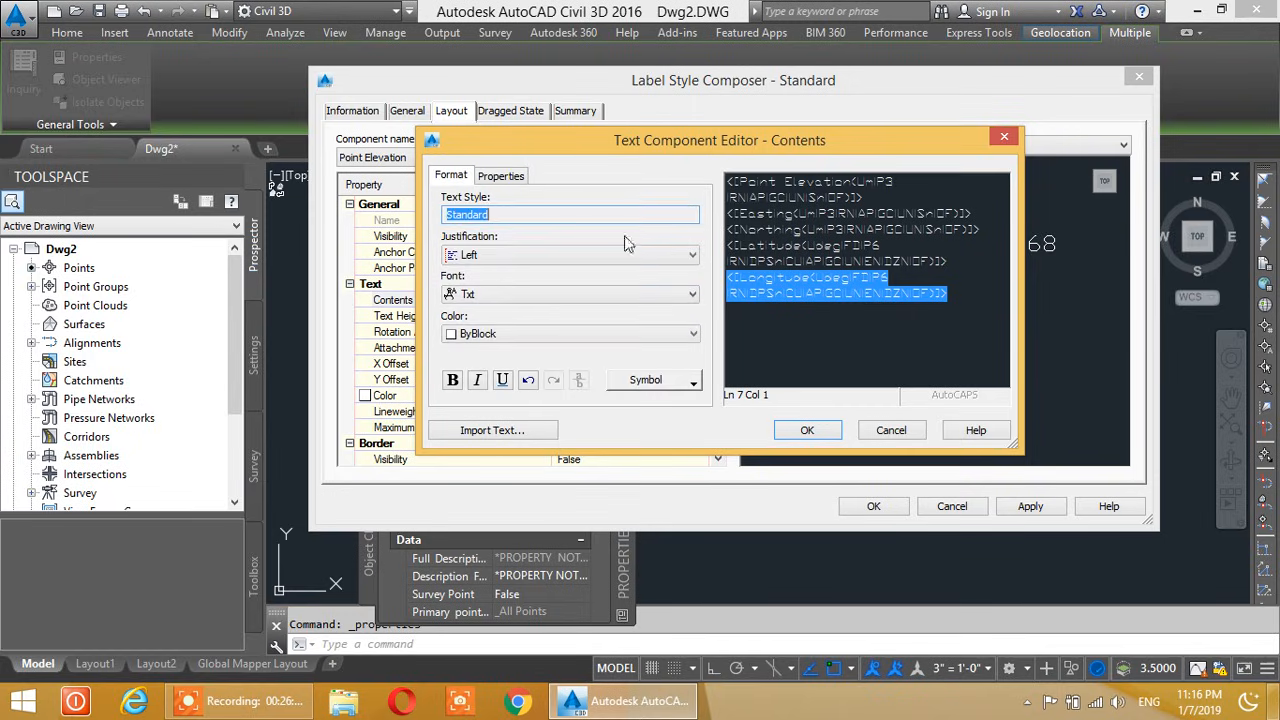
pyautogui.click(768, 216)
pyautogui.moveTo(891, 197); pyautogui.dragTo(700, 183)
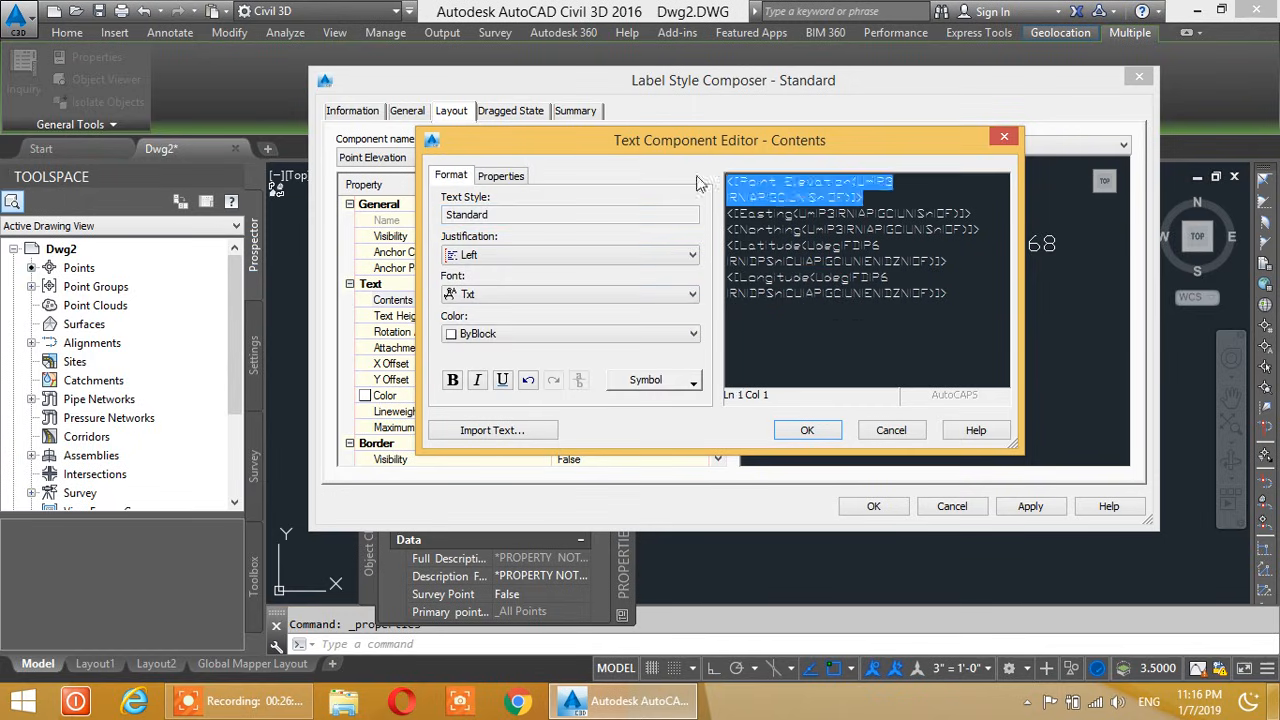
pyautogui.click(480, 334)
pyautogui.click(455, 366)
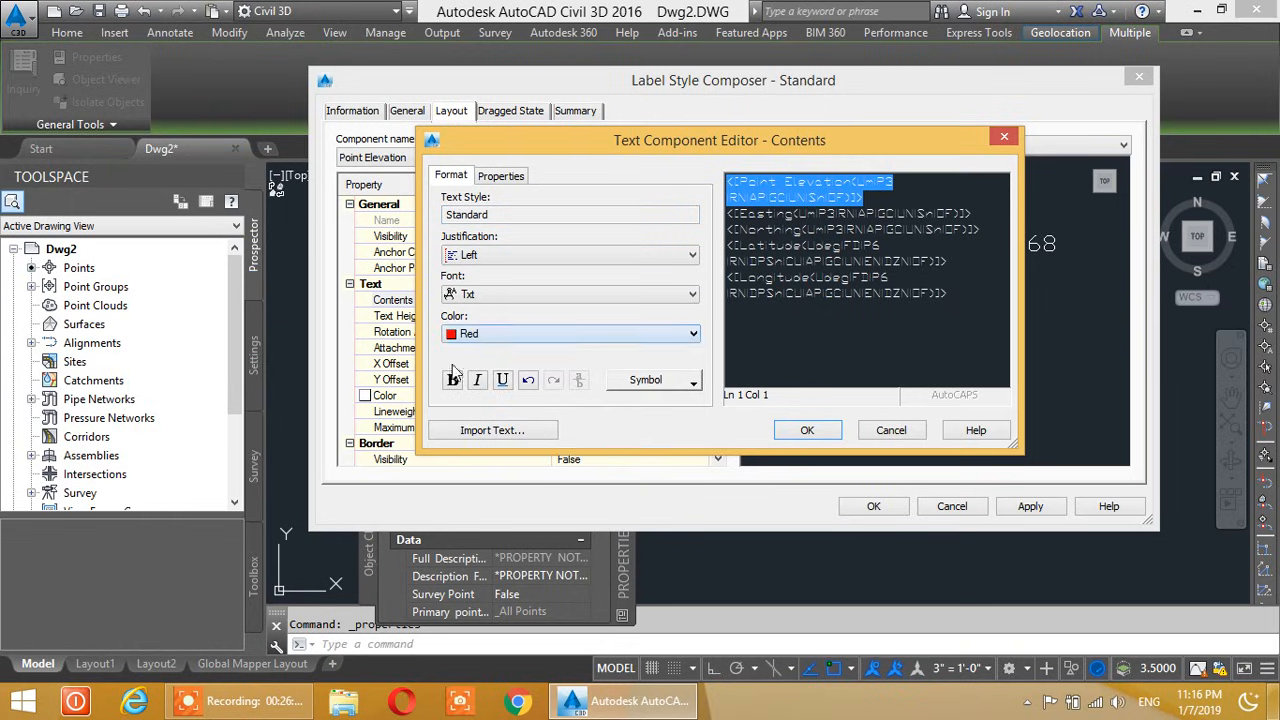
# Color the Easting and Northing lines of the label contents green
pyautogui.click(860, 230)
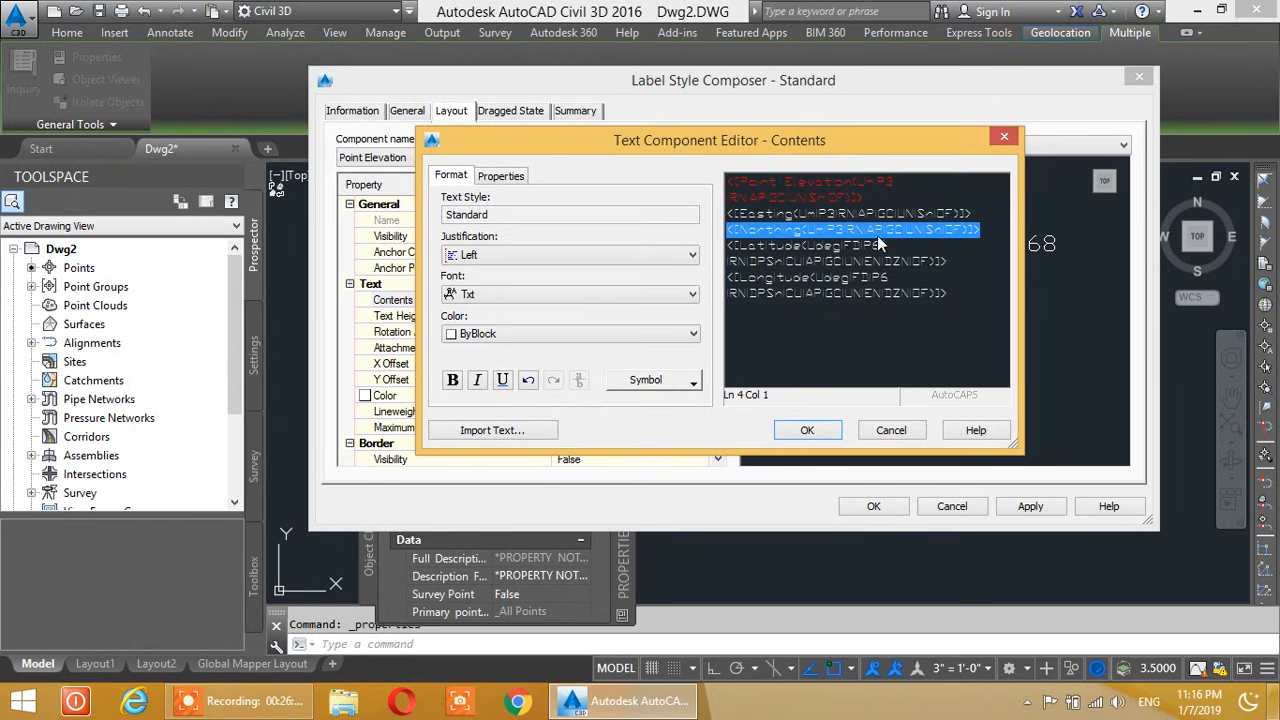
pyautogui.moveTo(978, 232); pyautogui.dragTo(726, 220)
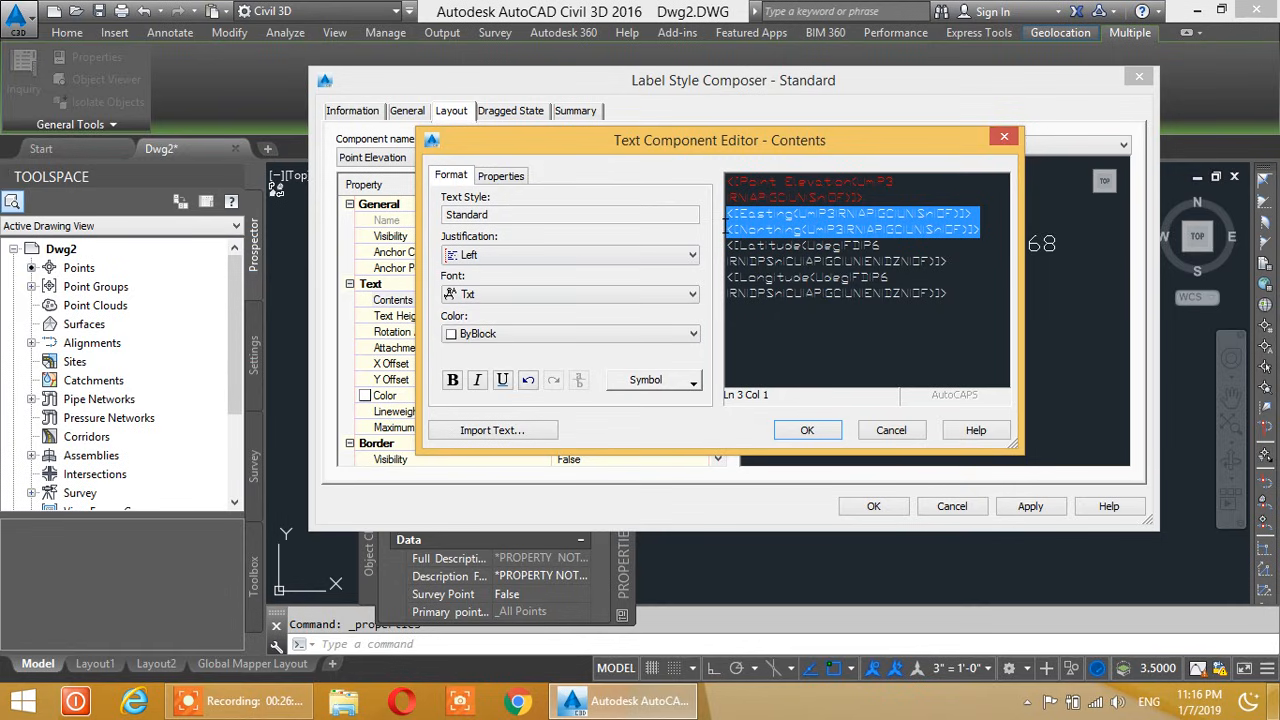
pyautogui.click(455, 333)
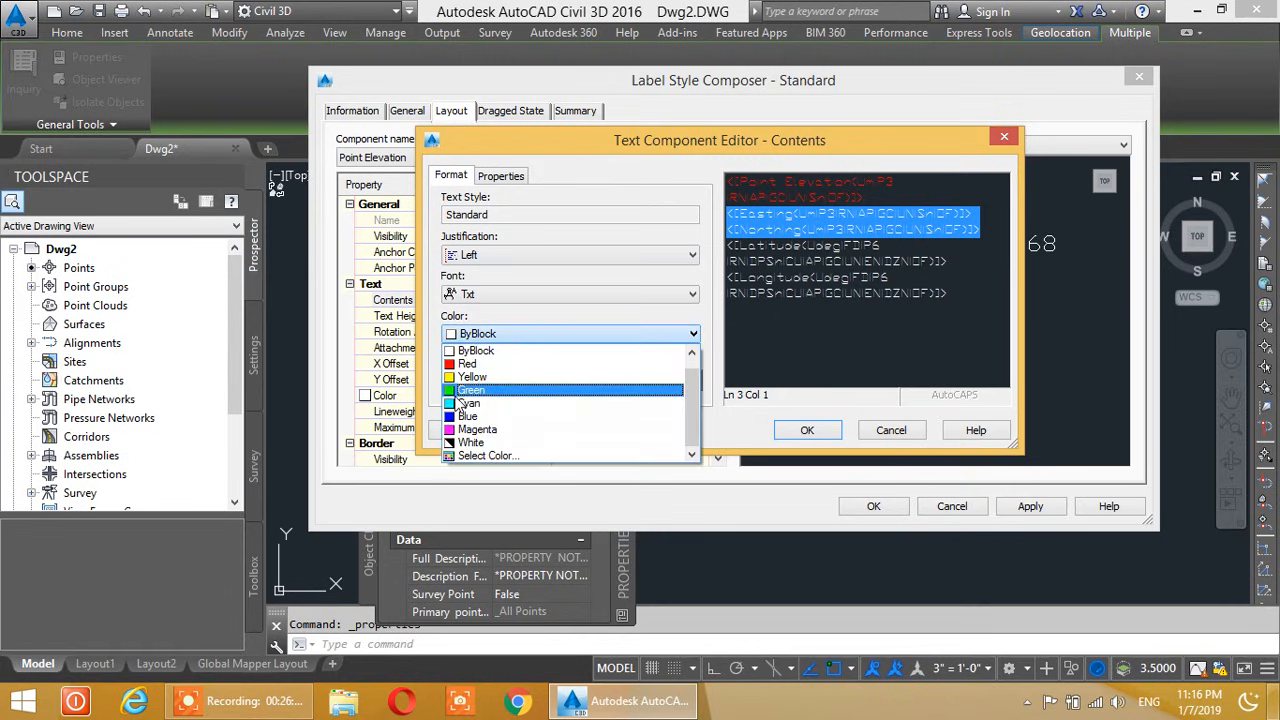
pyautogui.click(470, 392)
# Color the Latitude and Longitude lines yellow and accept the edited label contents
pyautogui.click(840, 278)
pyautogui.moveTo(950, 296); pyautogui.dragTo(733, 255)
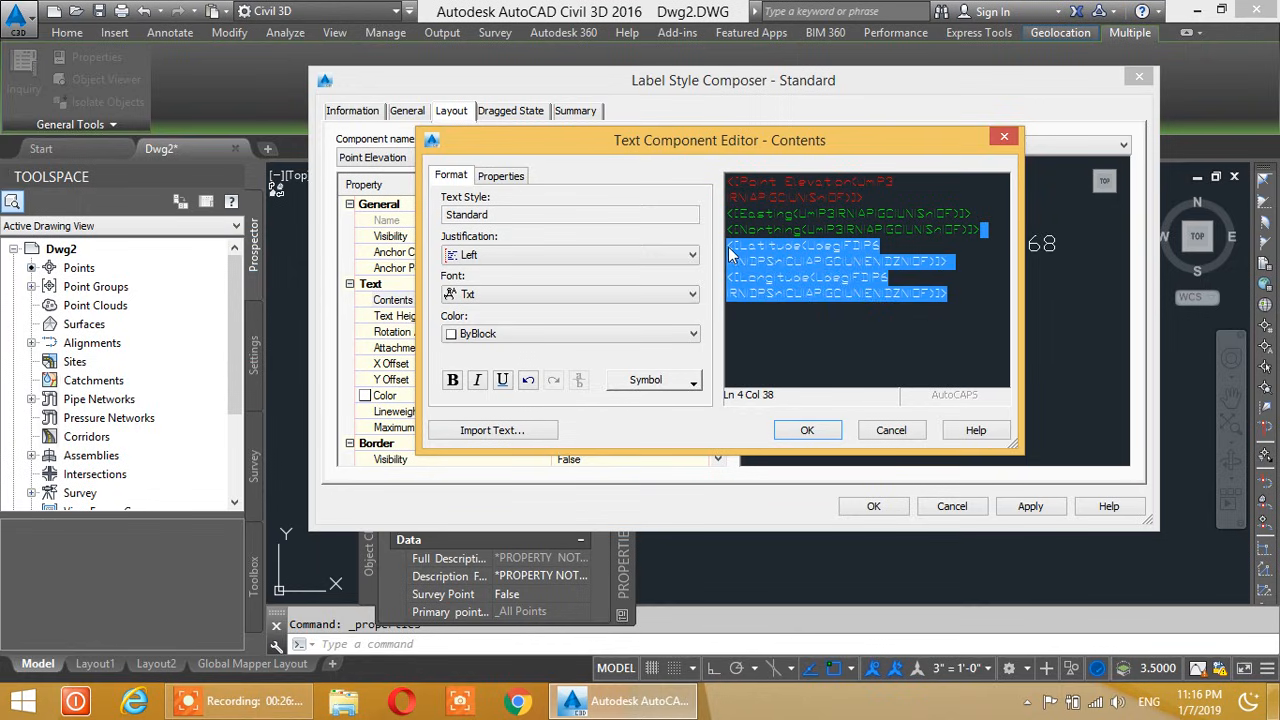
pyautogui.click(853, 270)
pyautogui.moveTo(953, 296); pyautogui.dragTo(740, 257)
pyautogui.click(453, 334)
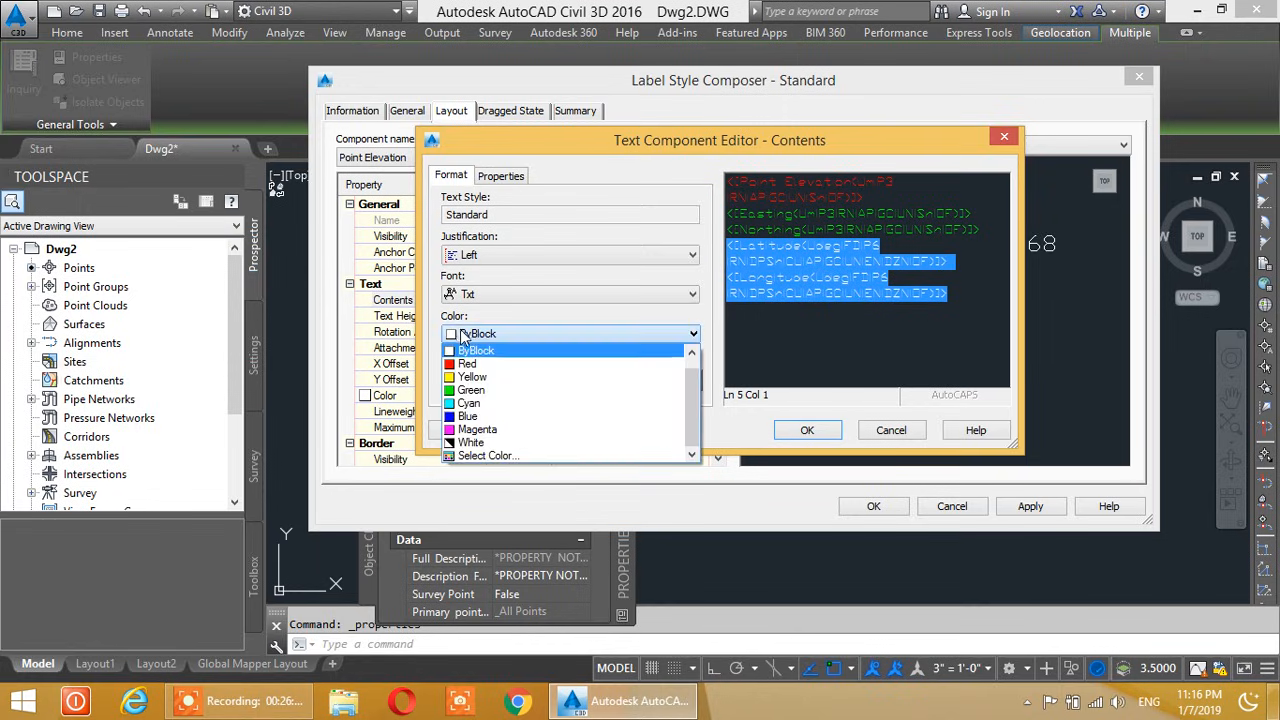
pyautogui.click(470, 377)
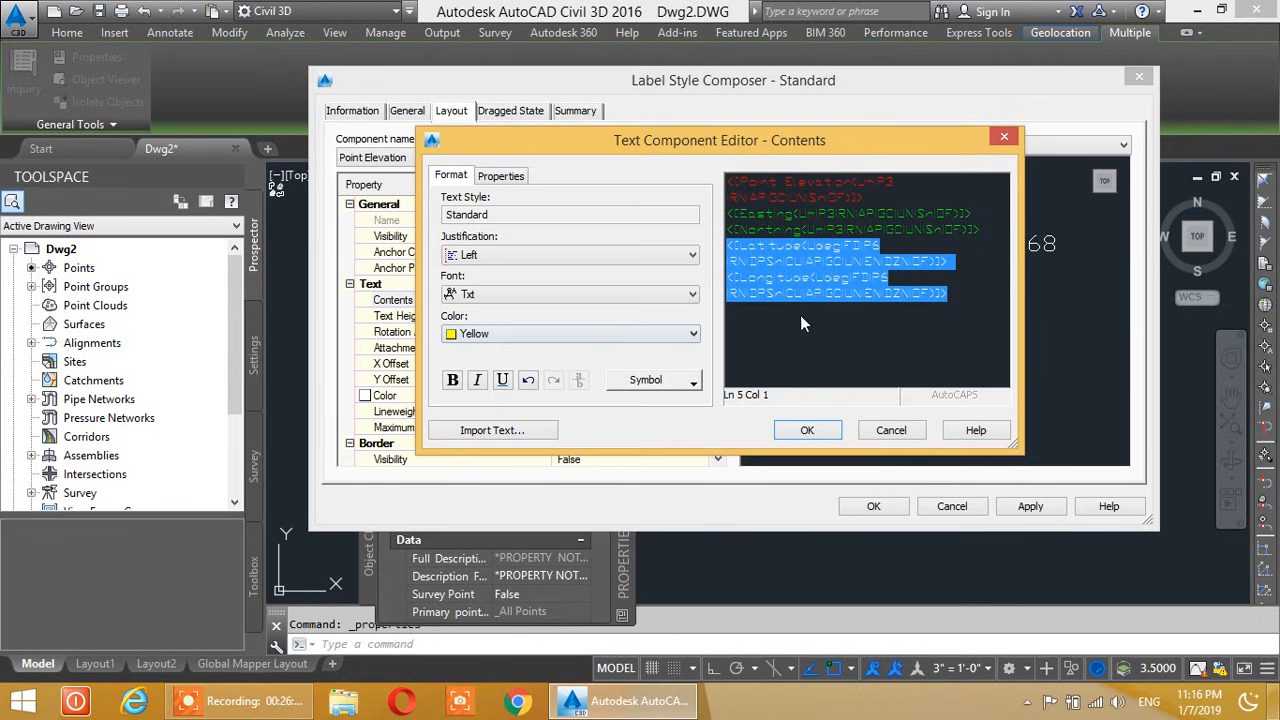
pyautogui.click(807, 430)
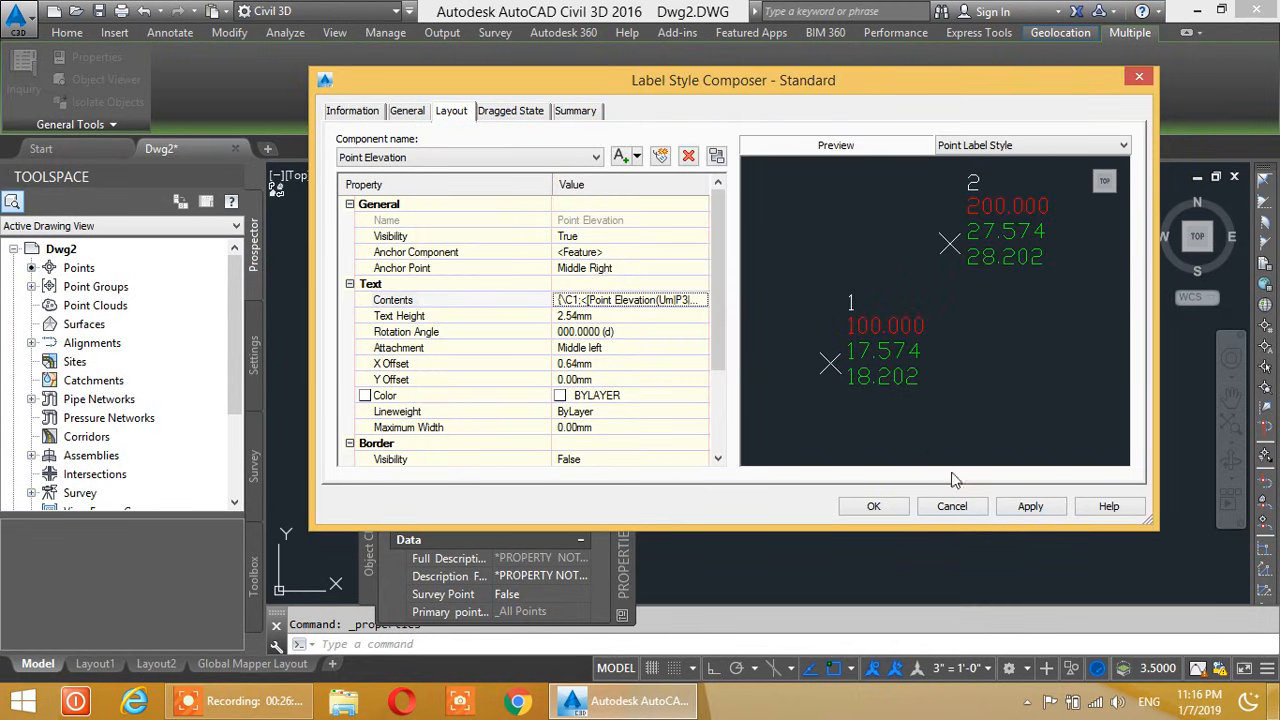
# Apply the edited Standard point label style to the selected COGO points and close their properties
pyautogui.click(1020, 510)
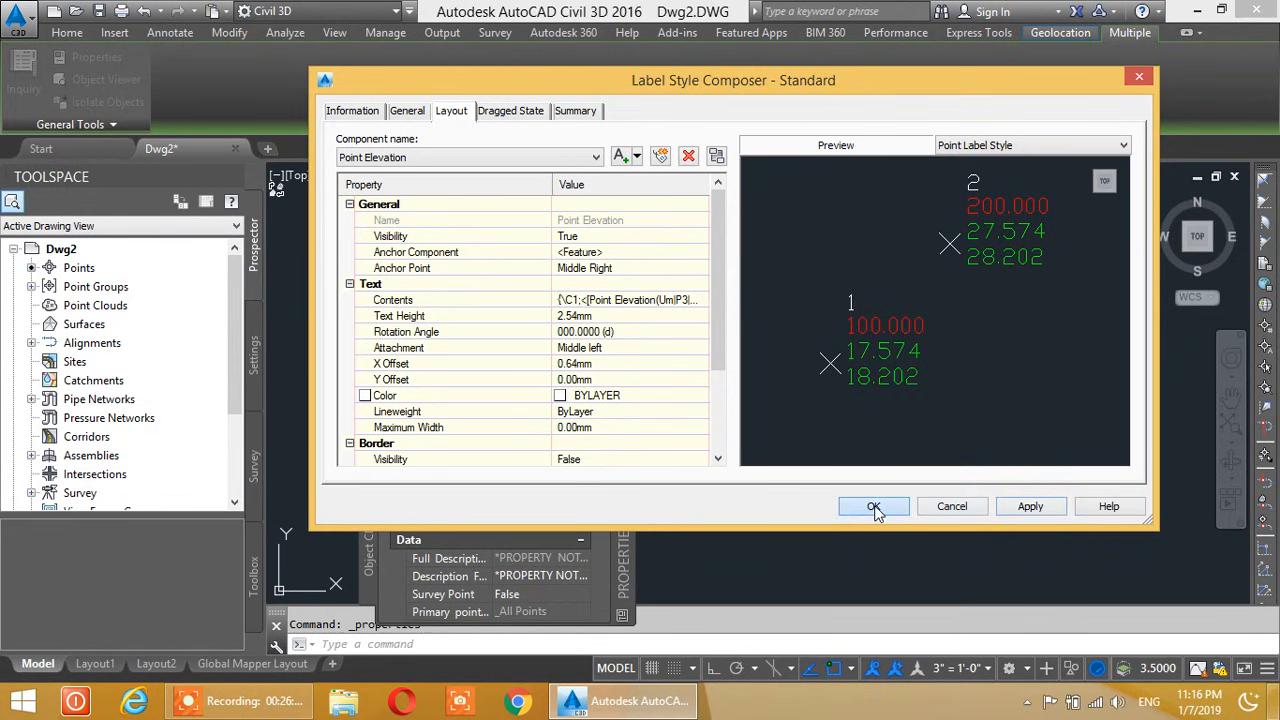
pyautogui.click(873, 507)
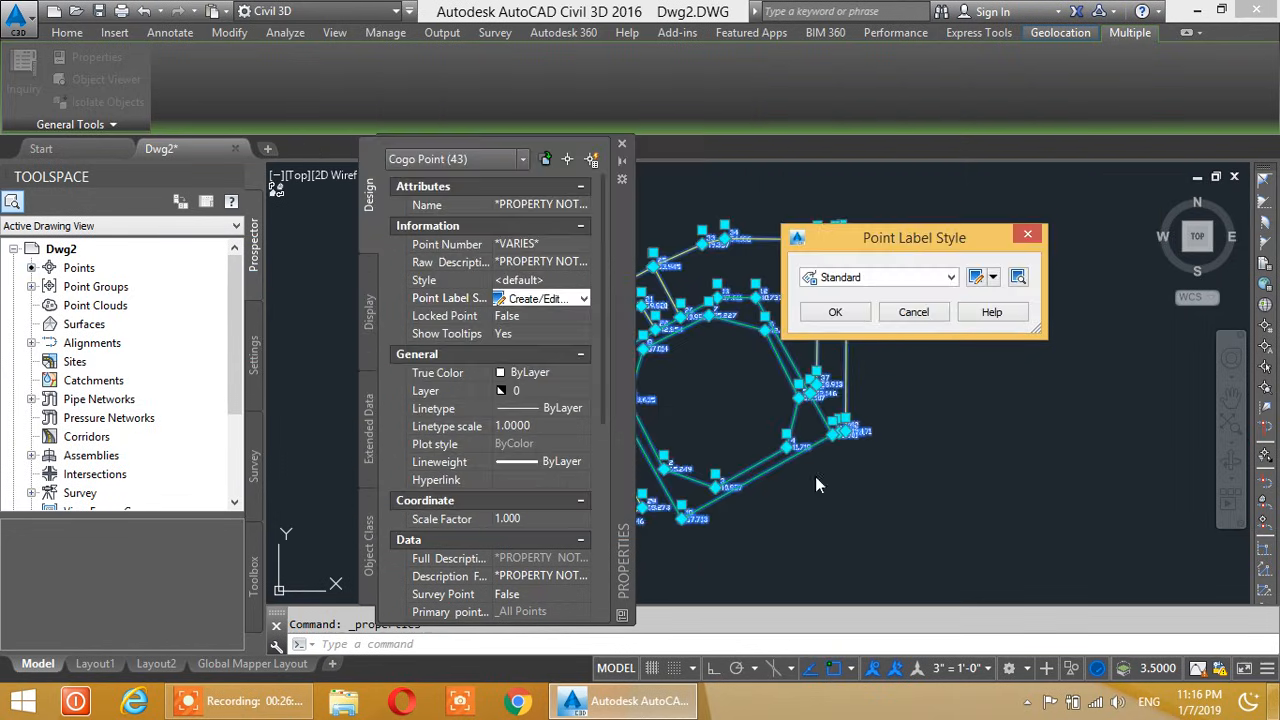
pyautogui.click(836, 313)
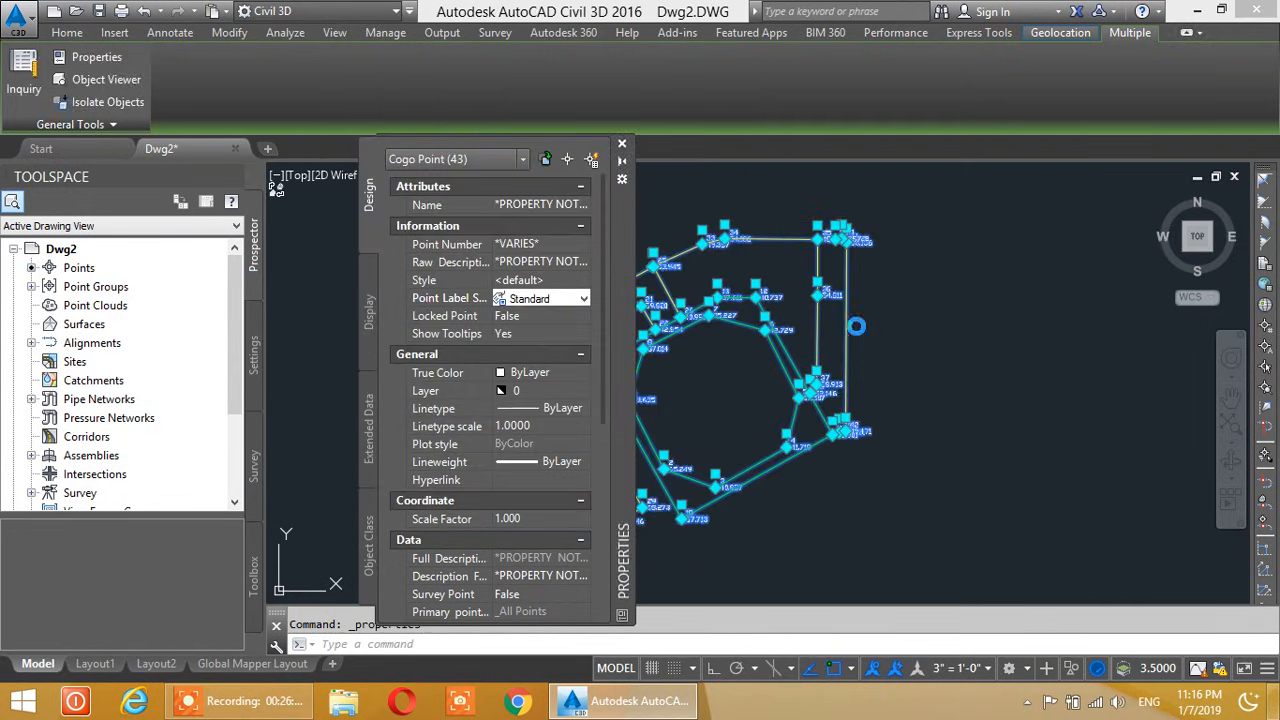
pyautogui.click(621, 148)
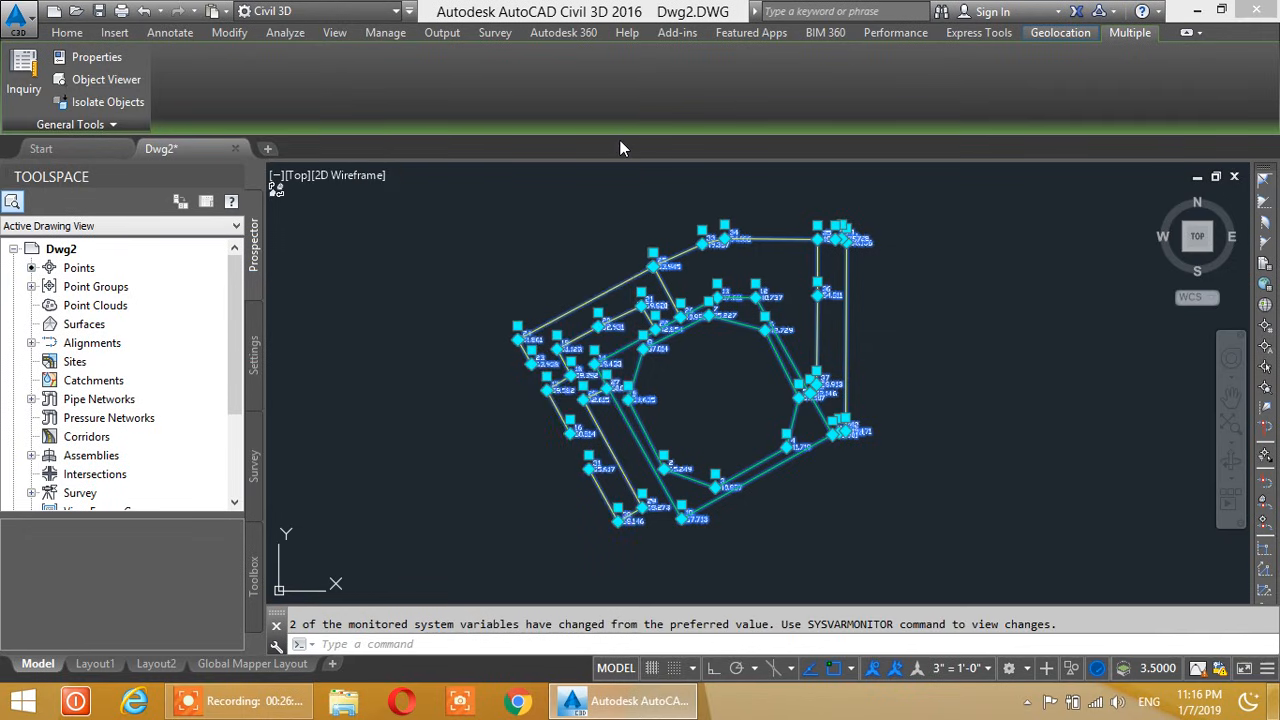
# Open the Standard point label style of the selected COGO points for editing from their properties
pyautogui.scroll(5, 657, 321)
pyautogui.scroll(-5, 657, 321)
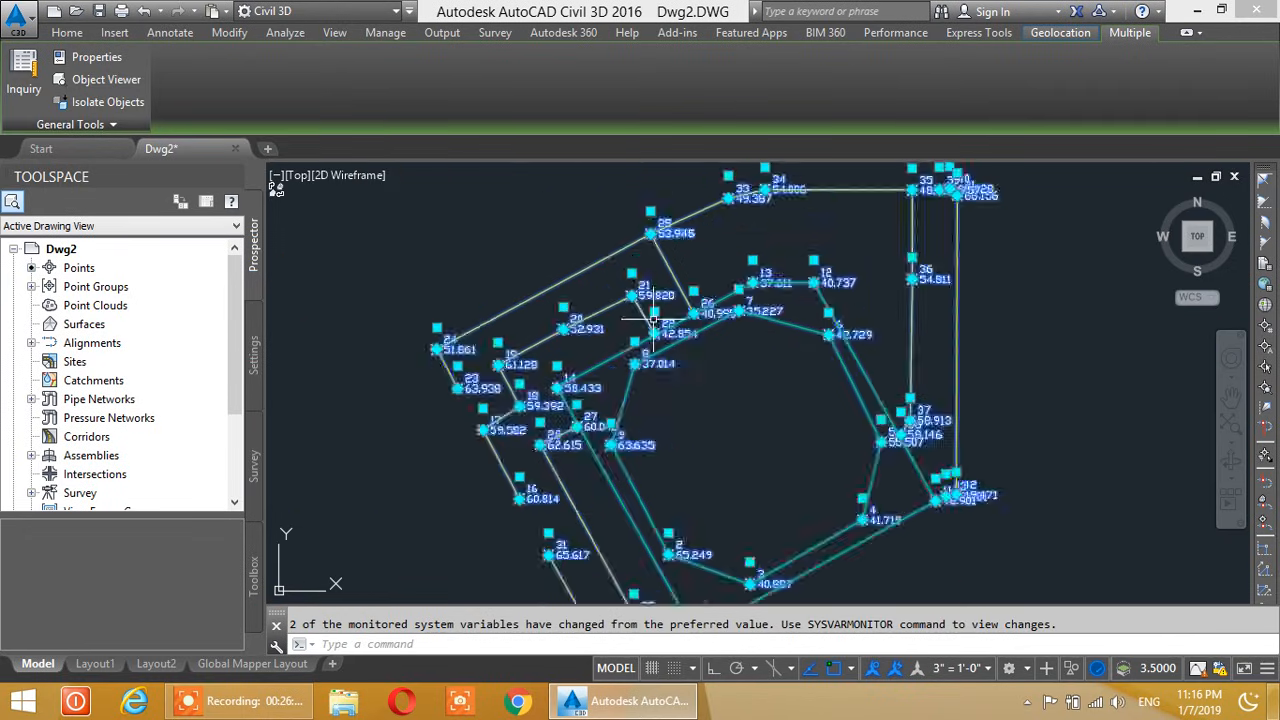
pyautogui.moveTo(585, 330); pyautogui.dragTo(639, 302, button='middle')
pyautogui.scroll(5, 639, 302)
pyautogui.scroll(-2, 620, 323)
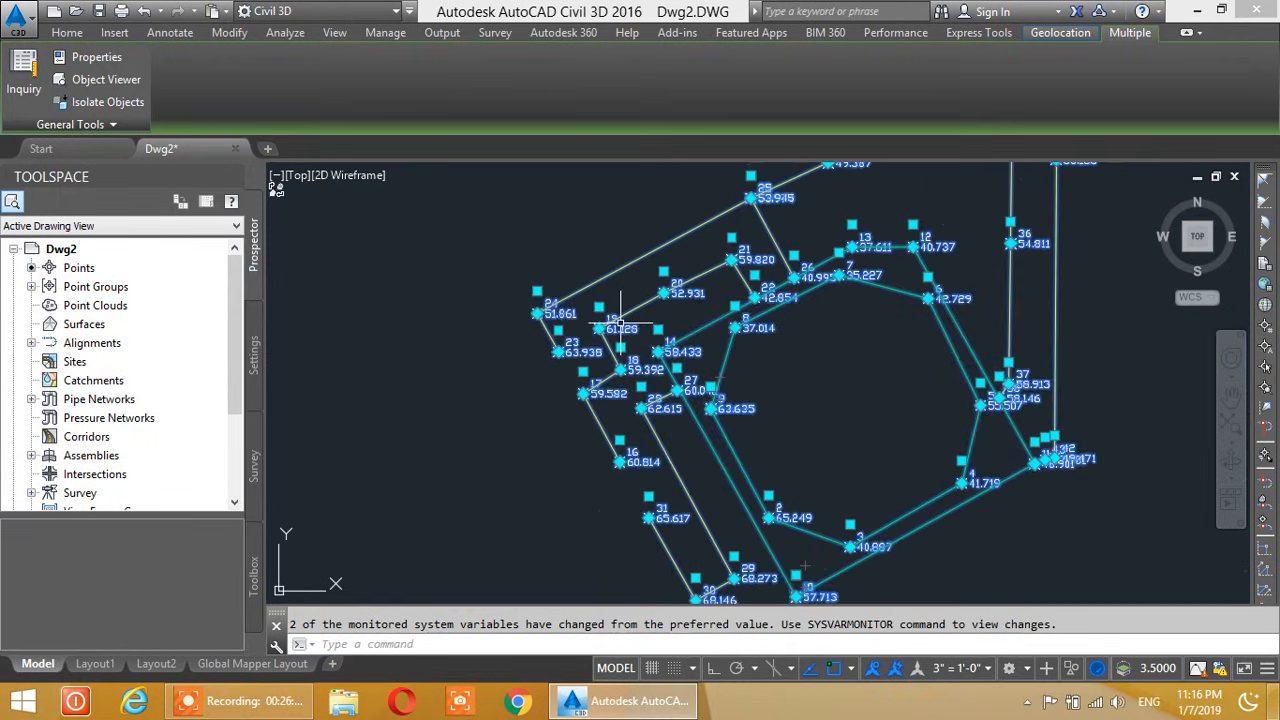
pyautogui.click(102, 58)
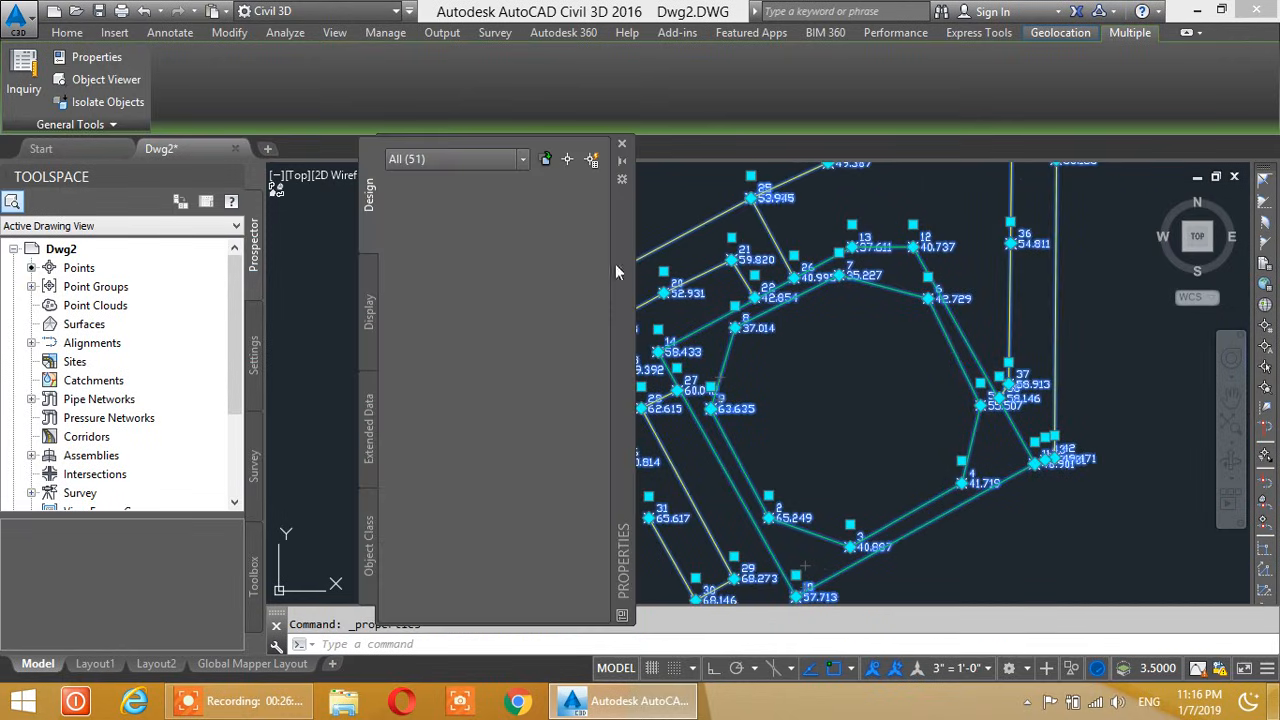
pyautogui.click(460, 159)
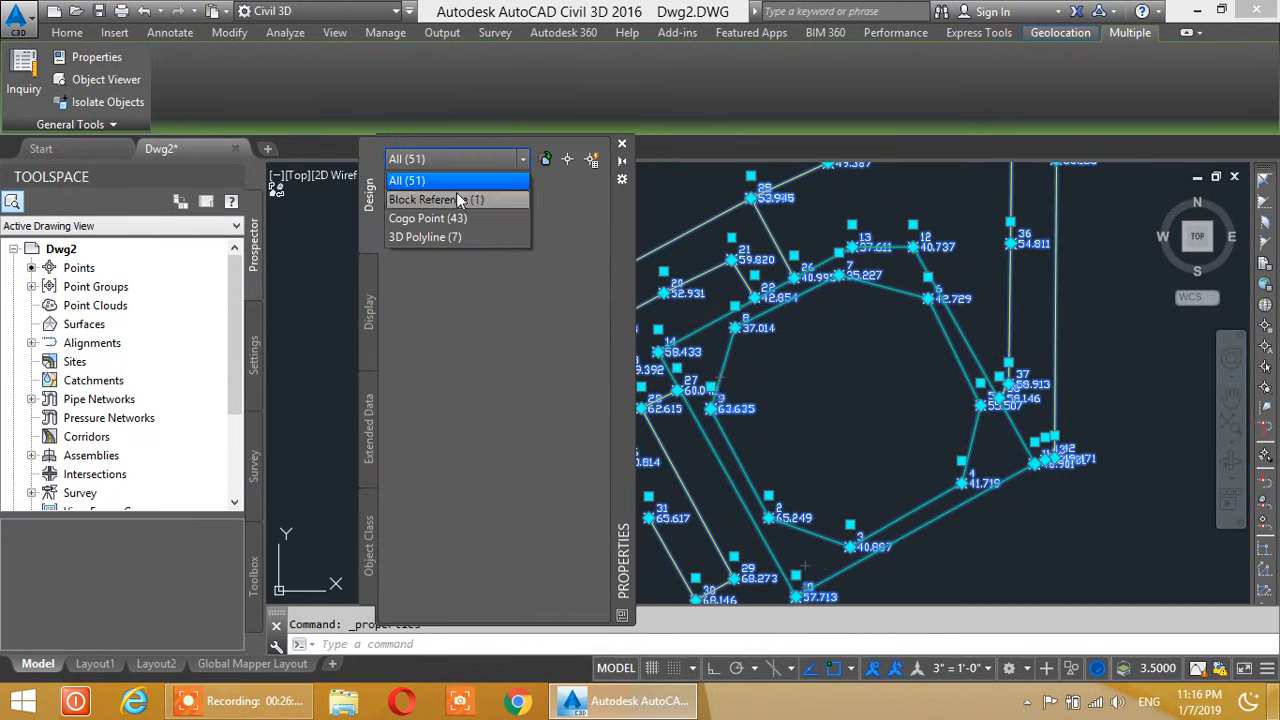
pyautogui.click(443, 214)
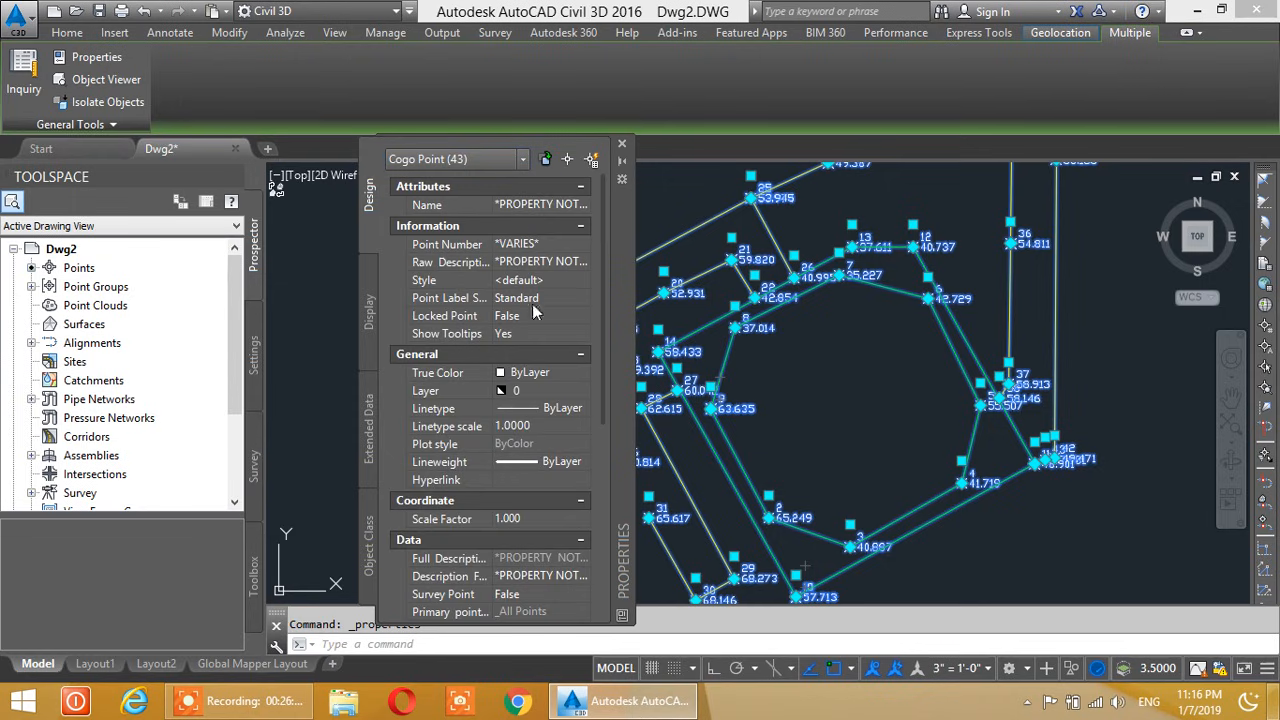
pyautogui.click(550, 304)
pyautogui.click(560, 303)
pyautogui.click(560, 352)
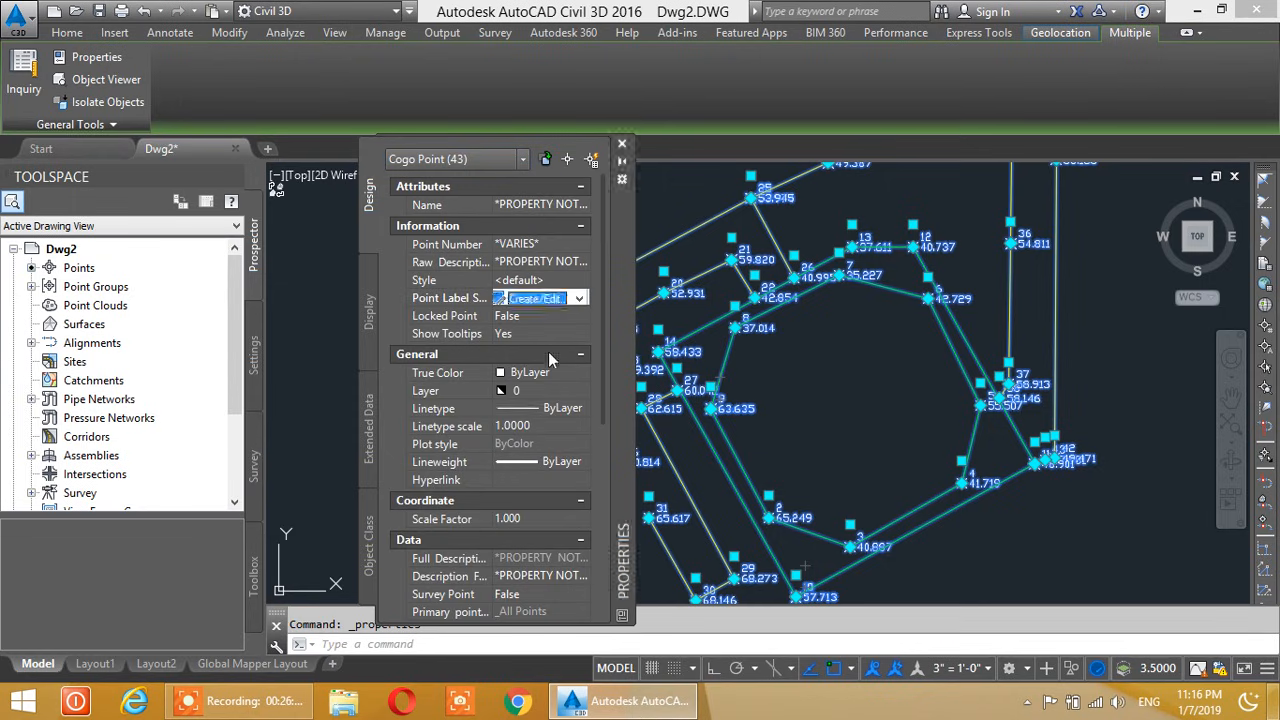
pyautogui.click(863, 278)
pyautogui.click(860, 310)
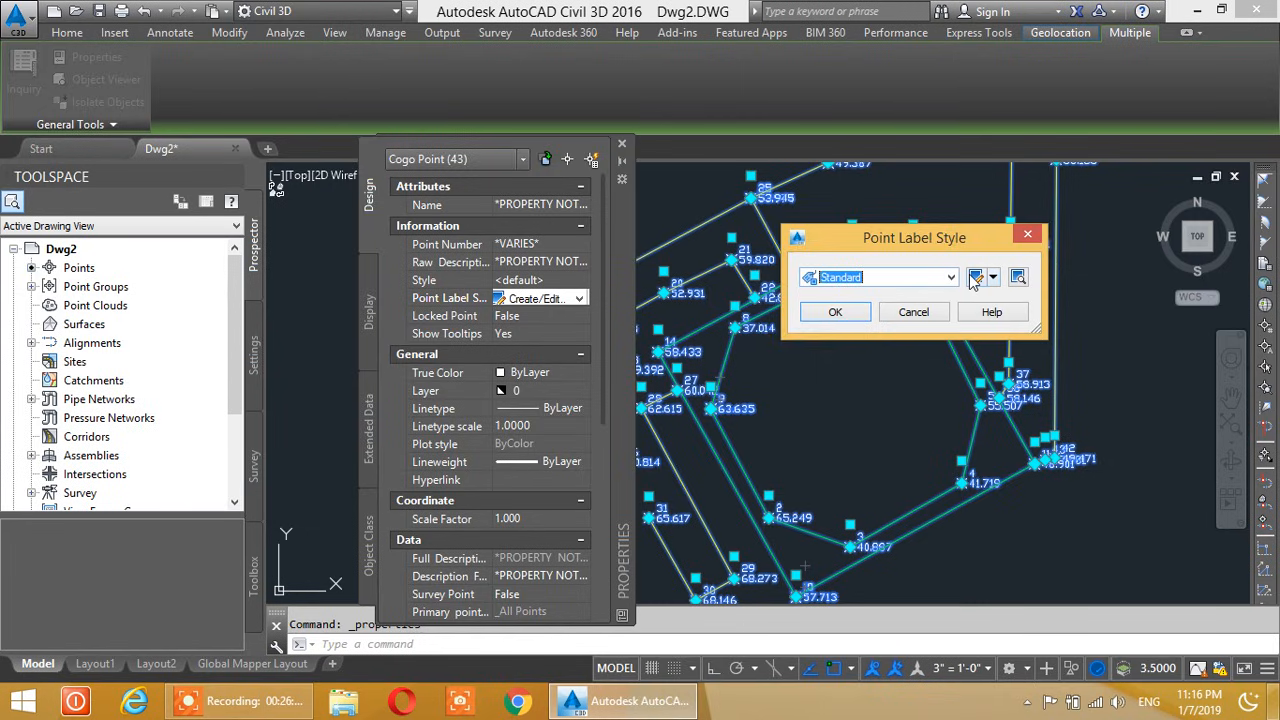
pyautogui.click(976, 277)
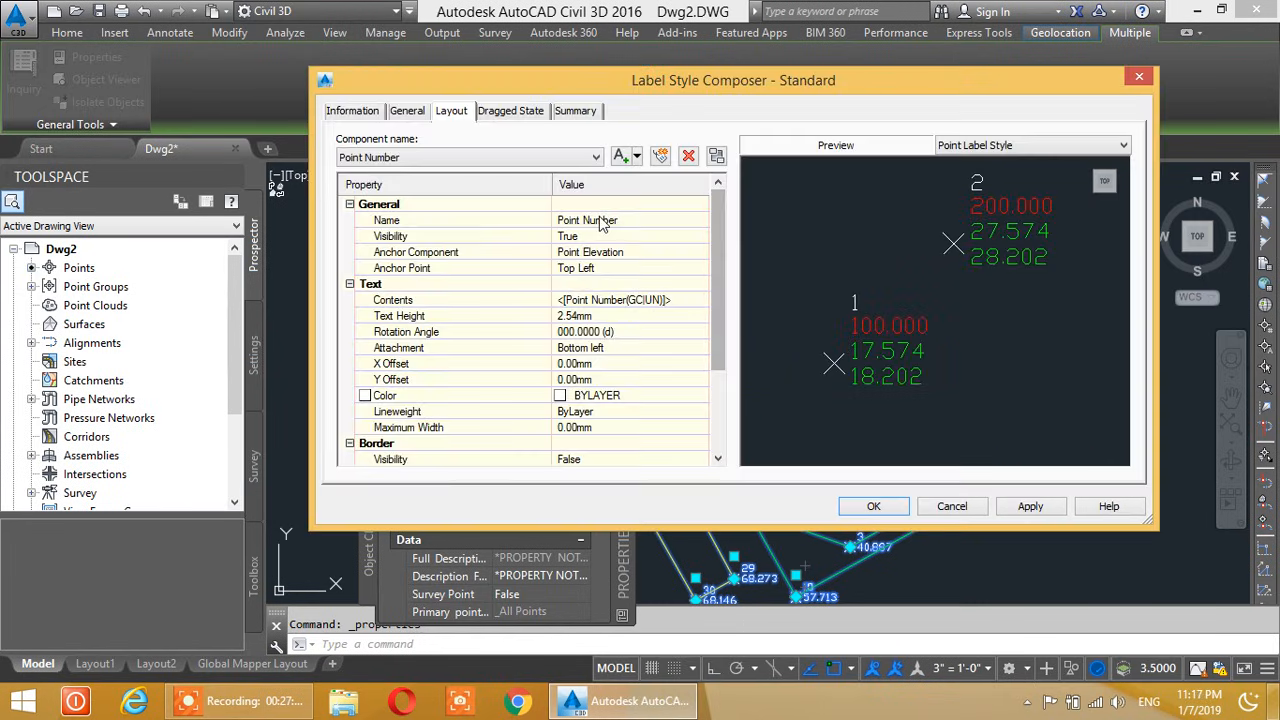
# Review the Point Elevation component, accept the Standard label style for the COGO points and close their properties
pyautogui.click(440, 157)
pyautogui.click(422, 192)
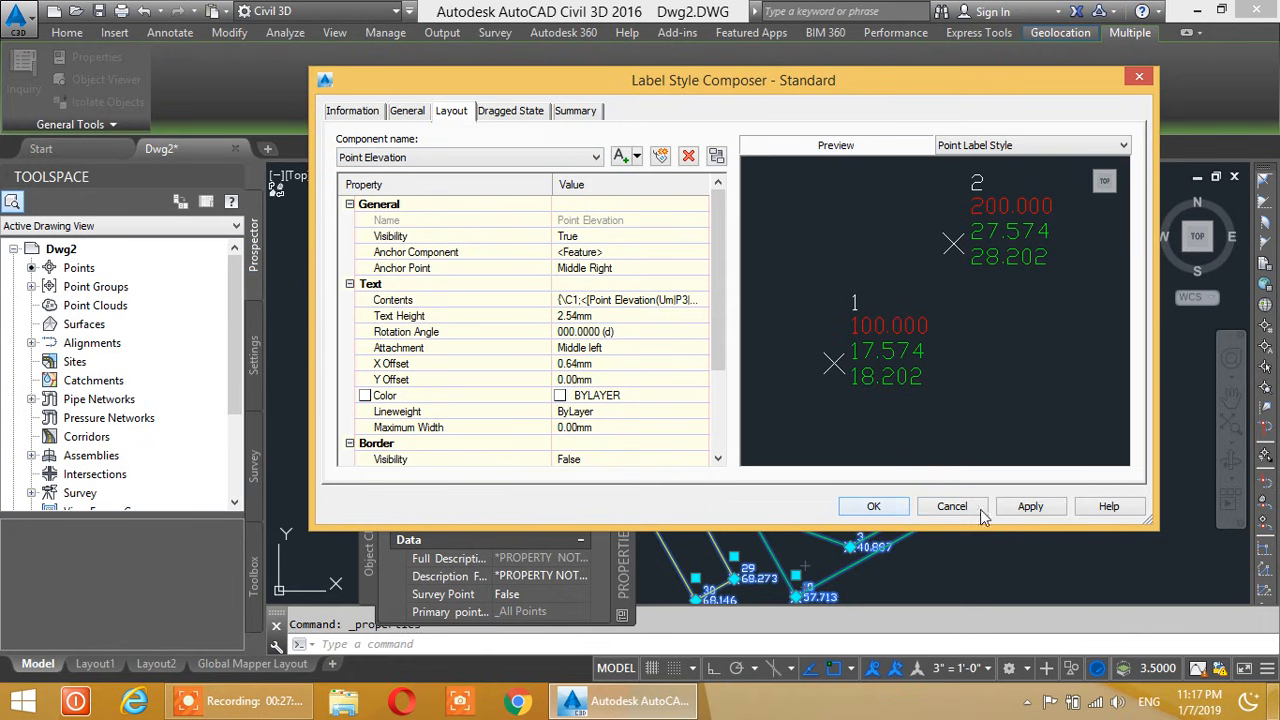
pyautogui.click(873, 507)
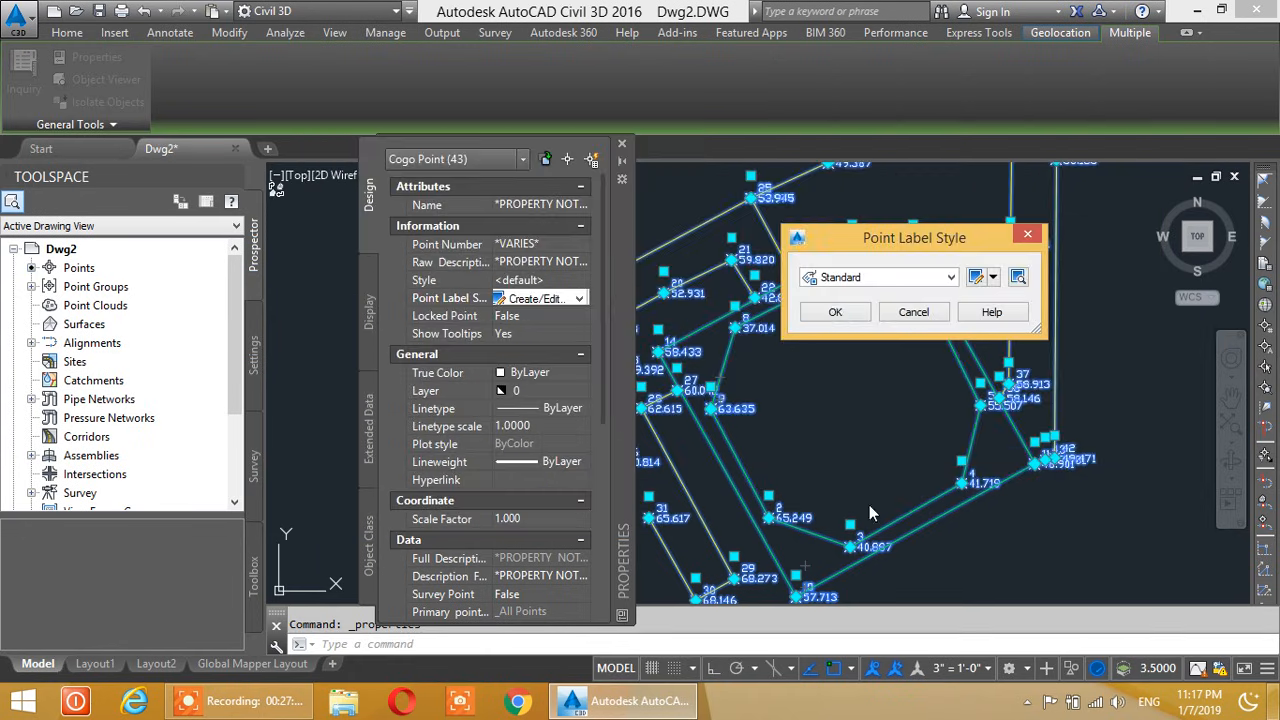
pyautogui.click(835, 310)
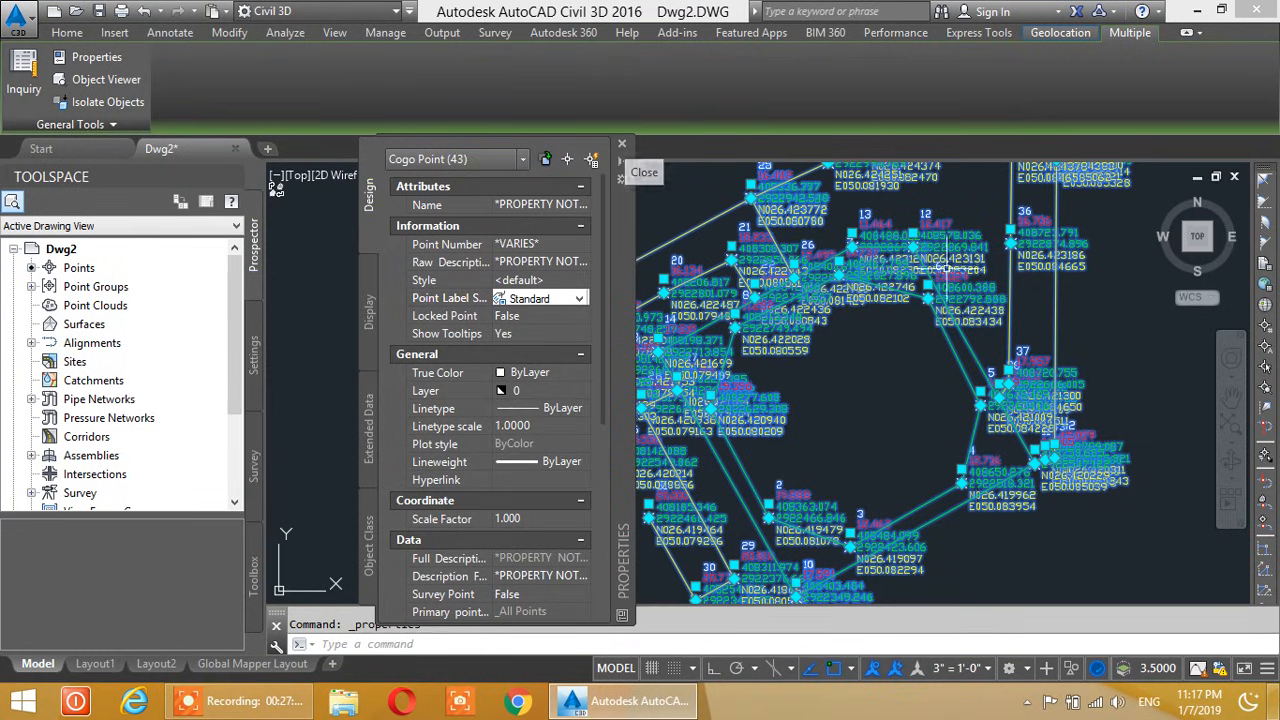
pyautogui.click(622, 148)
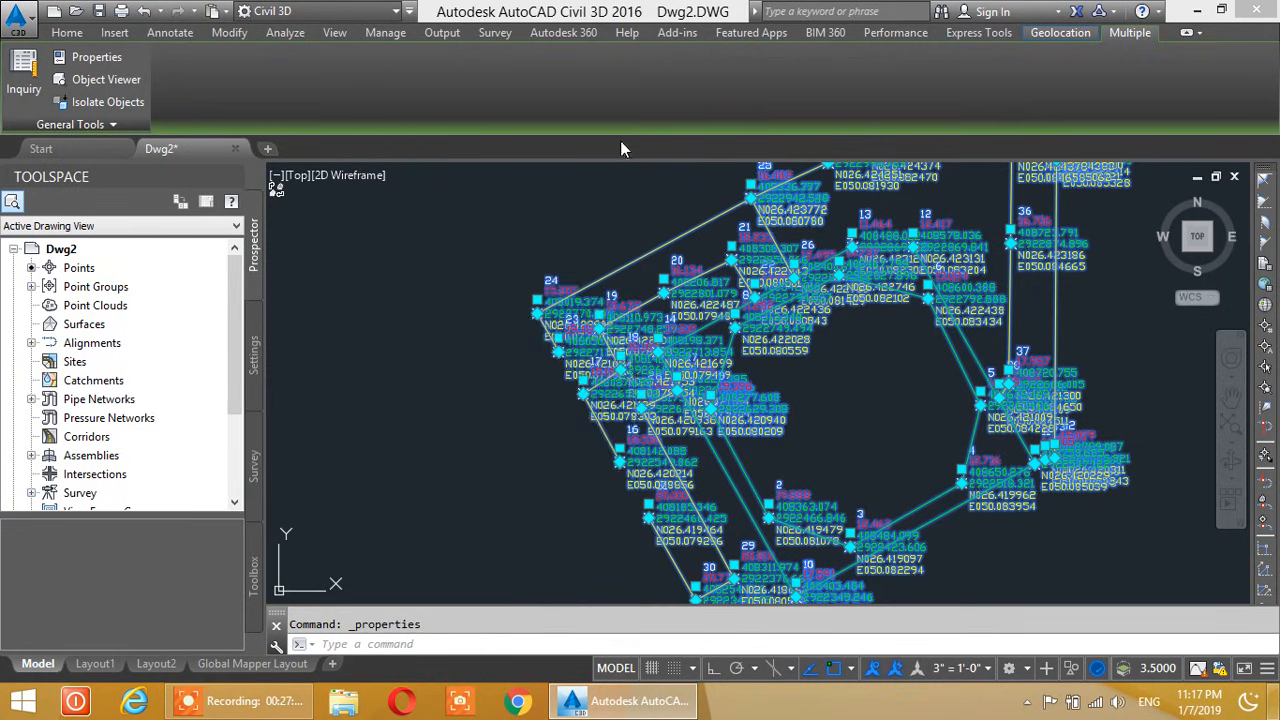
# Clear the selection and set the annotation scale to 1'-0" = 1'-0"
pyautogui.scroll(-3, 760, 370)
pyautogui.scroll(1, 790, 375)
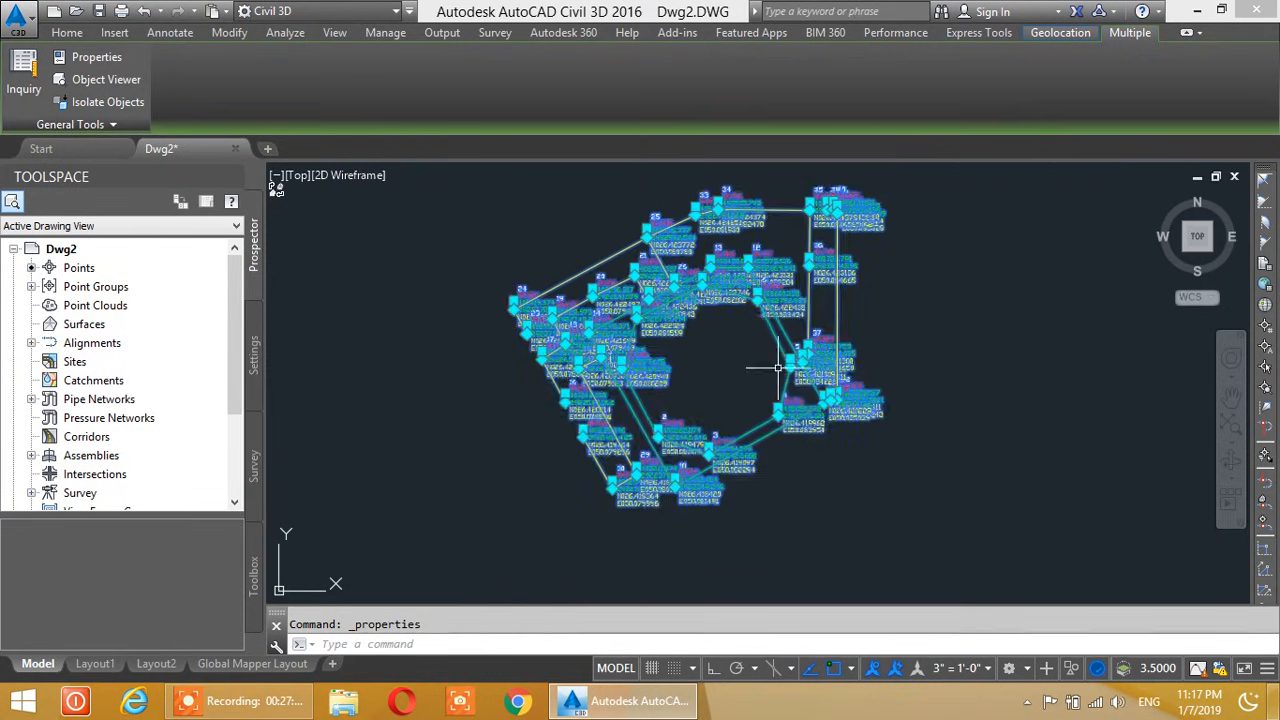
pyautogui.scroll(2, 778, 368)
pyautogui.press('Escape')
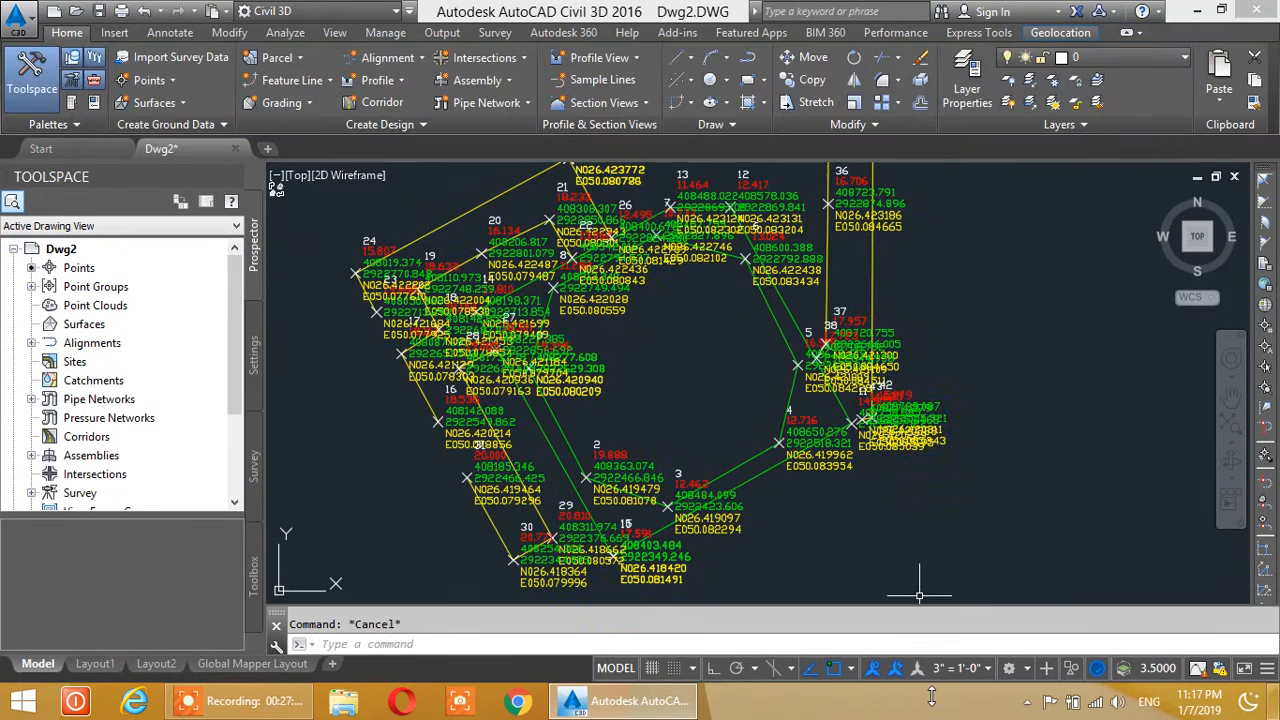
pyautogui.click(984, 668)
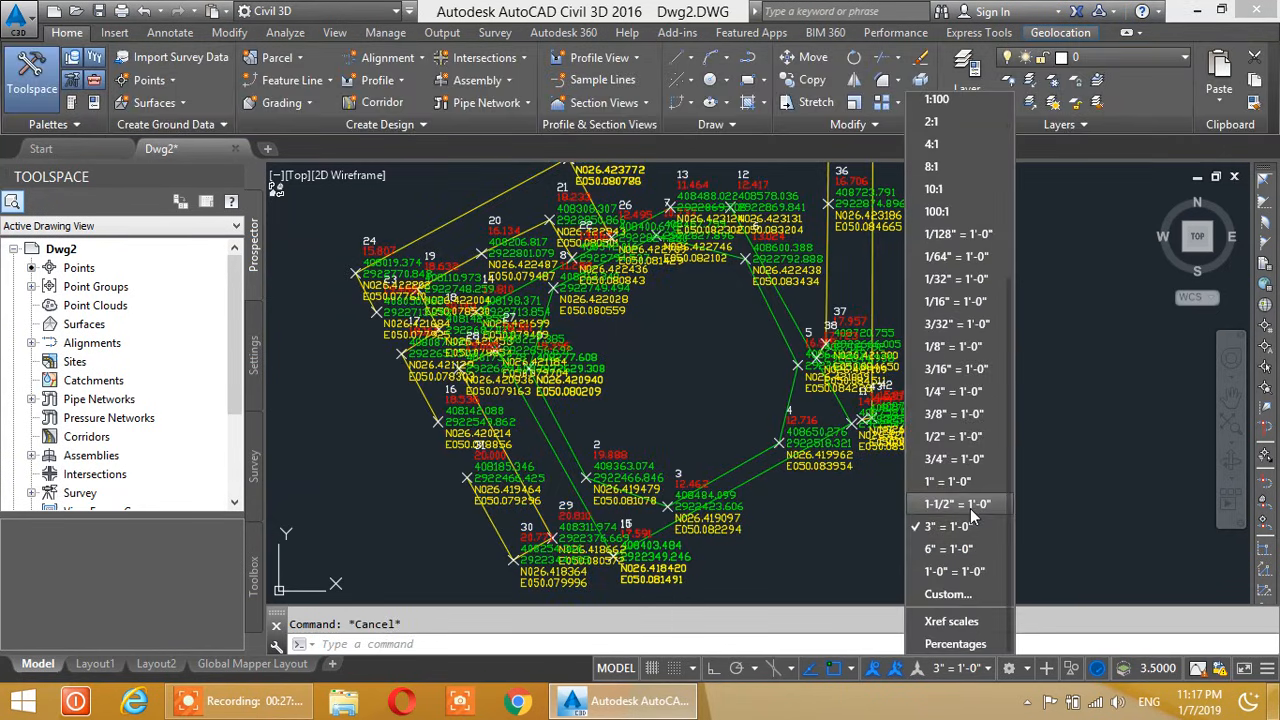
pyautogui.click(950, 548)
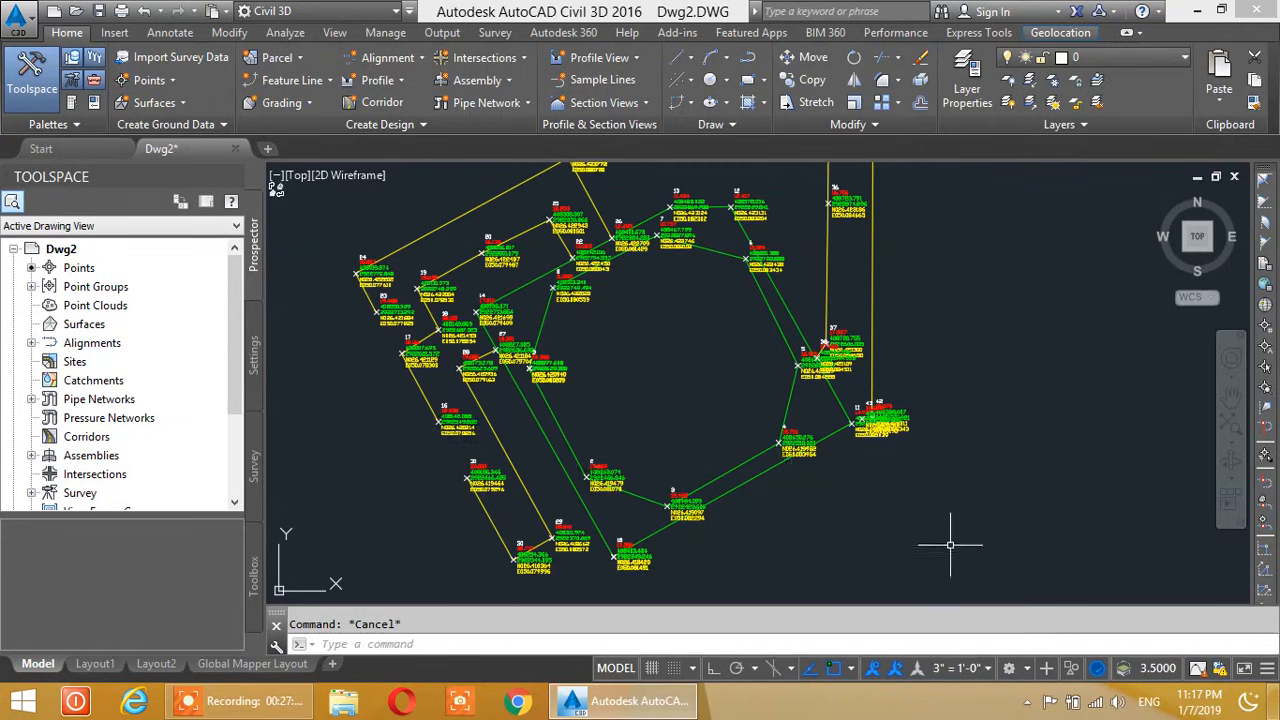
pyautogui.click(962, 669)
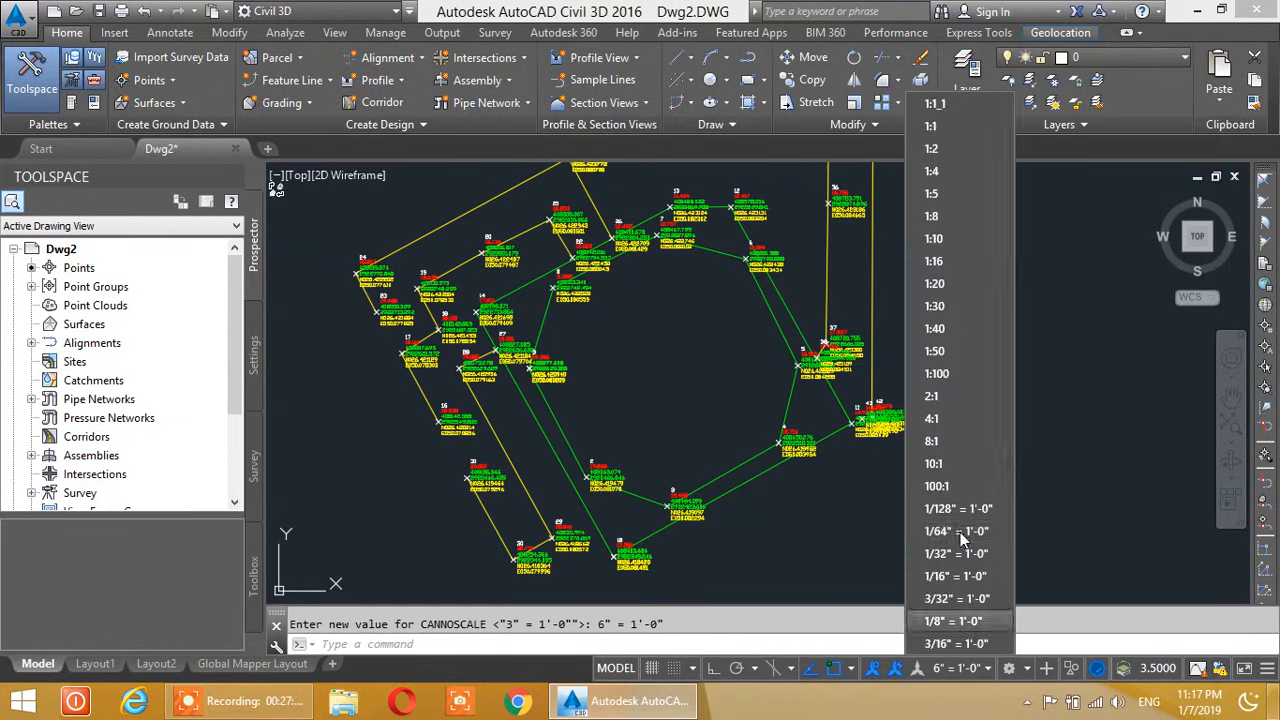
pyautogui.click(955, 571)
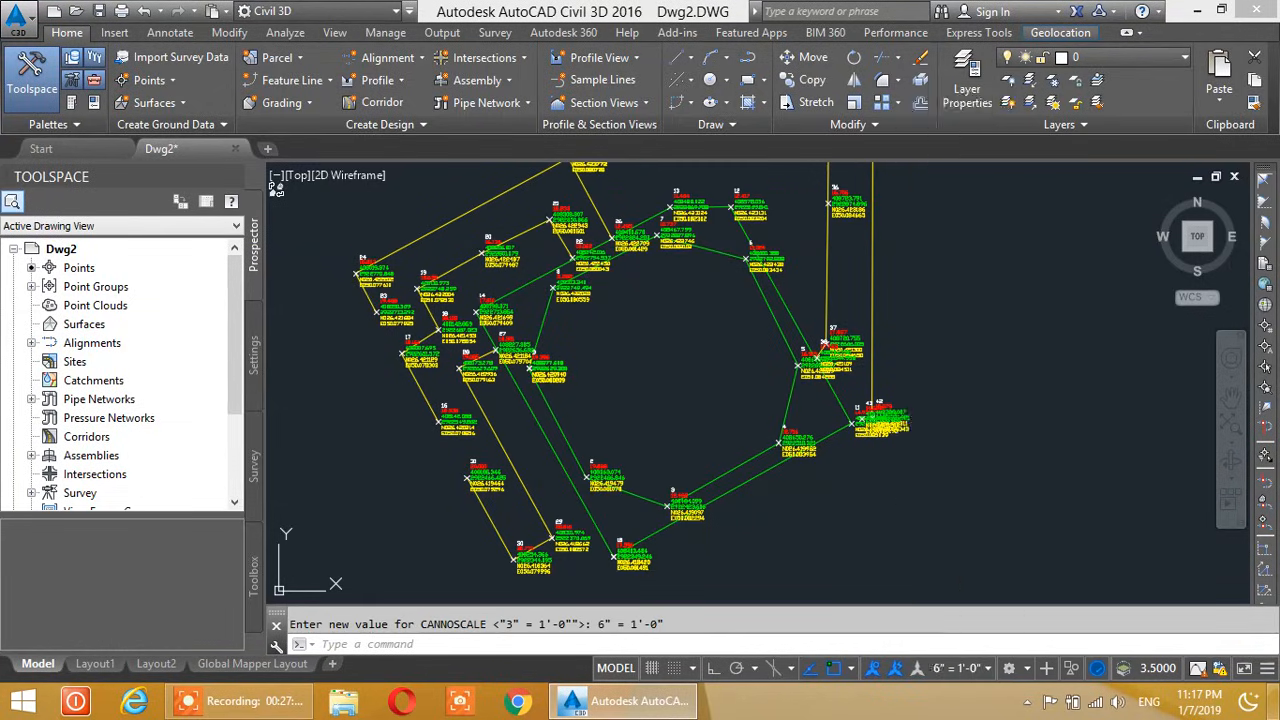
# Examine the colored number, elevation, easting, northing, latitude and longitude lines in the label of point 9
pyautogui.scroll(5, 790, 440)
pyautogui.scroll(-6, 790, 440)
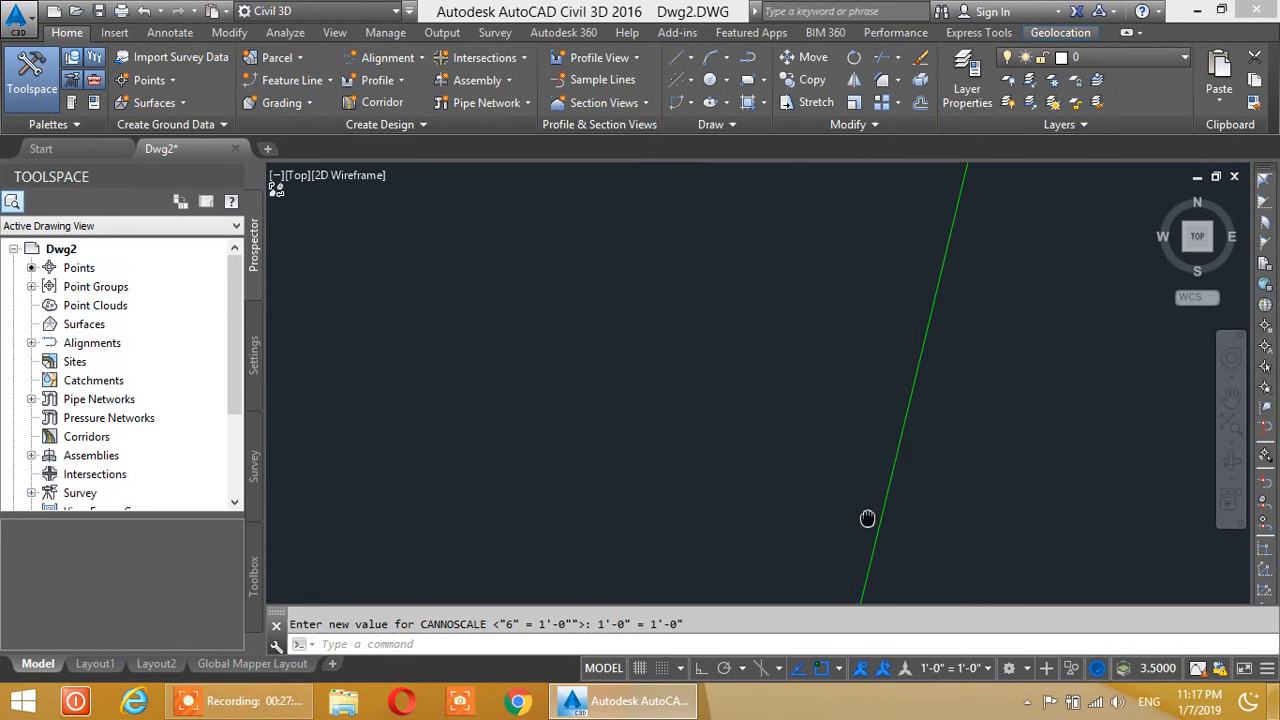
pyautogui.moveTo(450, 386)
pyautogui.mouseDown(button='middle')
pyautogui.moveTo(654, 309)
pyautogui.moveTo(654, 371)
pyautogui.mouseUp(button='middle')
pyautogui.scroll(10, 763, 334)
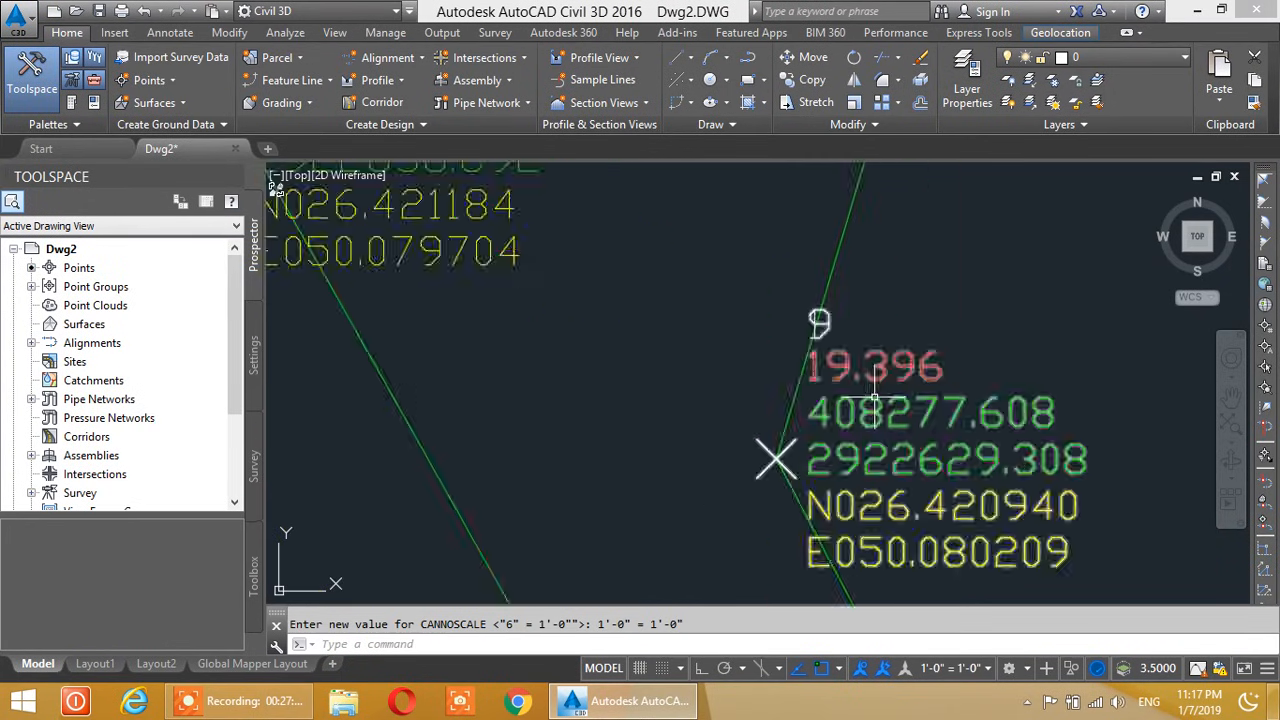
pyautogui.moveTo(887, 416); pyautogui.dragTo(828, 343, button='middle')
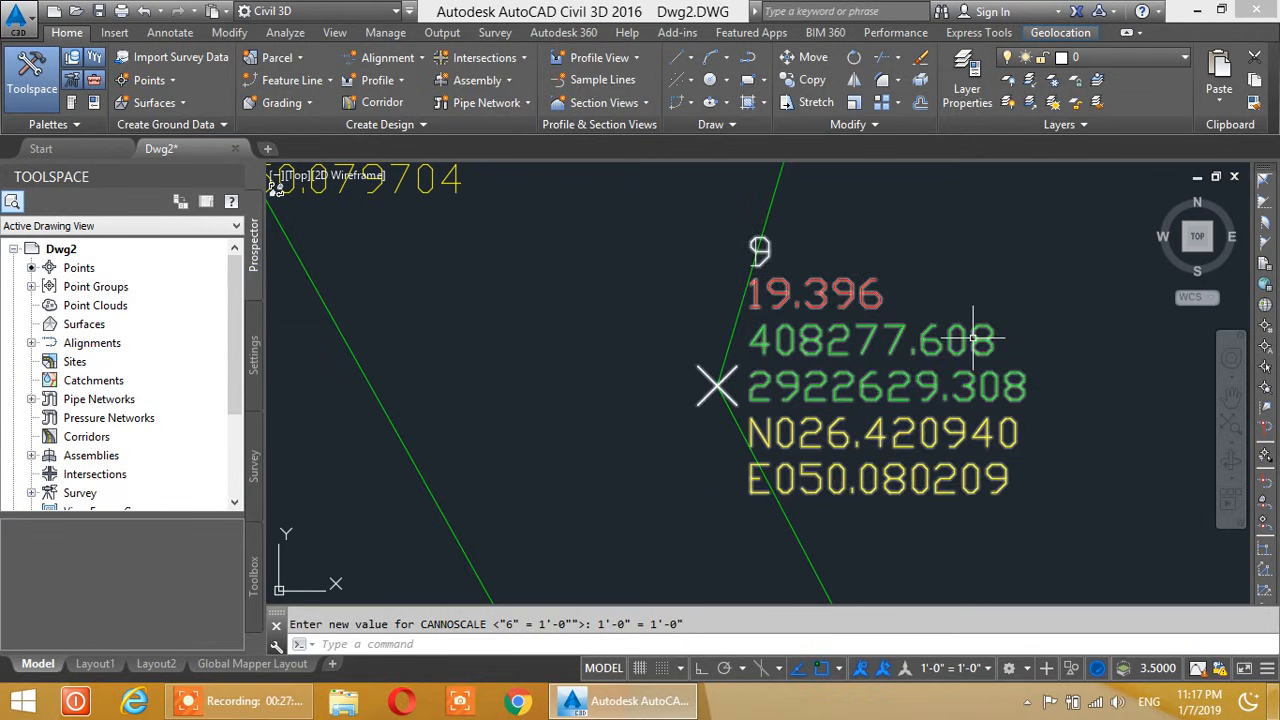
pyautogui.moveTo(968, 343); pyautogui.dragTo(810, 400, button='middle')
pyautogui.scroll(-8, 960, 334)
# Inspect the labels around points 12 and 36, and read the full label of point 23
pyautogui.moveTo(997, 317); pyautogui.dragTo(780, 466, button='middle')
pyautogui.moveTo(1215, 216)
pyautogui.mouseDown(button='middle')
pyautogui.moveTo(1037, 363)
pyautogui.moveTo(868, 425)
pyautogui.mouseUp(button='middle')
pyautogui.scroll(4, 946, 303)
pyautogui.moveTo(1063, 320); pyautogui.dragTo(837, 377, button='middle')
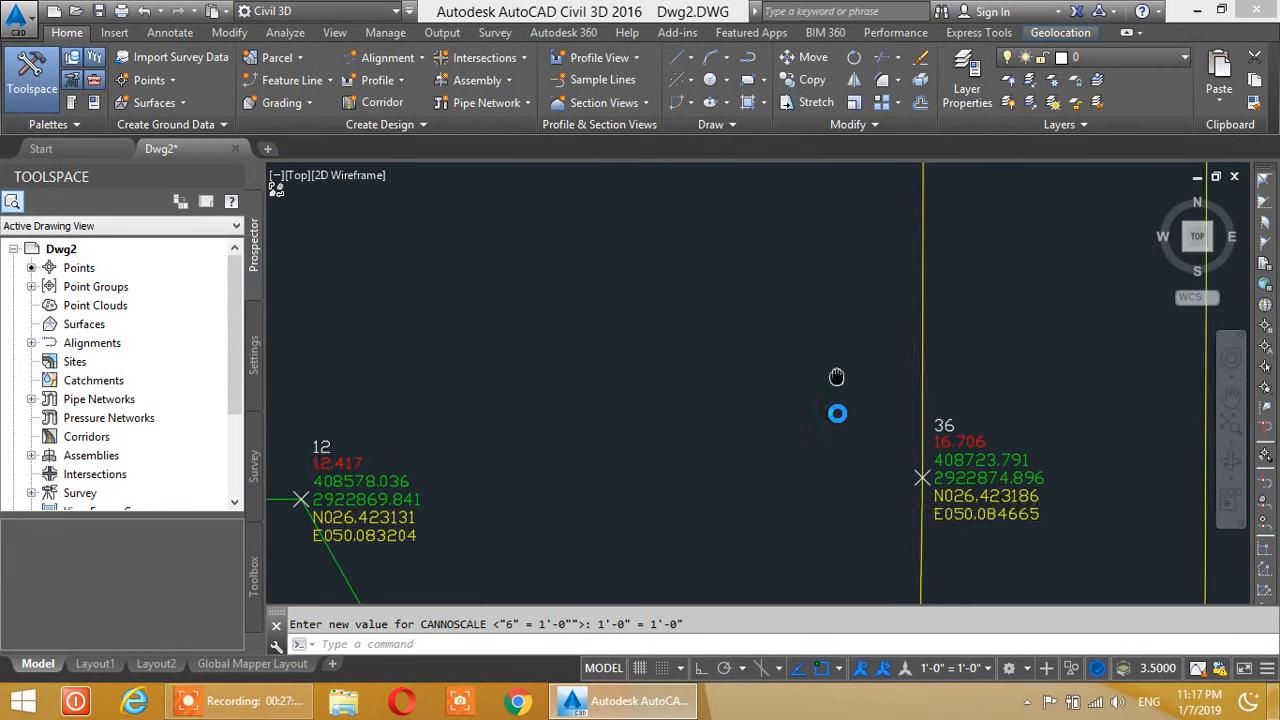
pyautogui.moveTo(564, 291); pyautogui.dragTo(832, 384, button='middle')
pyautogui.moveTo(476, 353); pyautogui.dragTo(738, 354, button='middle')
pyautogui.scroll(-9, 748, 374)
pyautogui.moveTo(574, 443)
pyautogui.mouseDown(button='middle')
pyautogui.moveTo(768, 343)
pyautogui.moveTo(766, 374)
pyautogui.mouseUp(button='middle')
pyautogui.scroll(5, 762, 378)
pyautogui.scroll(2, 762, 378)
pyautogui.moveTo(707, 412); pyautogui.dragTo(825, 272, button='middle')
pyautogui.scroll(2, 748, 309)
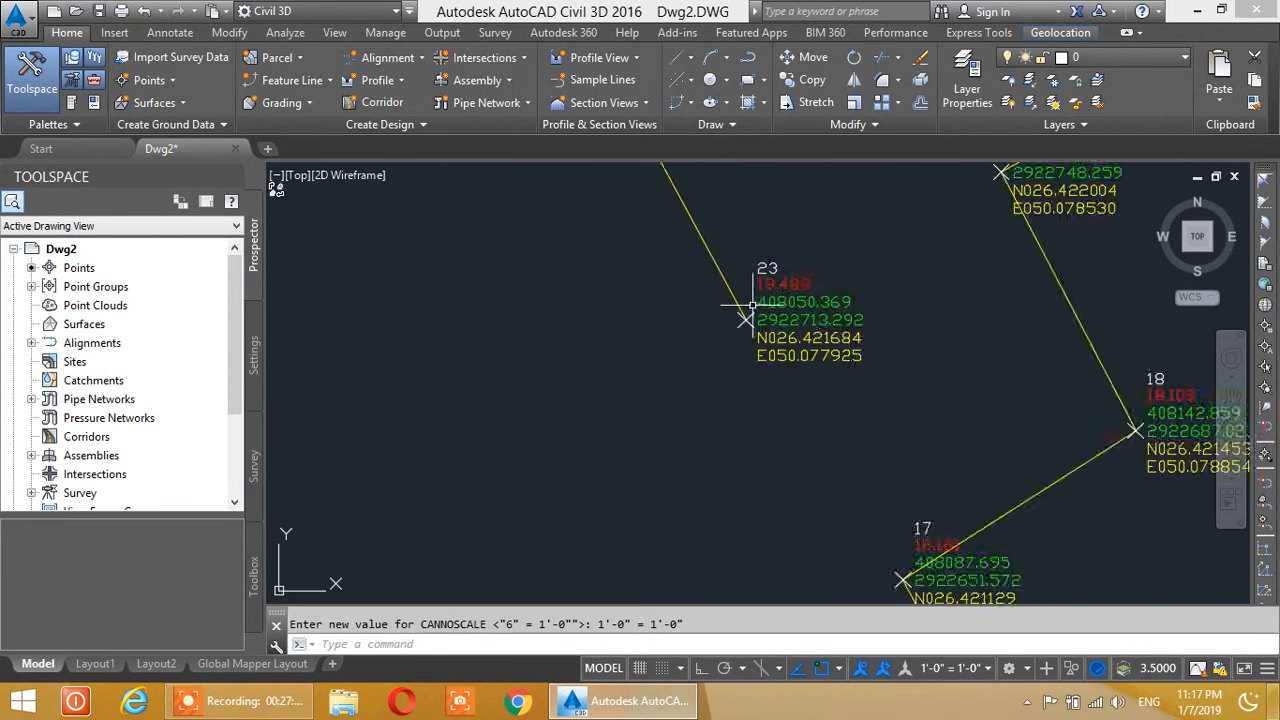
pyautogui.scroll(2, 851, 328)
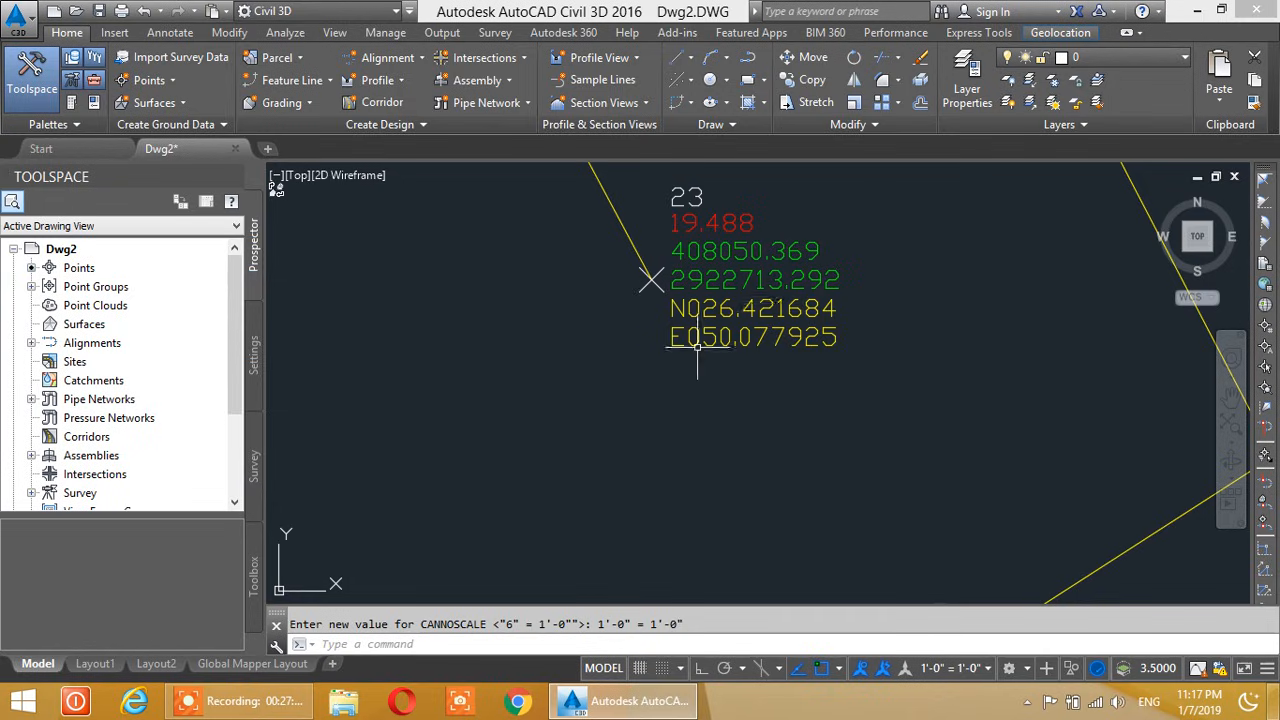
# Select points 39 and 40 and move the label of point 40 up and away from its neighbours
pyautogui.scroll(-5, 790, 350)
pyautogui.moveTo(970, 332); pyautogui.dragTo(699, 418, button='middle')
pyautogui.moveTo(915, 389); pyautogui.dragTo(723, 378, button='middle')
pyautogui.moveTo(943, 328); pyautogui.dragTo(811, 331, button='middle')
pyautogui.scroll(6, 790, 380)
pyautogui.moveTo(829, 286)
pyautogui.mouseDown(button='middle')
pyautogui.moveTo(786, 367)
pyautogui.moveTo(856, 278)
pyautogui.mouseUp(button='middle')
pyautogui.moveTo(805, 411)
pyautogui.mouseDown(button='middle')
pyautogui.moveTo(899, 247)
pyautogui.moveTo(853, 257)
pyautogui.moveTo(794, 526)
pyautogui.mouseUp(button='middle')
pyautogui.scroll(4, 826, 396)
pyautogui.moveTo(900, 231); pyautogui.dragTo(849, 480, button='middle')
pyautogui.moveTo(899, 260); pyautogui.dragTo(851, 480, button='middle')
pyautogui.moveTo(922, 205); pyautogui.dragTo(909, 264, button='middle')
pyautogui.scroll(-5, 905, 300)
pyautogui.scroll(6, 897, 420)
pyautogui.click(916, 398)
pyautogui.click(745, 398)
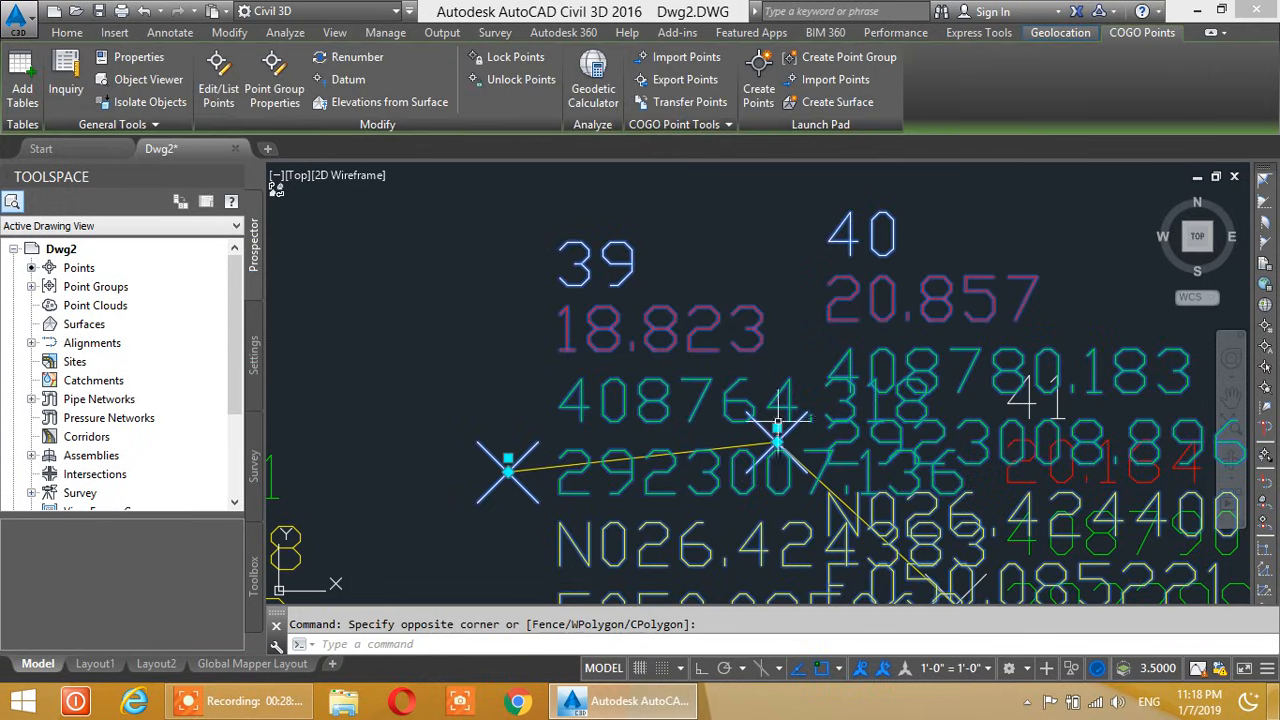
pyautogui.click(777, 429)
pyautogui.moveTo(1029, 266); pyautogui.dragTo(867, 495, button='middle')
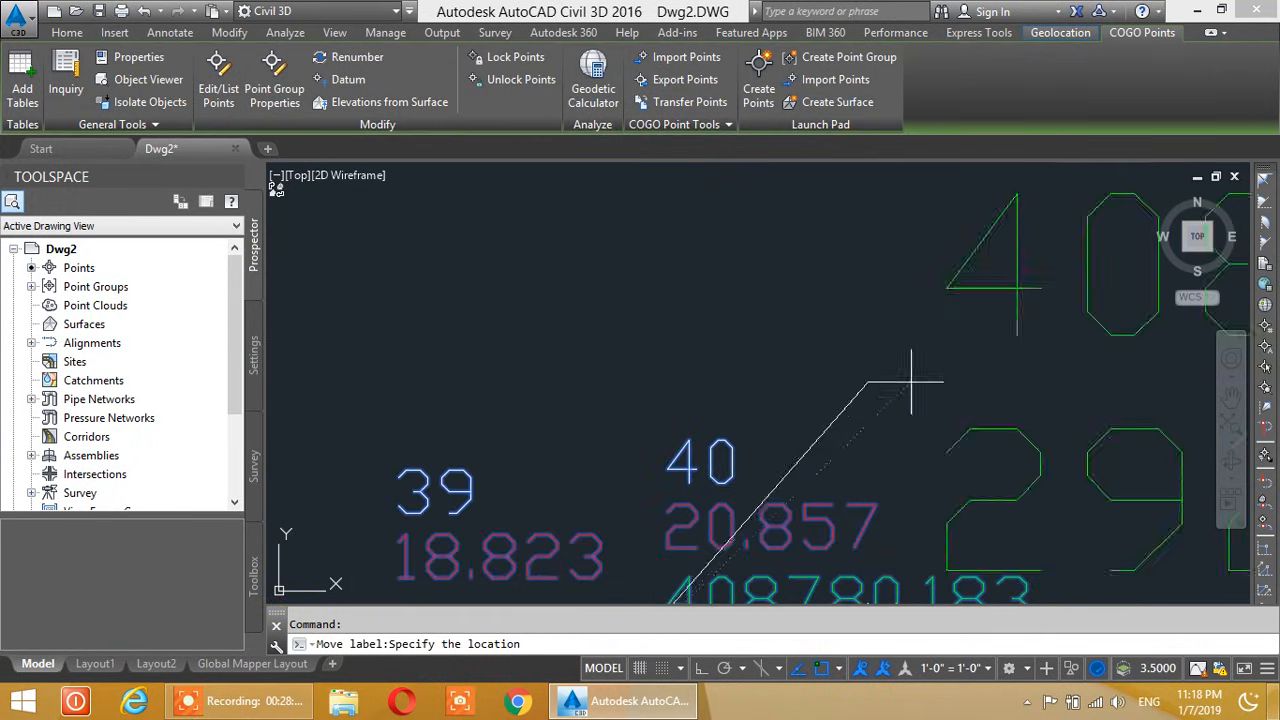
pyautogui.click(984, 273)
pyautogui.scroll(-5, 931, 360)
pyautogui.moveTo(914, 449); pyautogui.dragTo(943, 341, button='middle')
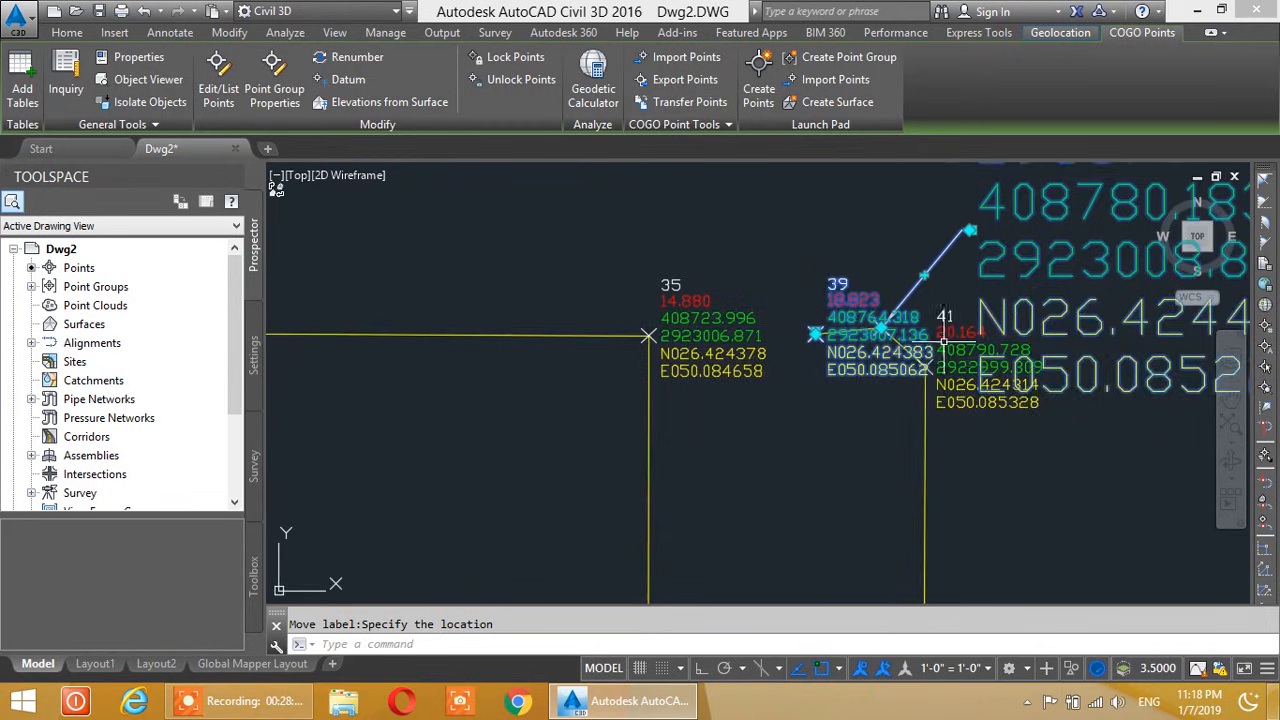
# Look over the labeled points along the green and yellow polylines, from the whole layout to individual labels
pyautogui.moveTo(998, 400)
pyautogui.mouseDown(button='middle')
pyautogui.moveTo(723, 497)
pyautogui.moveTo(968, 357)
pyautogui.mouseUp(button='middle')
pyautogui.scroll(-4, 964, 325)
pyautogui.moveTo(732, 431); pyautogui.dragTo(939, 297, button='middle')
pyautogui.scroll(-5, 938, 297)
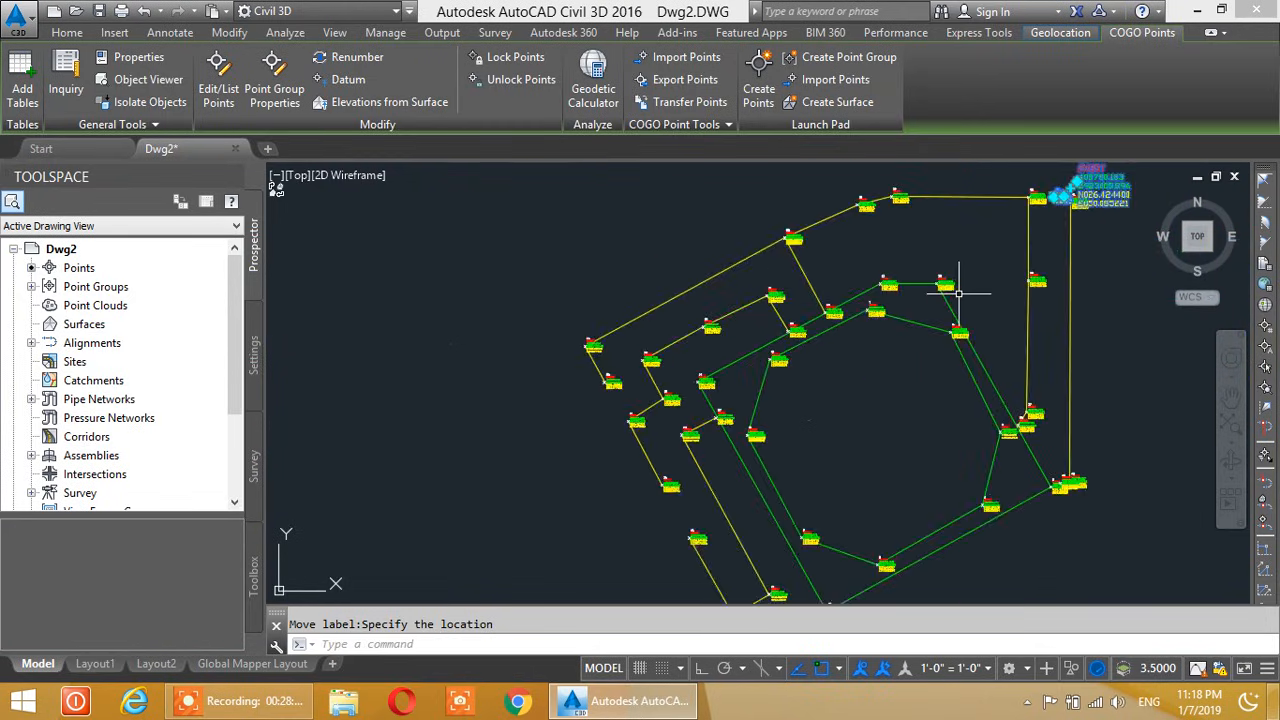
pyautogui.scroll(9, 956, 295)
pyautogui.moveTo(924, 301); pyautogui.dragTo(925, 471, button='middle')
pyautogui.scroll(2, 858, 370)
pyautogui.scroll(-9, 861, 375)
pyautogui.moveTo(876, 435); pyautogui.dragTo(939, 259, button='middle')
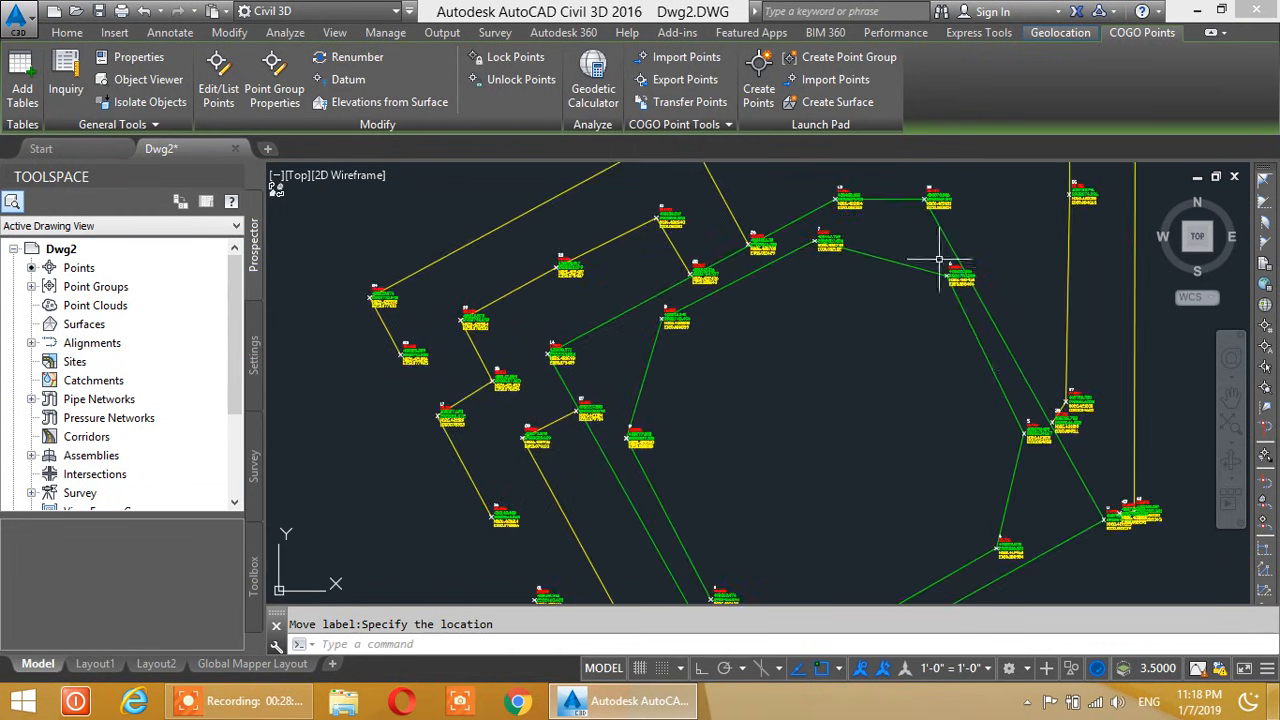
pyautogui.moveTo(955, 380)
pyautogui.mouseDown(button='middle')
pyautogui.moveTo(963, 283)
pyautogui.moveTo(889, 474)
pyautogui.mouseUp(button='middle')
pyautogui.moveTo(856, 226)
pyautogui.mouseDown(button='middle')
pyautogui.moveTo(888, 391)
pyautogui.moveTo(1069, 286)
pyautogui.mouseUp(button='middle')
pyautogui.moveTo(470, 460)
pyautogui.mouseDown(button='middle')
pyautogui.moveTo(736, 286)
pyautogui.moveTo(747, 478)
pyautogui.mouseUp(button='middle')
pyautogui.scroll(9, 771, 293)
pyautogui.moveTo(746, 400)
pyautogui.mouseDown(button='middle')
pyautogui.moveTo(728, 393)
pyautogui.moveTo(796, 394)
pyautogui.moveTo(788, 386)
pyautogui.mouseUp(button='middle')
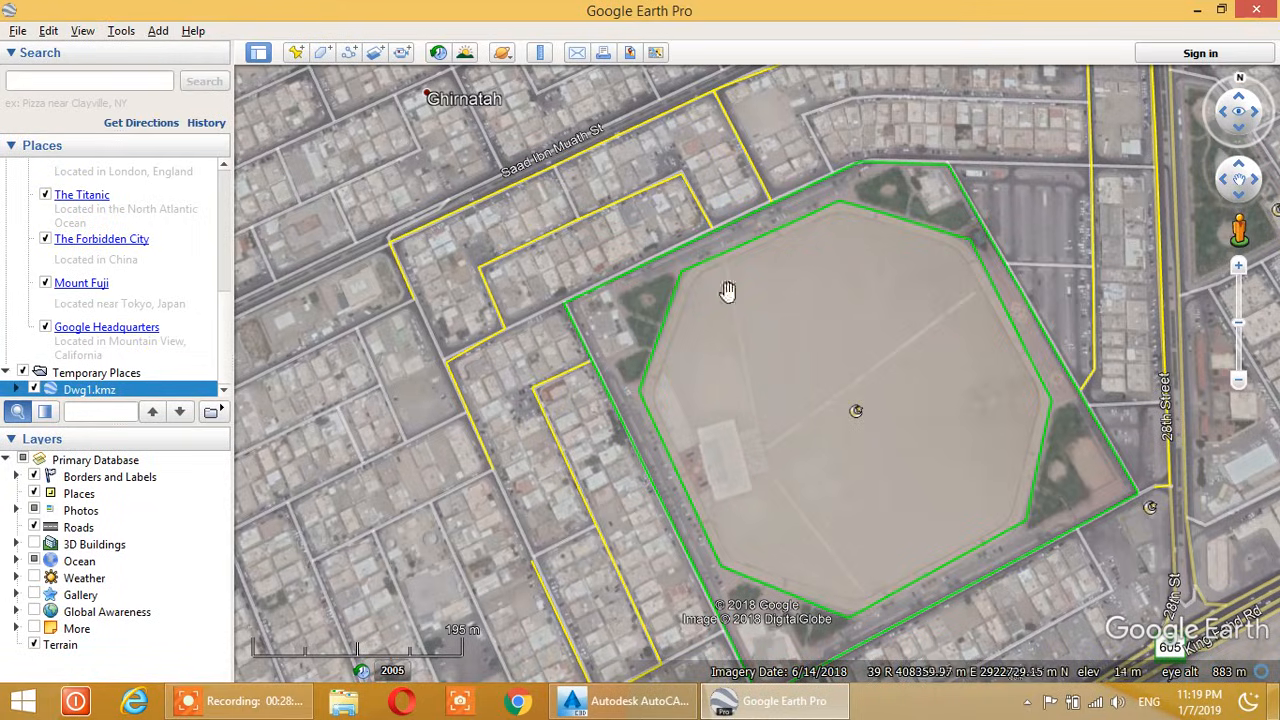
# In Google Earth Pro, check the easting and northing of the yellow polyline's northwest corner with a temporary placemark and discard it
pyautogui.moveTo(623, 323); pyautogui.dragTo(674, 343)
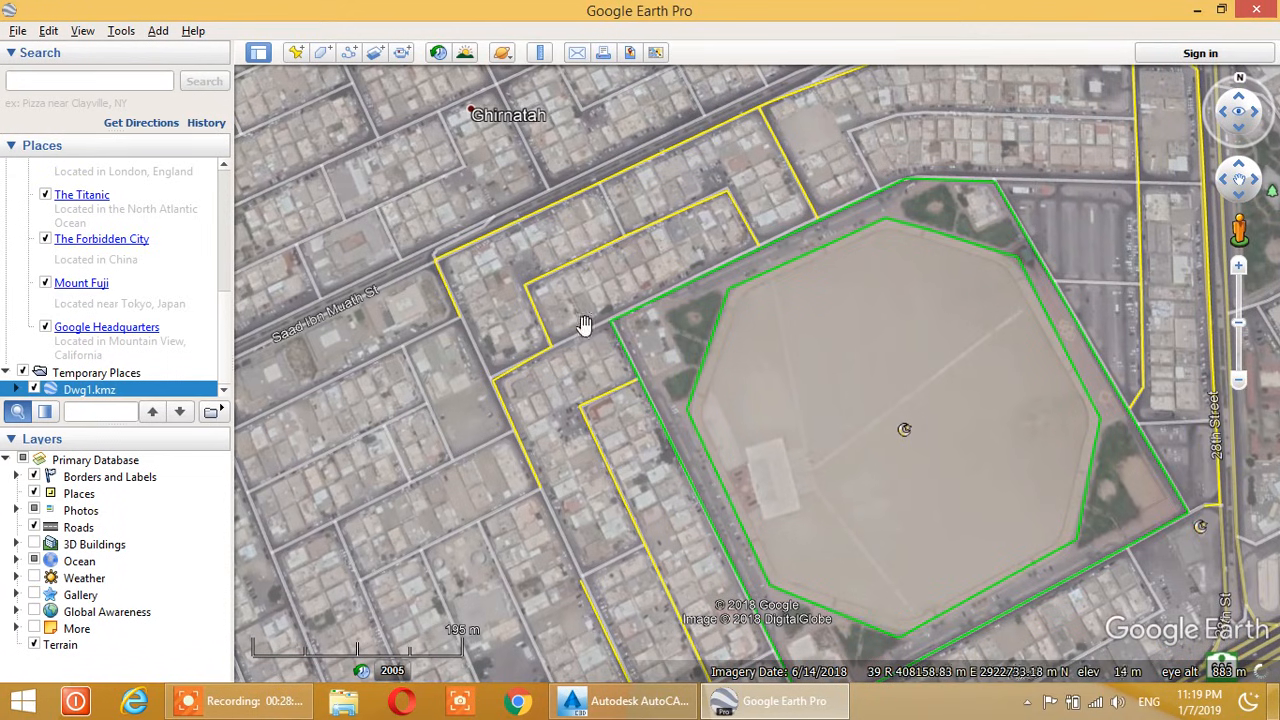
pyautogui.moveTo(470, 292); pyautogui.dragTo(597, 334)
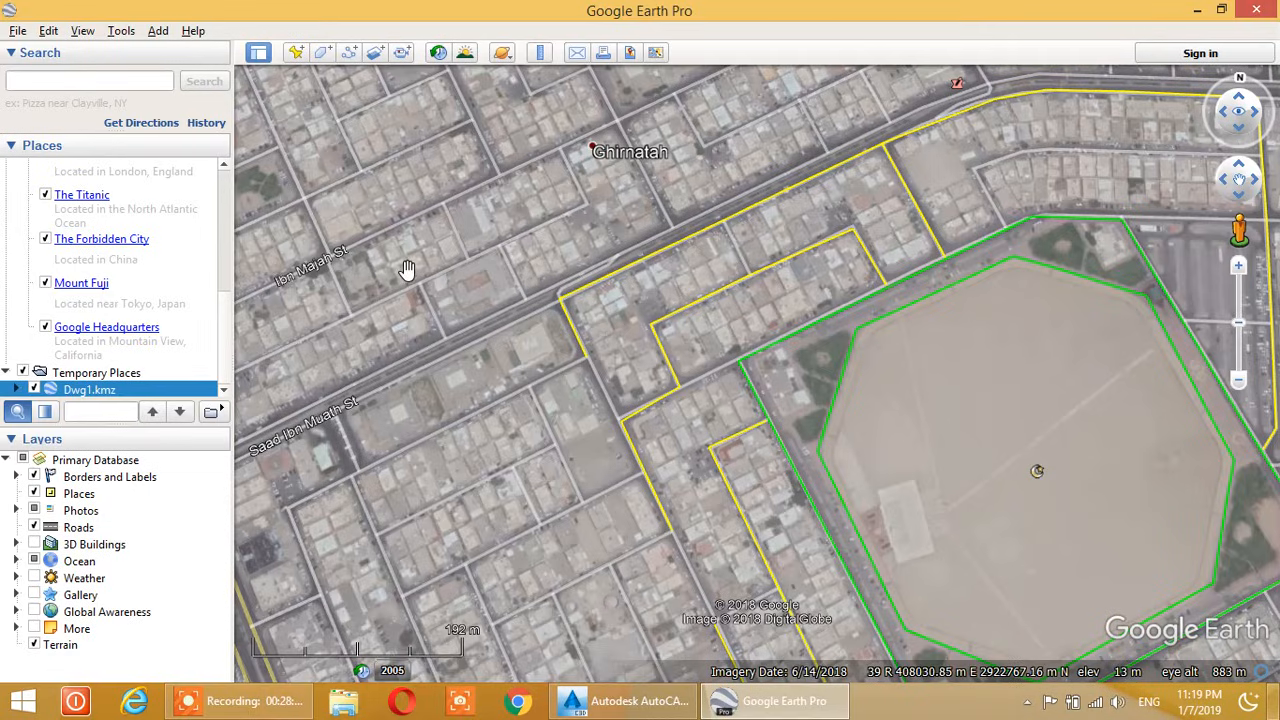
pyautogui.click(297, 55)
pyautogui.moveTo(374, 127); pyautogui.dragTo(329, 114)
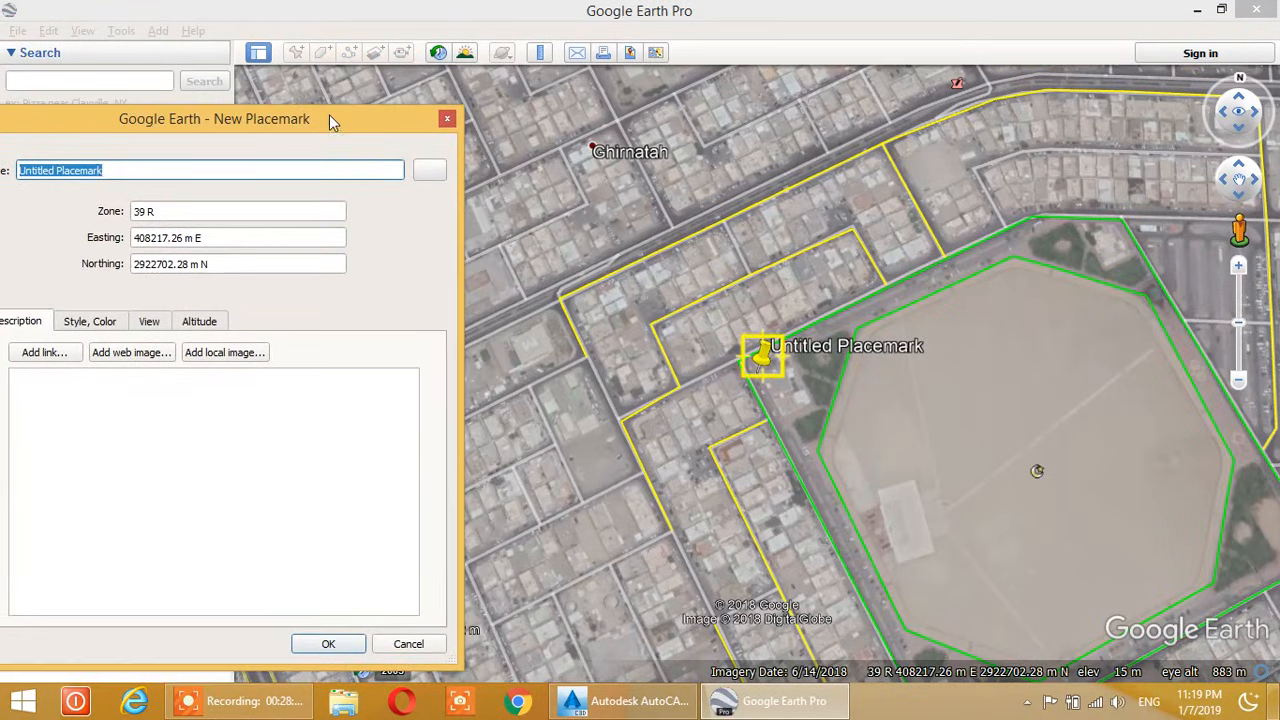
pyautogui.moveTo(790, 362); pyautogui.dragTo(567, 306)
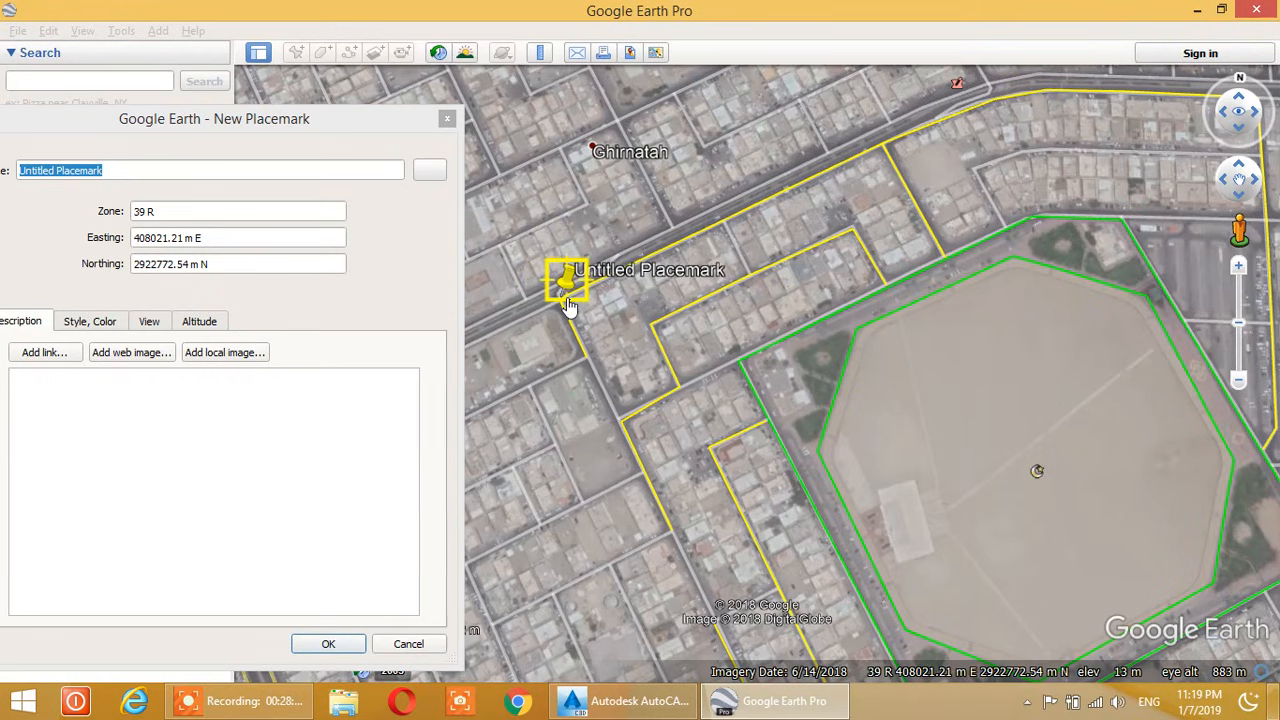
pyautogui.click(405, 645)
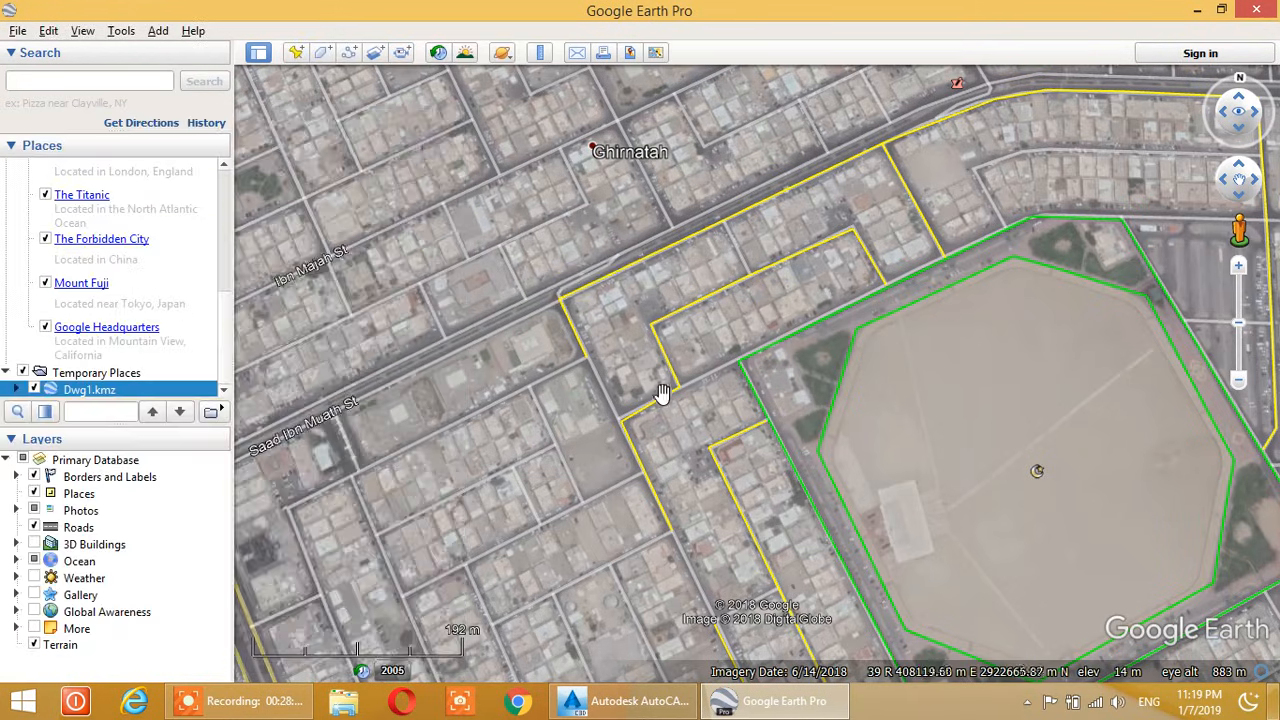
# Place a temporary placemark exactly on the yellow polyline's northwest corner
pyautogui.scroll(5, 645, 372)
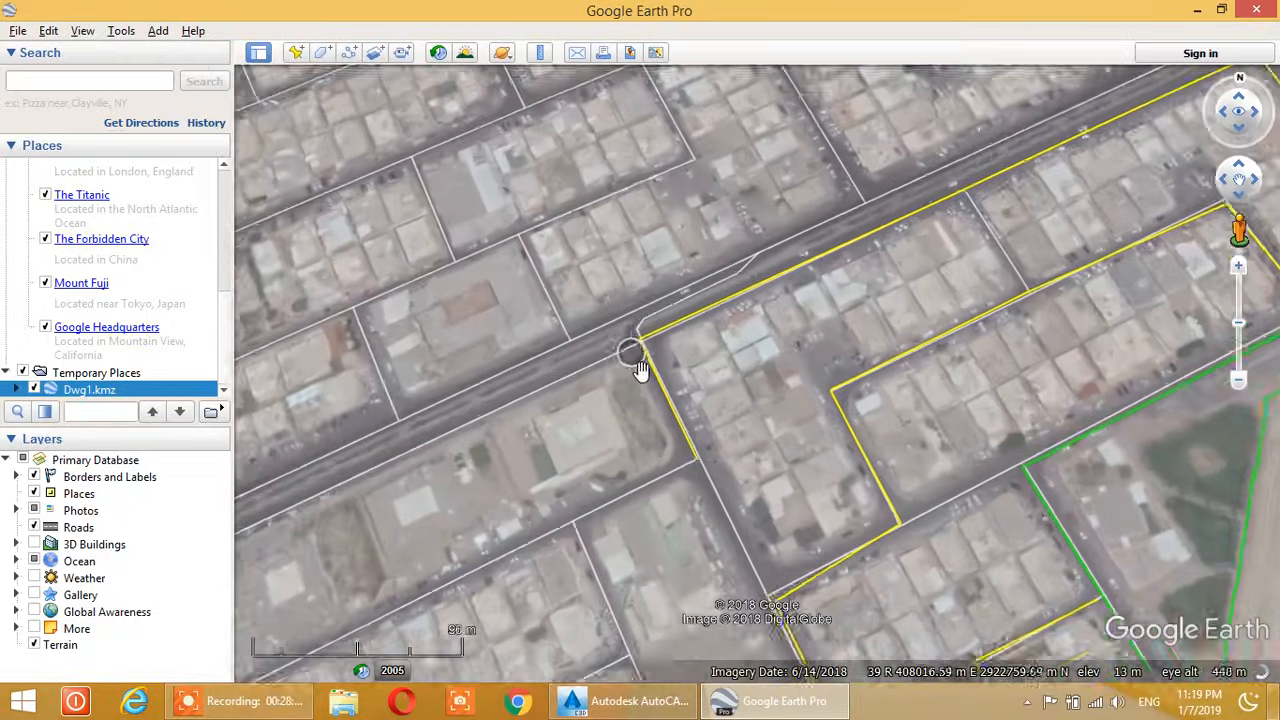
pyautogui.scroll(3, 642, 370)
pyautogui.scroll(3, 650, 370)
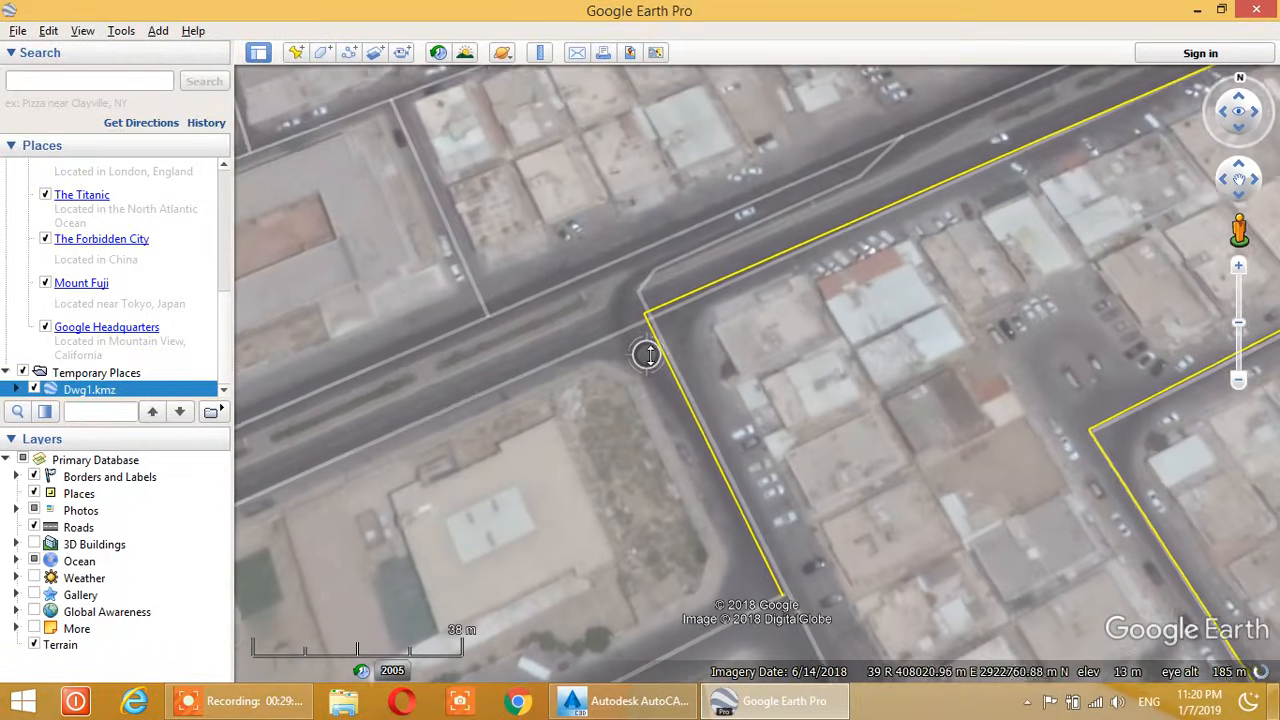
pyautogui.scroll(3, 651, 336)
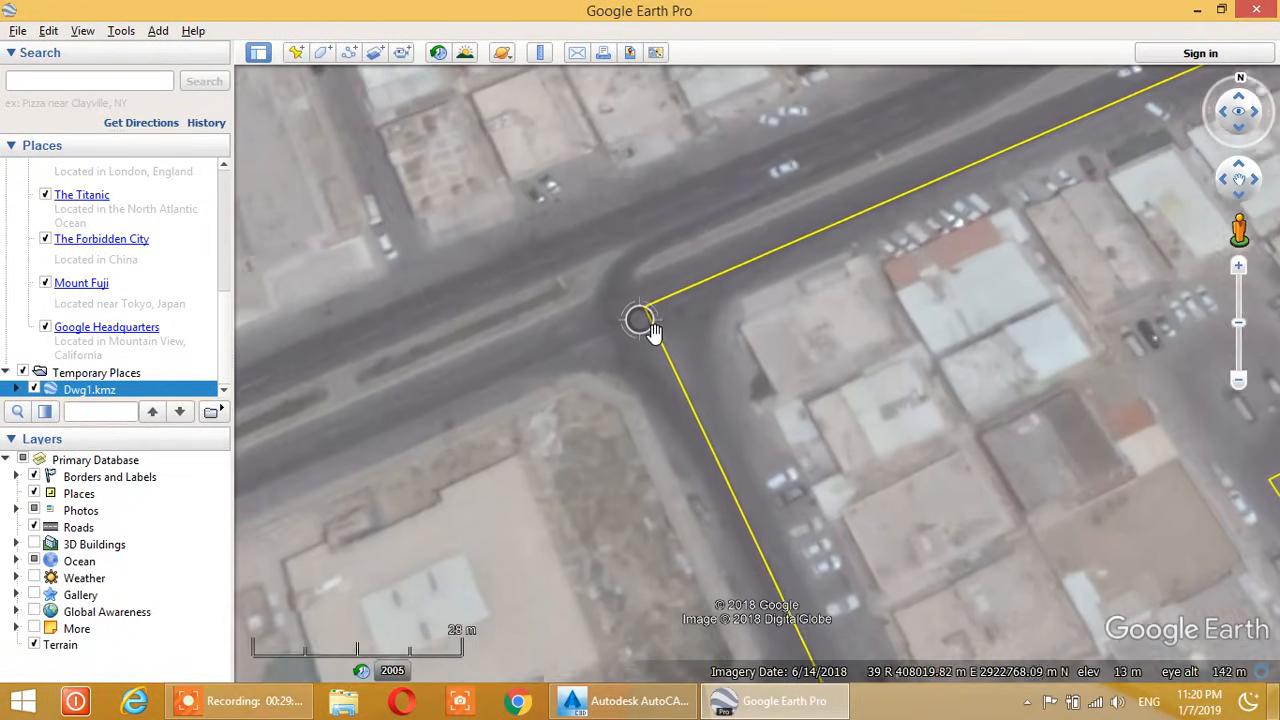
pyautogui.moveTo(735, 341); pyautogui.dragTo(886, 371)
pyautogui.scroll(2, 834, 337)
pyautogui.moveTo(836, 390); pyautogui.dragTo(830, 323, button='middle')
pyautogui.moveTo(845, 328); pyautogui.dragTo(793, 365)
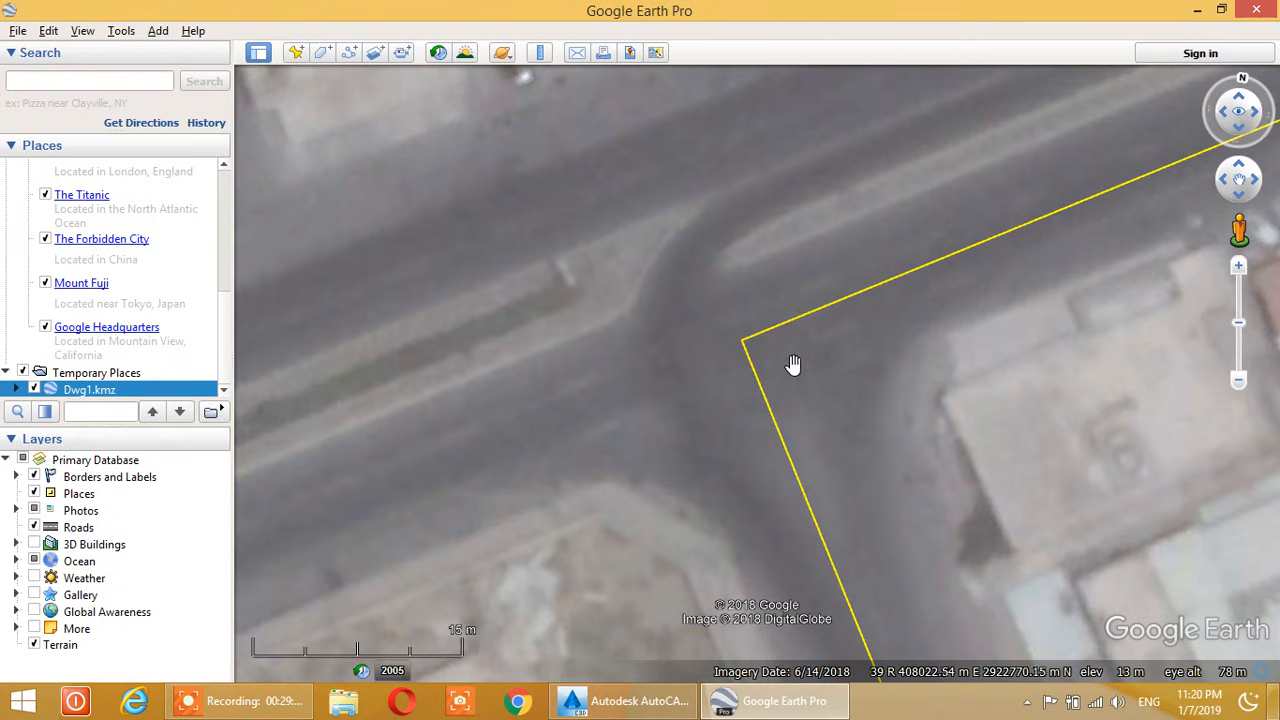
pyautogui.click(296, 53)
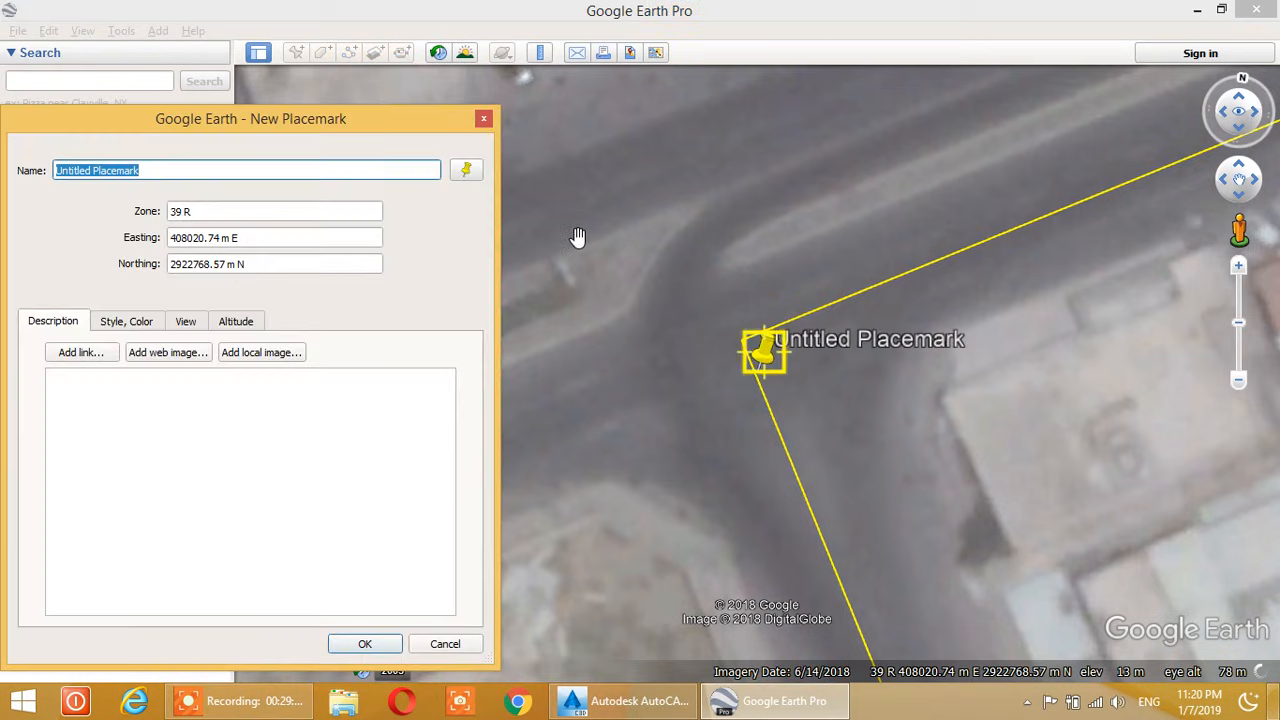
pyautogui.moveTo(781, 341); pyautogui.dragTo(752, 350)
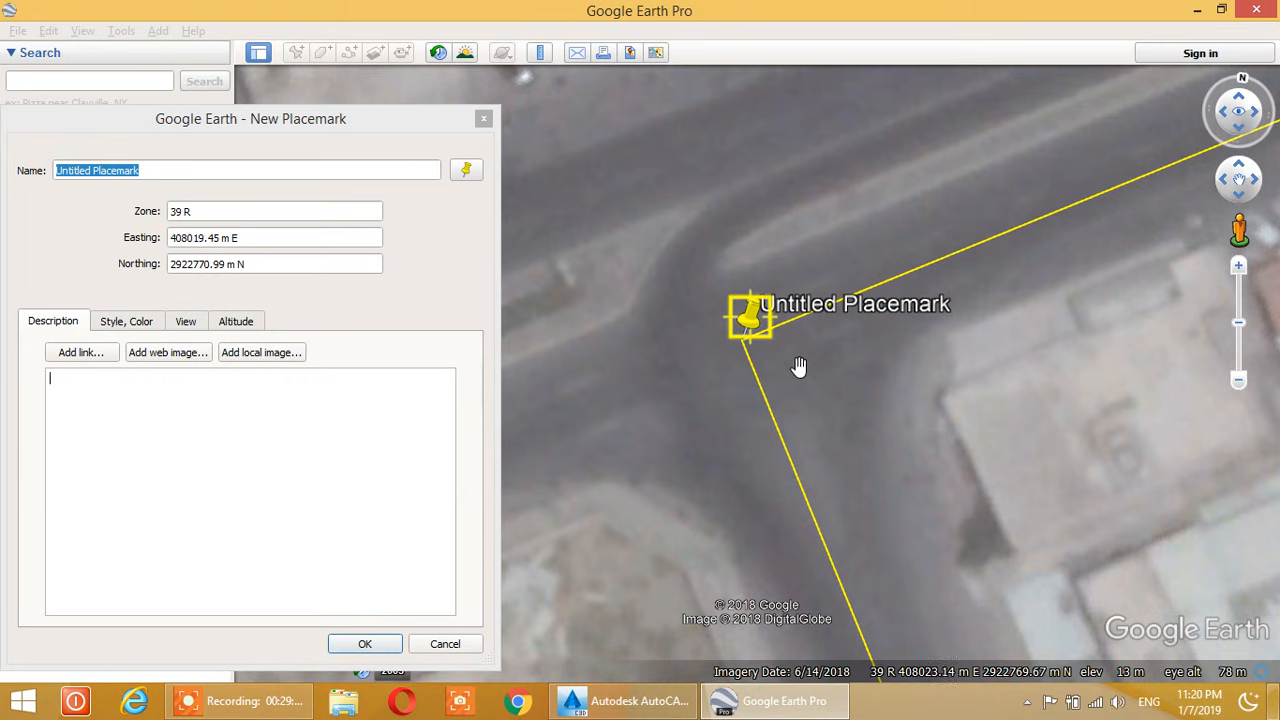
# Show the placemark's view coordinates and compare its easting and northing with the label of point 24 in Civil 3D
pyautogui.moveTo(285, 126); pyautogui.dragTo(345, 95)
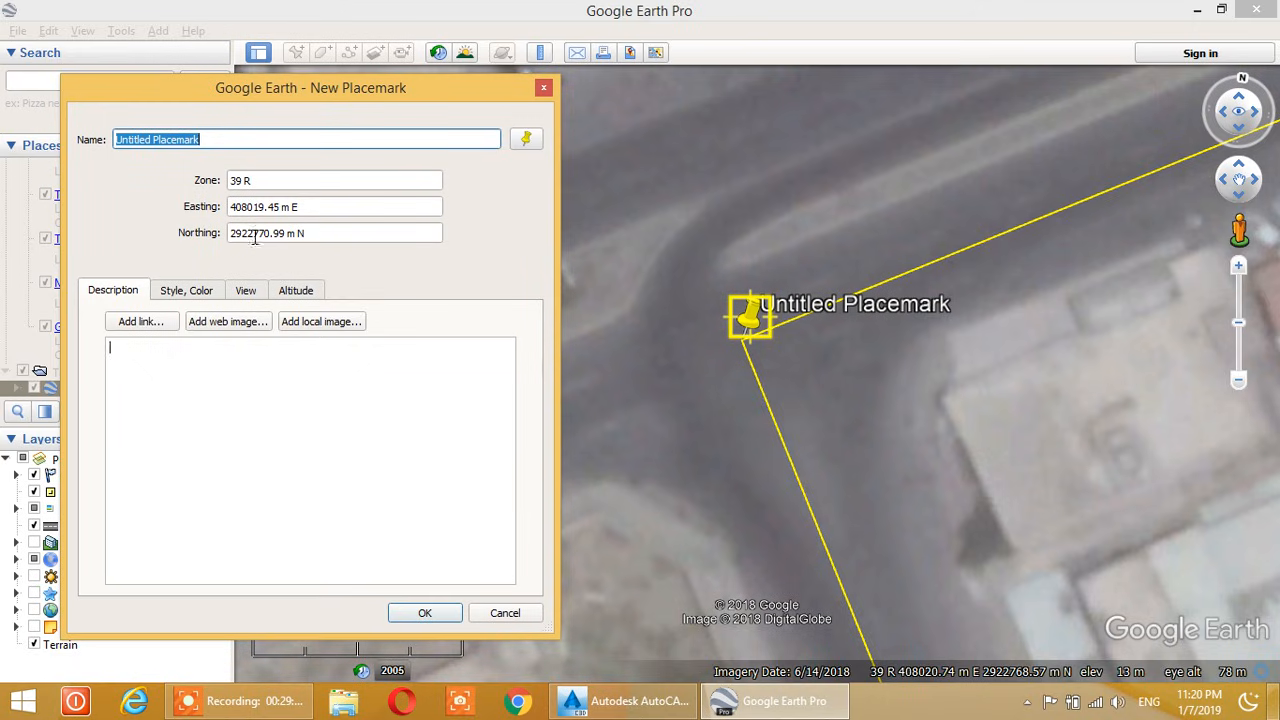
pyautogui.click(194, 297)
pyautogui.click(245, 290)
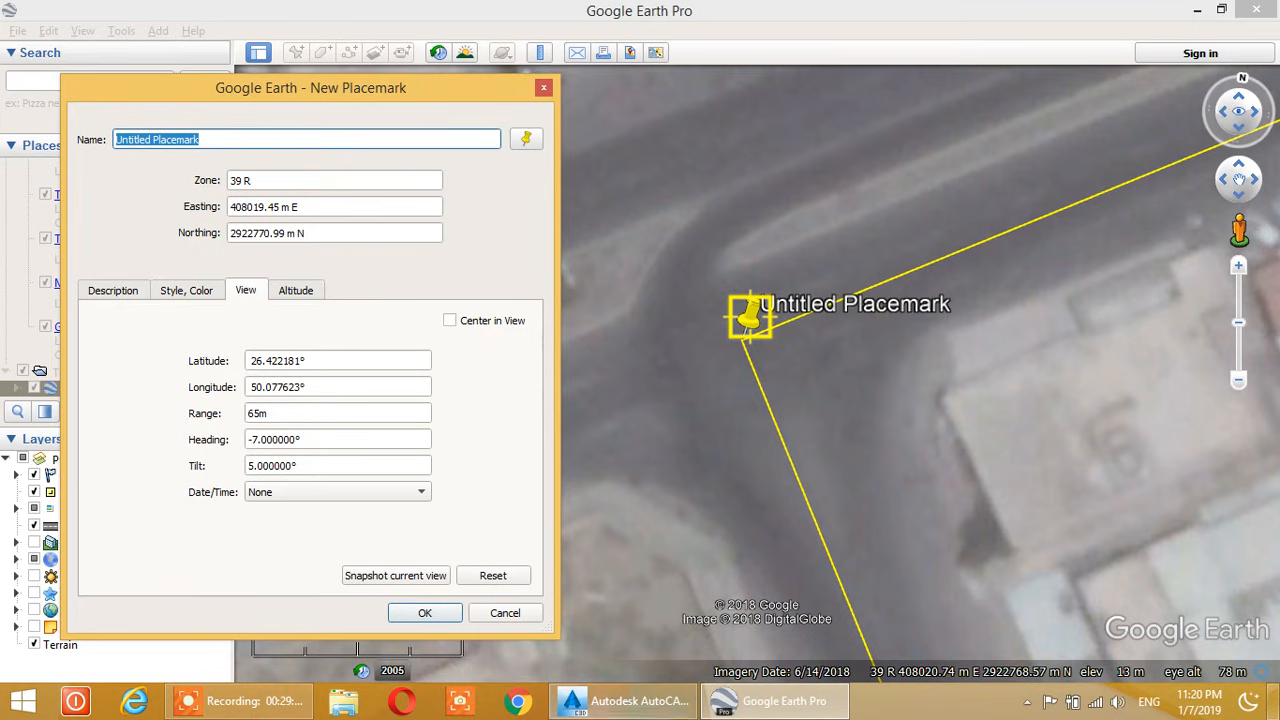
pyautogui.click(614, 704)
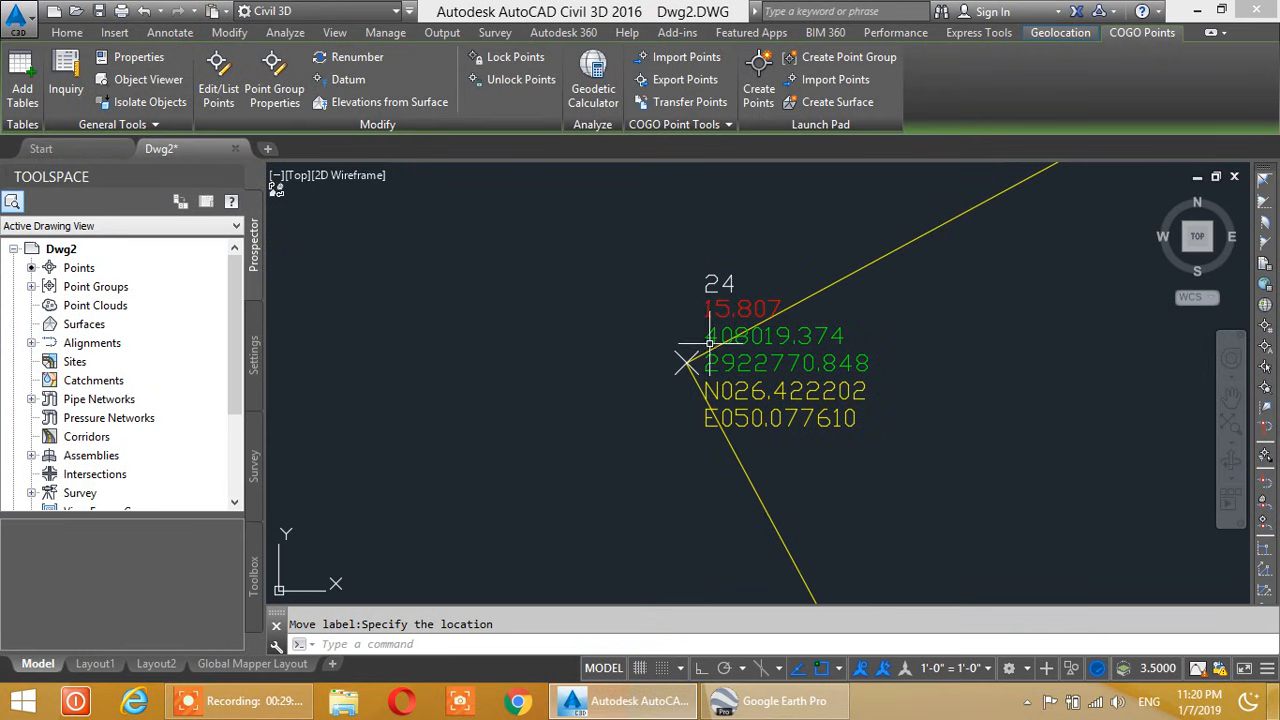
pyautogui.click(628, 700)
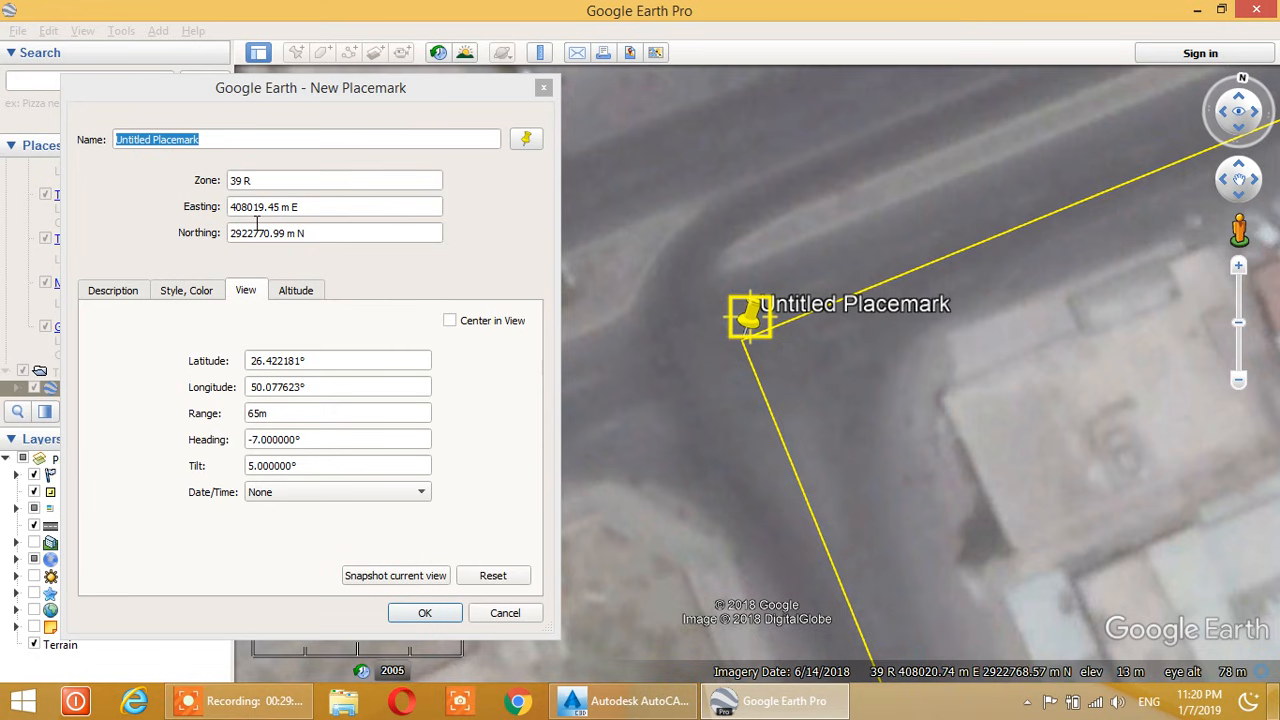
pyautogui.click(680, 706)
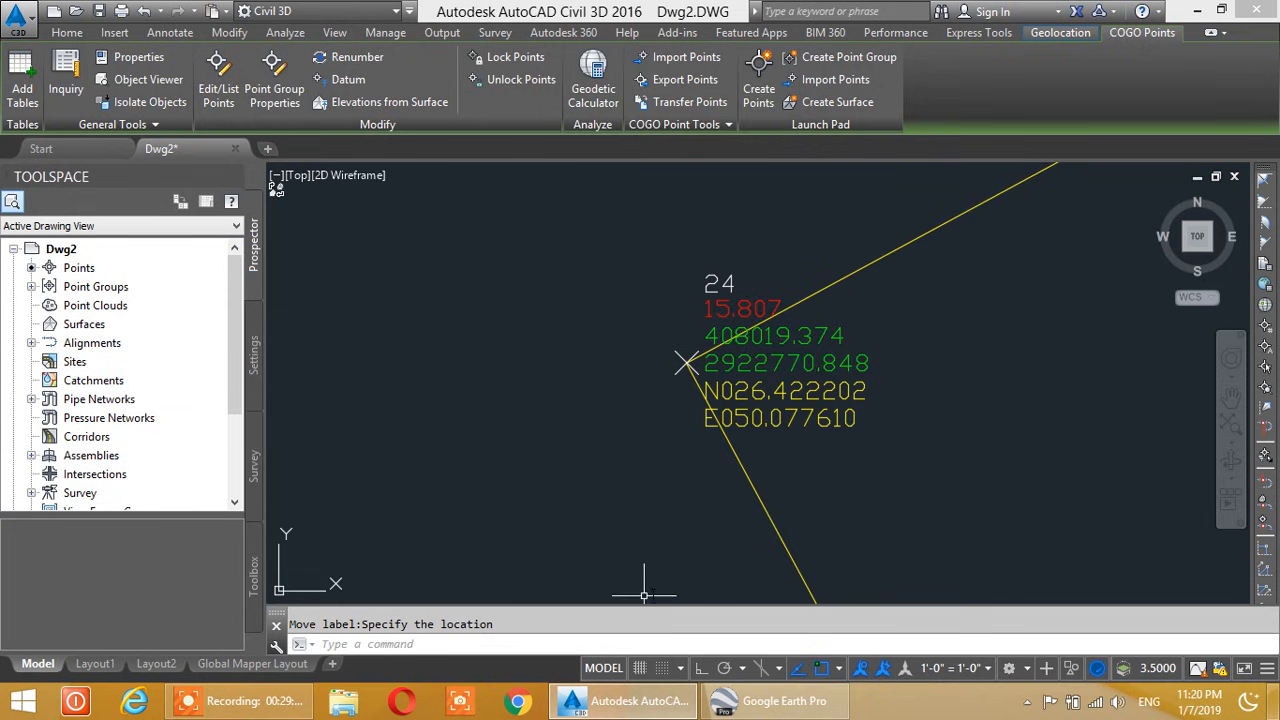
pyautogui.click(632, 706)
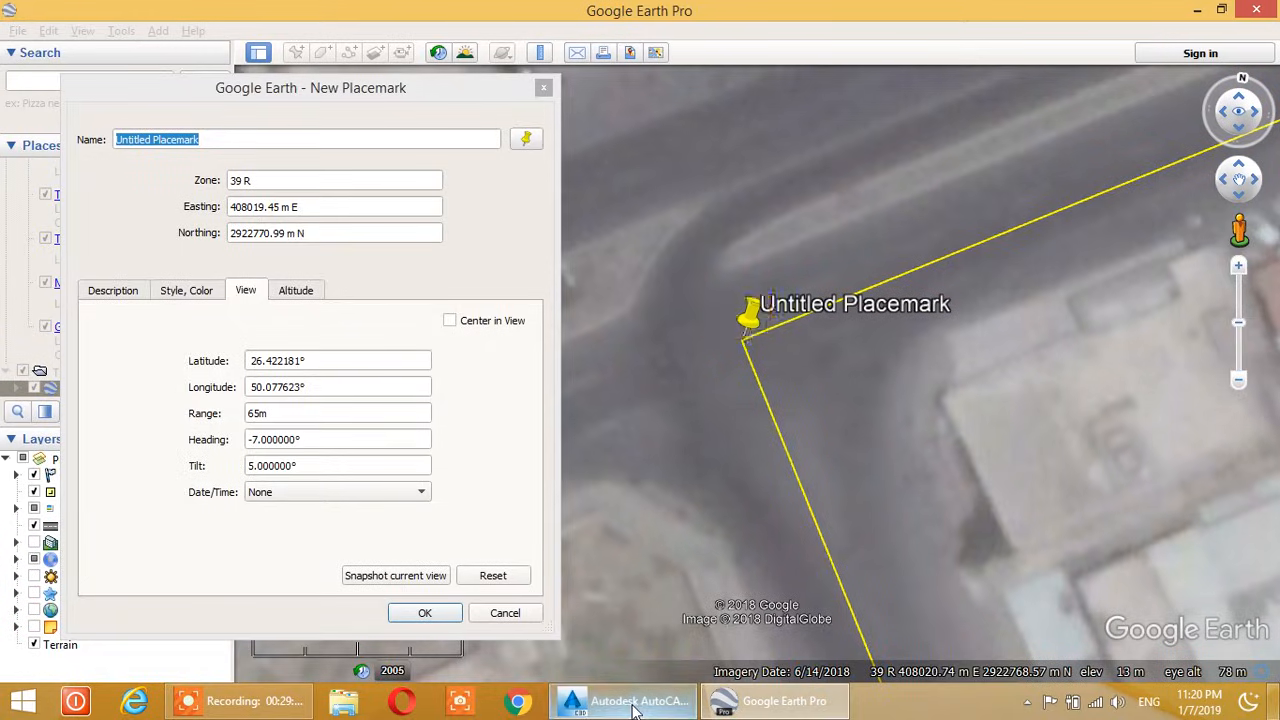
# Set the placemark's easting to 408019.37 m E and northing to 2922770.85 m N, checking both against the label of point 24 in Civil 3D
pyautogui.click(281, 208)
pyautogui.press('BackSpace')
pyautogui.press('BackSpace')
pyautogui.write('37')
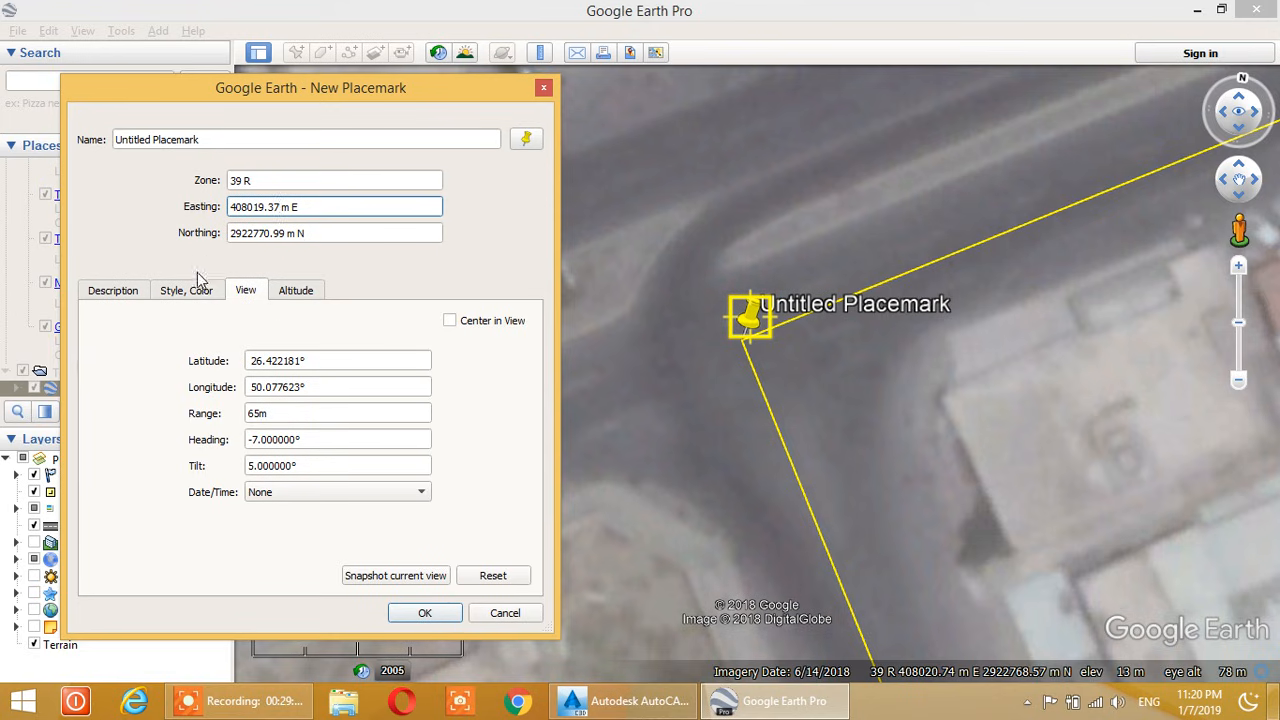
pyautogui.click(625, 706)
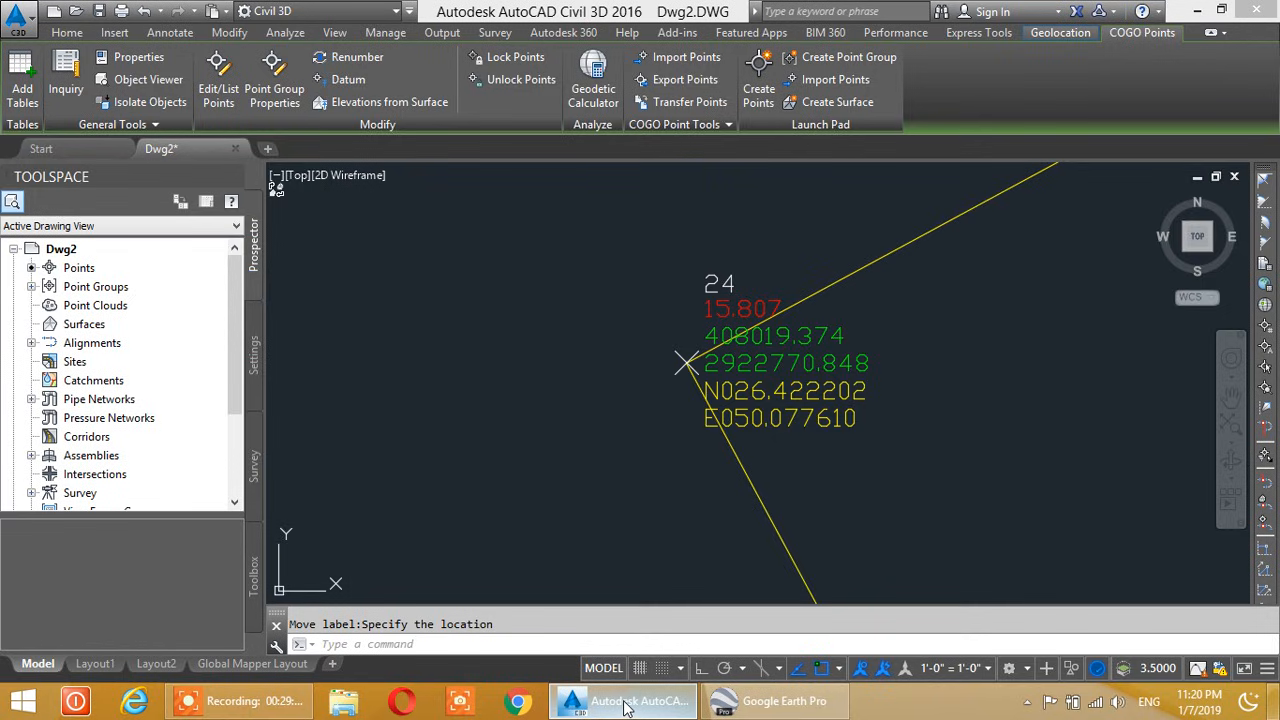
pyautogui.click(625, 706)
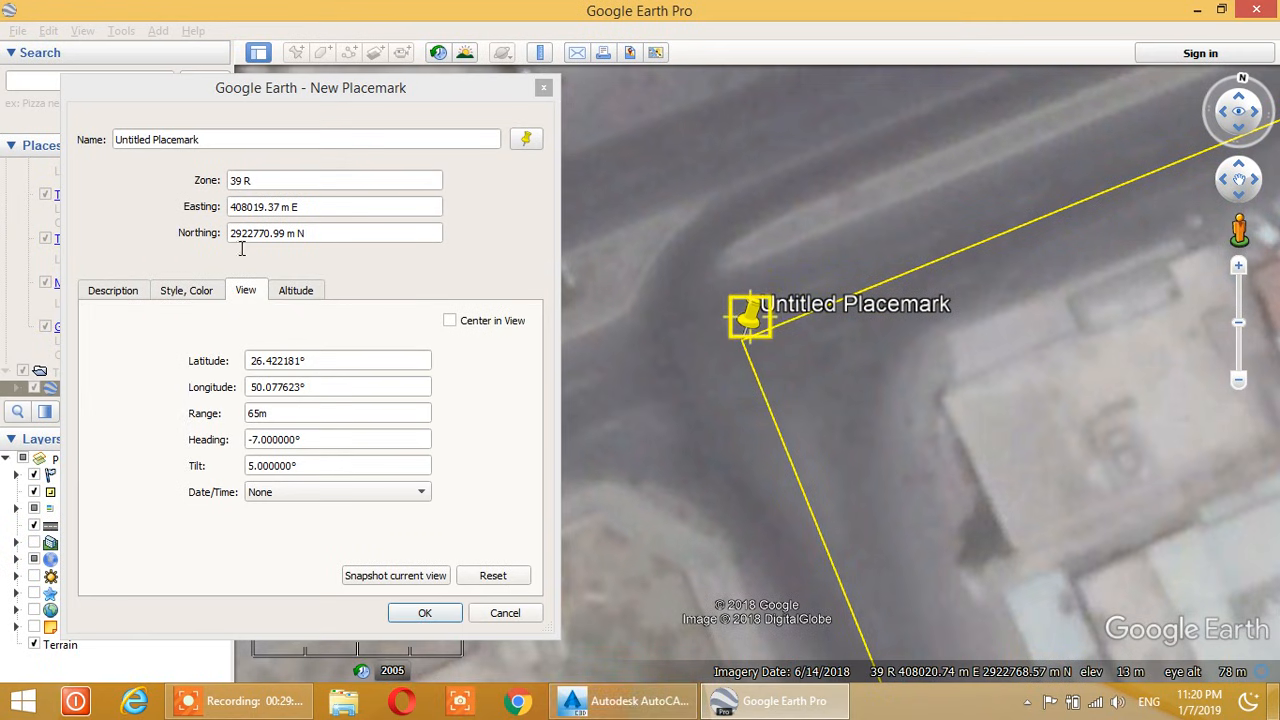
pyautogui.click(625, 701)
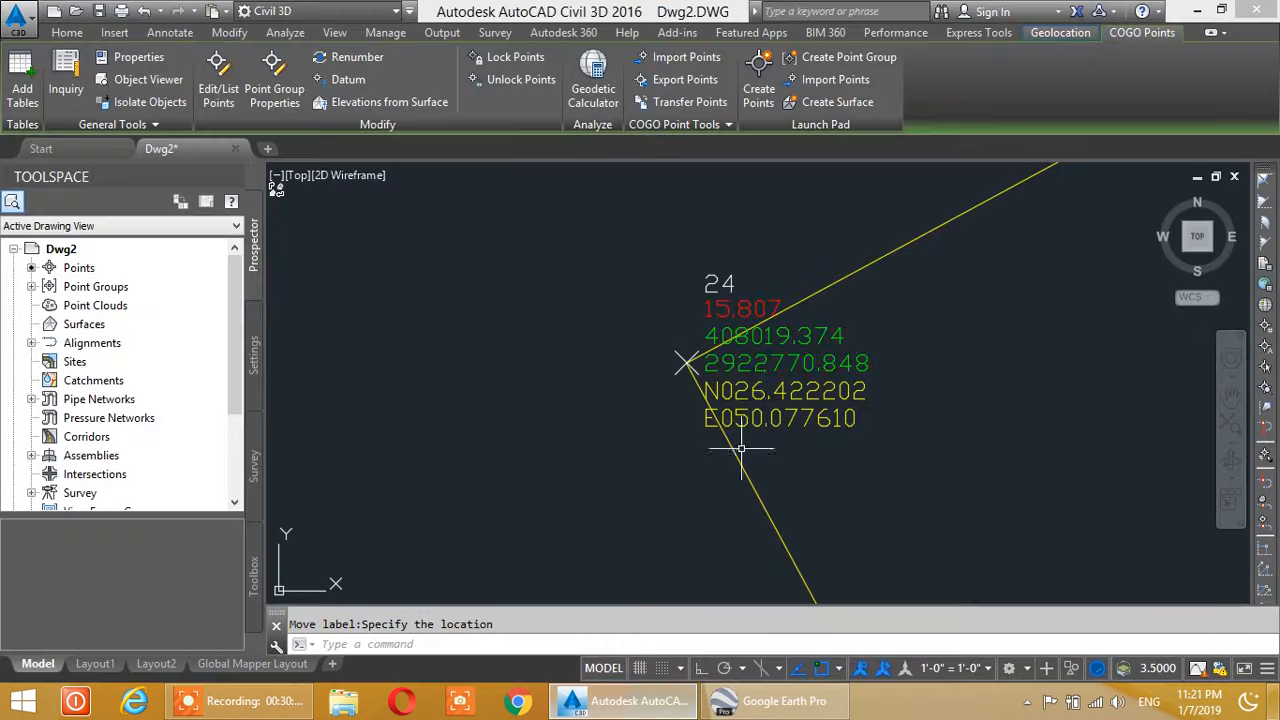
pyautogui.click(635, 706)
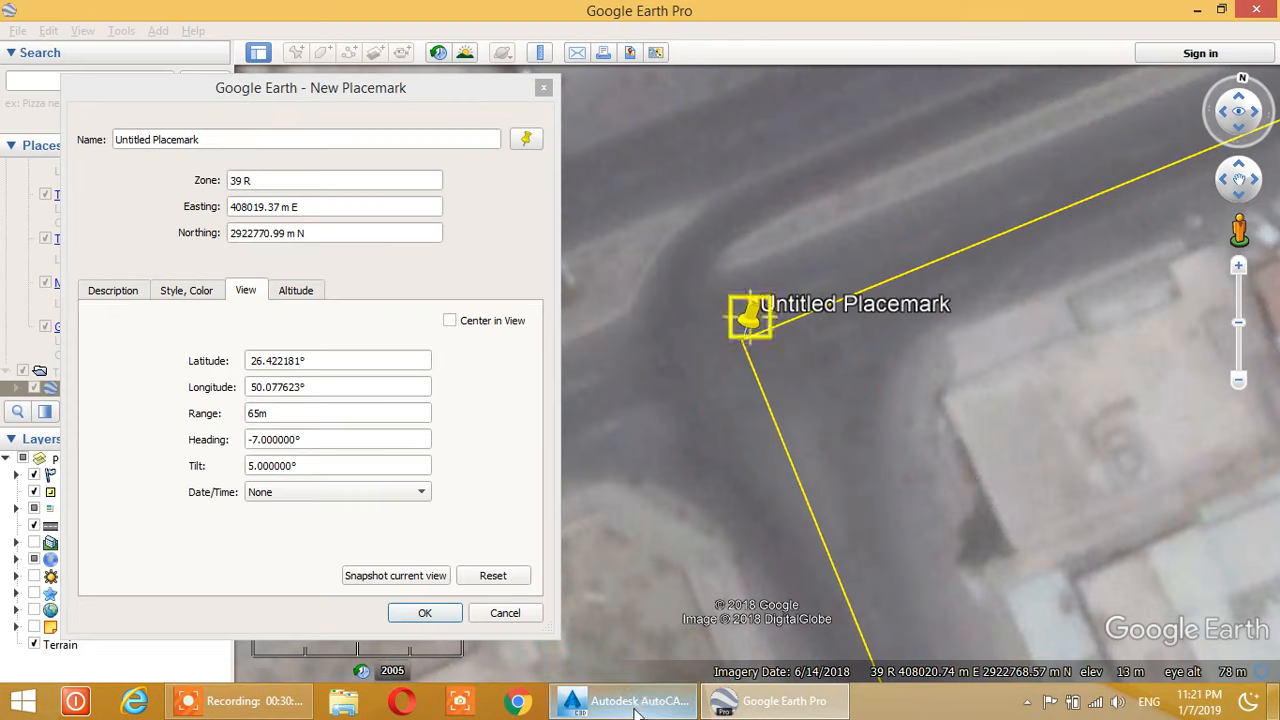
pyautogui.click(289, 236)
pyautogui.write('85')
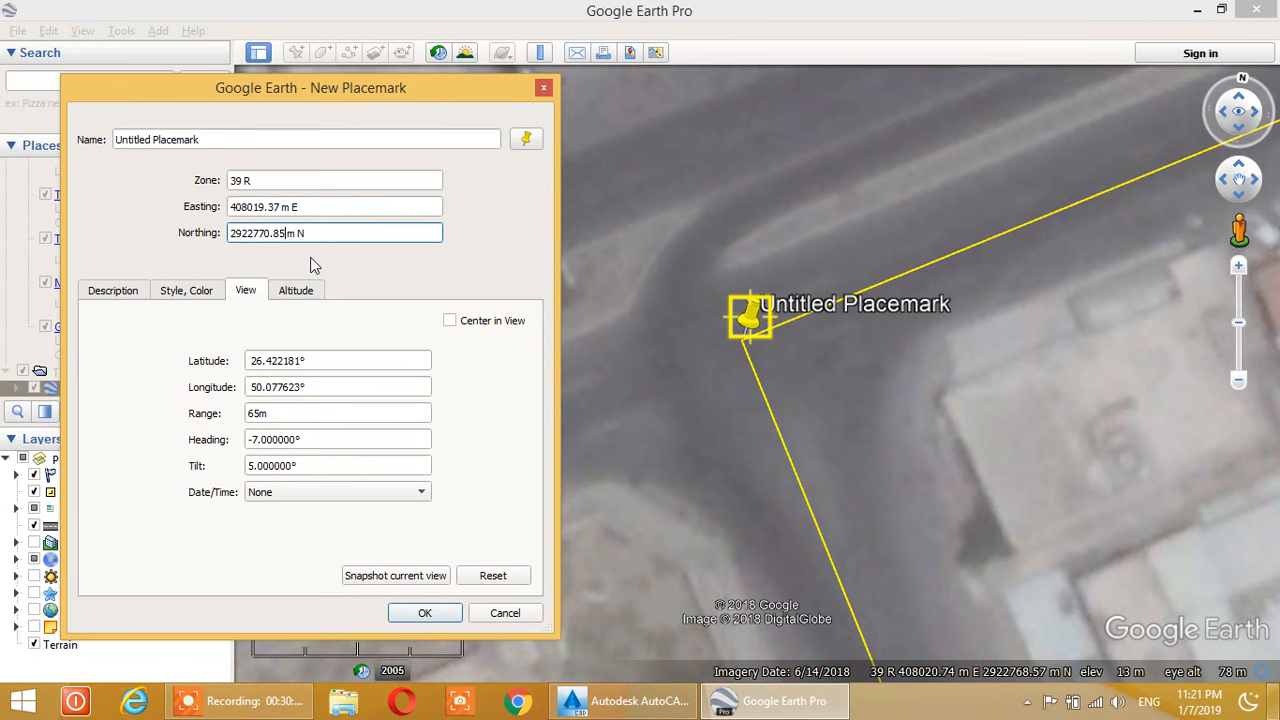
pyautogui.click(610, 705)
pyautogui.click(610, 708)
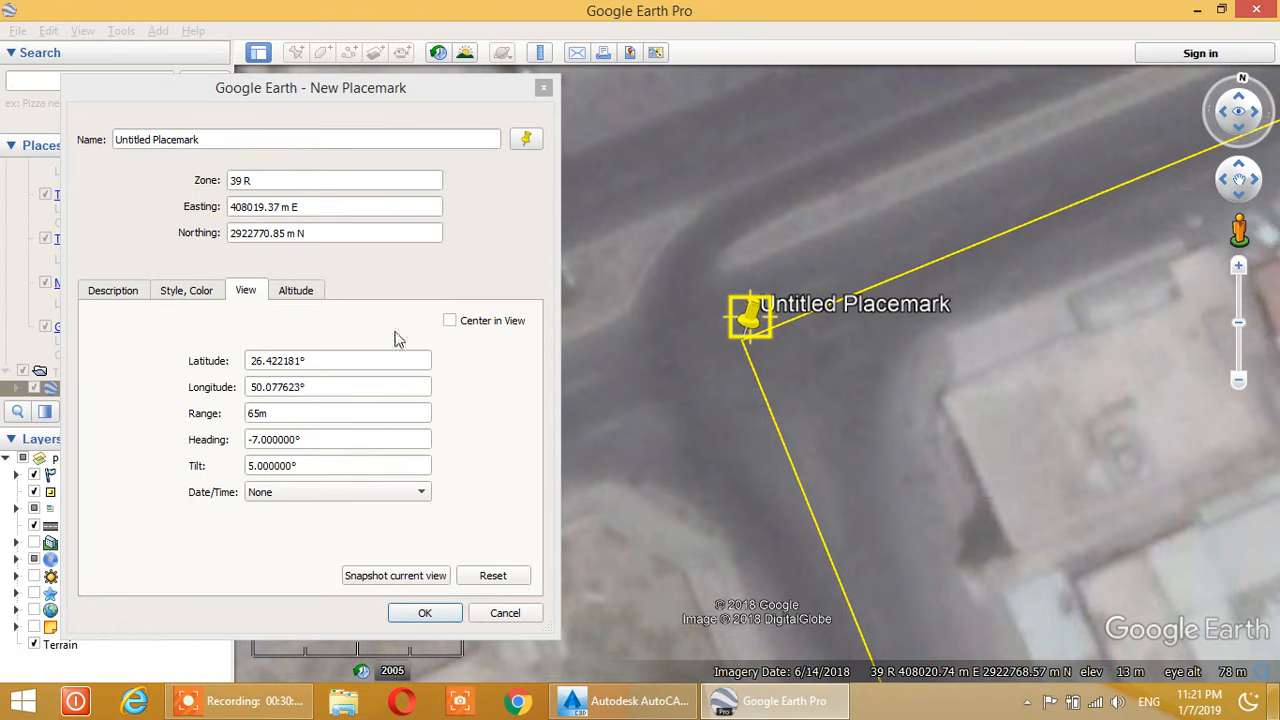
# Reset the placemark's view settings from its new coordinates and examine its position at the polyline corner
pyautogui.click(495, 579)
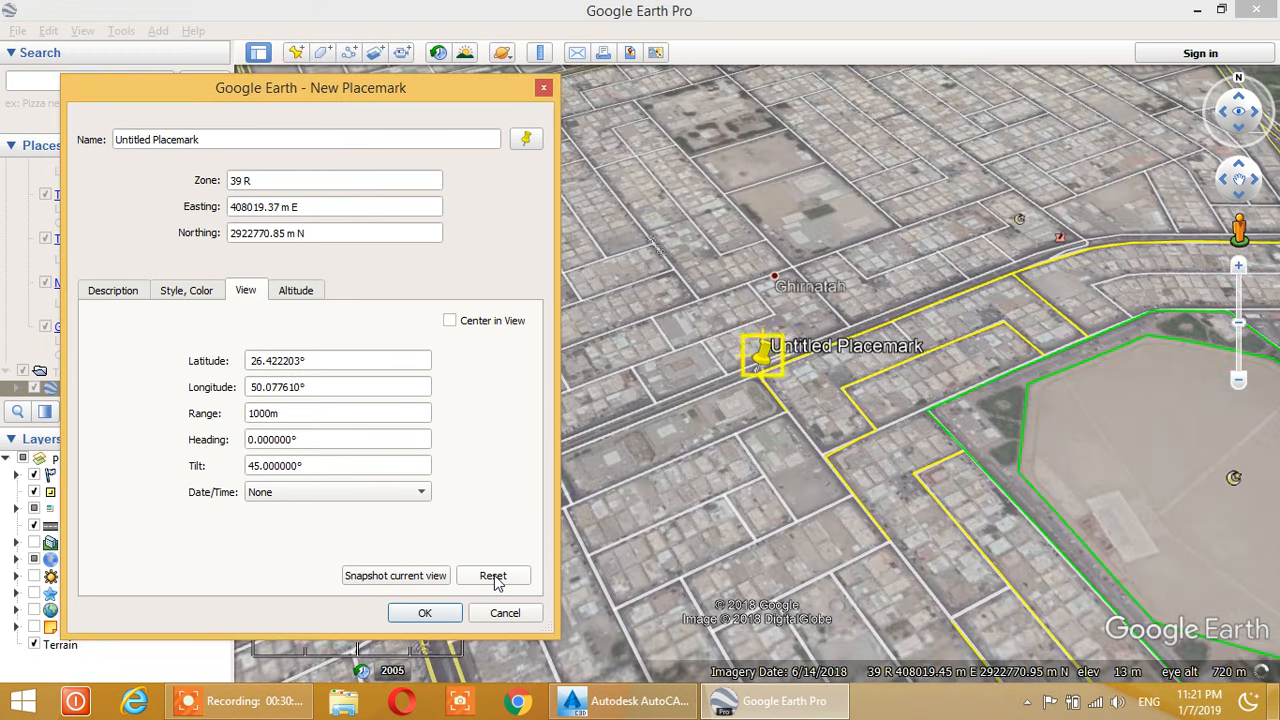
pyautogui.scroll(-1, 780, 398)
pyautogui.scroll(4, 771, 398)
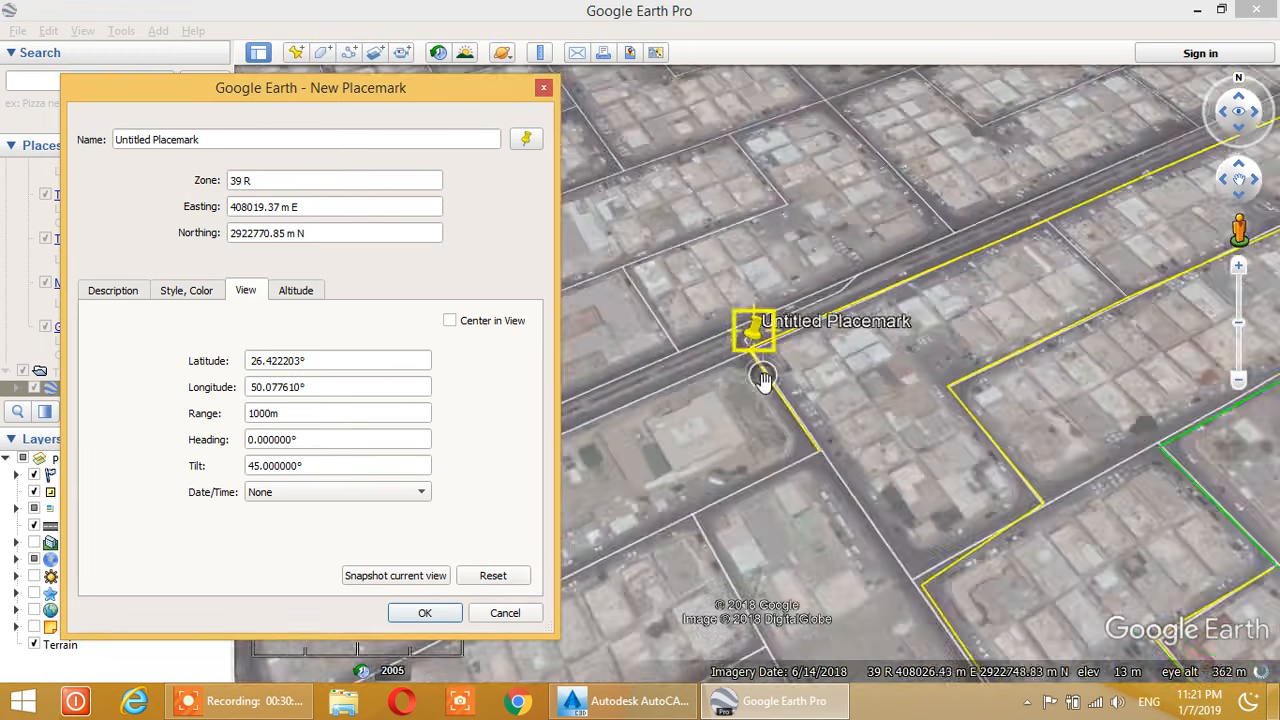
pyautogui.scroll(3, 764, 370)
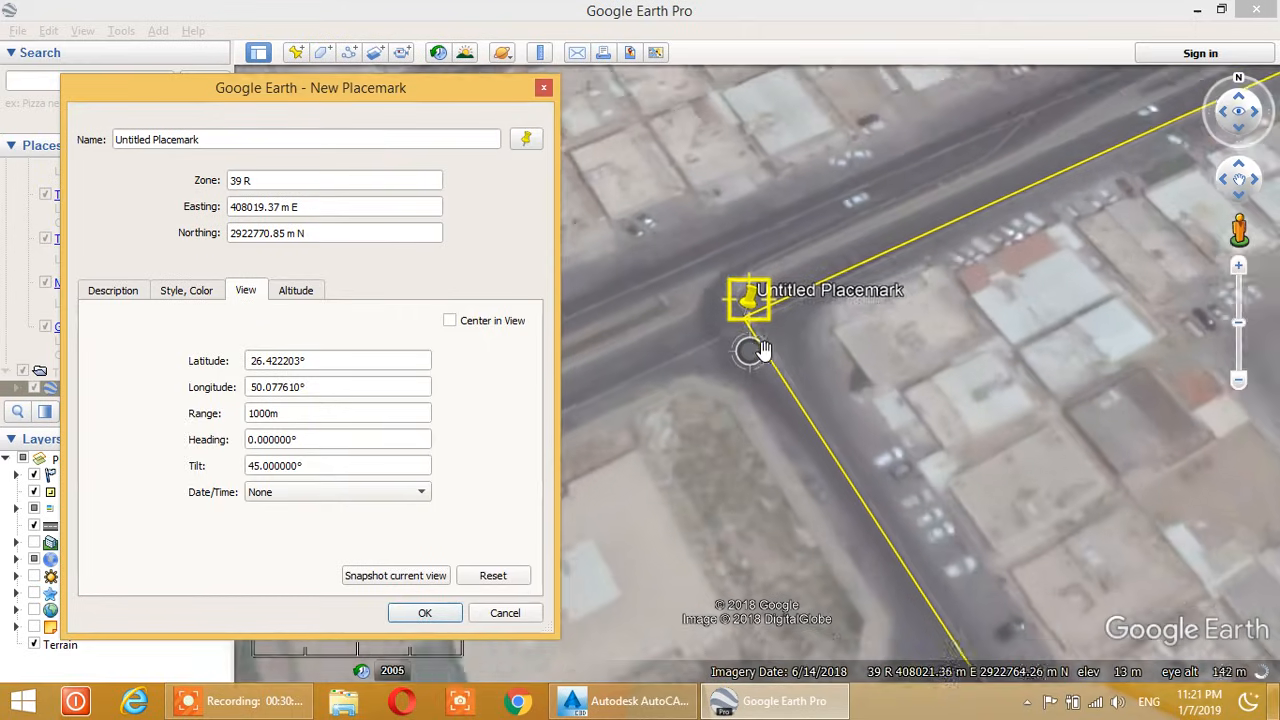
pyautogui.moveTo(737, 334); pyautogui.dragTo(908, 170, button='middle')
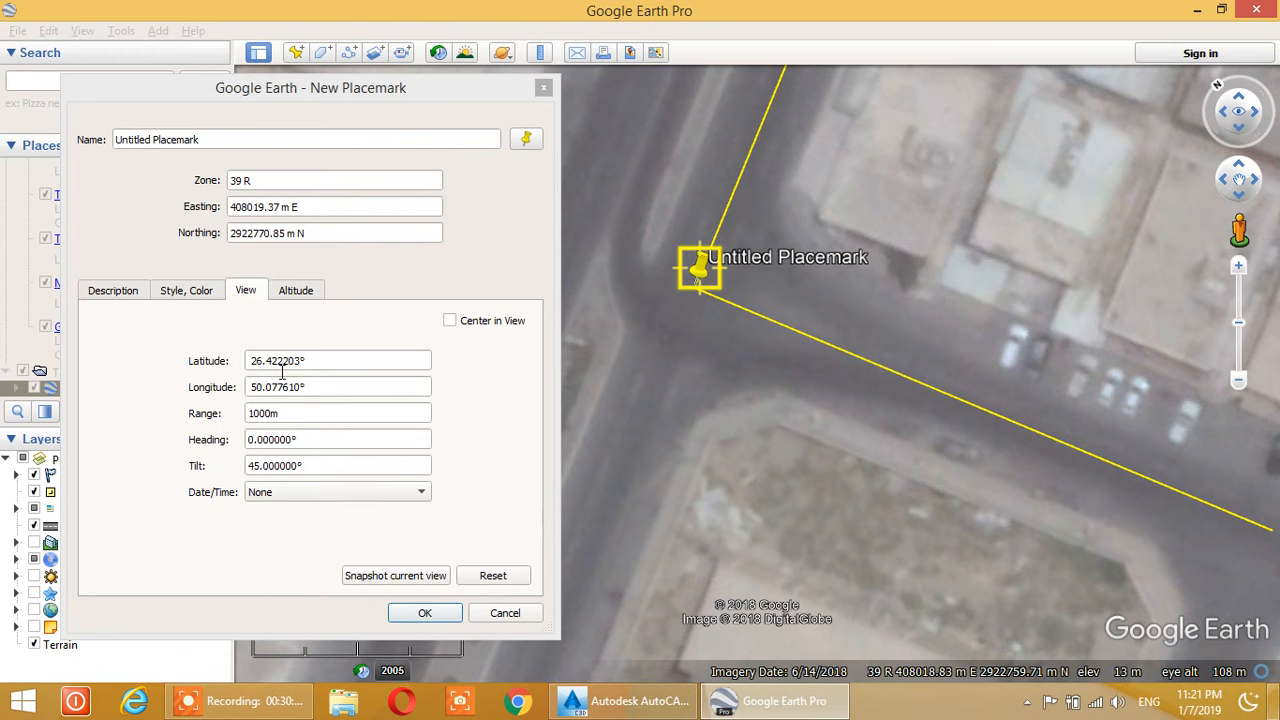
# Compare the placemark's latitude and longitude with the label of point 24 in Civil 3D, and discard the placemark in Google Earth Pro
pyautogui.click(638, 703)
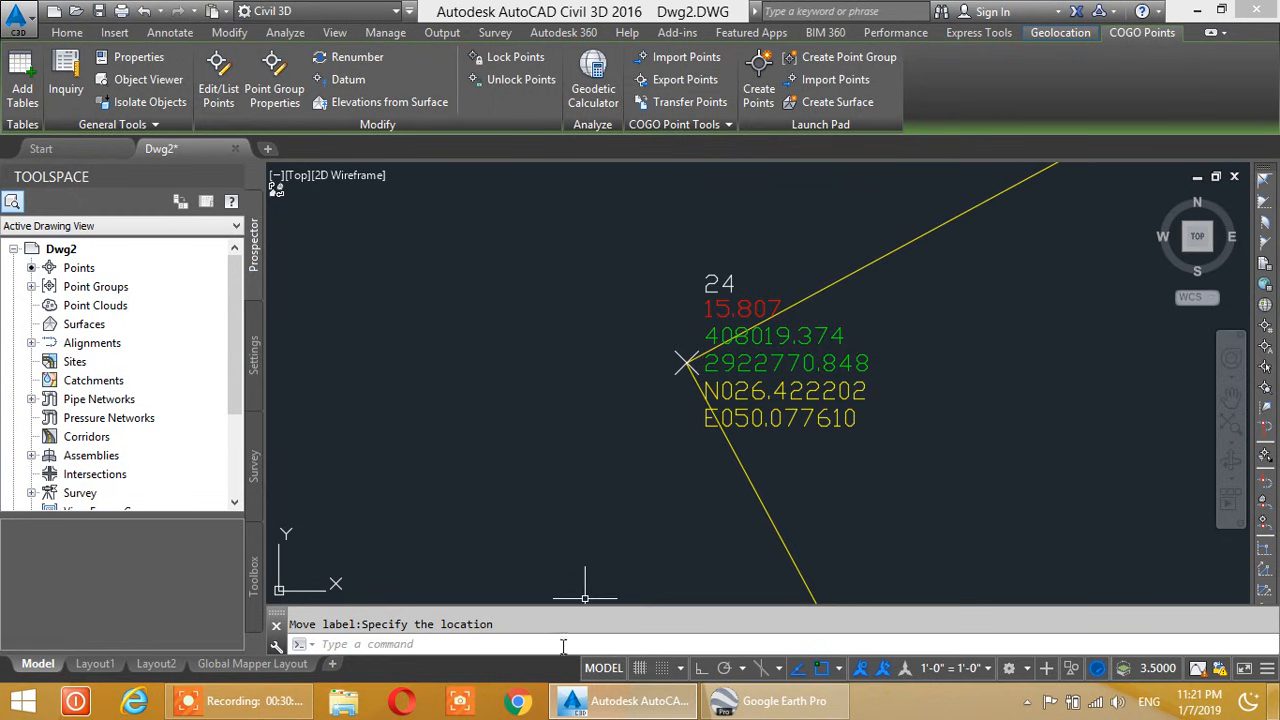
pyautogui.click(628, 705)
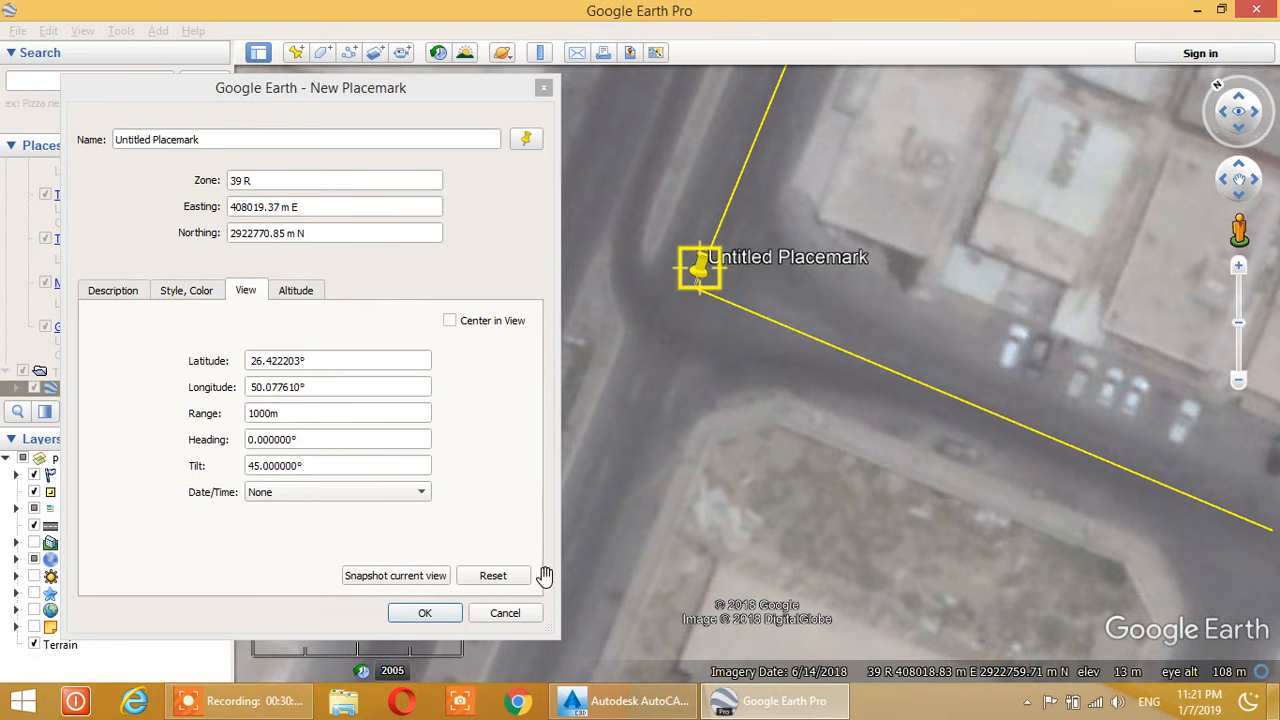
pyautogui.click(628, 701)
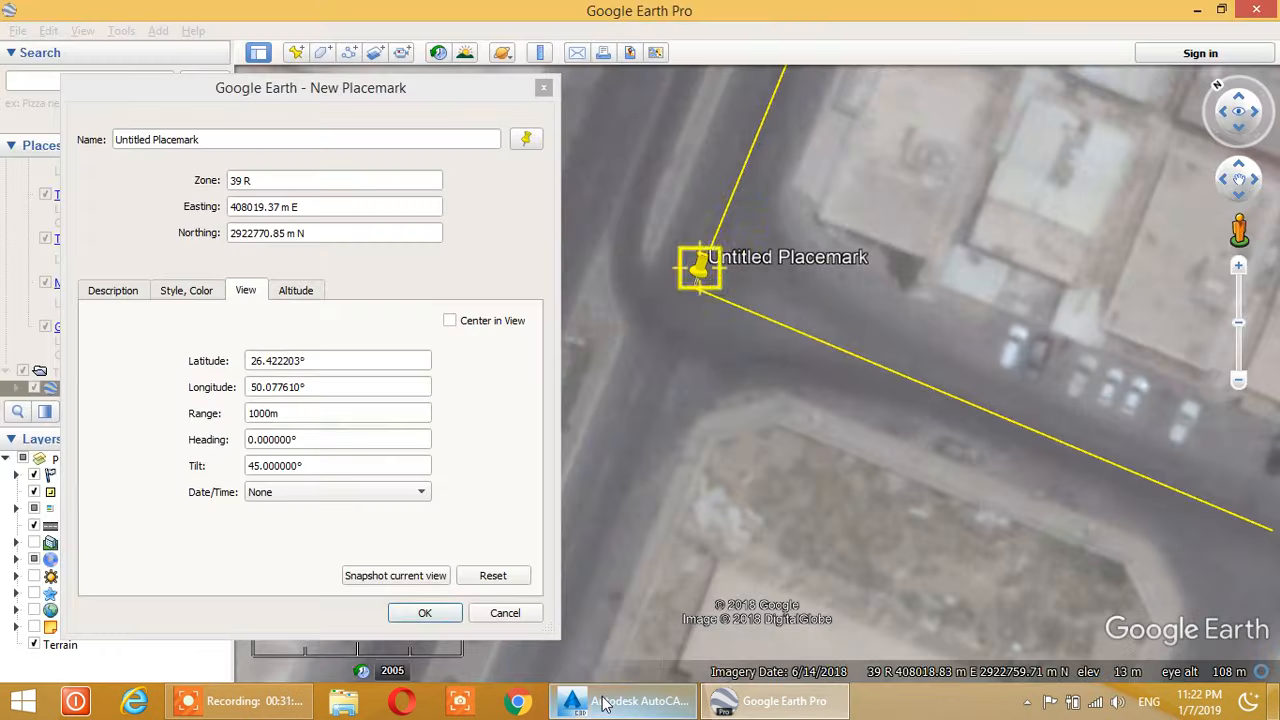
pyautogui.click(607, 701)
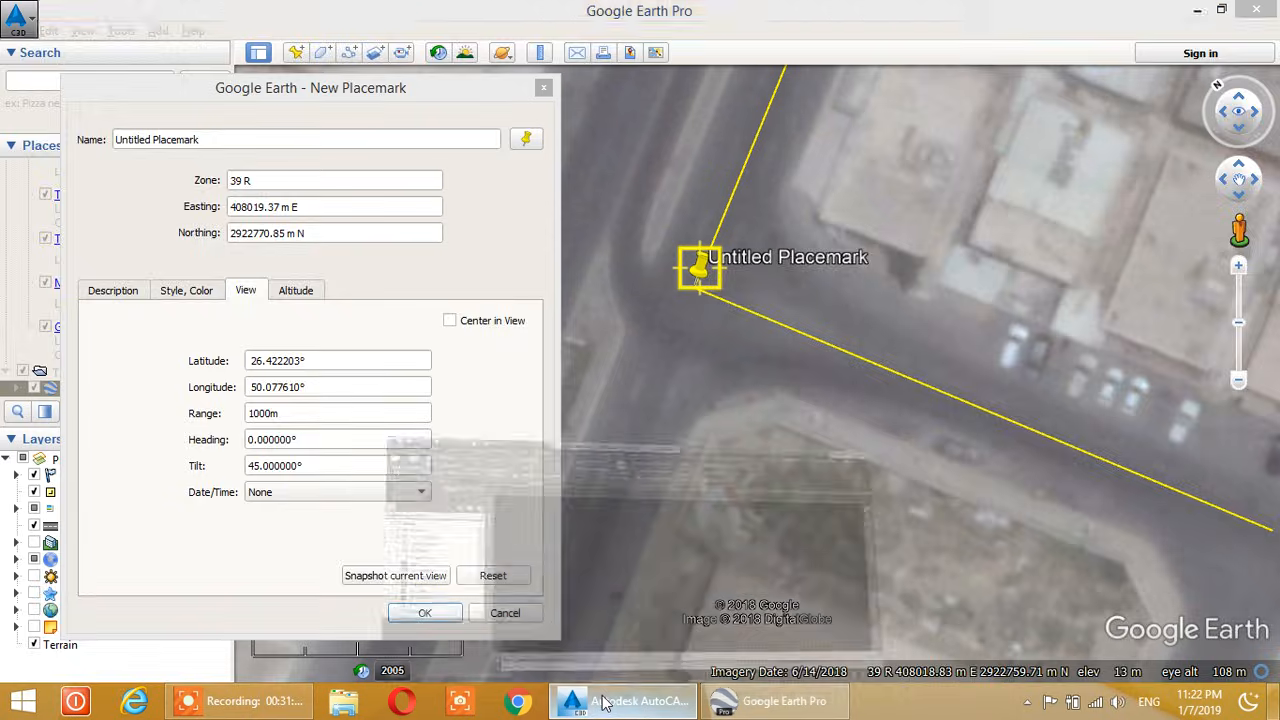
pyautogui.click(603, 701)
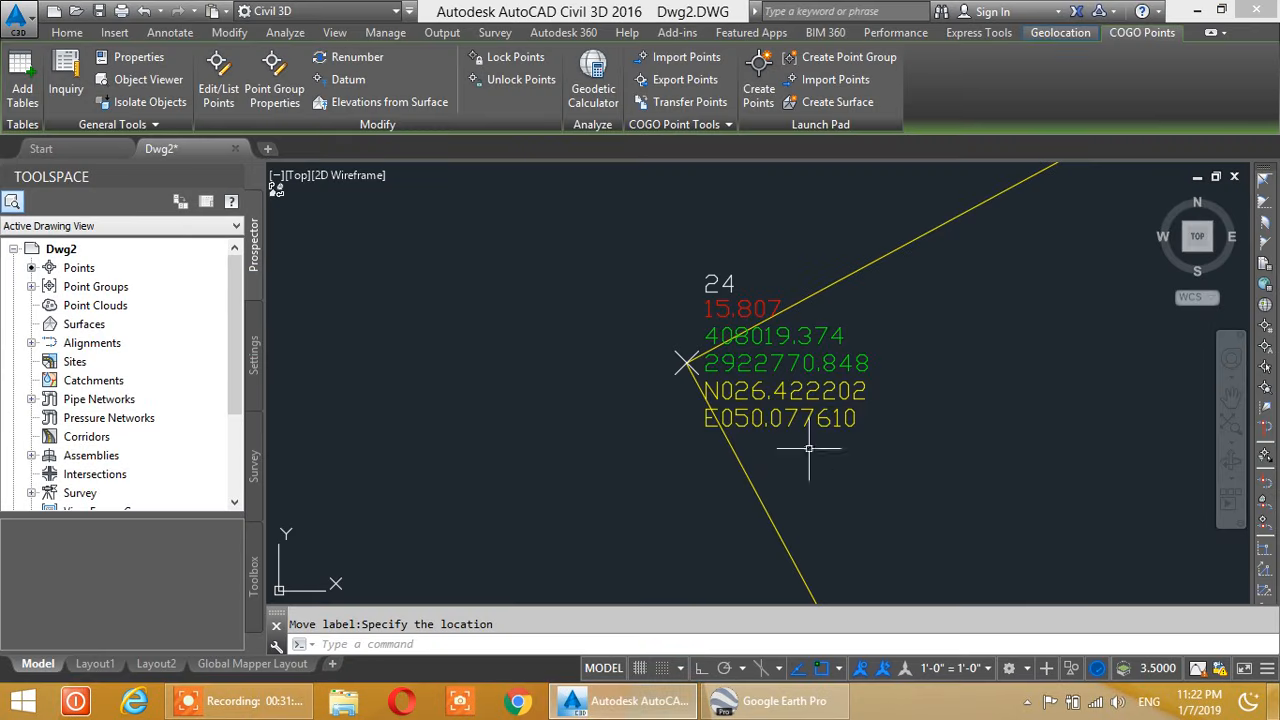
pyautogui.click(757, 706)
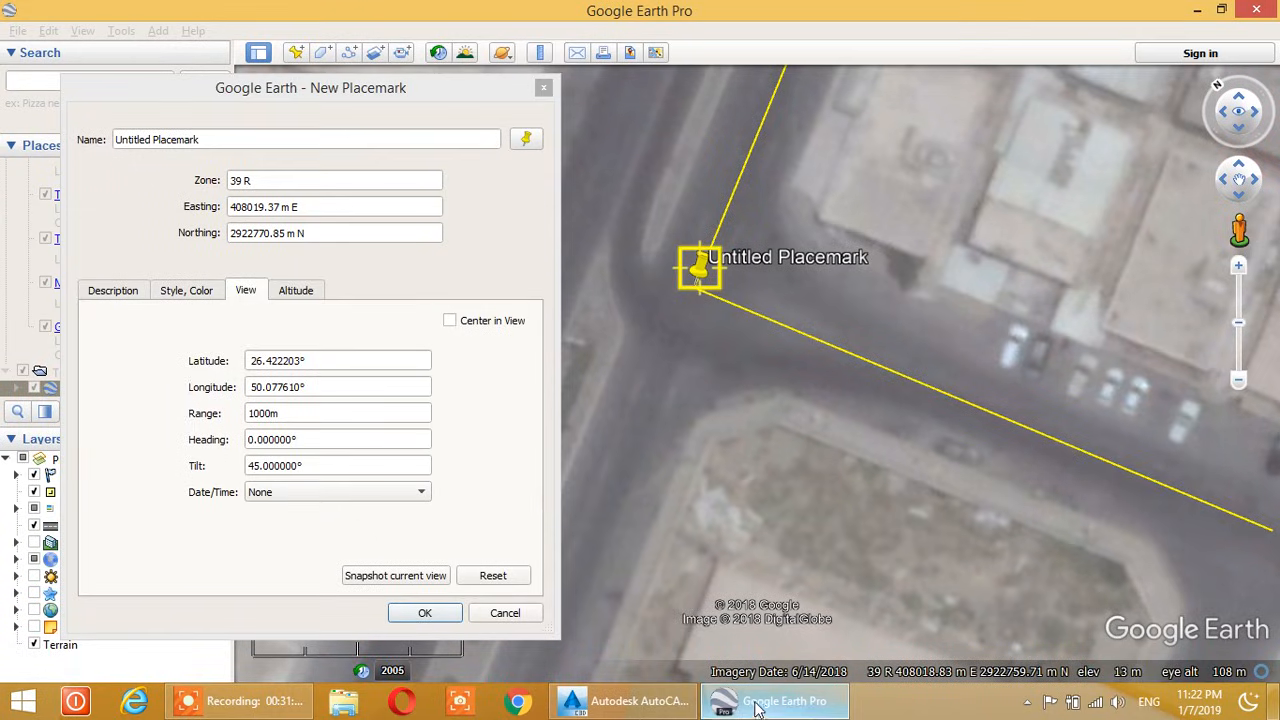
pyautogui.click(505, 613)
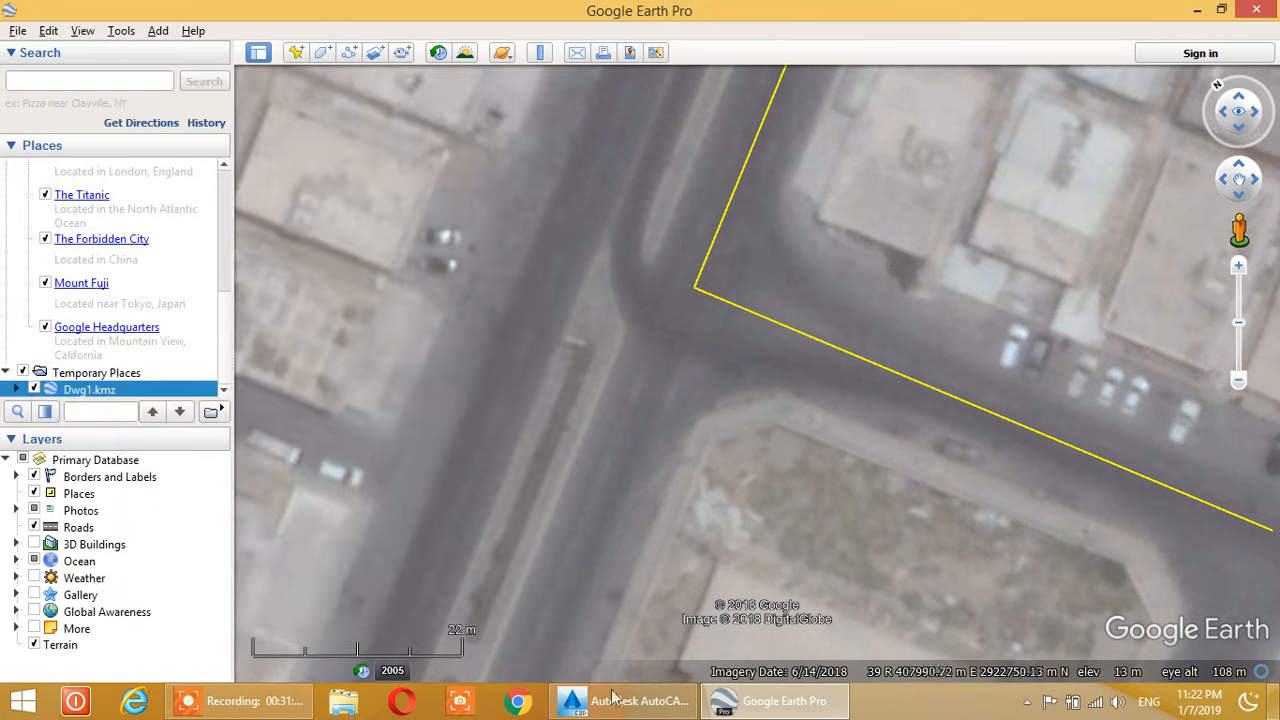
# Switch to Civil 3D, bring the whole labeled layout into view, and list the _All Points group's point numbers, eastings and northings
pyautogui.click(620, 701)
pyautogui.scroll(-5, 805, 347)
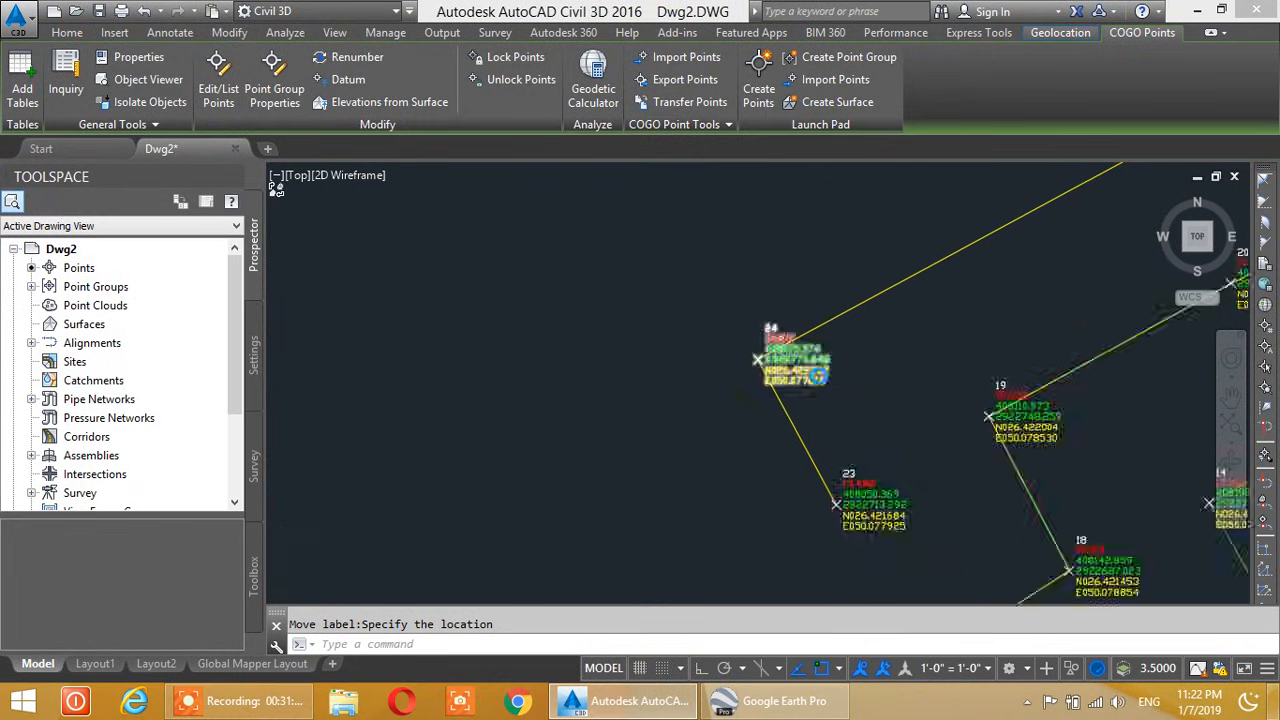
pyautogui.moveTo(940, 380)
pyautogui.mouseDown(button='middle')
pyautogui.moveTo(580, 334)
pyautogui.moveTo(638, 329)
pyautogui.moveTo(708, 347)
pyautogui.mouseUp(button='middle')
pyautogui.scroll(-2, 657, 333)
pyautogui.scroll(2, 837, 271)
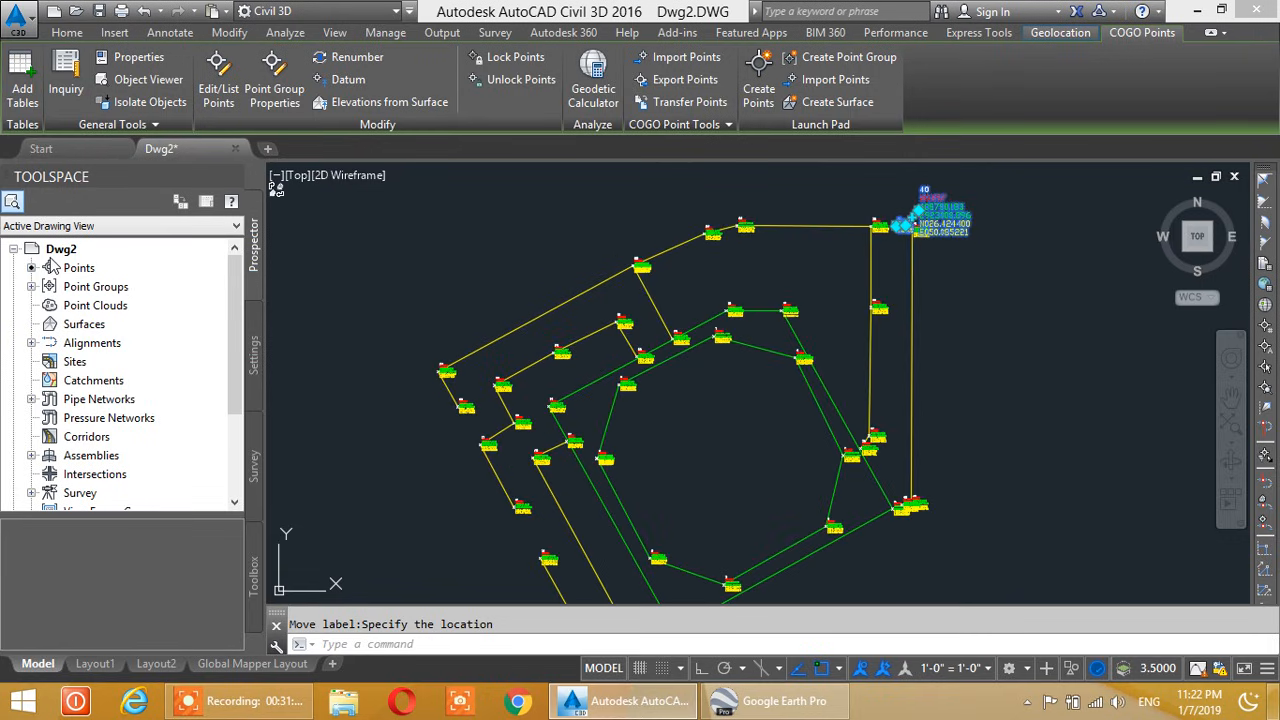
pyautogui.click(32, 287)
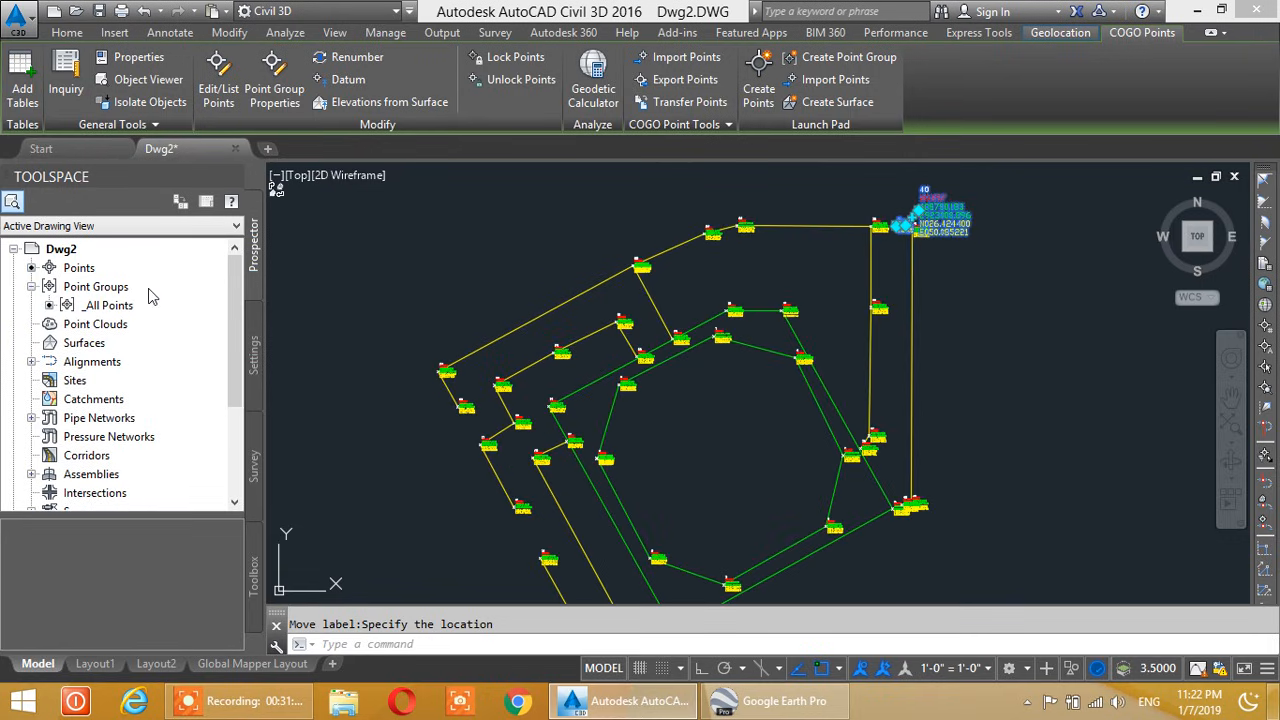
pyautogui.click(110, 306)
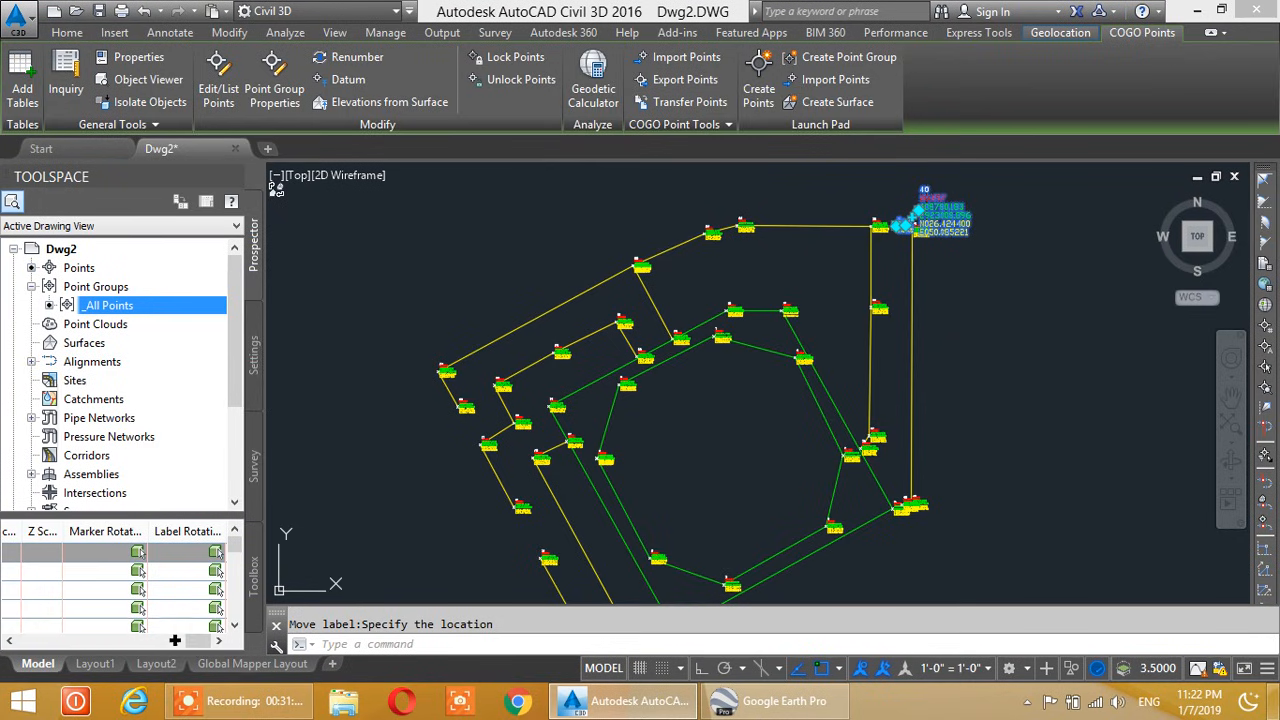
pyautogui.moveTo(195, 642); pyautogui.dragTo(15, 625)
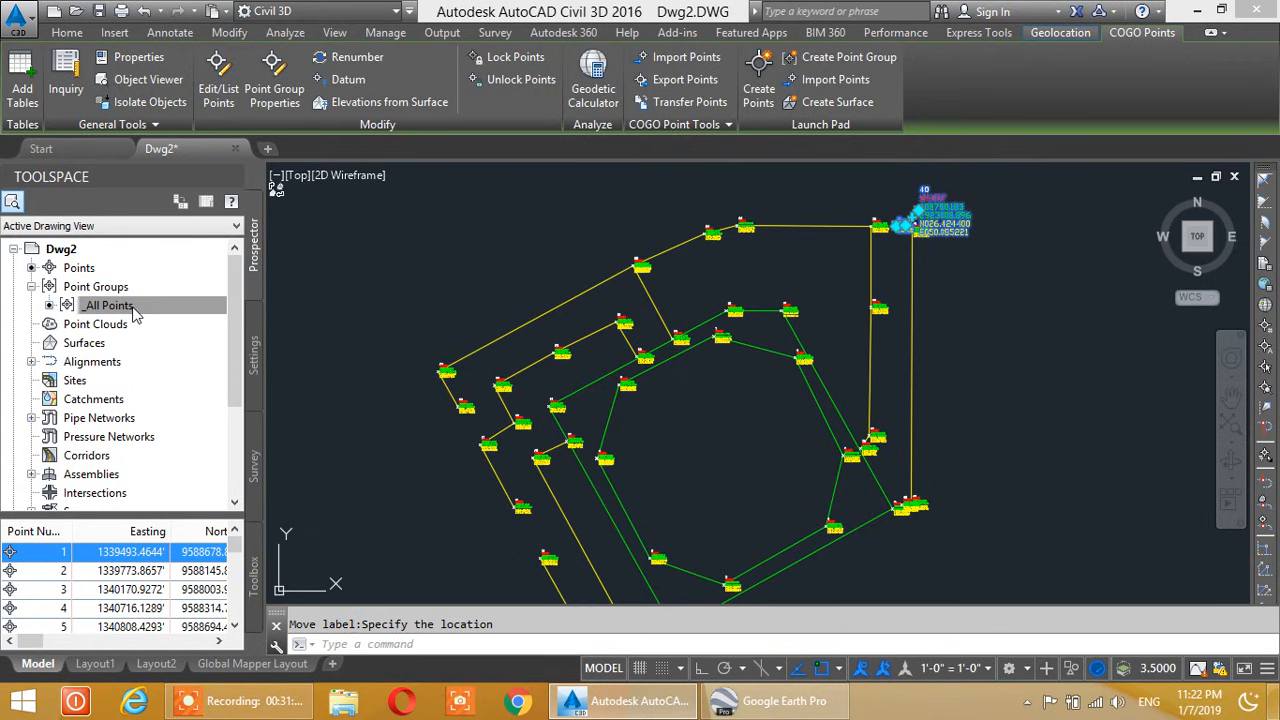
# Open the point list in the _All Points group's properties, and enlarge and reposition the dialog to show more rows
pyautogui.moveTo(135, 314)
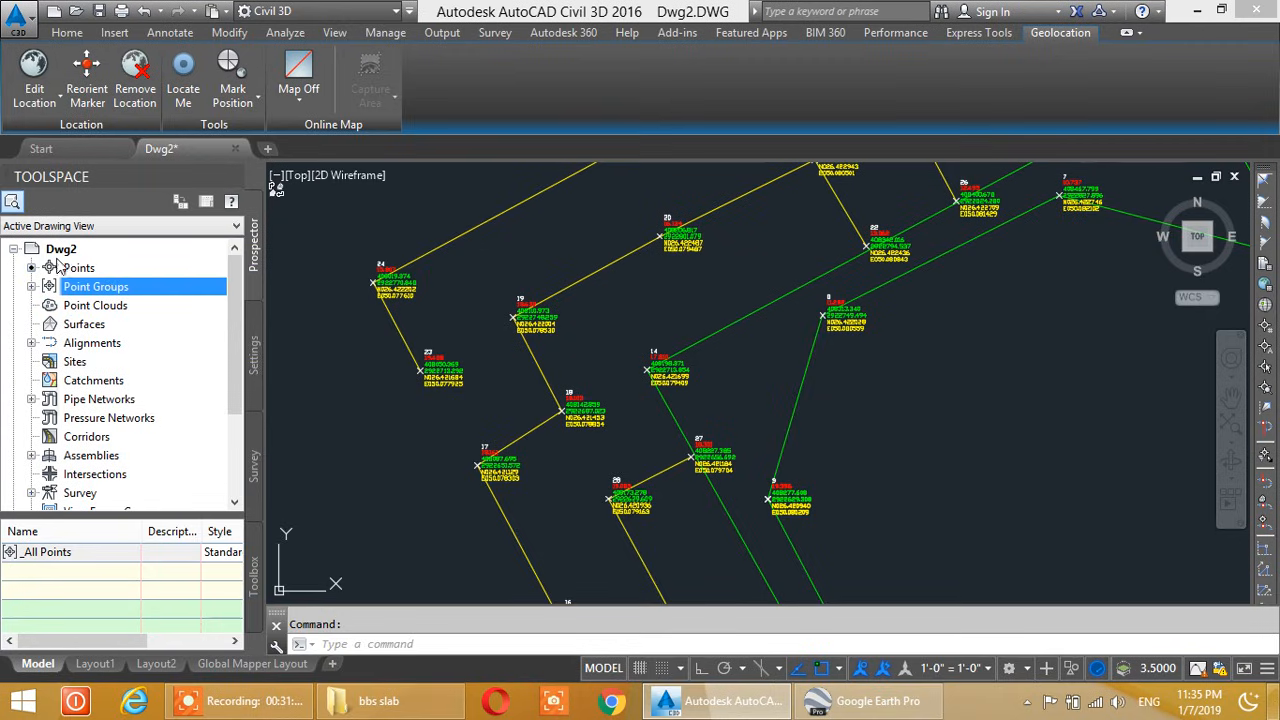
pyautogui.click(31, 287)
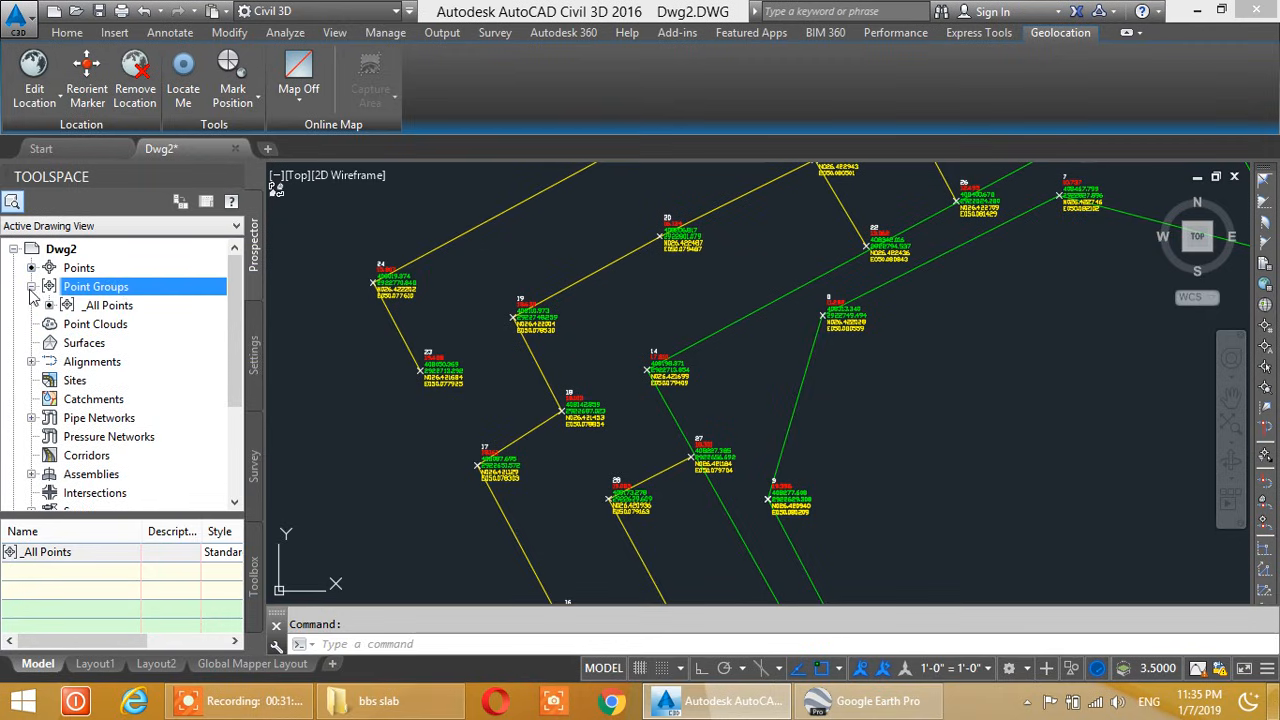
pyautogui.click(110, 305)
pyautogui.rightClick(160, 311)
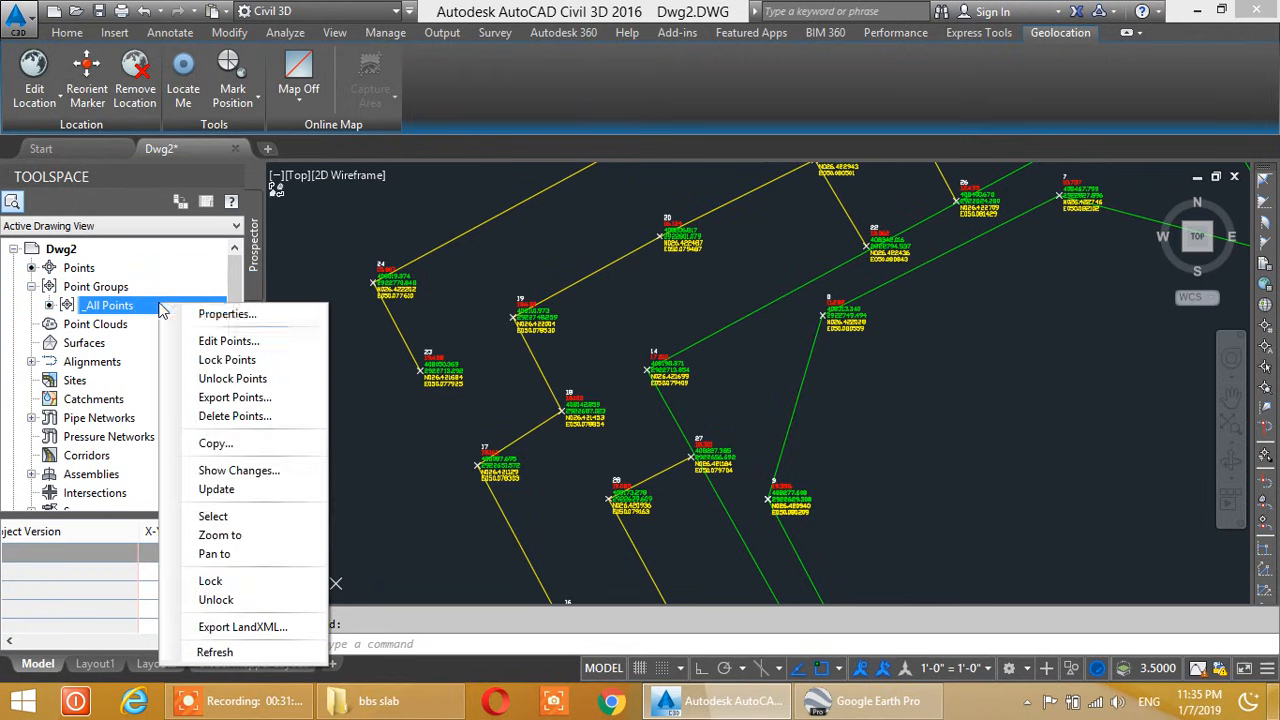
pyautogui.click(212, 313)
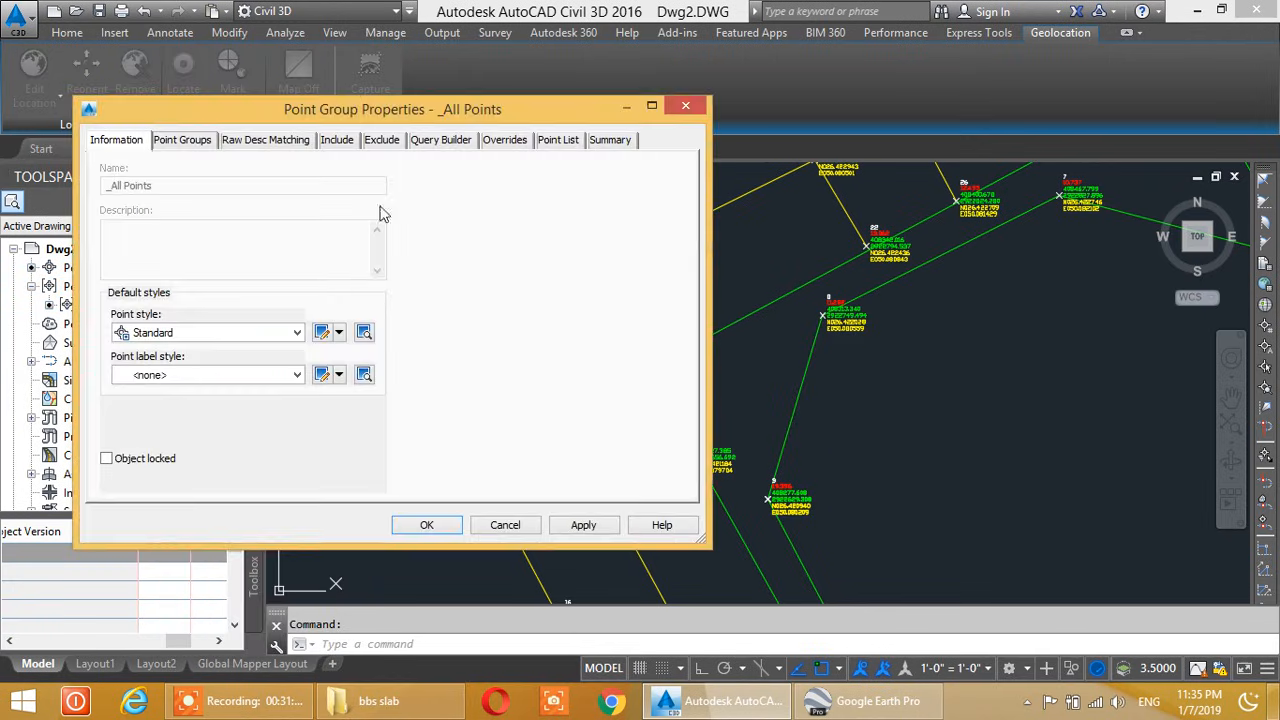
pyautogui.click(560, 141)
pyautogui.moveTo(451, 116); pyautogui.dragTo(529, 110)
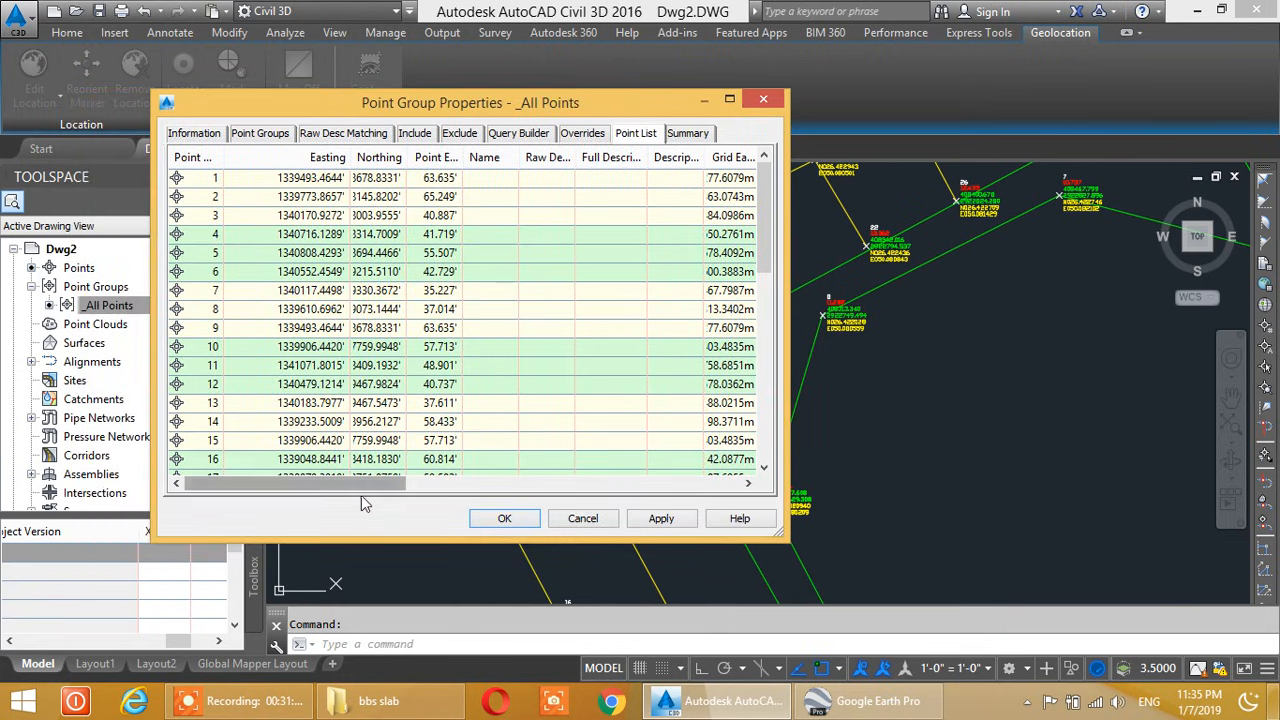
pyautogui.moveTo(788, 543); pyautogui.dragTo(868, 648)
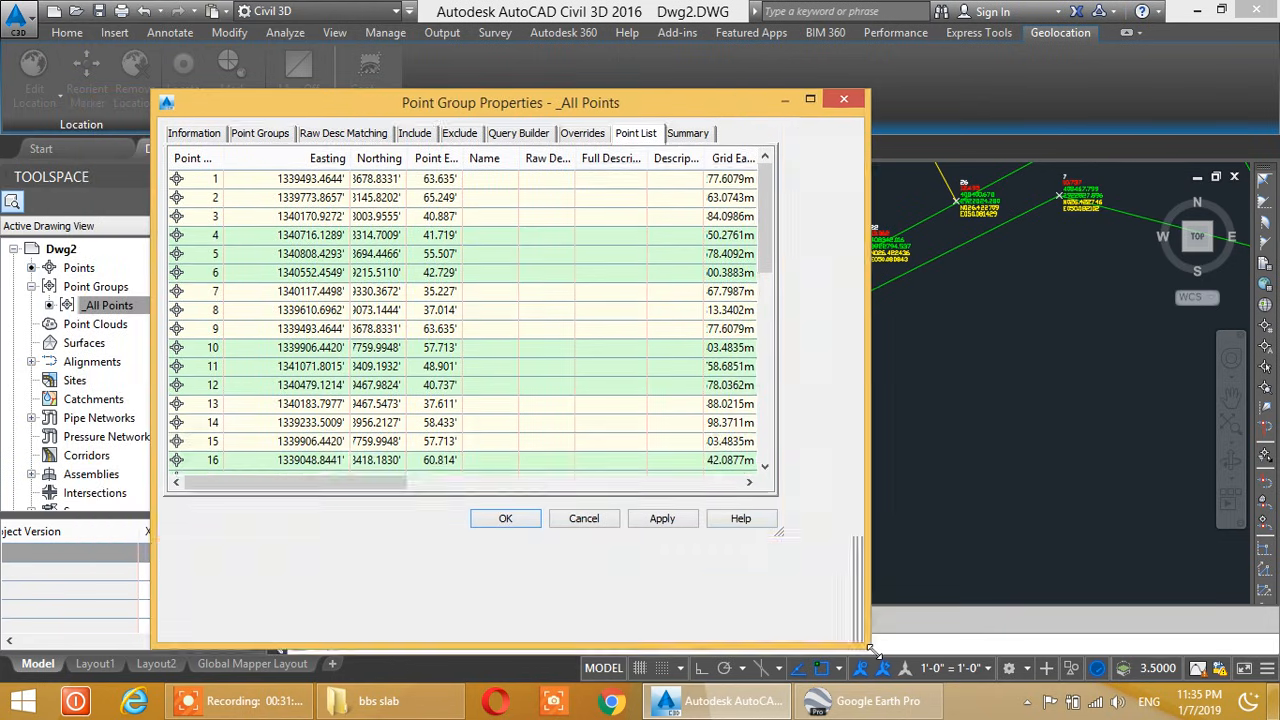
pyautogui.moveTo(565, 101); pyautogui.dragTo(541, 63)
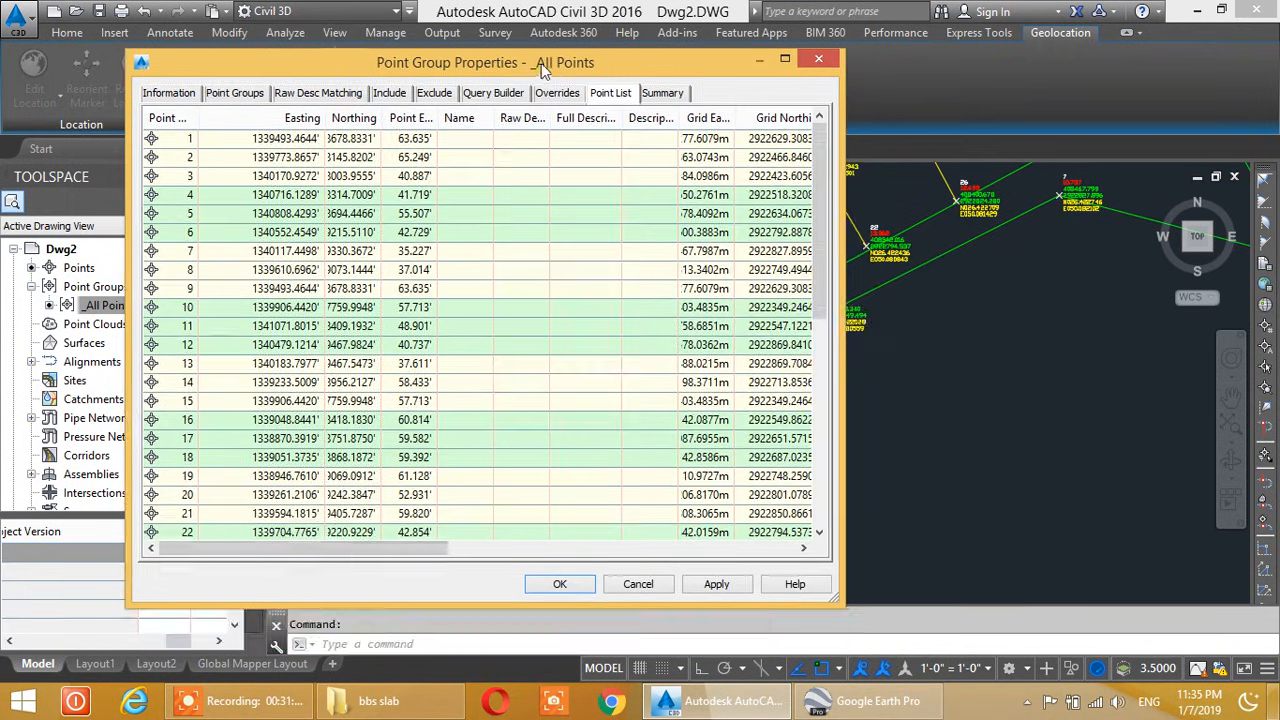
# Examine the grid easting, grid northing, longitude and latitude of the listed points, and close the point group properties
pyautogui.moveTo(320, 549); pyautogui.dragTo(523, 546)
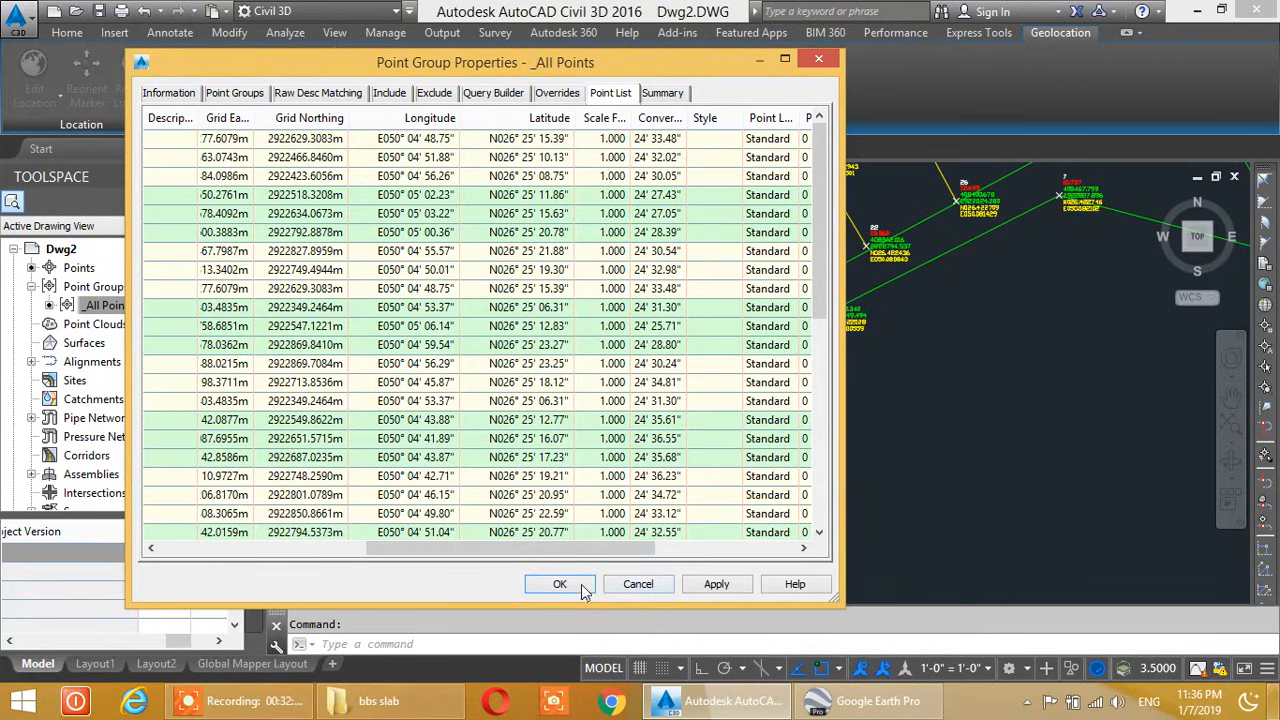
pyautogui.moveTo(527, 547)
pyautogui.mouseDown()
pyautogui.moveTo(565, 550)
pyautogui.moveTo(284, 572)
pyautogui.mouseUp()
pyautogui.moveTo(376, 570); pyautogui.dragTo(584, 525)
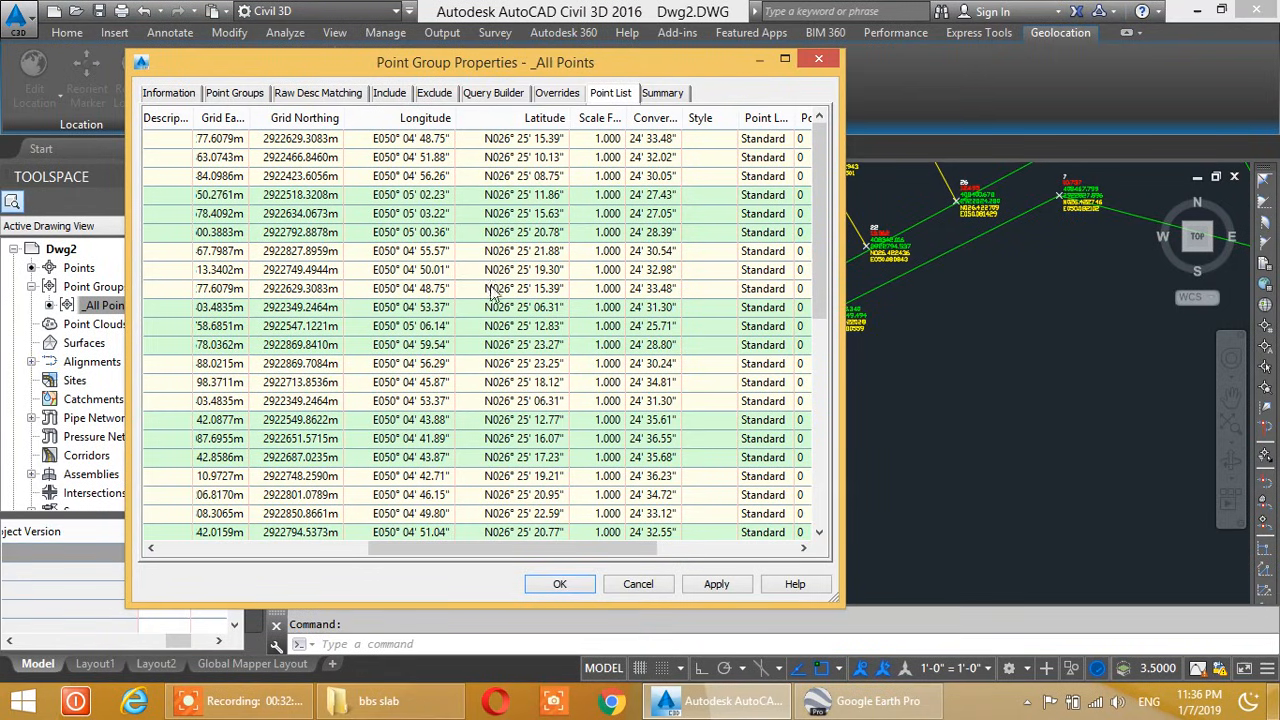
pyautogui.click(560, 585)
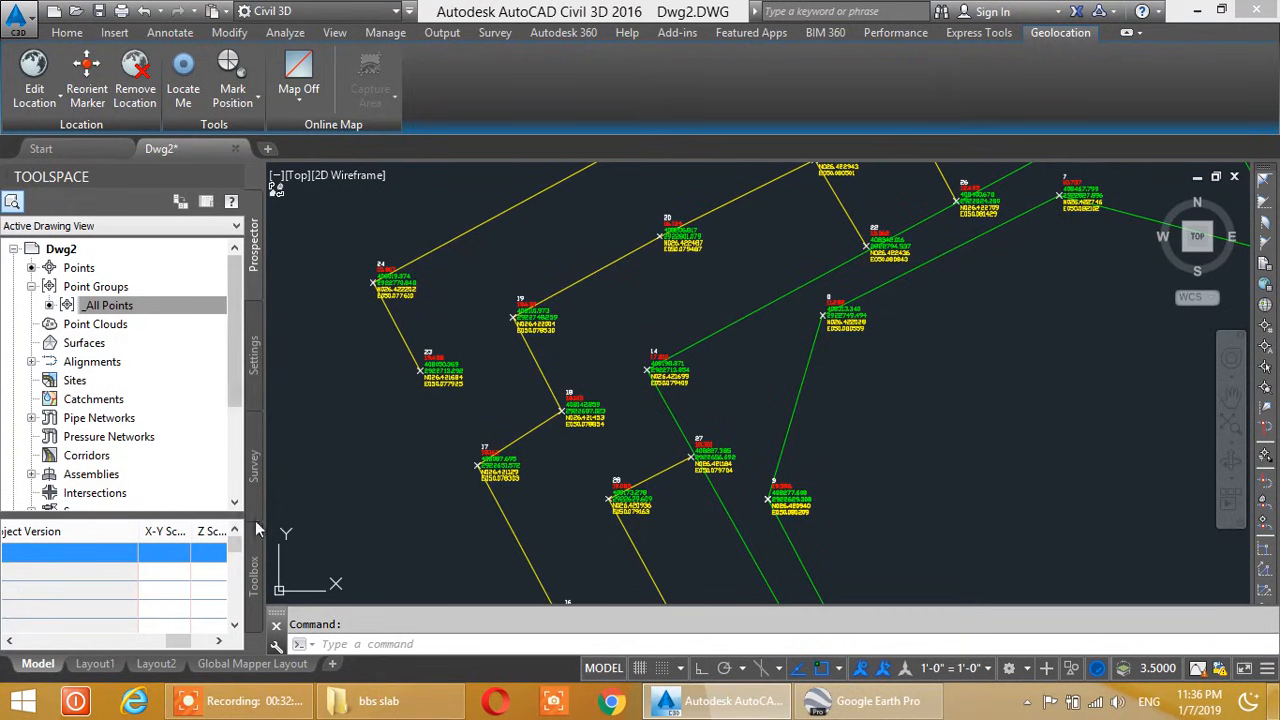
# Display the Toolbox in Toolspace and expand the Points reports under Reports Manager
pyautogui.click(256, 582)
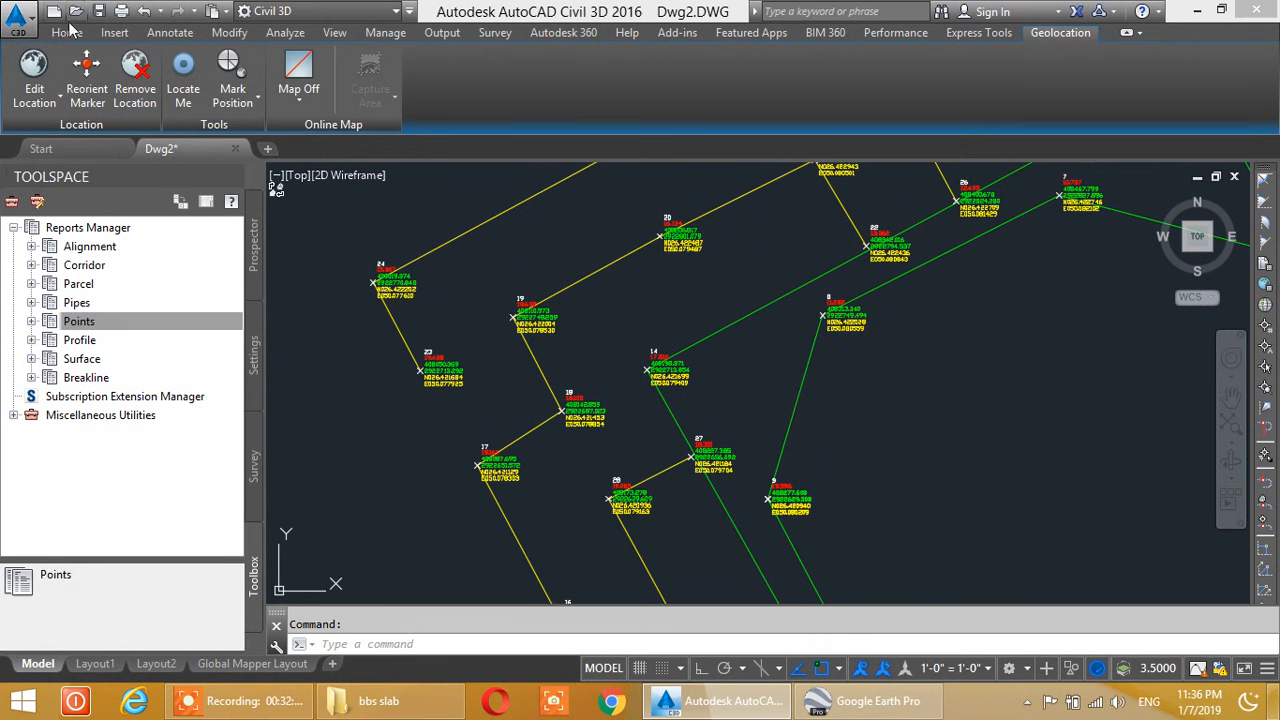
pyautogui.click(67, 32)
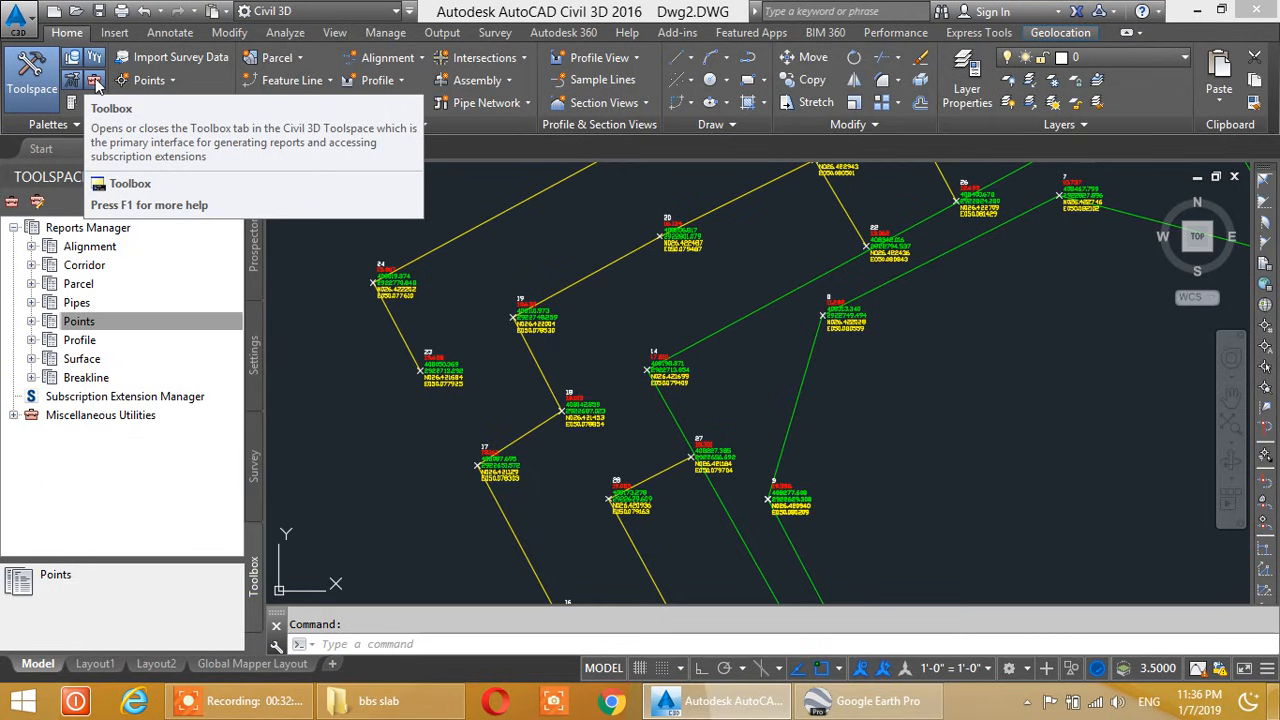
pyautogui.click(96, 86)
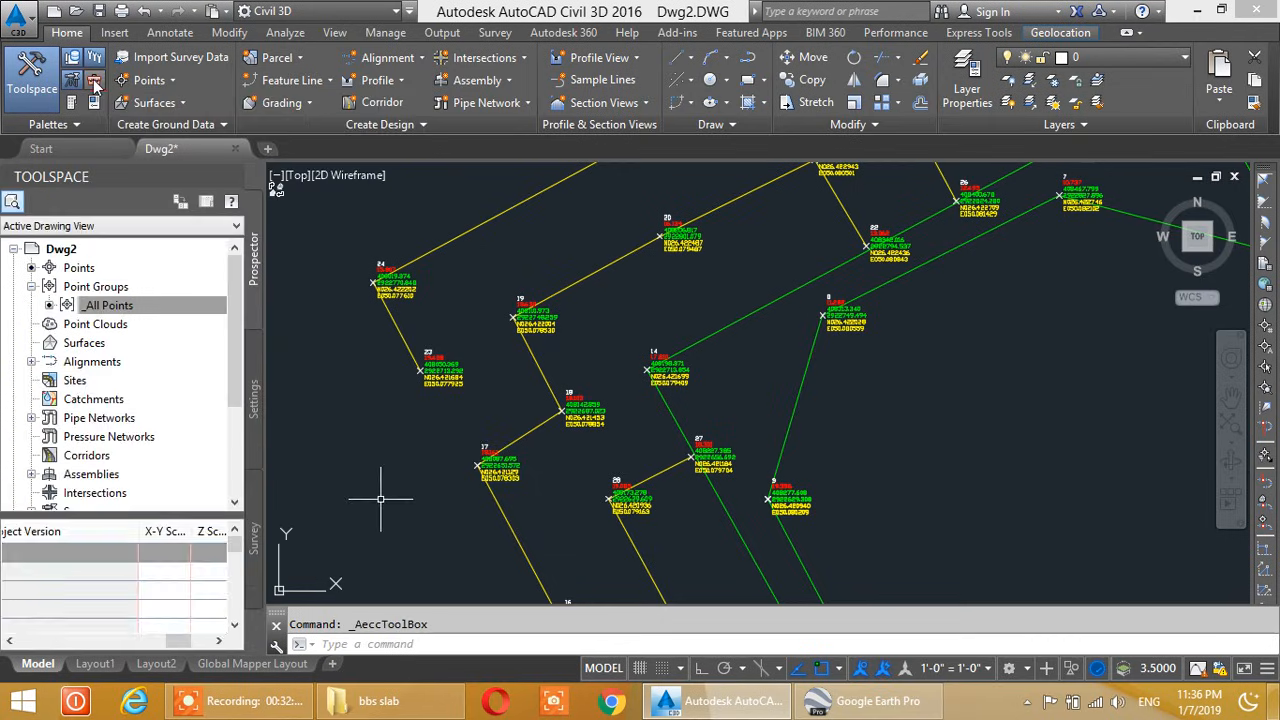
pyautogui.click(96, 86)
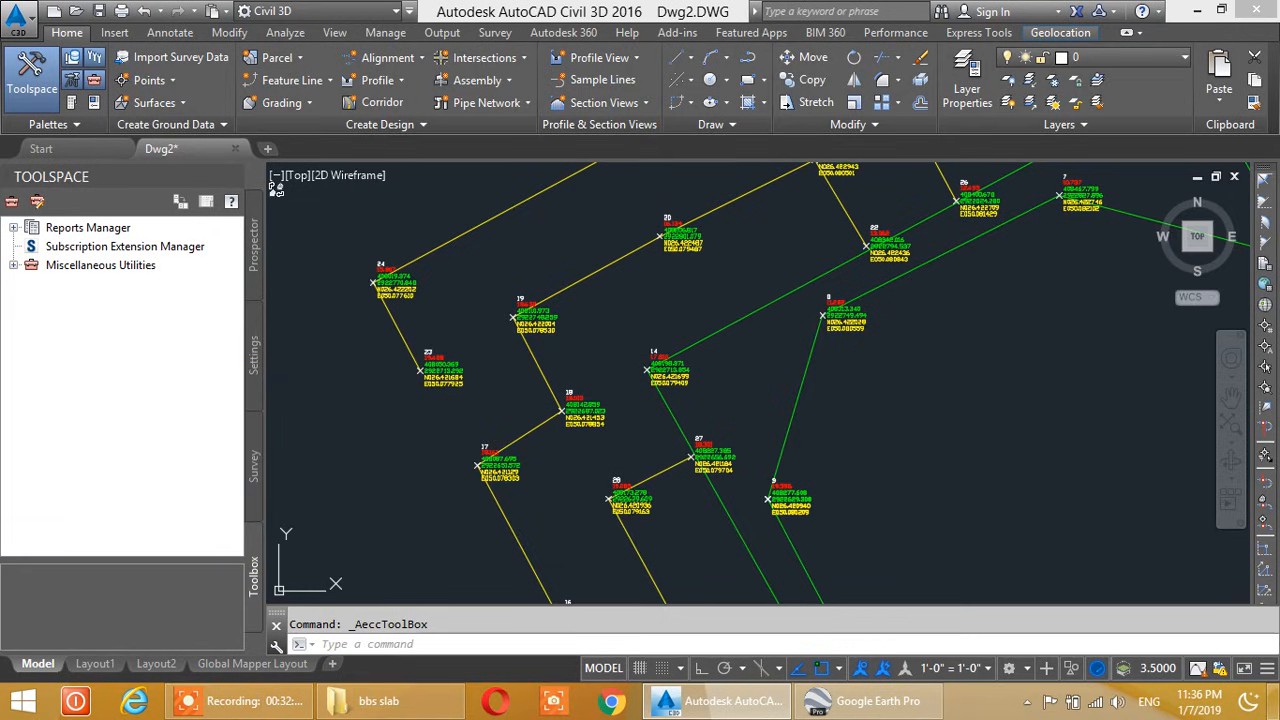
pyautogui.click(14, 228)
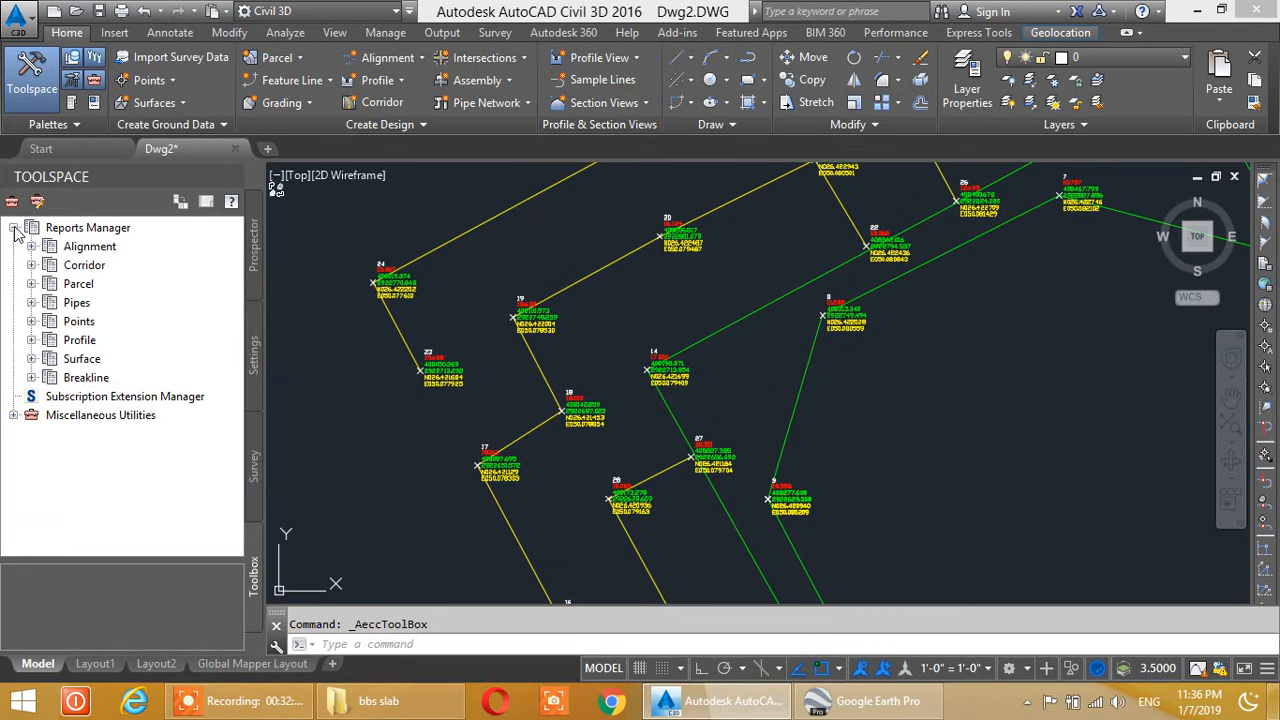
pyautogui.click(31, 321)
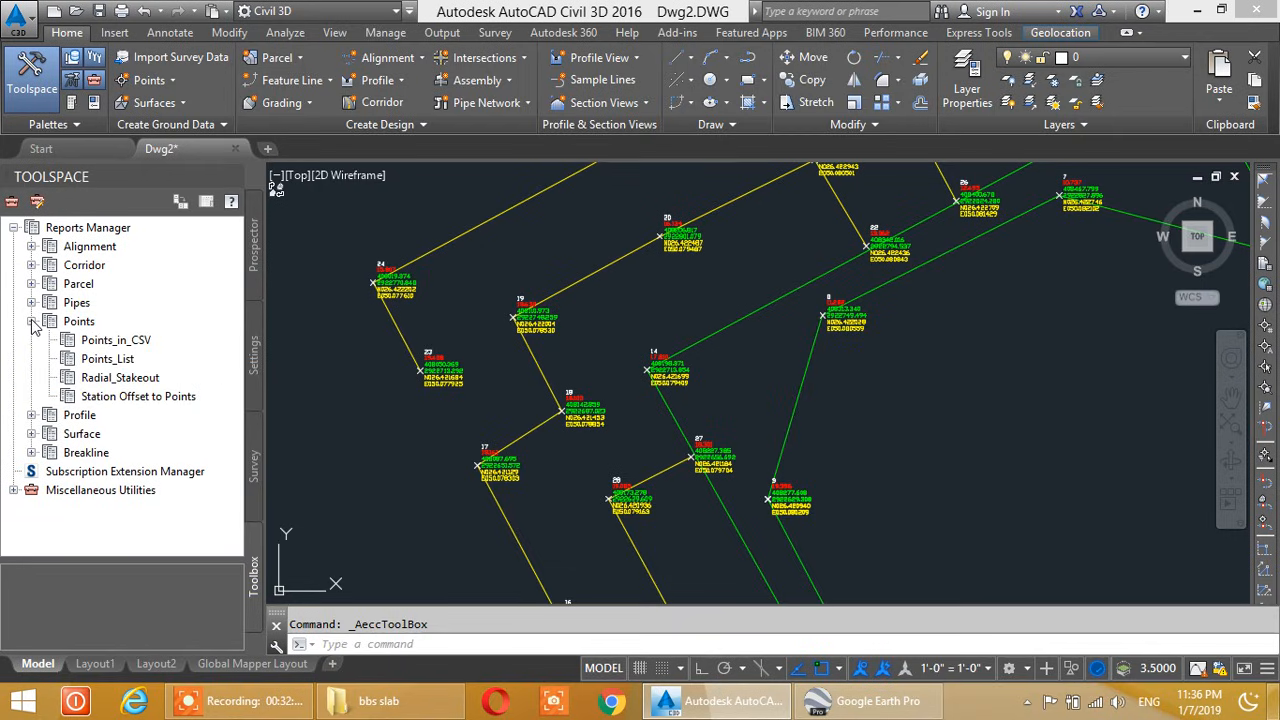
# Run the Points_List report for all listed objects and save it as the Excel 97-2003 workbook Points in the road folder
pyautogui.click(112, 360)
pyautogui.rightClick(166, 361)
pyautogui.click(184, 372)
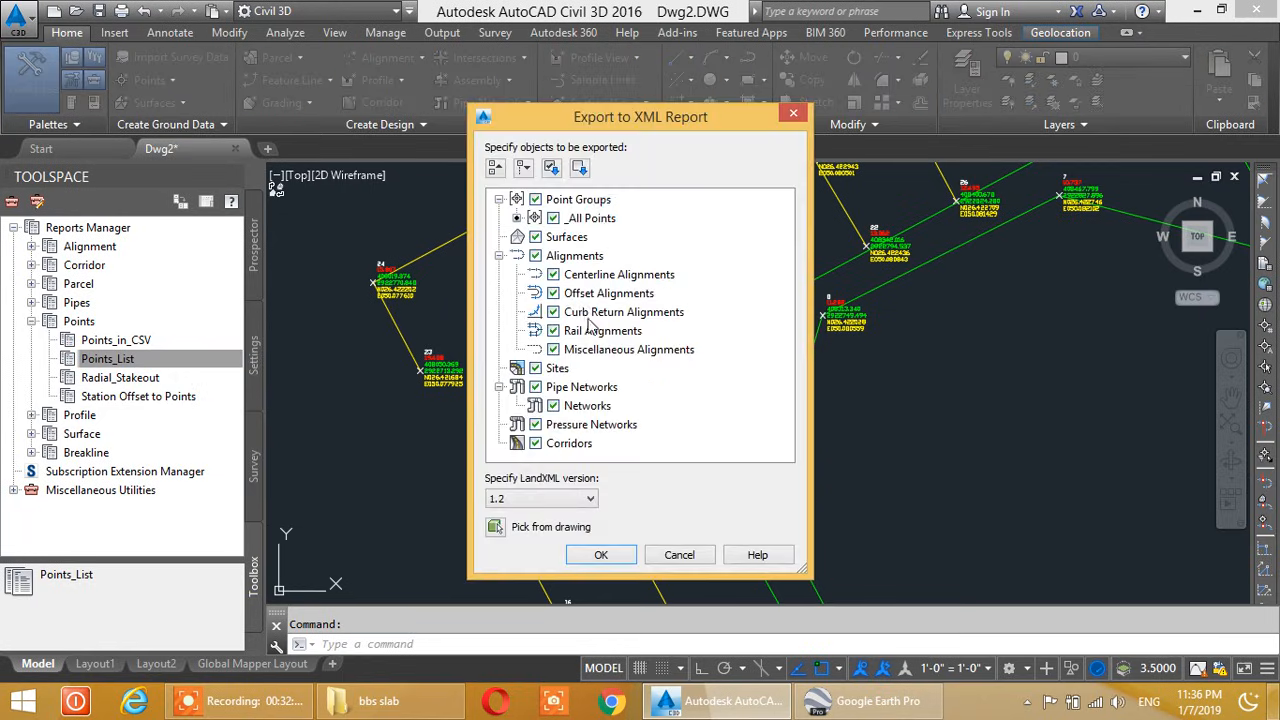
pyautogui.click(610, 557)
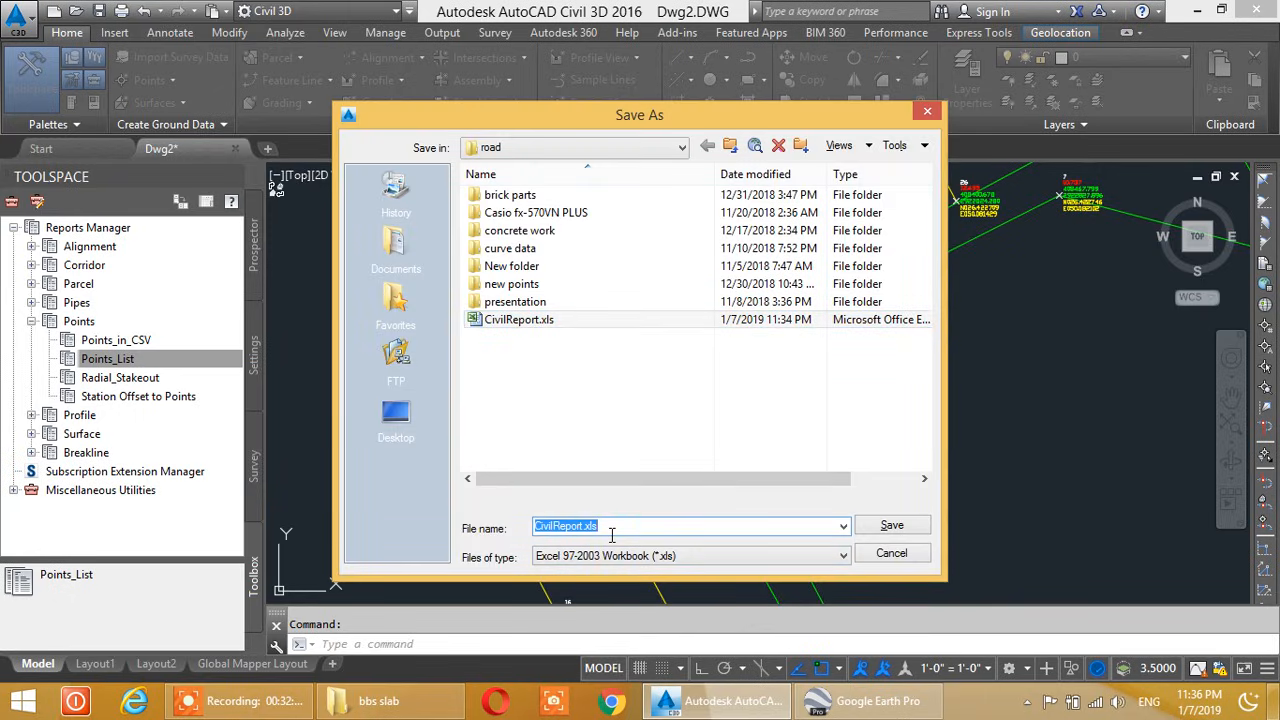
pyautogui.write('Points')
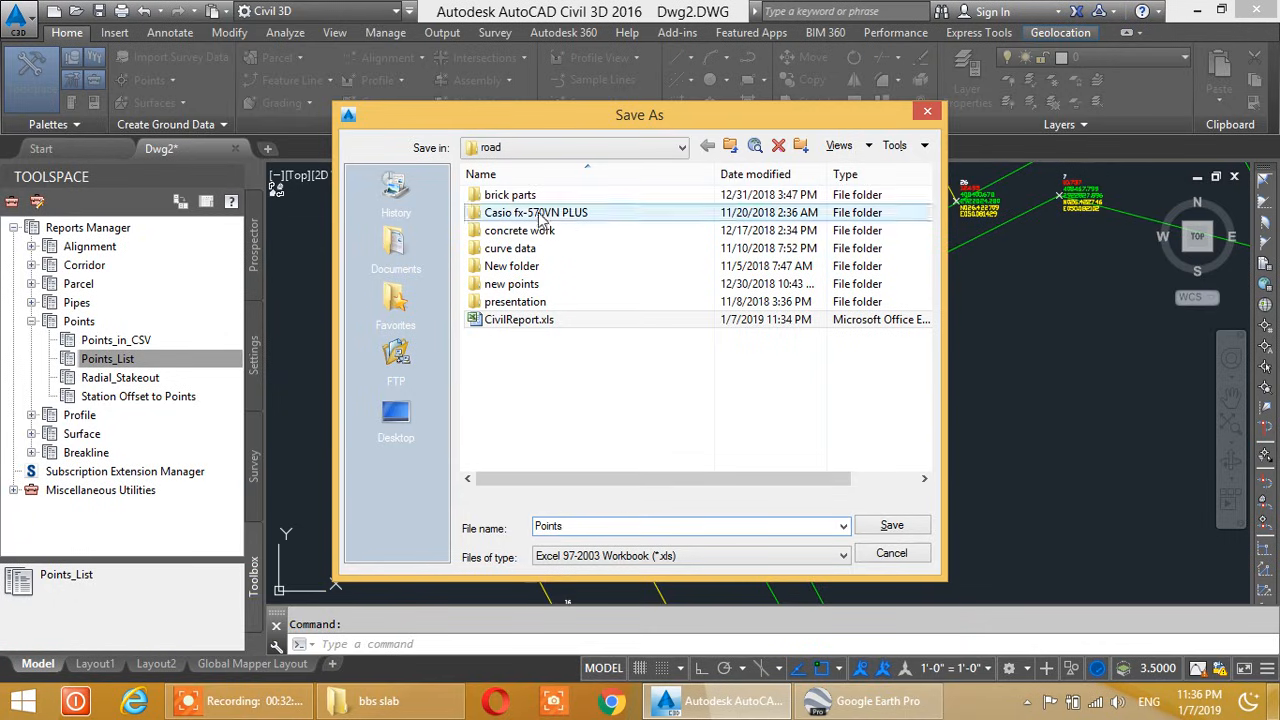
pyautogui.click(895, 528)
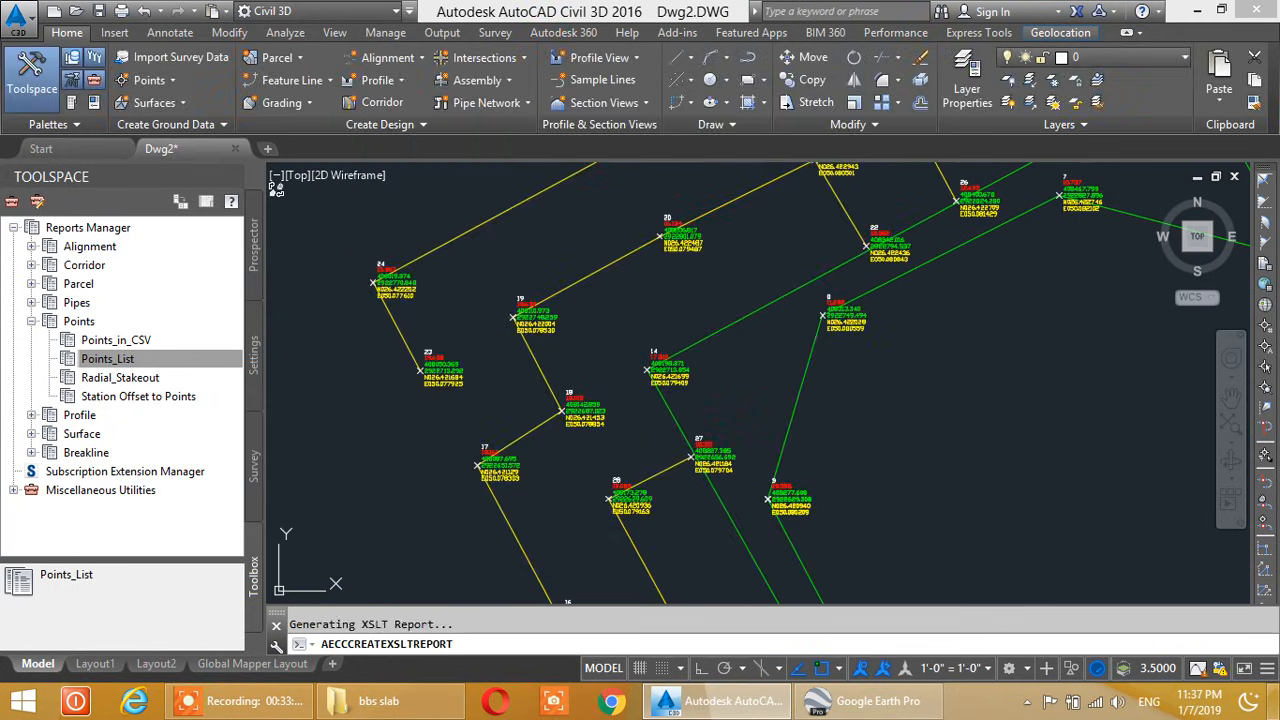
# Look through the generated point report in Excel and delete rows 1 to 21 with the company and project heading above the table
pyautogui.scroll(-15, 317, 374)
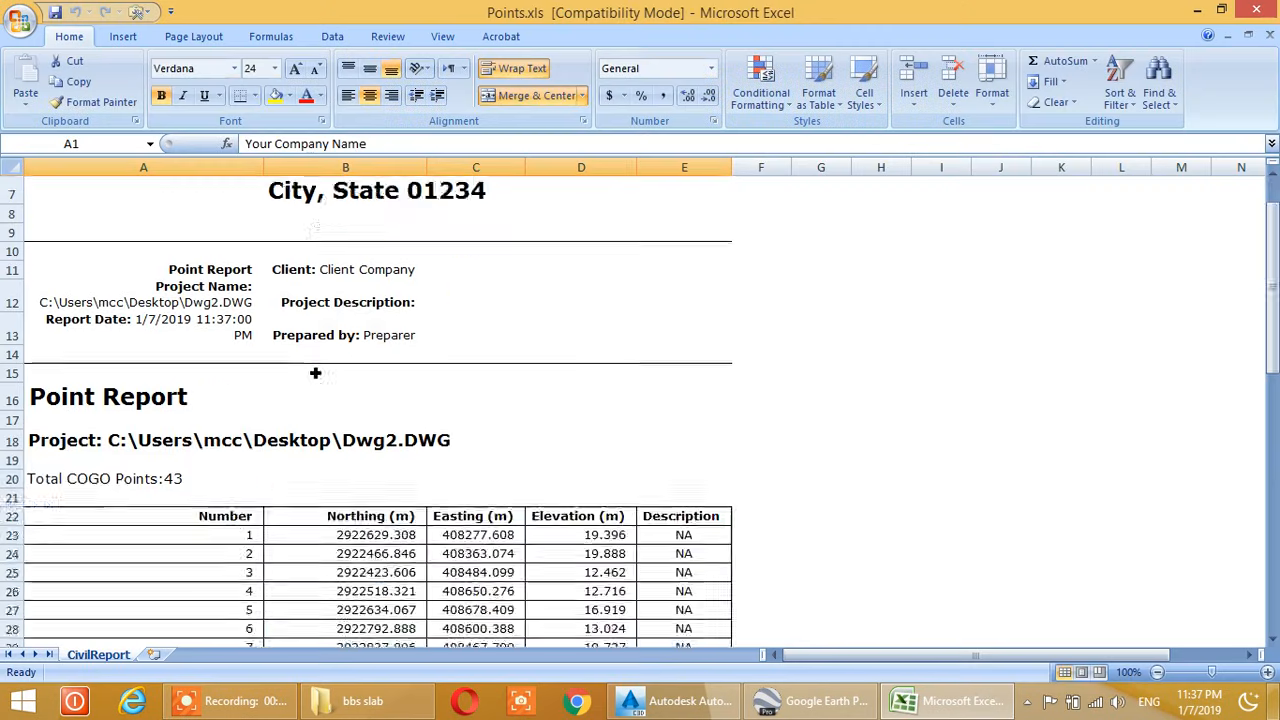
pyautogui.scroll(-1, 323, 392)
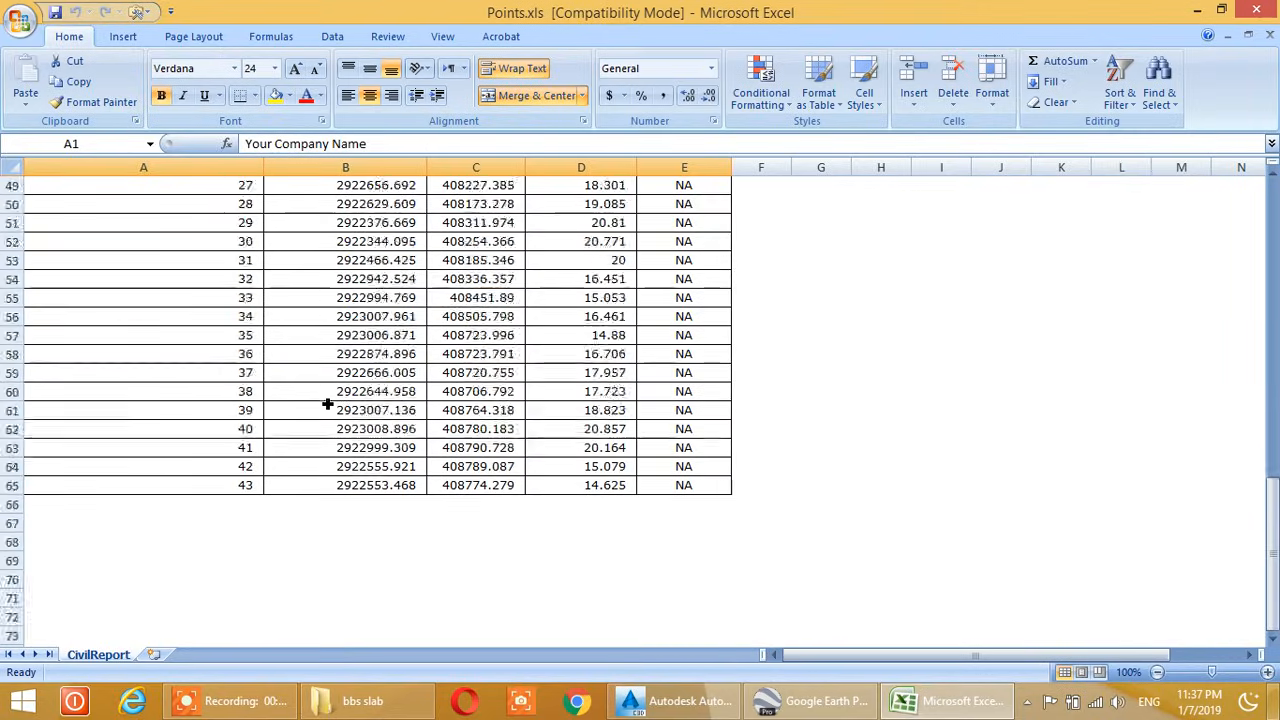
pyautogui.scroll(18, 325, 394)
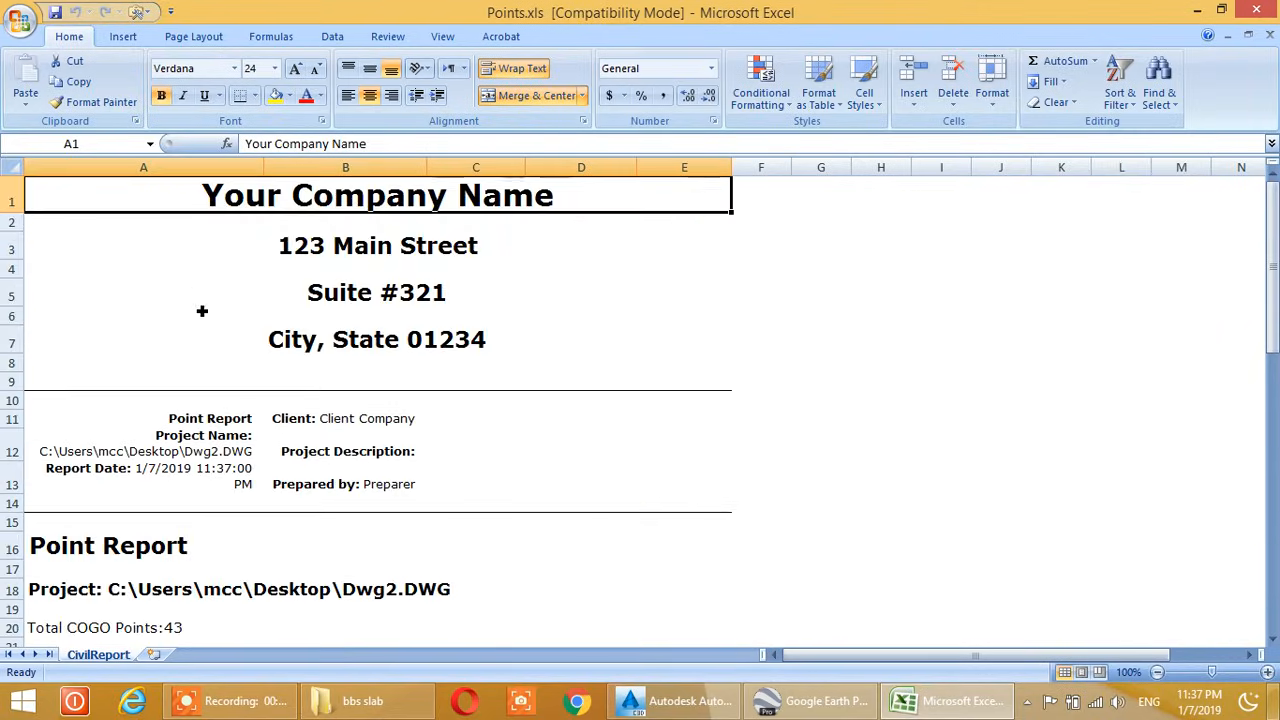
pyautogui.scroll(-3, 222, 448)
pyautogui.scroll(1, 218, 449)
pyautogui.moveTo(14, 498)
pyautogui.mouseDown()
pyautogui.moveTo(14, 178)
pyautogui.moveTo(32, 213)
pyautogui.mouseUp()
pyautogui.rightClick(32, 213)
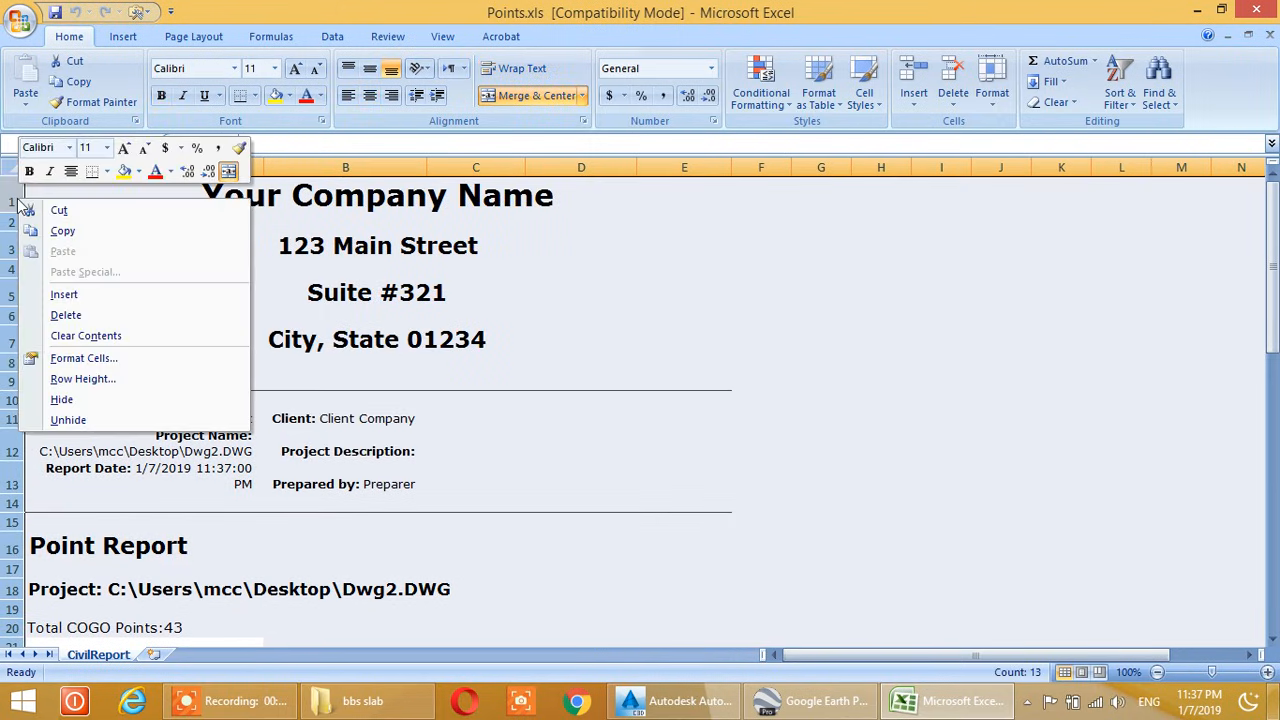
pyautogui.click(70, 316)
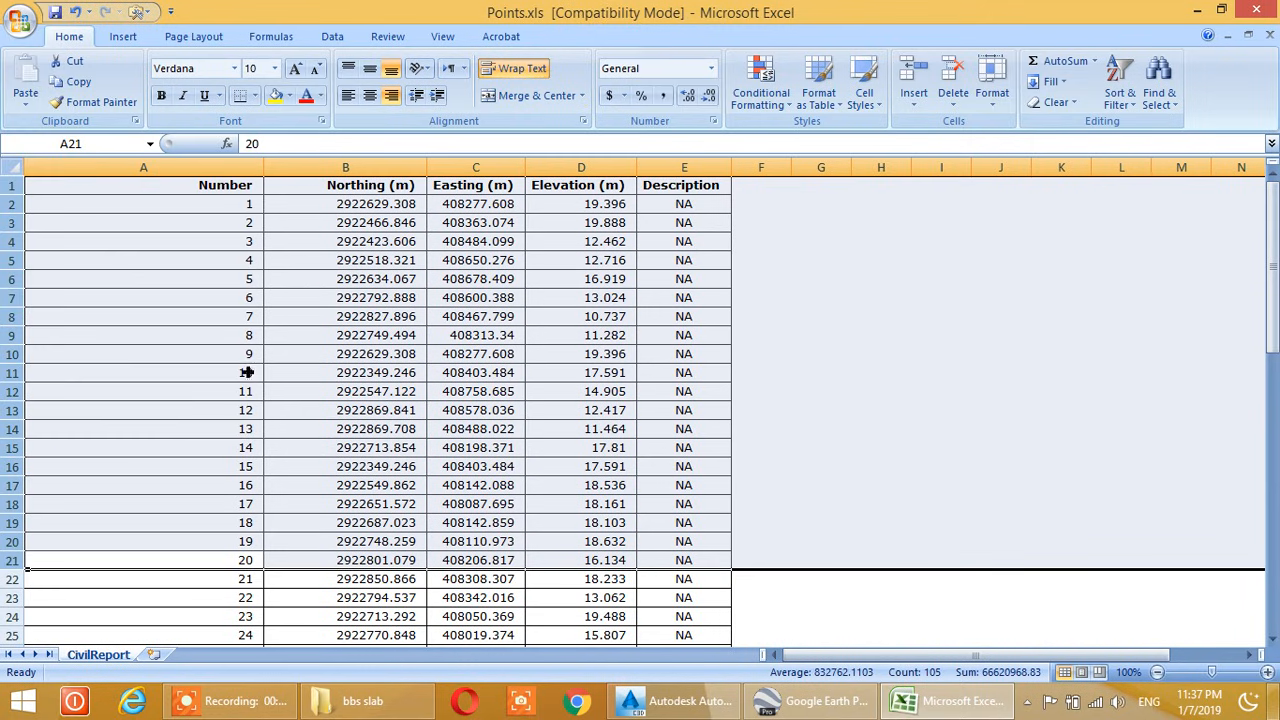
# Narrow the Number and Northing columns to fit their contents, and delete the Description column
pyautogui.moveTo(265, 168); pyautogui.dragTo(123, 170)
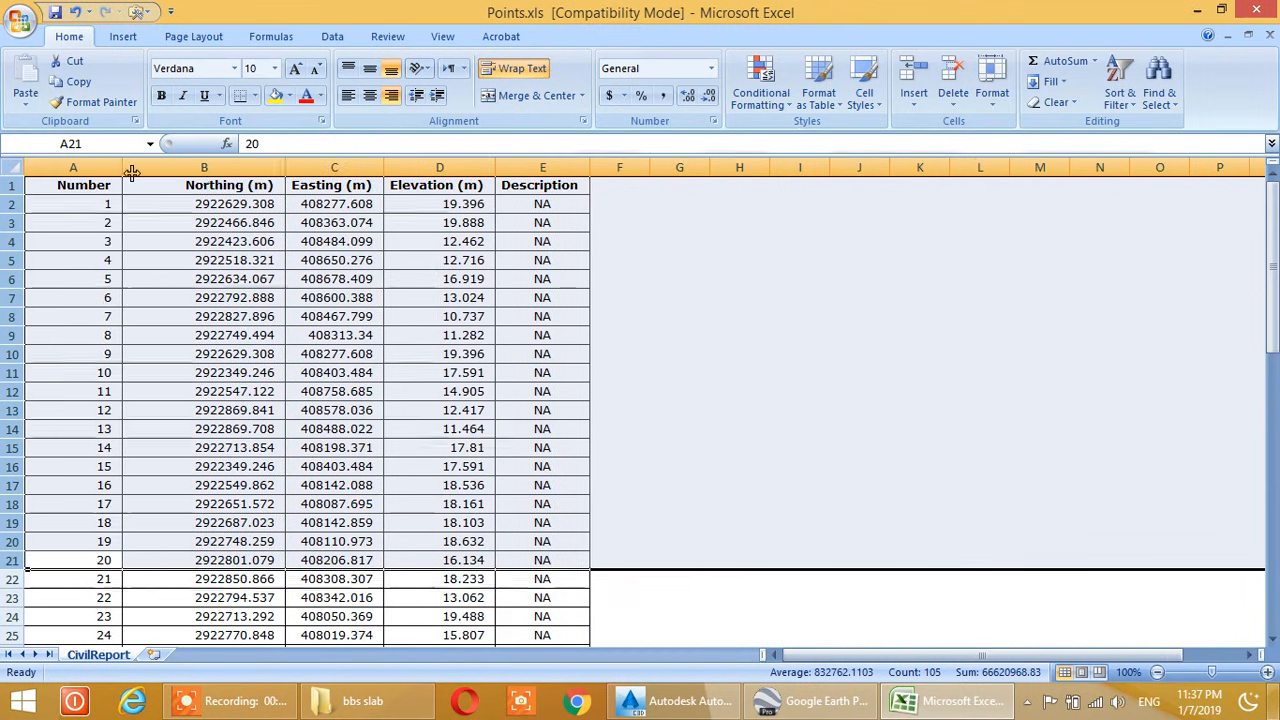
pyautogui.moveTo(287, 168); pyautogui.dragTo(250, 170)
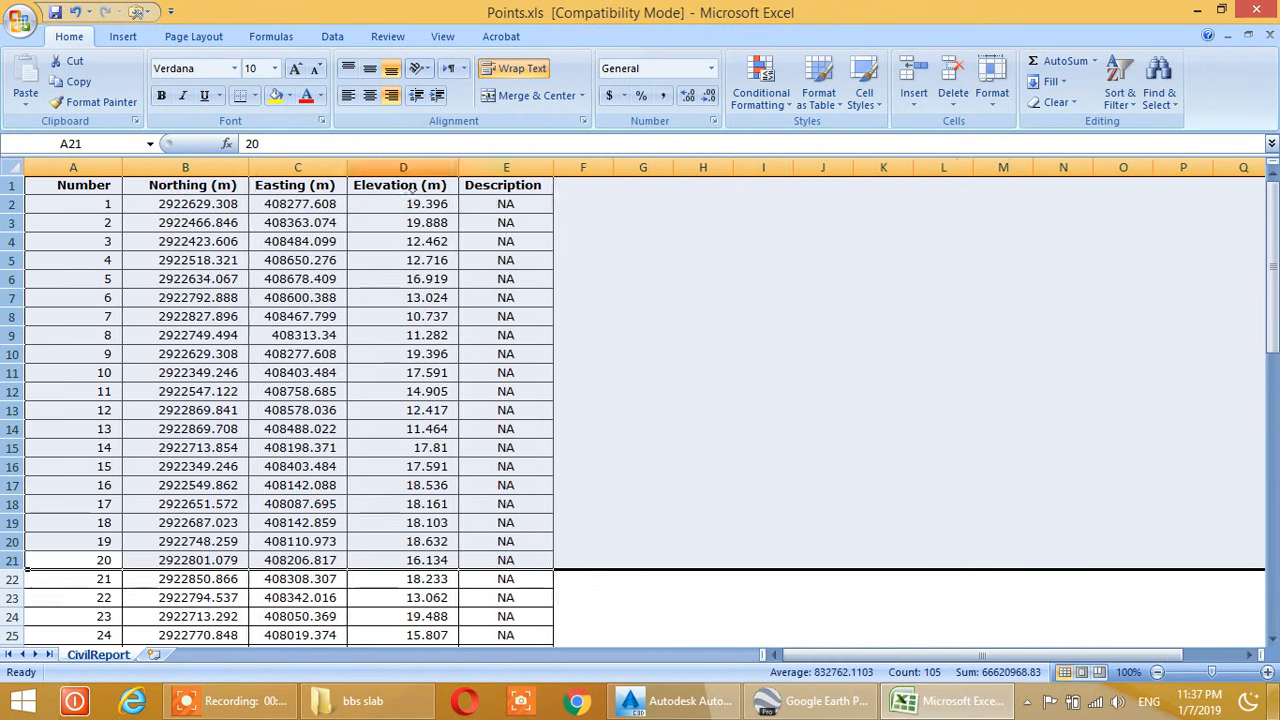
pyautogui.click(505, 168)
pyautogui.rightClick(505, 170)
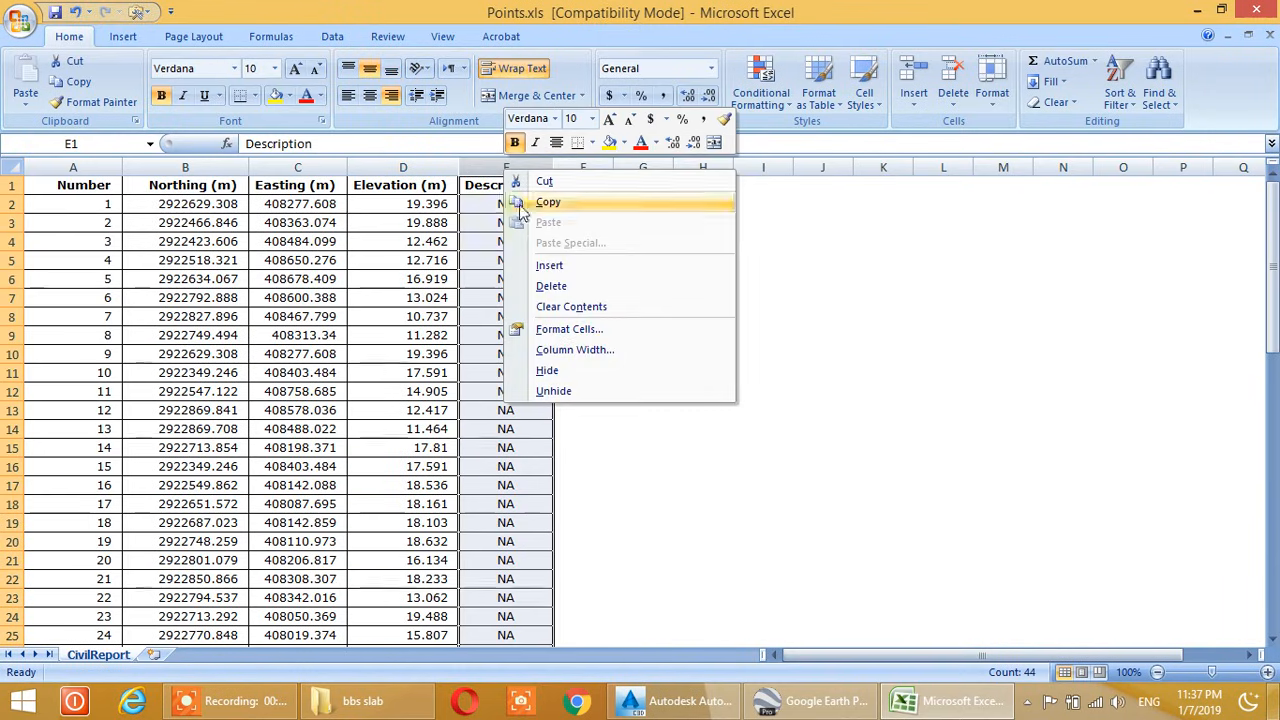
pyautogui.press('Escape')
pyautogui.rightClick(500, 175)
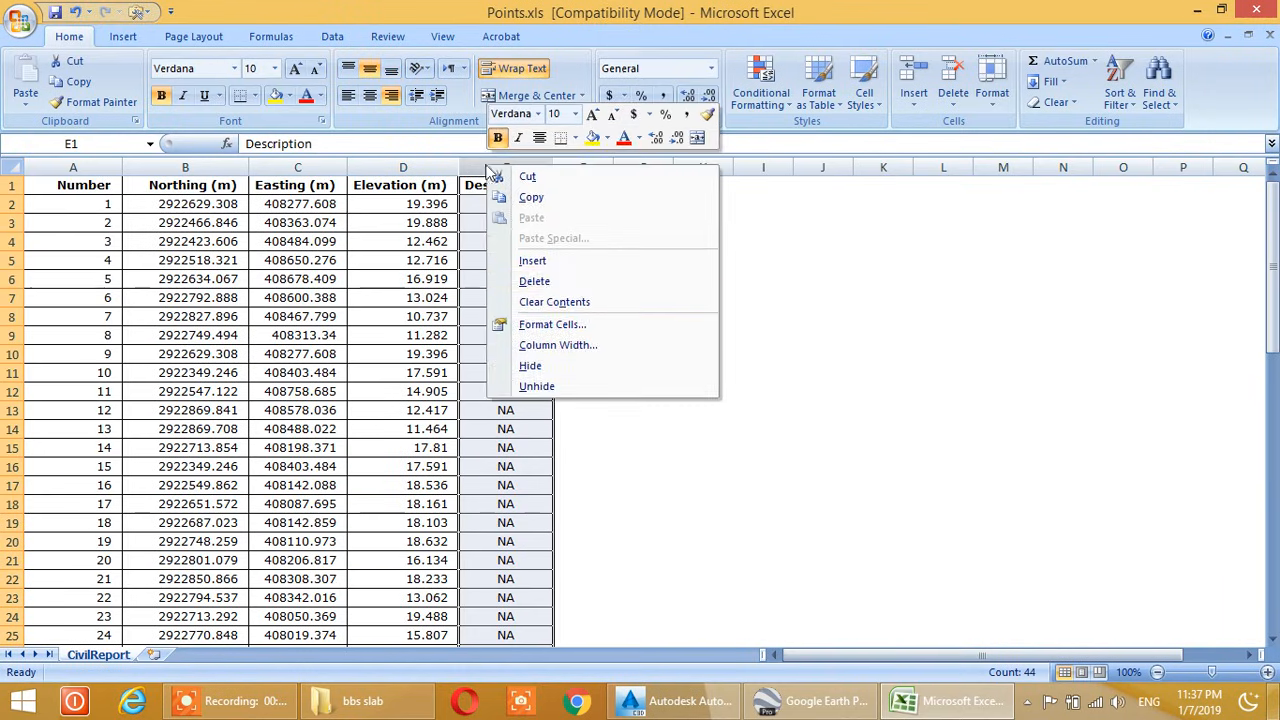
pyautogui.click(540, 278)
pyautogui.click(653, 310)
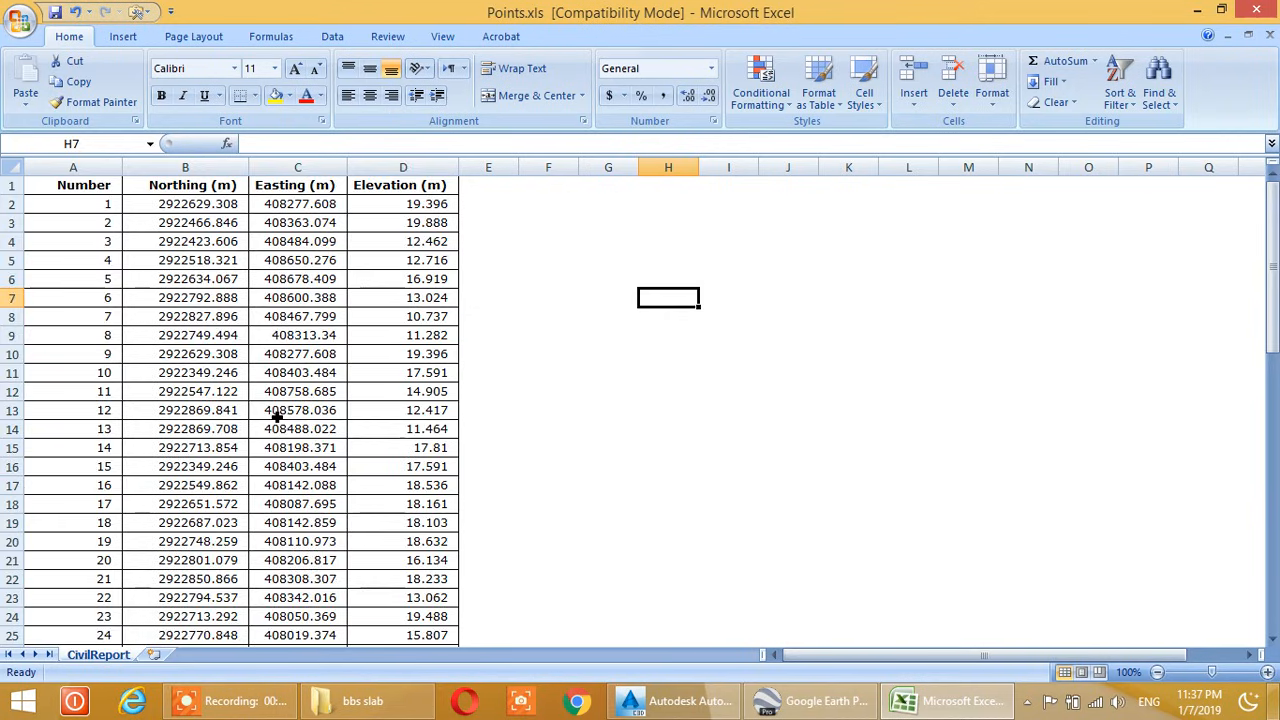
# Check the trimmed point table through to its last row, and switch to Civil 3D to inspect the details of COGO point 19
pyautogui.scroll(-8, 275, 410)
pyautogui.scroll(8, 275, 410)
pyautogui.scroll(-10, 270, 405)
pyautogui.scroll(10, 270, 410)
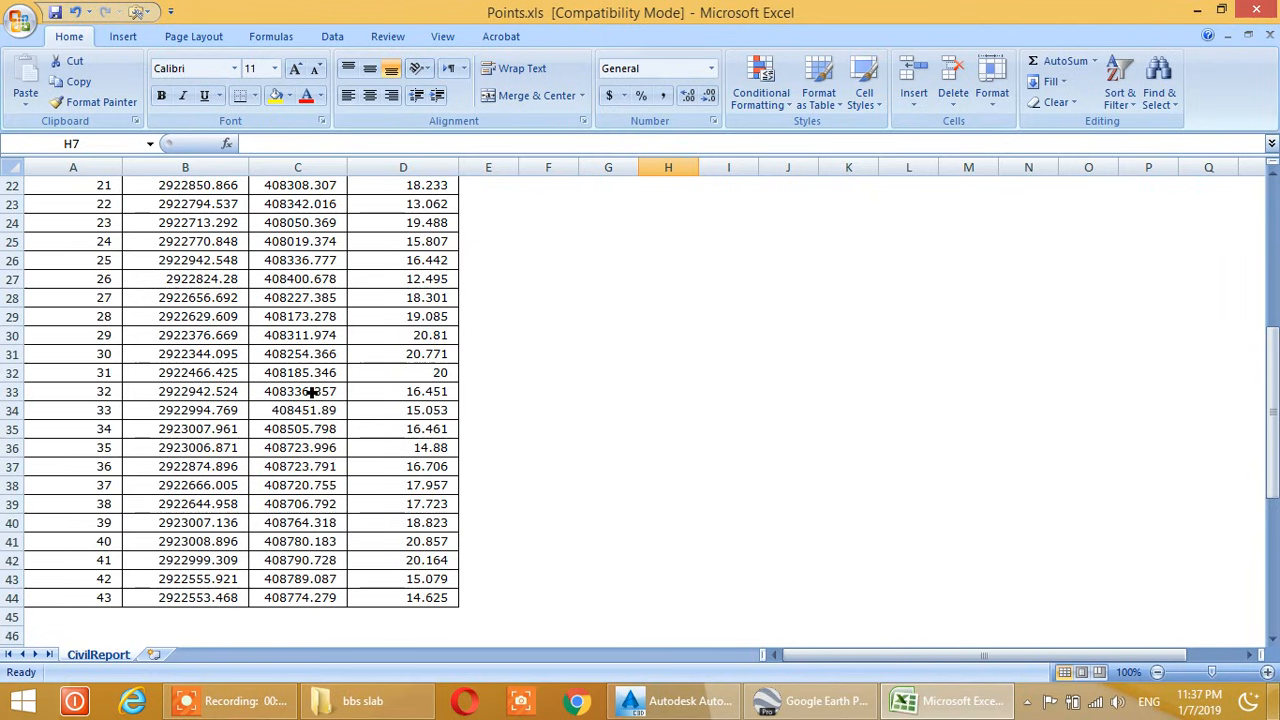
pyautogui.click(676, 701)
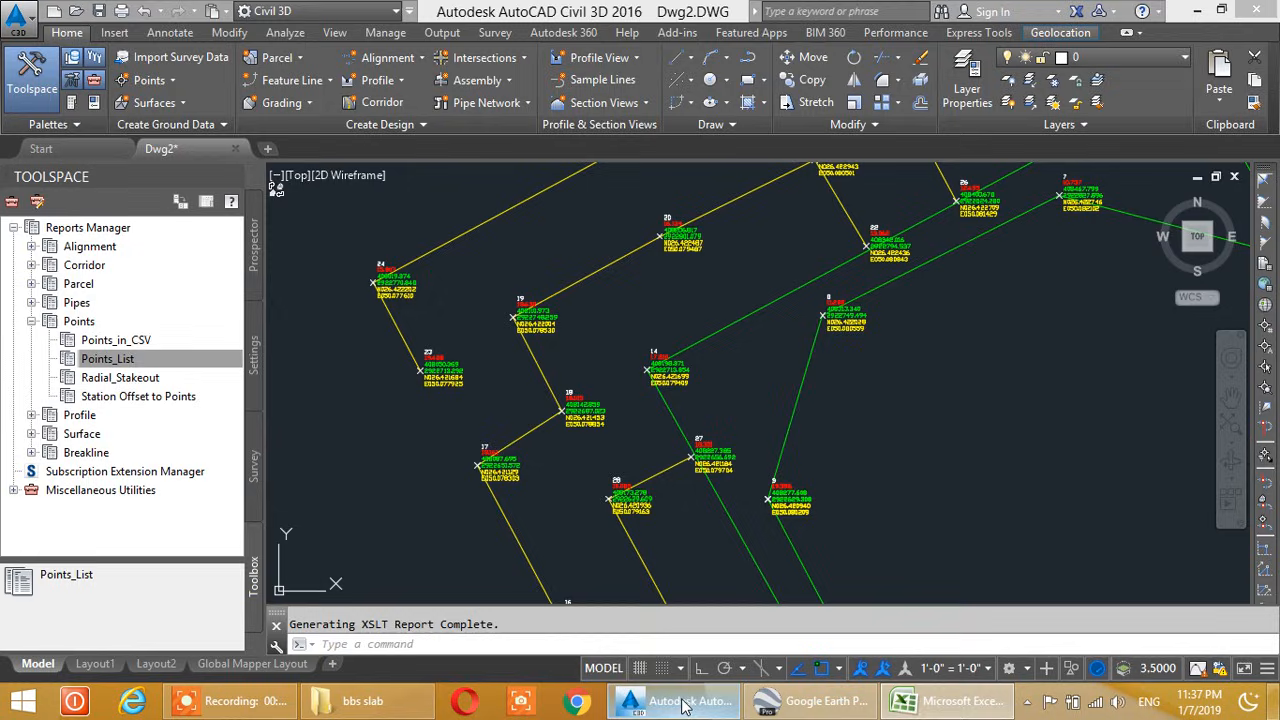
pyautogui.moveTo(510, 318)
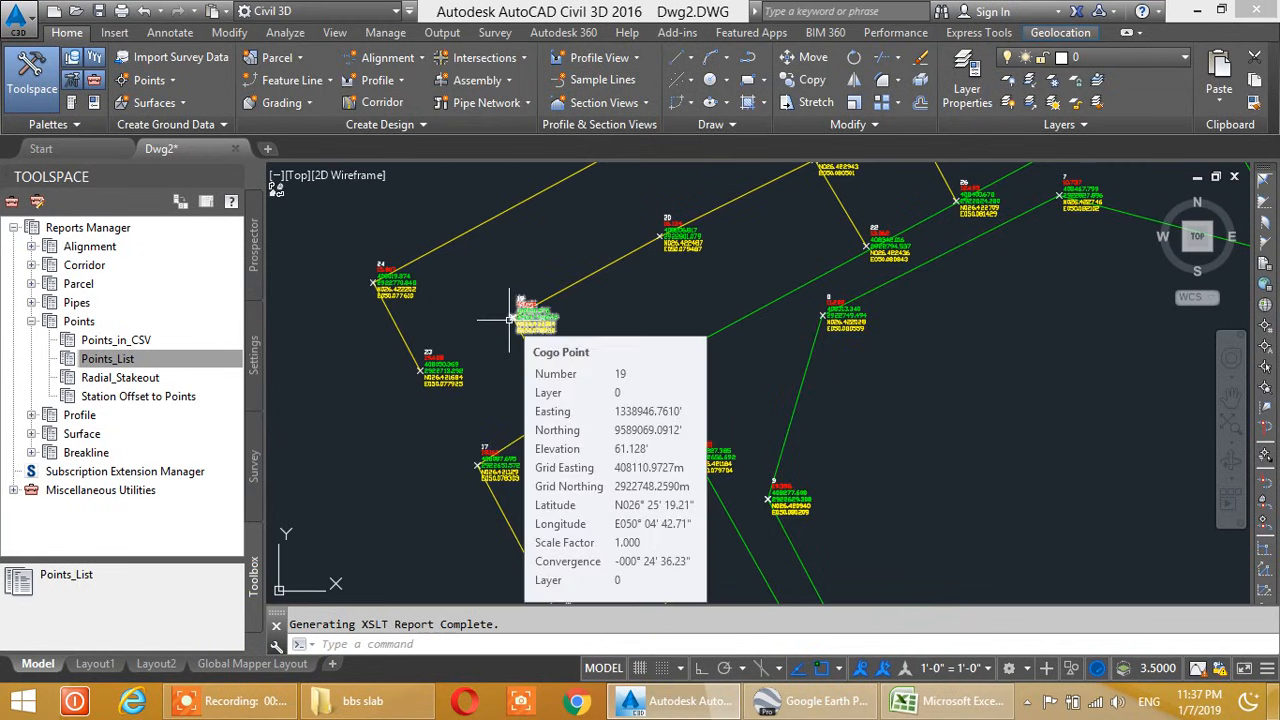